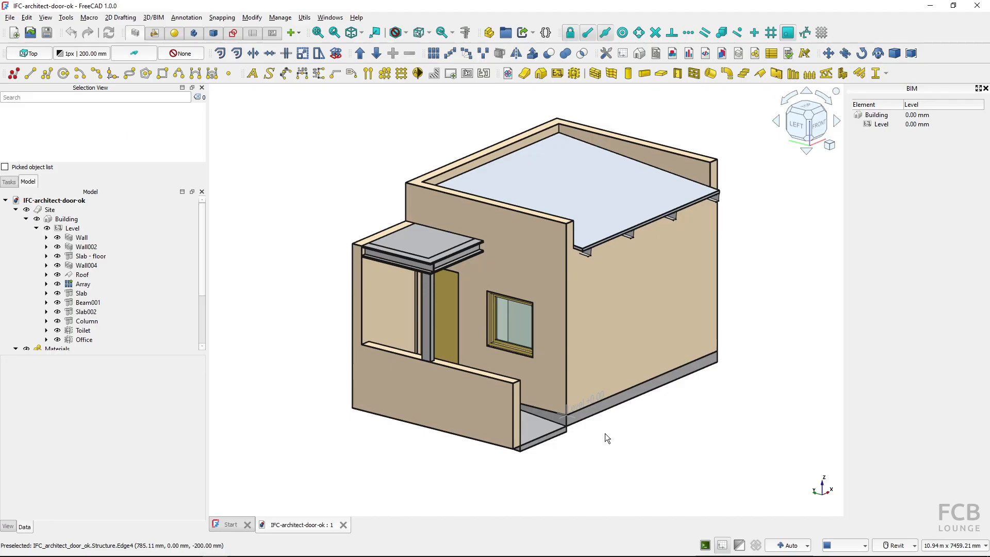
{"action": "key", "text": "ctrl"}
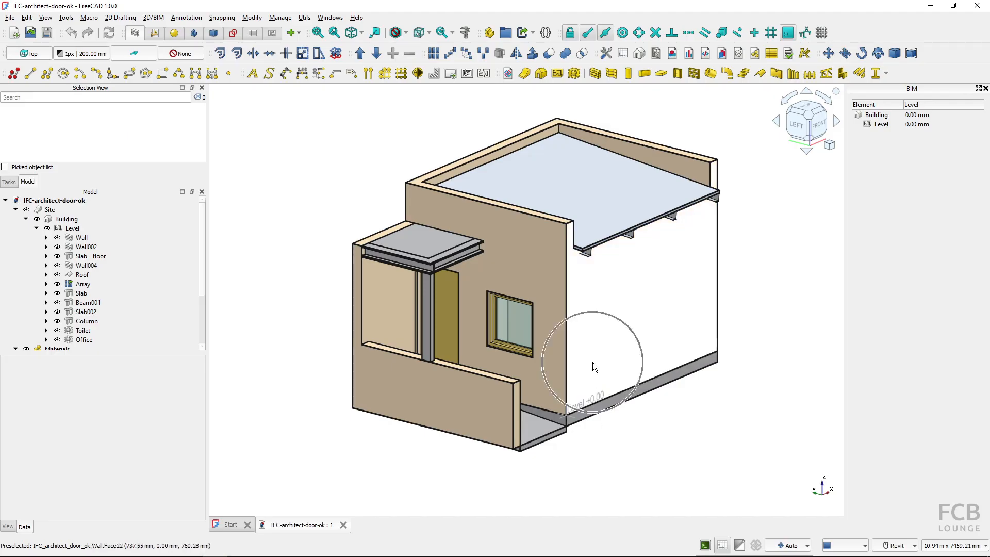
{"action": "key", "text": "ctrl"}
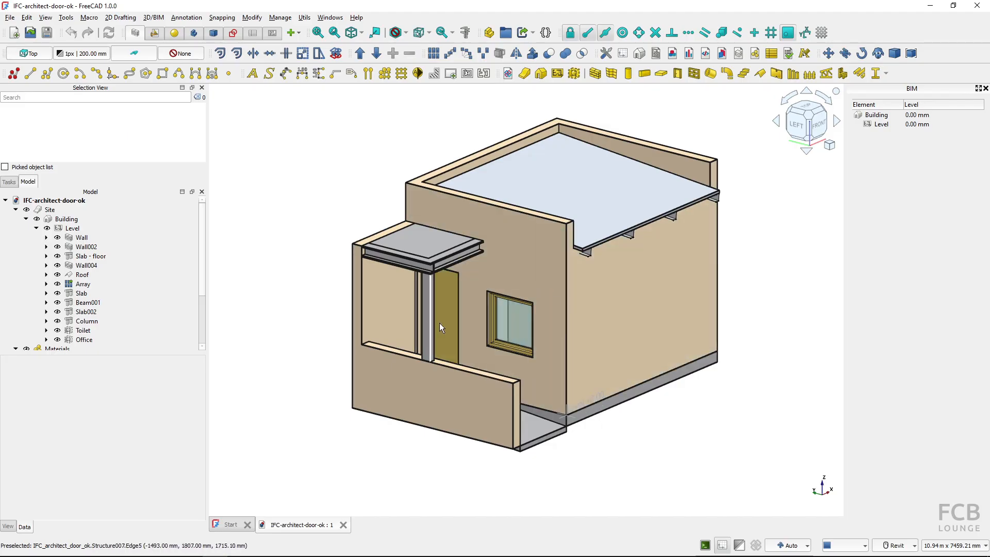
{"action": "key", "text": "ctrl"}
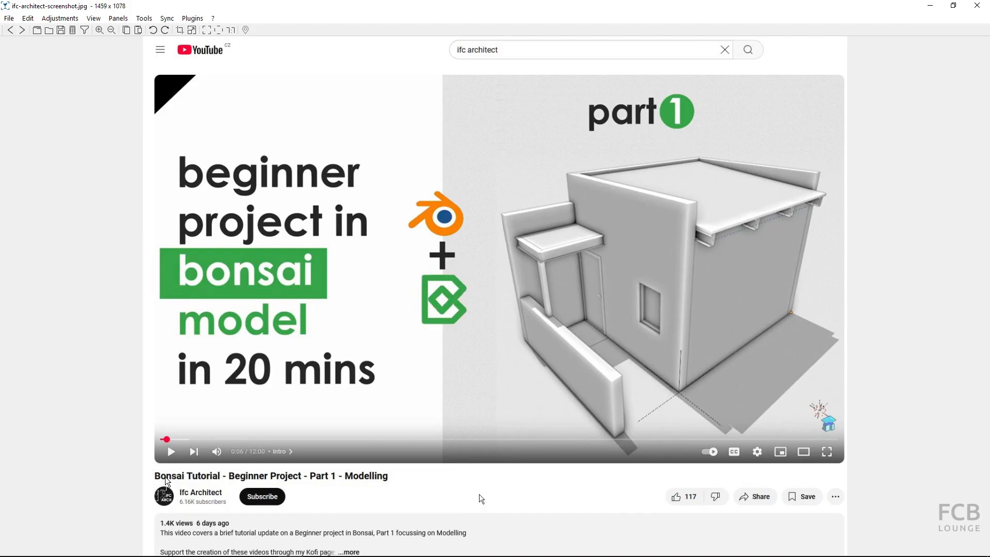
{"action": "key", "text": "ctrl"}
{"action": "key", "text": "ctrl"}
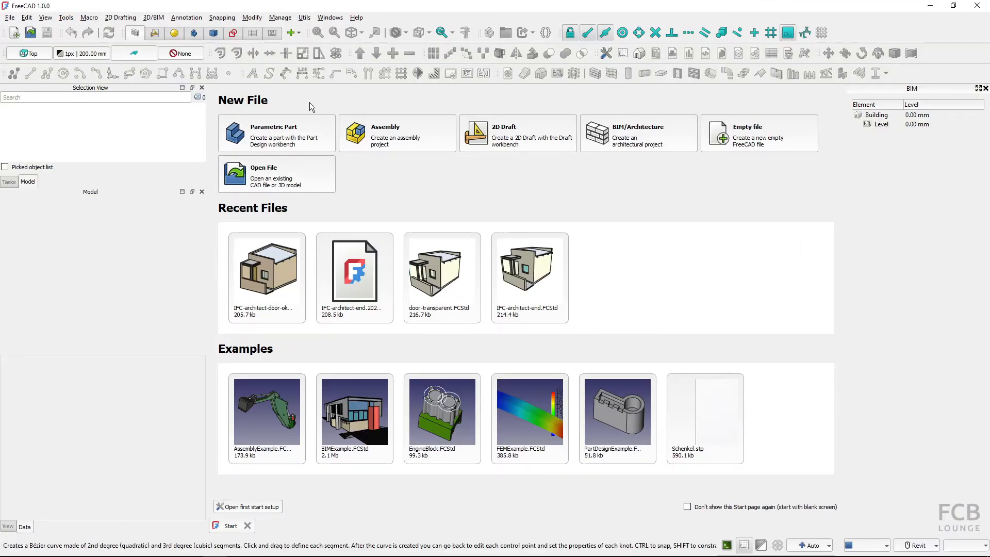
Create a new BIM/Architecture document, show the Draft grid and set the view to top.
{"action": "left_click", "coordinate": [623, 138]}
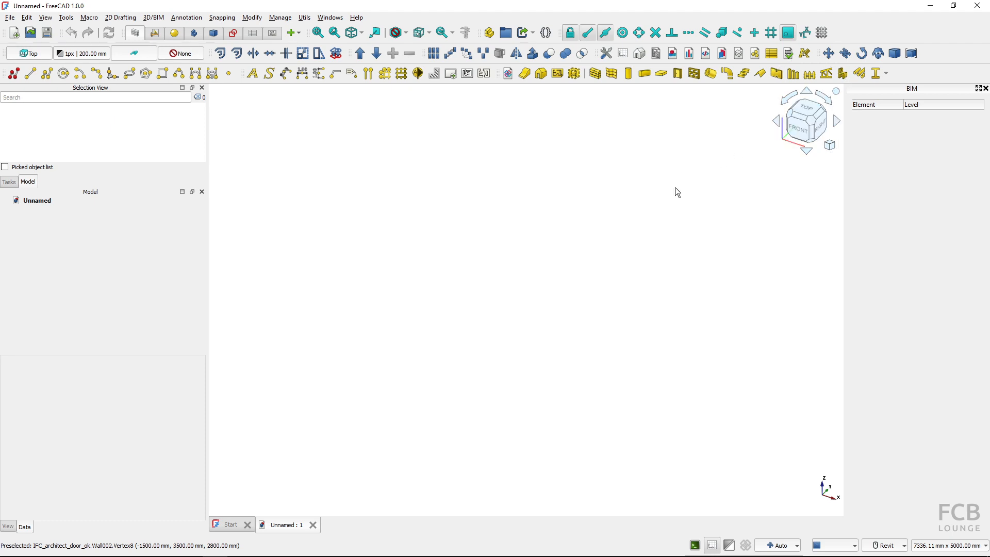
{"action": "left_click", "coordinate": [822, 33]}
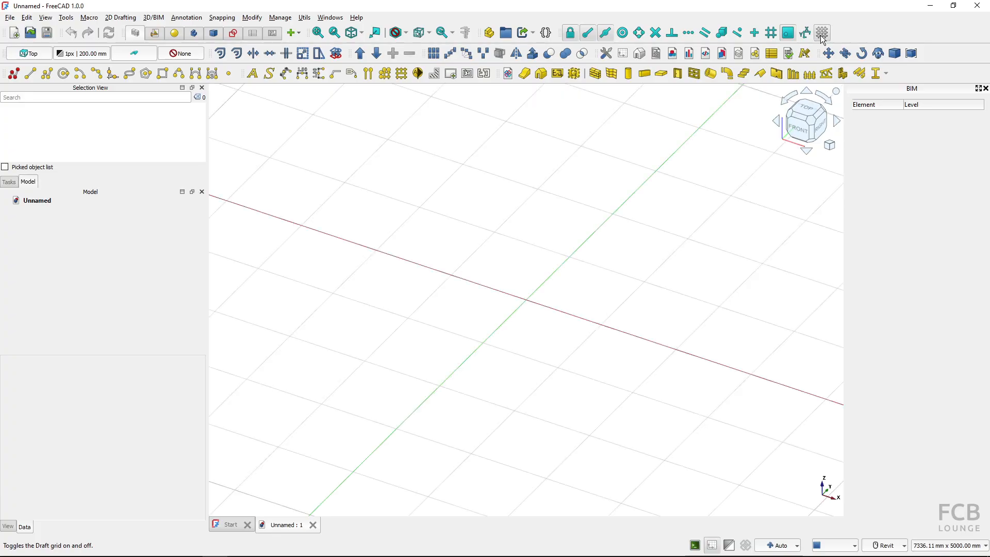
{"action": "left_click", "coordinate": [807, 110]}
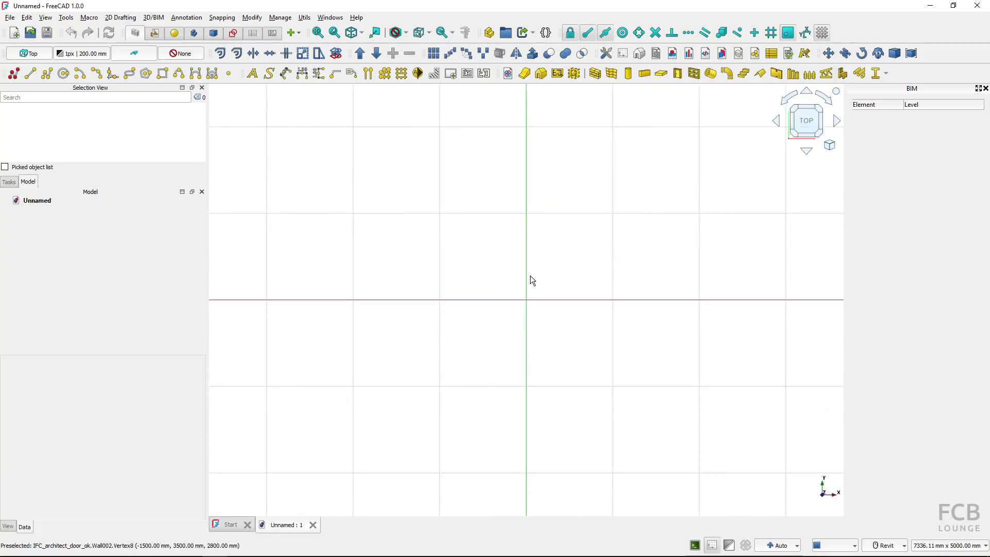
Start a wall and set its width to 200 mm, height to 3500 mm and alignment to Left.
{"action": "left_click", "coordinate": [596, 75]}
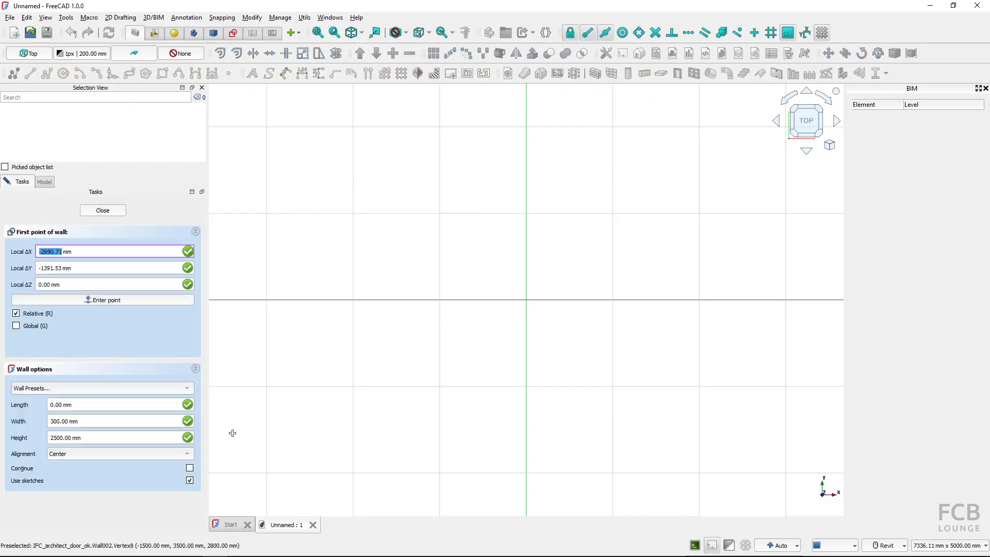
{"action": "left_click", "coordinate": [87, 423]}
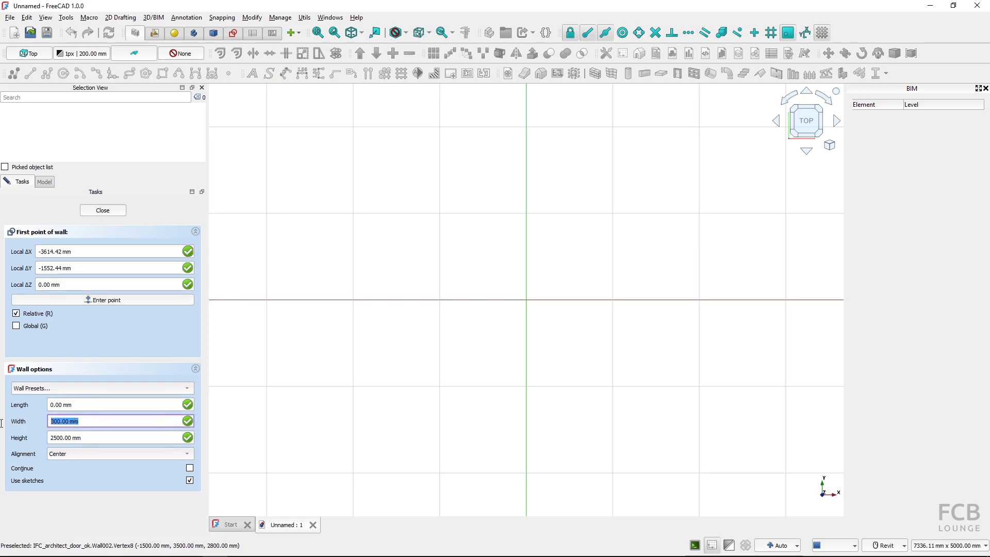
{"action": "type", "text": "200"}
{"action": "left_click", "coordinate": [95, 437]}
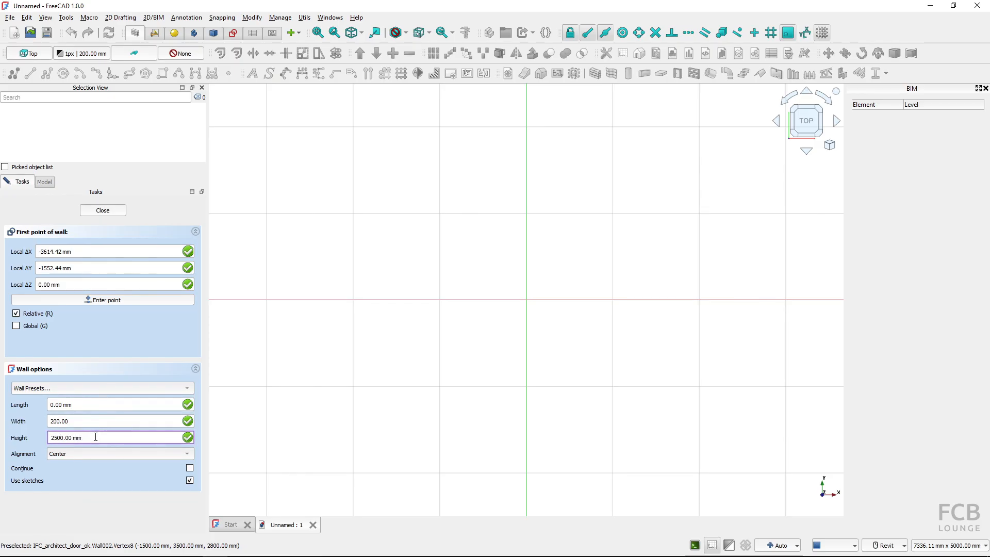
{"action": "triple_click", "coordinate": [95, 438]}
{"action": "type", "text": "3500"}
{"action": "left_click", "coordinate": [97, 421]}
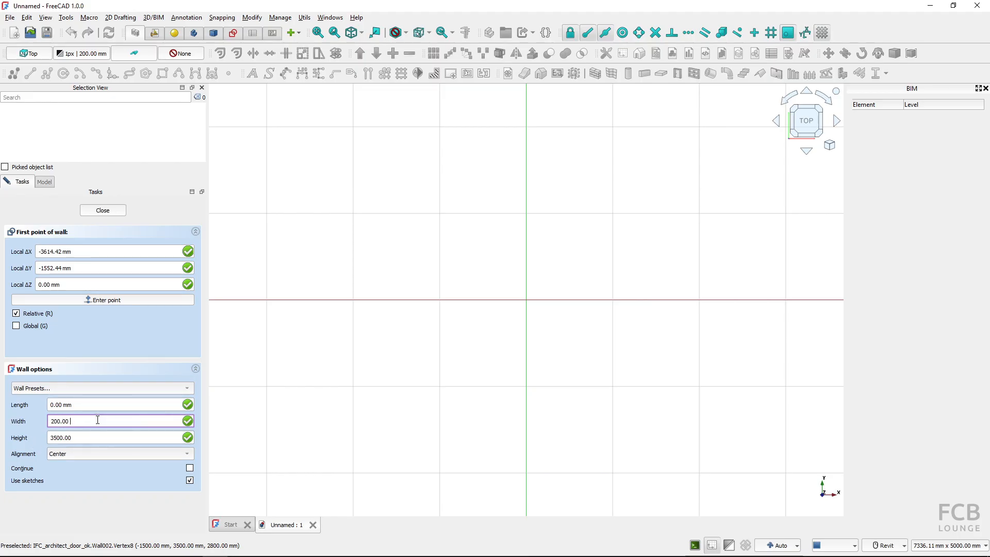
{"action": "left_click", "coordinate": [89, 453]}
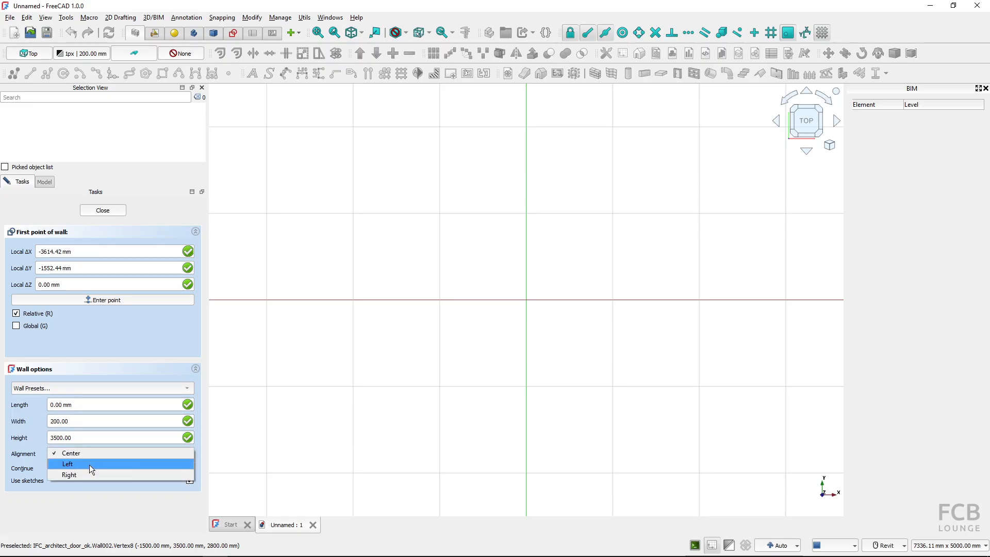
{"action": "left_click", "coordinate": [89, 464]}
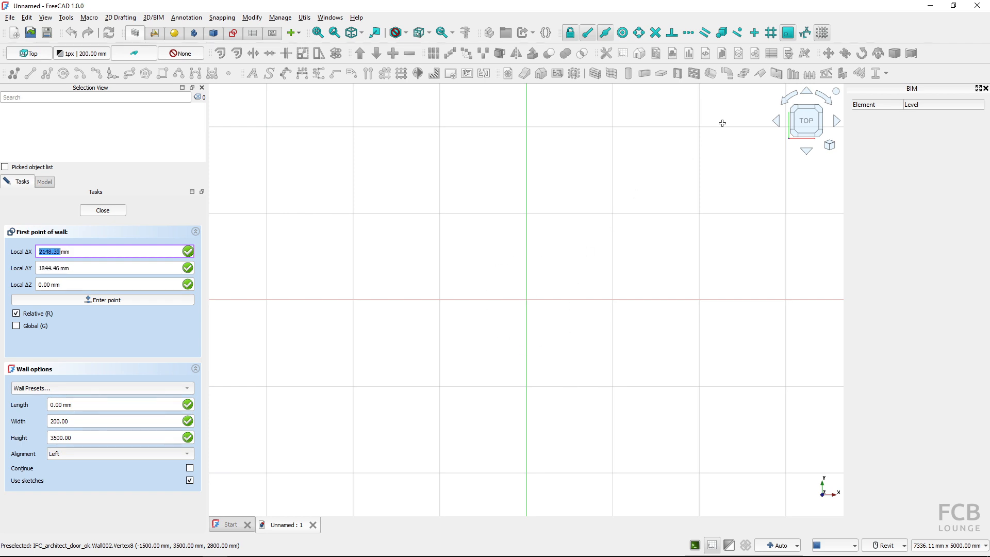
Draw the first wall from the origin, 3500 mm long in the positive Y direction.
{"action": "left_click", "coordinate": [772, 34]}
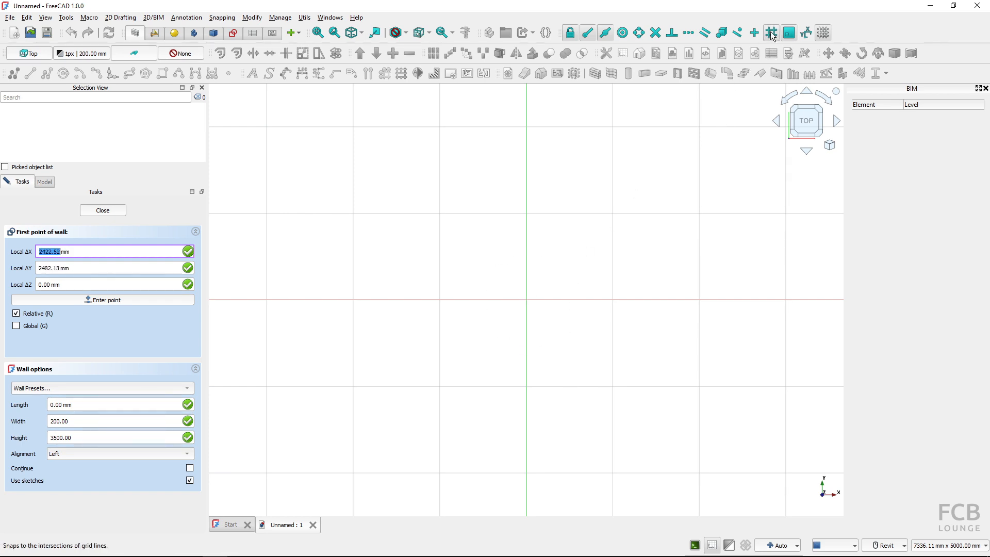
{"action": "left_click", "coordinate": [526, 300]}
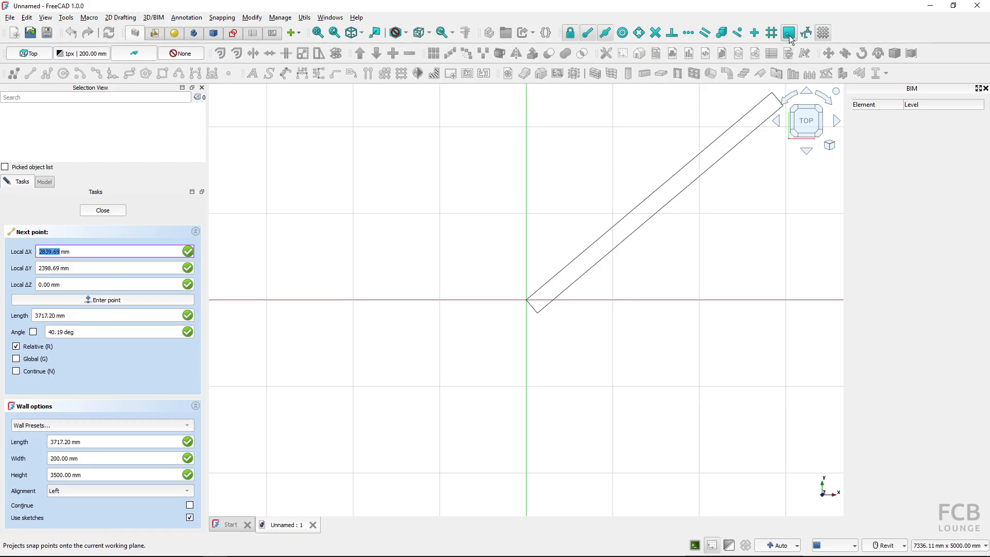
{"action": "middle_click_drag", "start_coordinate": [539, 214], "coordinate": [516, 326]}
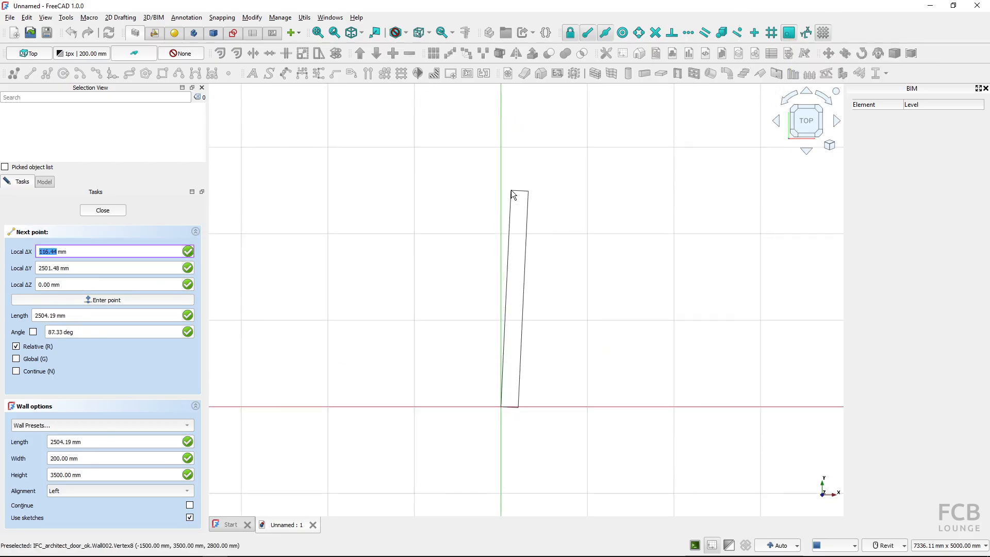
{"action": "key", "text": "y"}
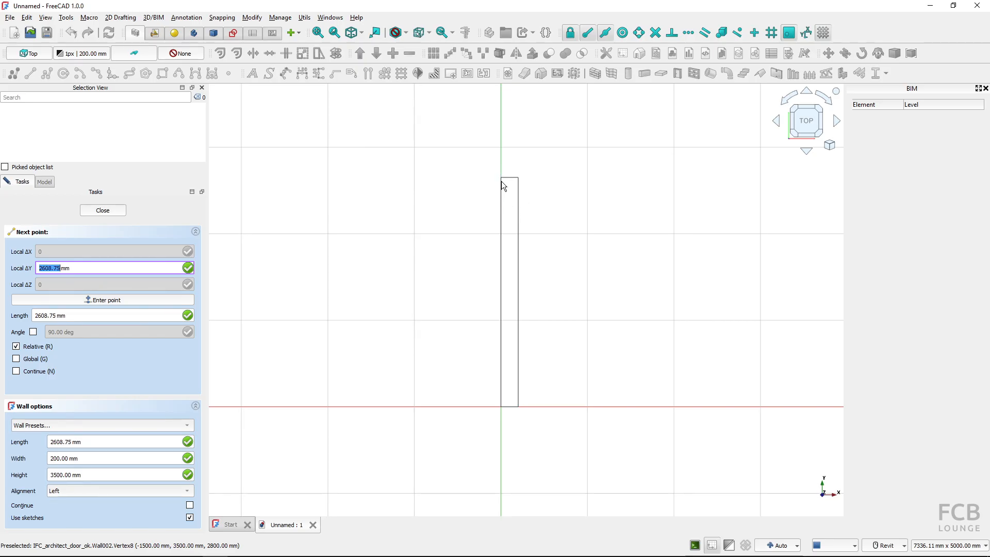
{"action": "type", "text": "35000"}
{"action": "key", "text": "BackSpace"}
{"action": "key", "text": "Return"}
{"action": "mouse_move", "coordinate": [563, 179]}
{"action": "middle_mouse_down"}
{"action": "mouse_move", "coordinate": [535, 234]}
{"action": "mouse_move", "coordinate": [619, 196]}
{"action": "mouse_move", "coordinate": [635, 172]}
{"action": "mouse_move", "coordinate": [579, 176]}
{"action": "middle_mouse_up"}
{"action": "key", "text": "2"}
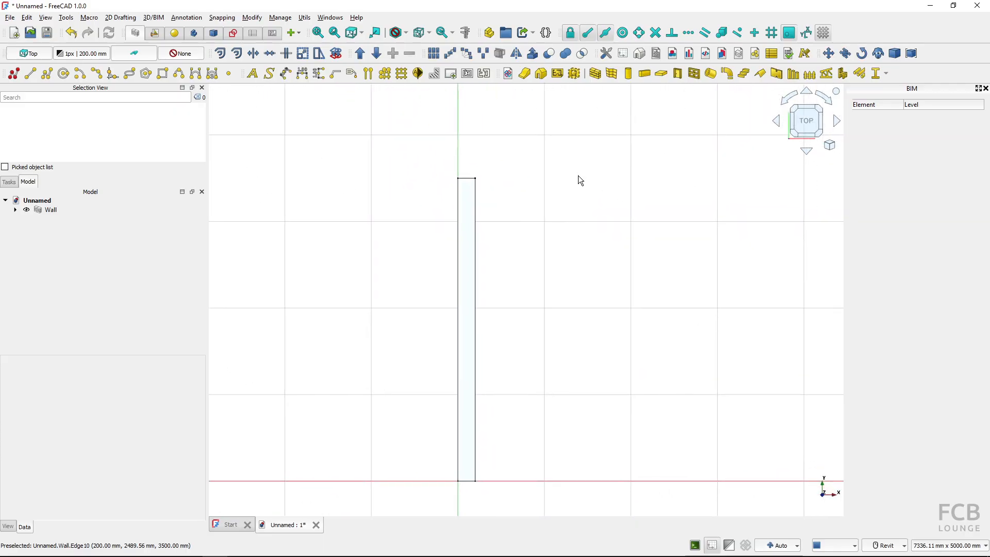
Draw a second wall from the first wall's upper outer corner, 4250 mm long in the positive X direction.
{"action": "left_click", "coordinate": [595, 74]}
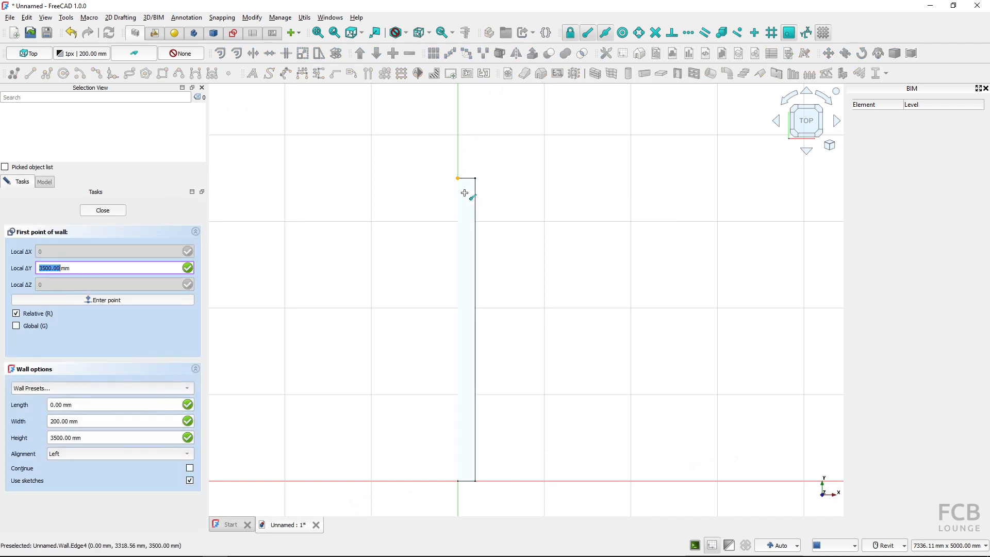
{"action": "left_click", "coordinate": [458, 178]}
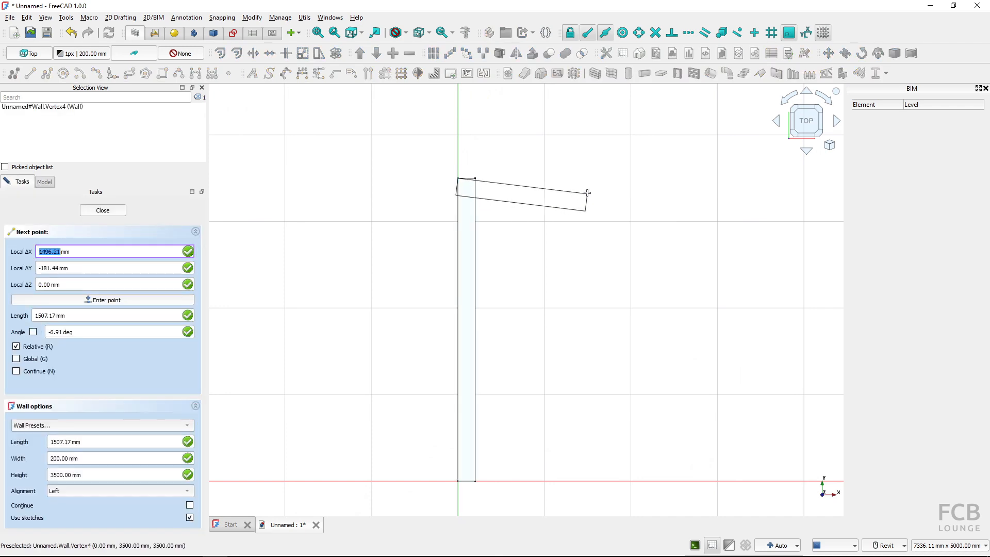
{"action": "key", "text": "x"}
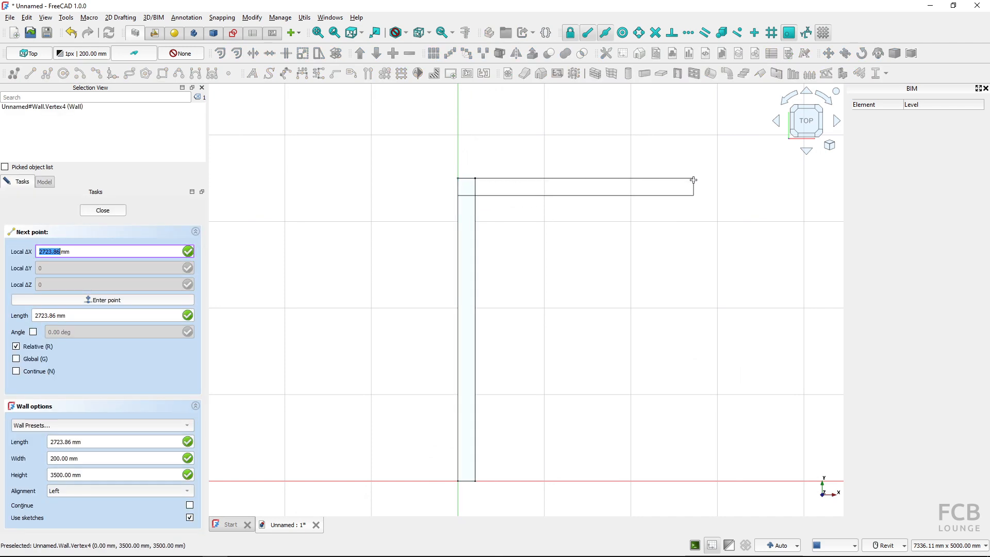
{"action": "type", "text": "4250"}
{"action": "key", "text": "Return"}
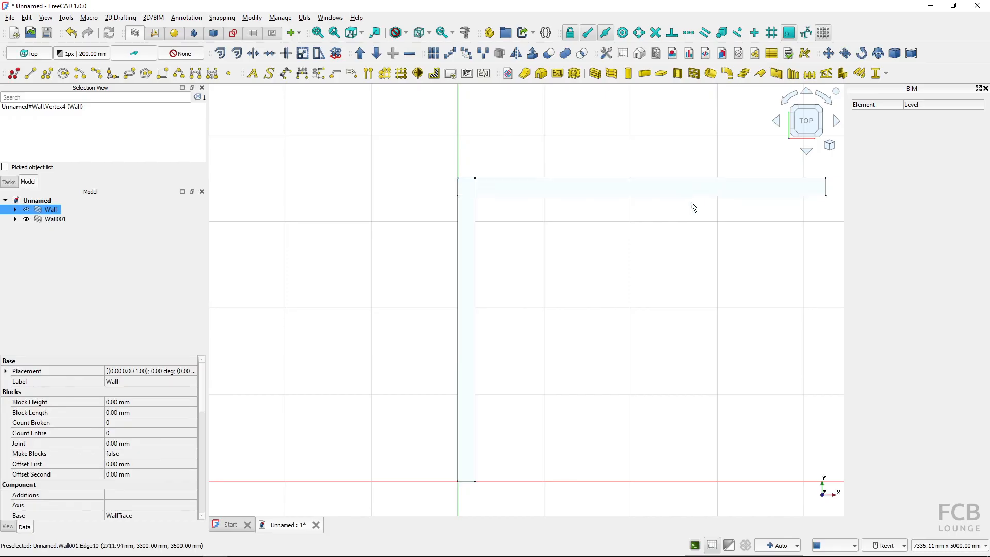
{"action": "middle_click_drag", "start_coordinate": [704, 271], "coordinate": [581, 227]}
{"action": "scroll", "coordinate": [592, 221], "scroll_direction": "down", "scroll_amount": 1}
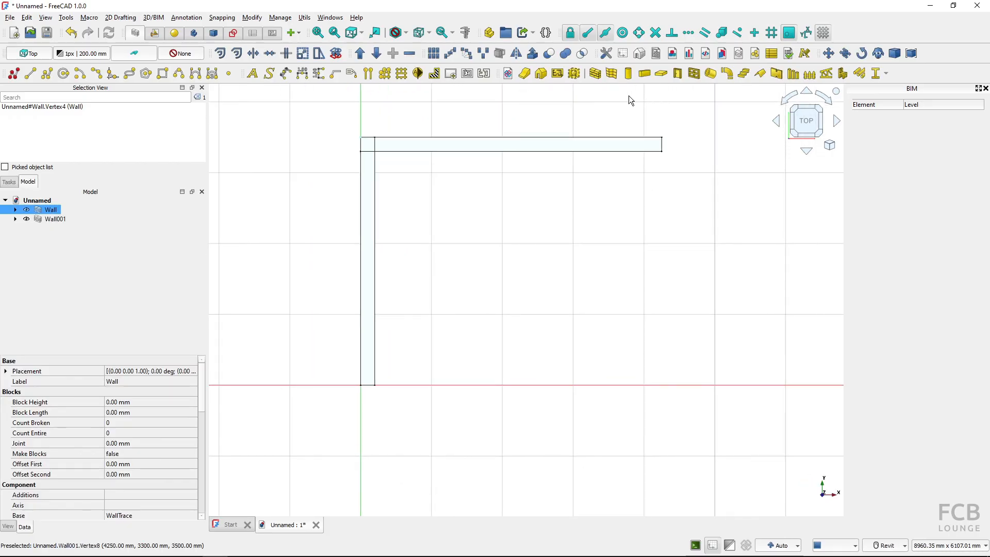
Draw a third wall from the second wall's free outer corner along negative Y, ending level with the first wall's start.
{"action": "left_click", "coordinate": [594, 76]}
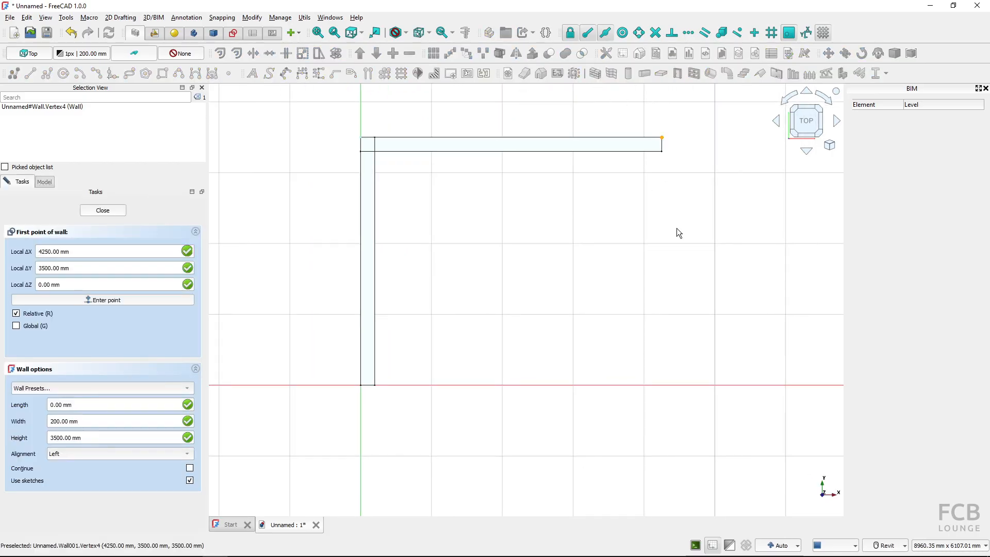
{"action": "left_click", "coordinate": [679, 233]}
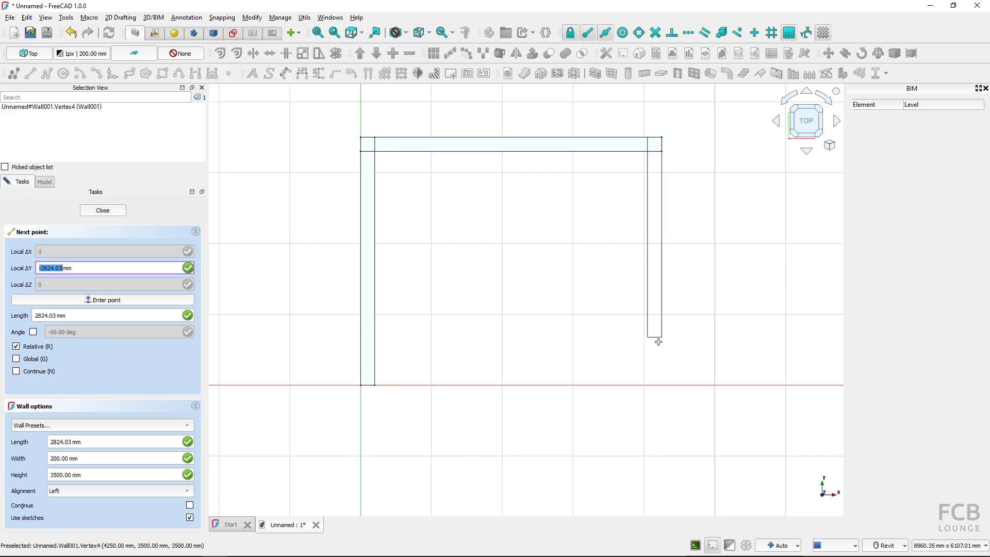
{"action": "left_click", "coordinate": [375, 386]}
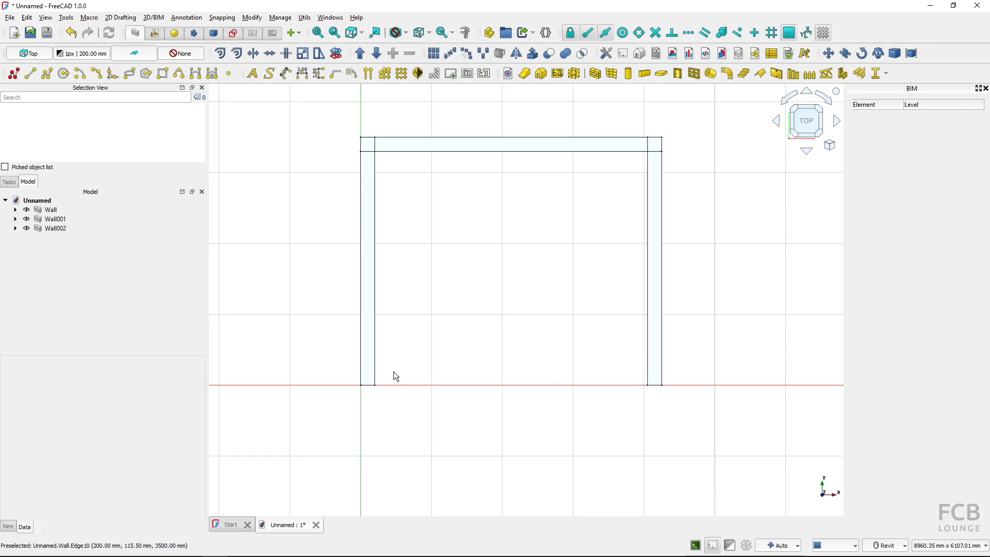
Draw a 3000 mm high, 3850 mm long wall along the X axis between the inner corners of the two side walls' open ends.
{"action": "middle_click_drag", "start_coordinate": [394, 376], "coordinate": [528, 399], "text": "shift"}
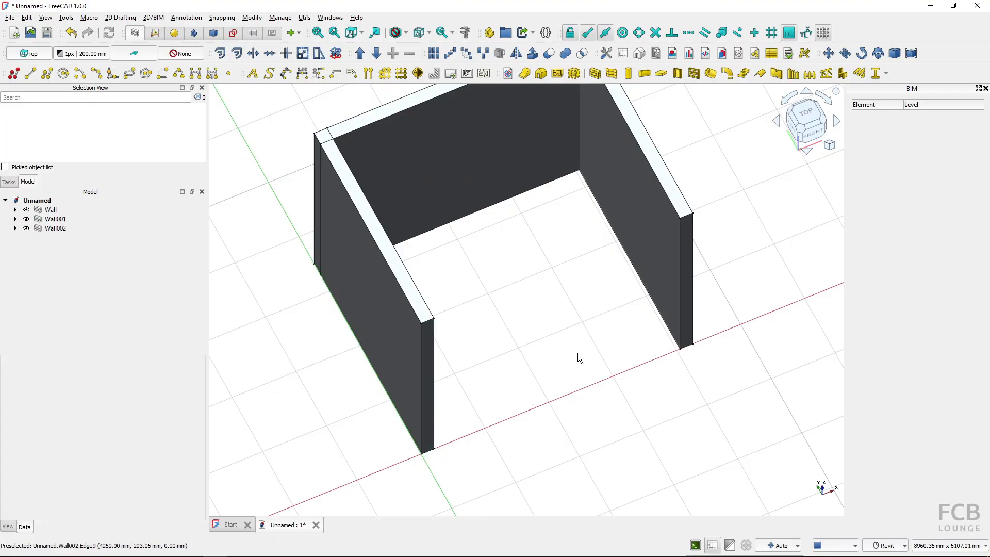
{"action": "key", "text": "2"}
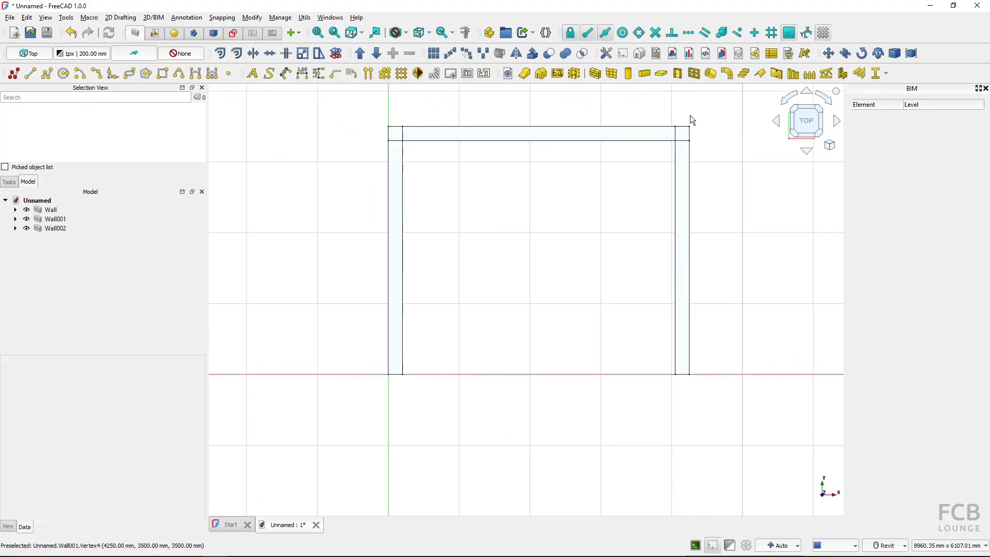
{"action": "left_click", "coordinate": [595, 77]}
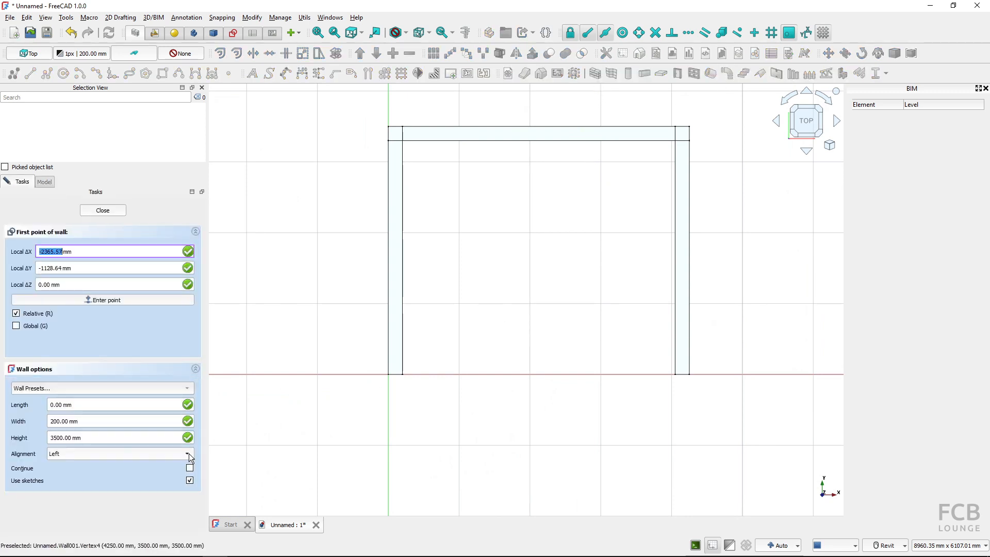
{"action": "left_click_drag", "start_coordinate": [111, 439], "coordinate": [46, 443]}
{"action": "type", "text": "300"}
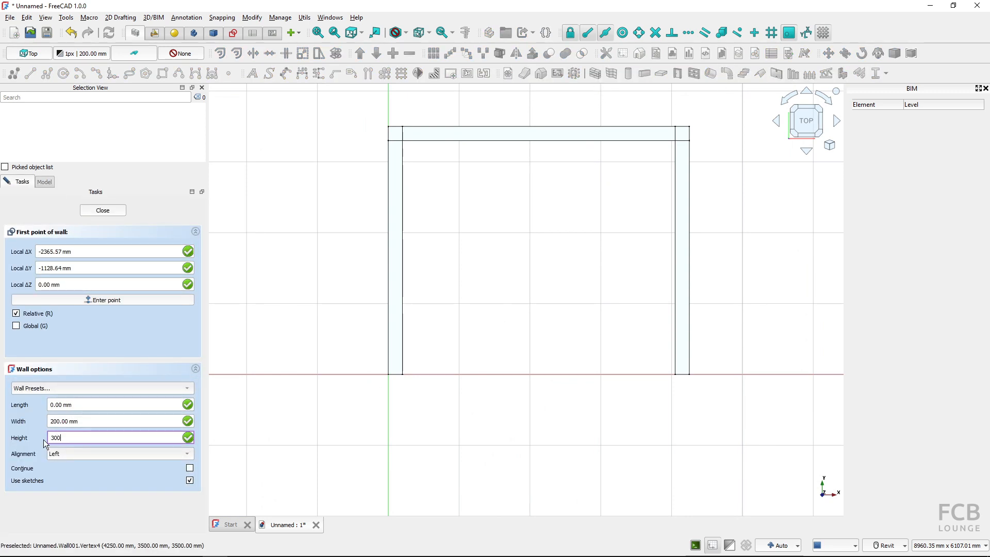
{"action": "type", "text": "0"}
{"action": "key", "text": "Return"}
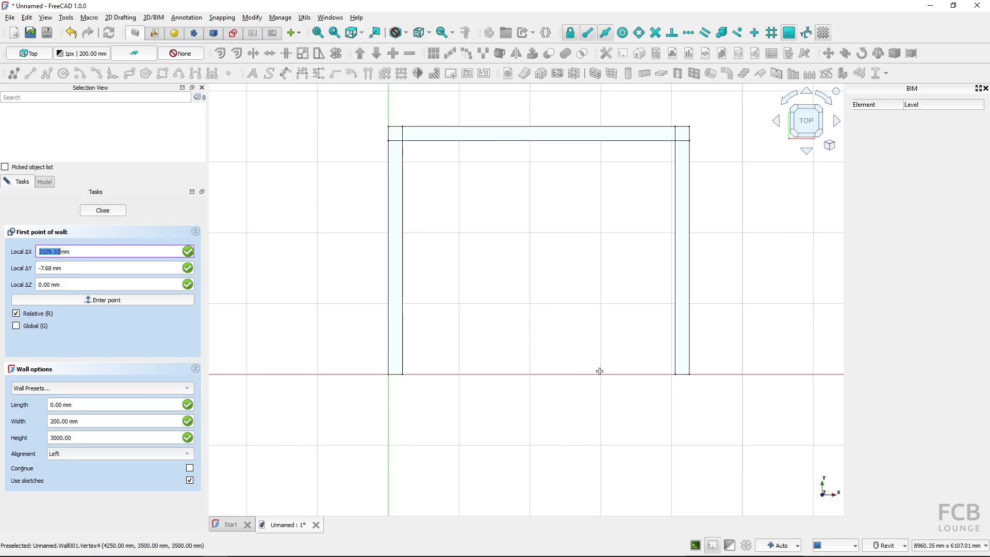
{"action": "left_click", "coordinate": [665, 374]}
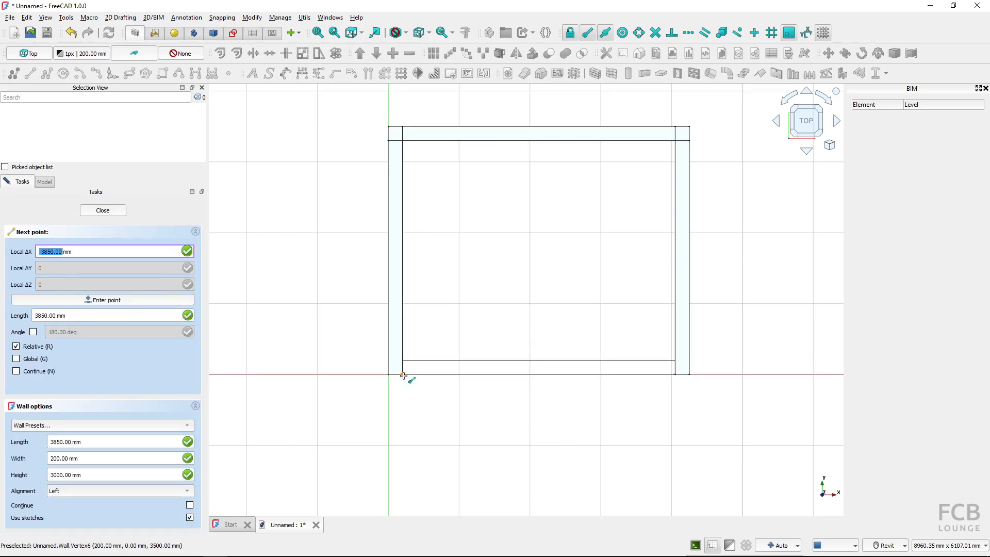
{"action": "left_click", "coordinate": [404, 376]}
{"action": "middle_click_drag", "start_coordinate": [431, 419], "coordinate": [533, 348], "text": "shift"}
{"action": "middle_click_drag", "start_coordinate": [534, 348], "coordinate": [642, 415]}
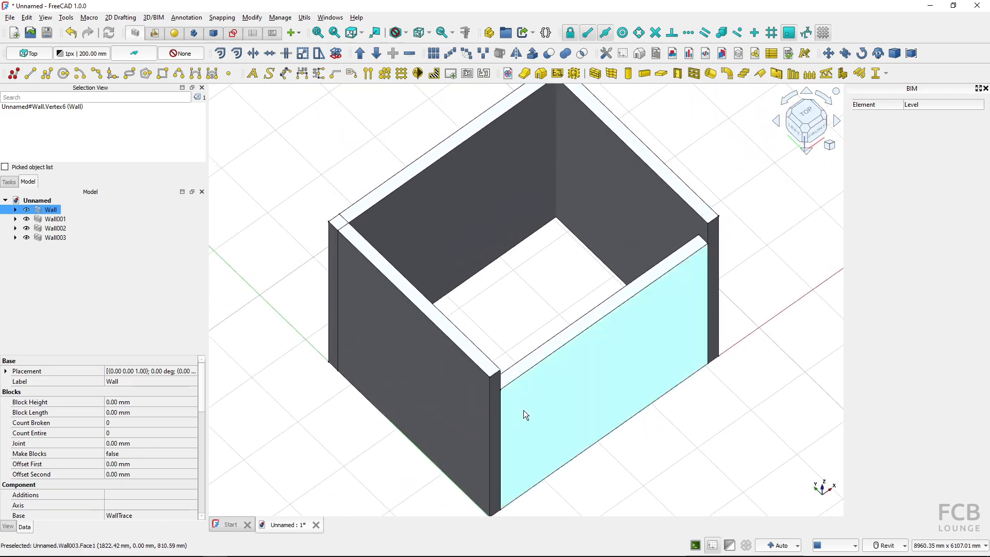
Merge the second, third and fourth walls into the first wall as additions, forming one joined wall object.
{"action": "left_click", "coordinate": [360, 210]}
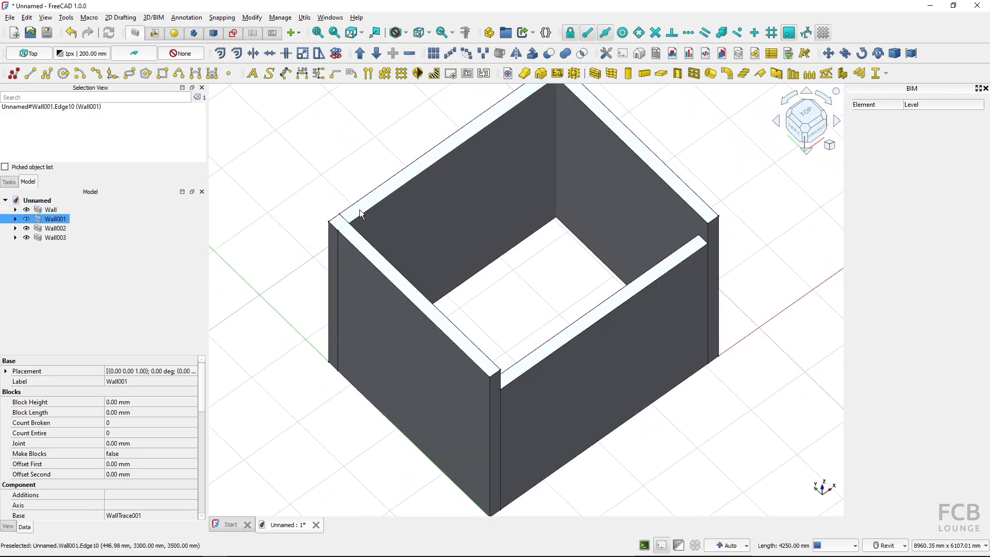
{"action": "left_click", "coordinate": [334, 227]}
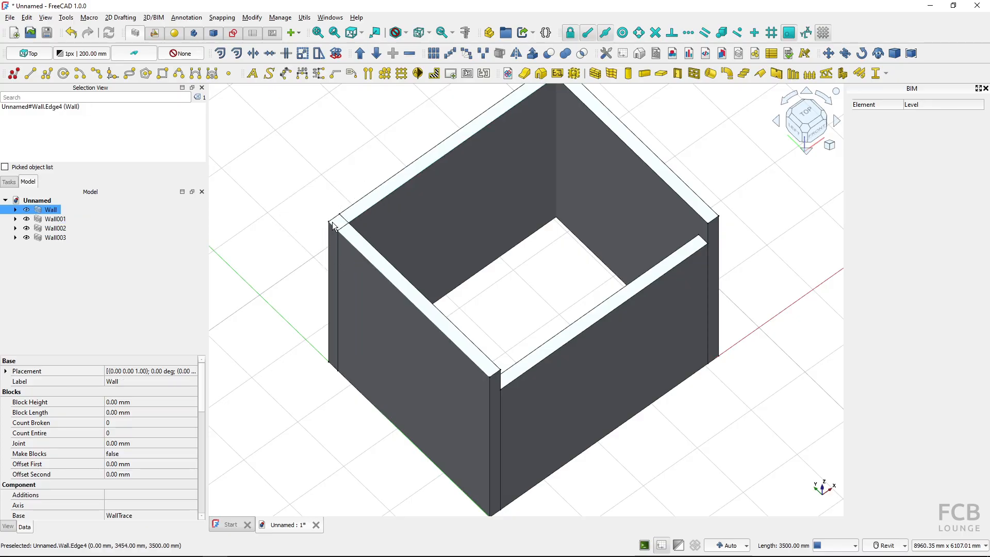
{"action": "left_click", "coordinate": [51, 237]}
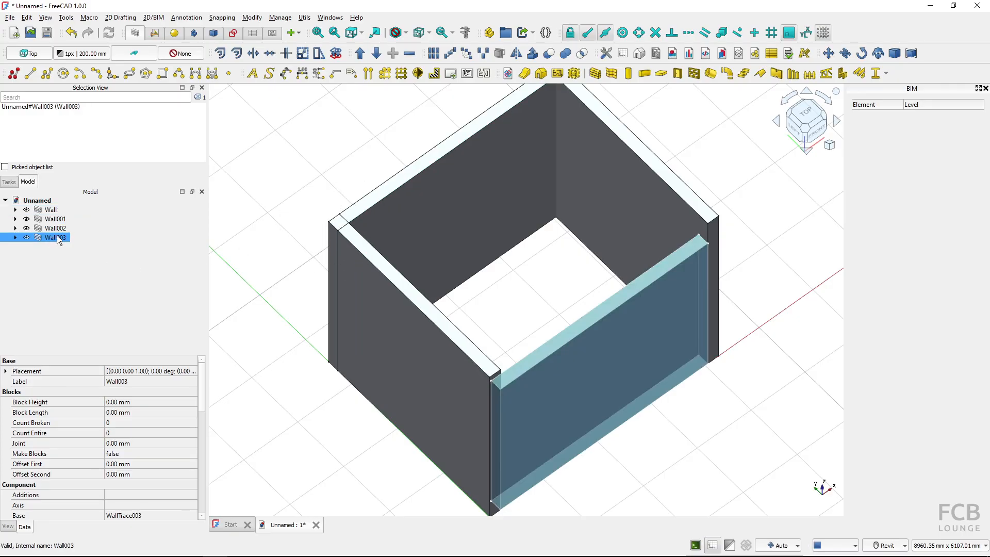
{"action": "left_click", "coordinate": [57, 220], "text": "shift"}
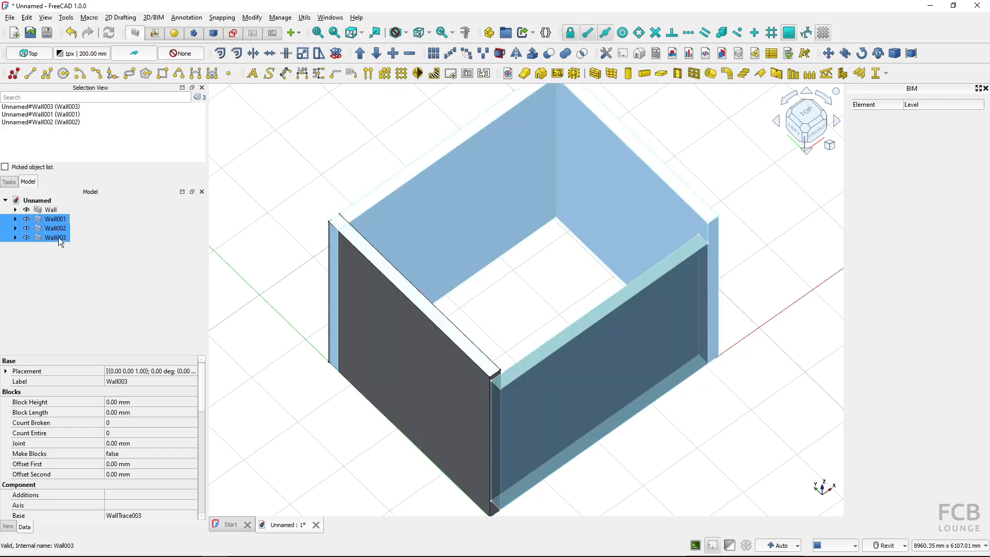
{"action": "left_click", "coordinate": [55, 211], "text": "shift"}
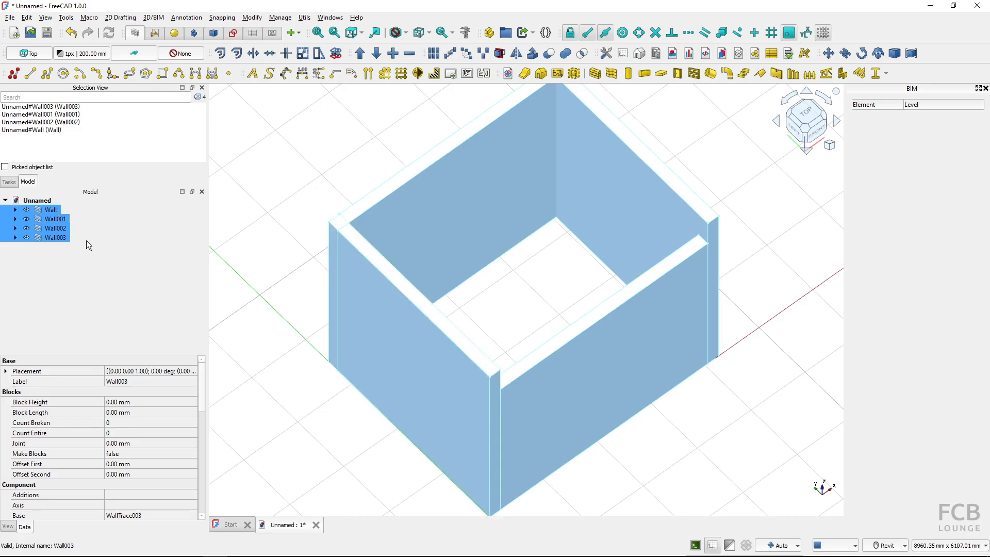
{"action": "left_click", "coordinate": [393, 54]}
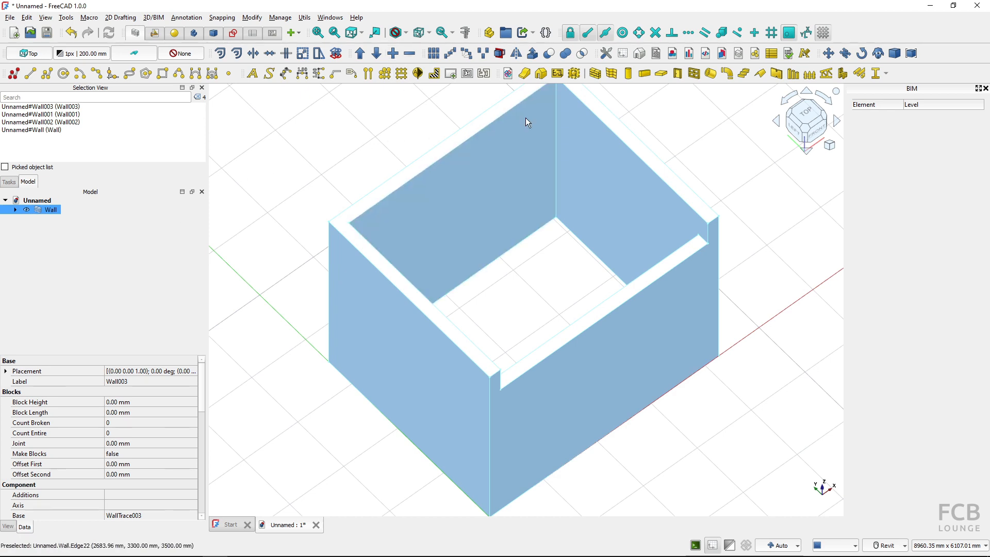
Check the joined wall's components in the model tree and rename it "Wall - exterior".
{"action": "left_click", "coordinate": [16, 209]}
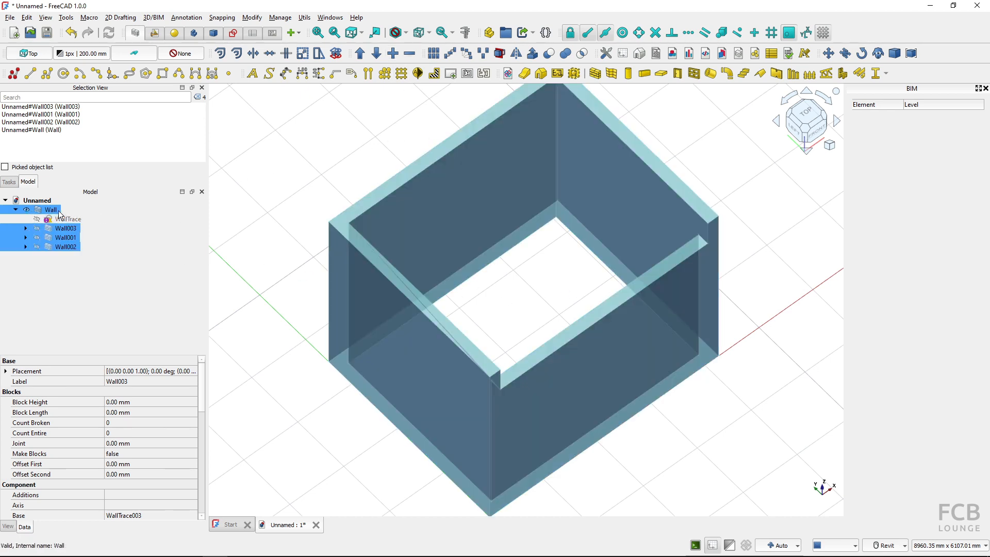
{"action": "left_click", "coordinate": [16, 209]}
{"action": "left_click", "coordinate": [52, 210]}
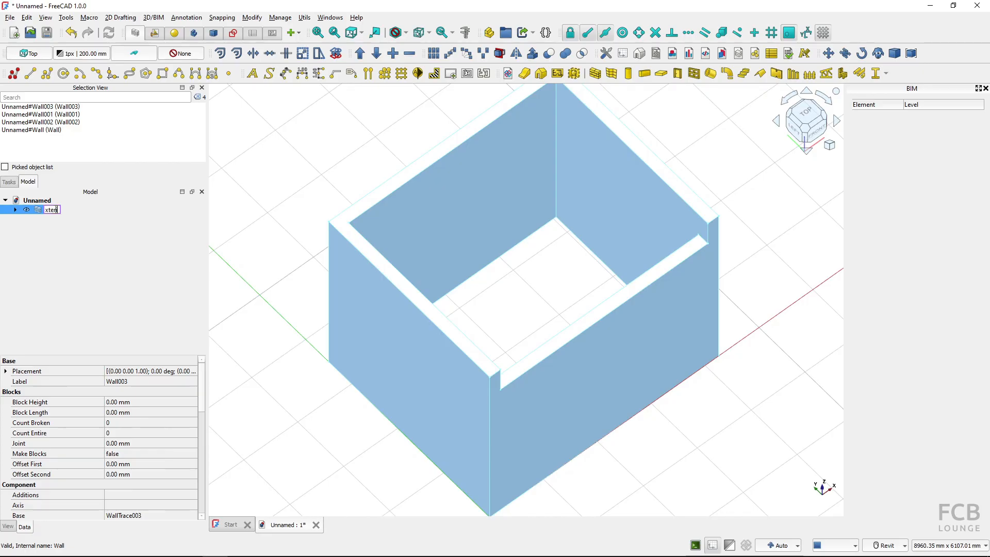
{"action": "left_click", "coordinate": [325, 167]}
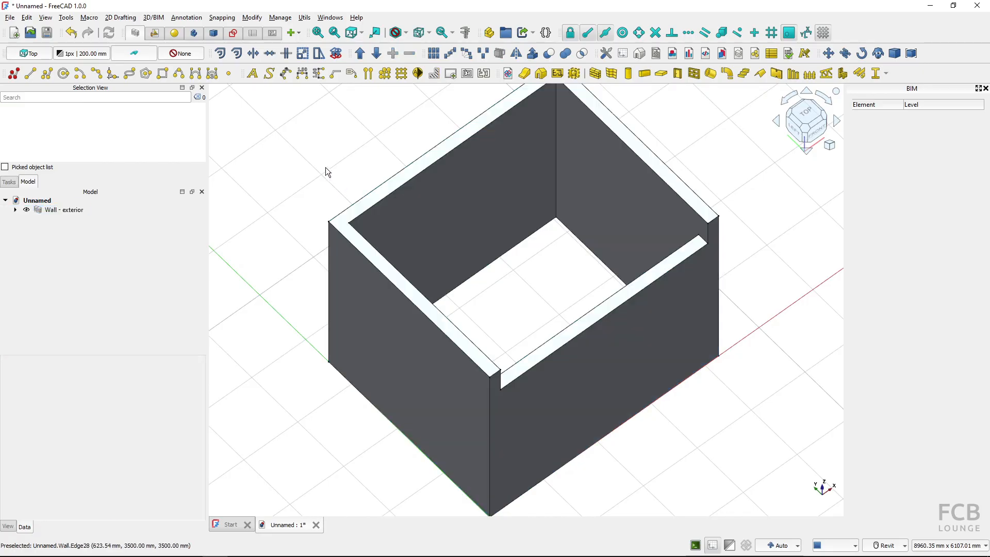
Draw a right-aligned wall in top view from the exterior wall's outer corner at X 0, Y 3500, extending 1500 mm along negative X.
{"action": "key", "text": "2"}
{"action": "middle_click_drag", "start_coordinate": [323, 219], "coordinate": [457, 247]}
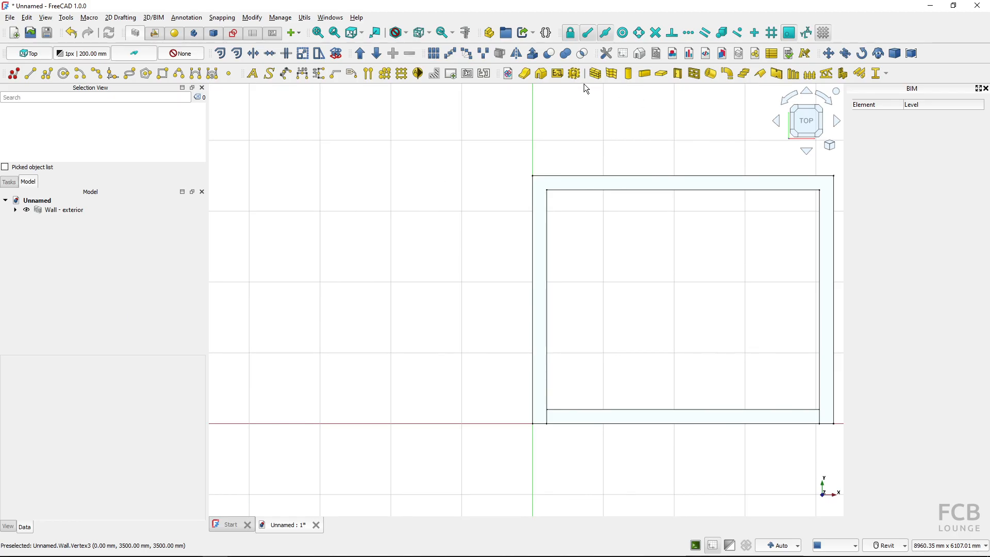
{"action": "left_click", "coordinate": [596, 75]}
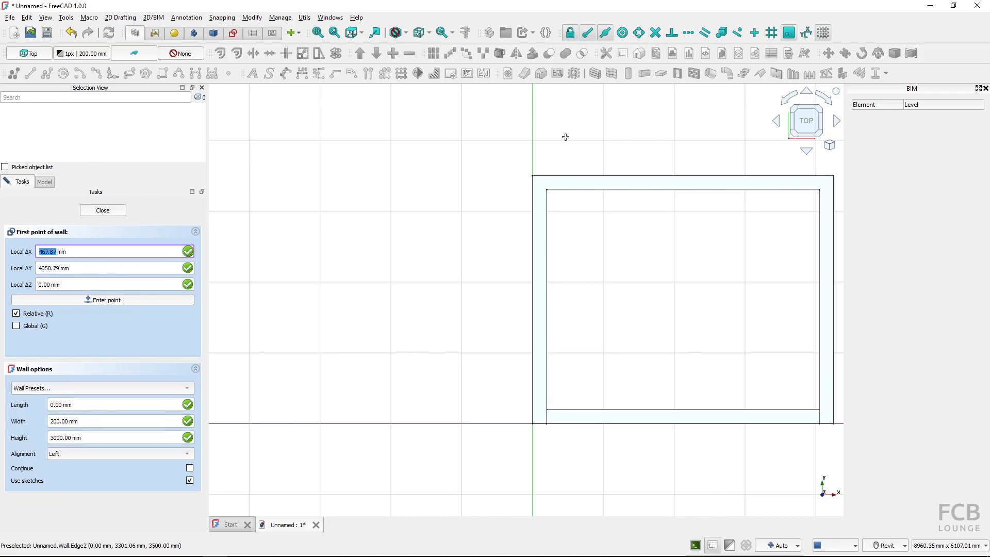
{"action": "left_click", "coordinate": [536, 181]}
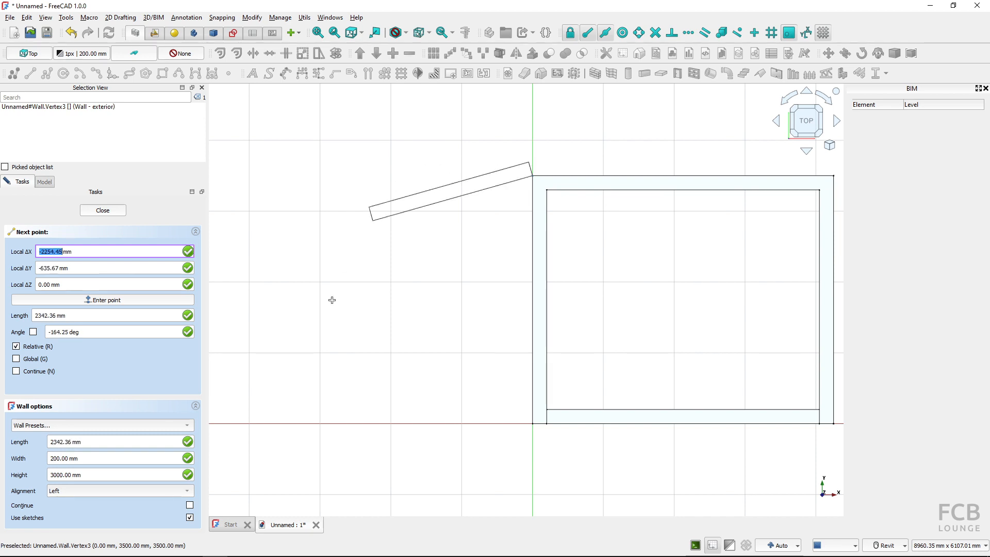
{"action": "left_click", "coordinate": [136, 491]}
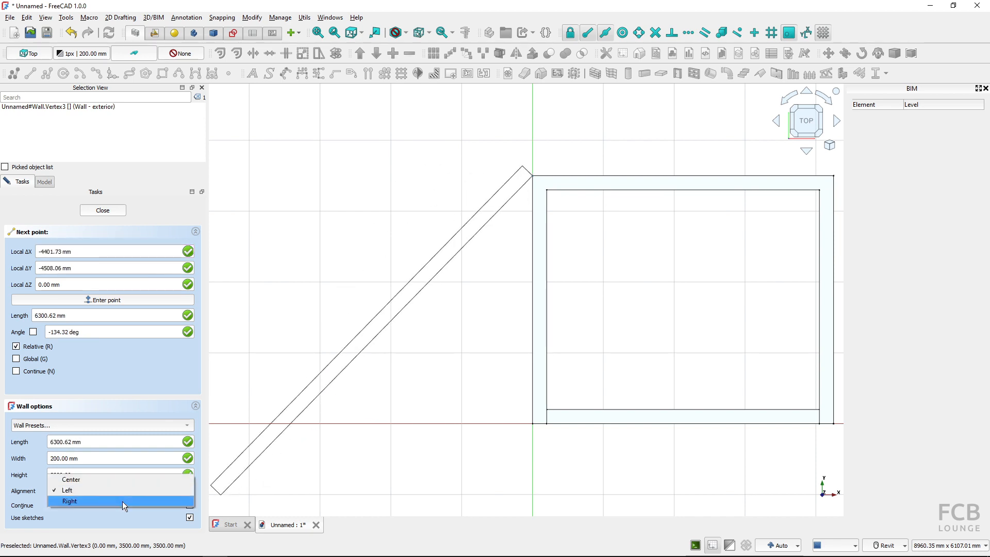
{"action": "left_click", "coordinate": [127, 501]}
{"action": "key", "text": "x"}
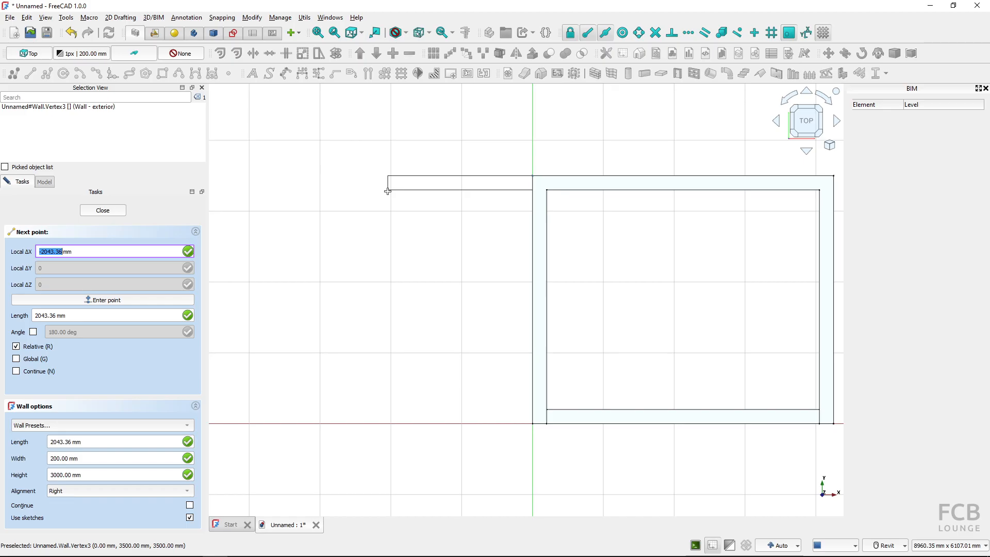
{"action": "type", "text": "-1500"}
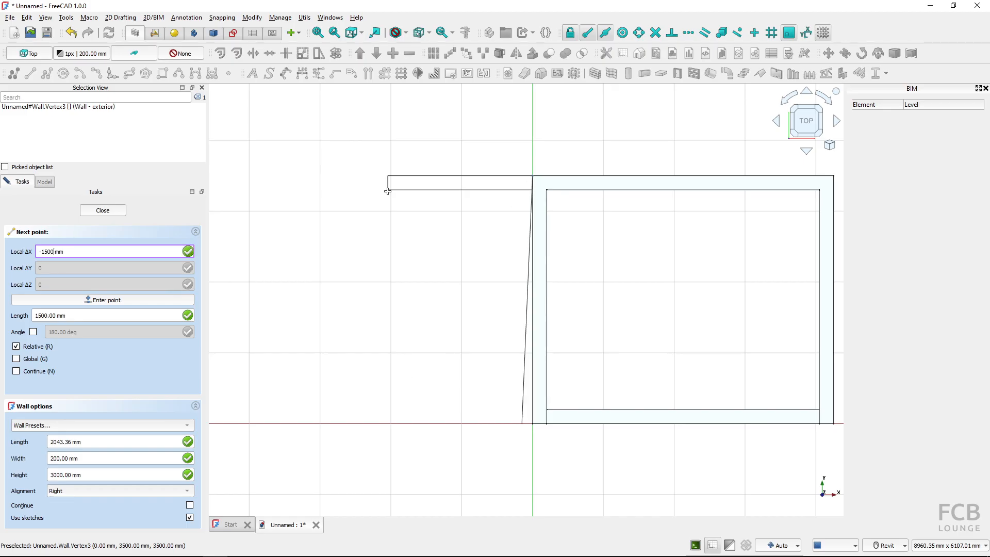
{"action": "key", "text": "Return"}
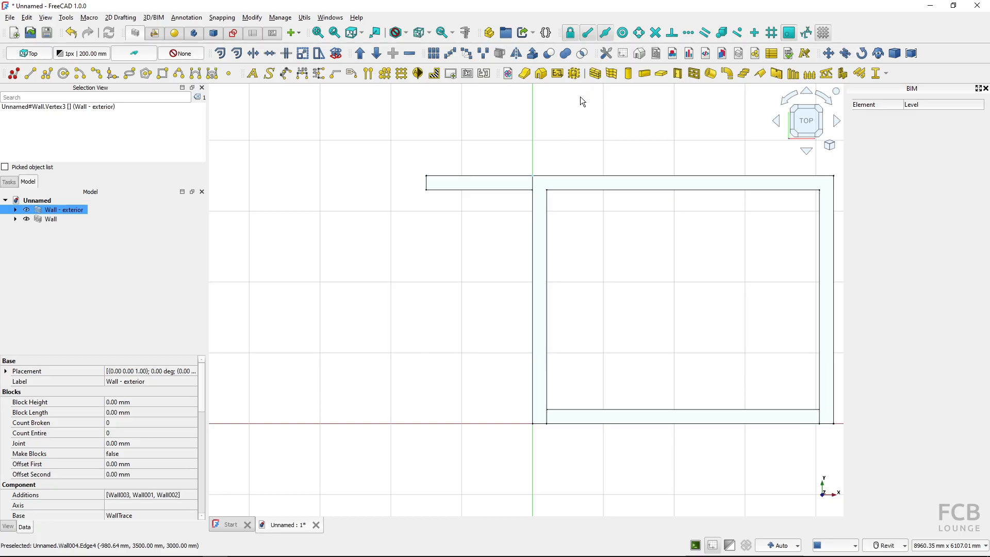
Draw a wall from the 1500 mm wall's free outer corner along negative Y, ending level with the exterior wall's corner at the origin.
{"action": "left_click", "coordinate": [583, 95]}
{"action": "key", "text": "w"}
{"action": "key", "text": "a"}
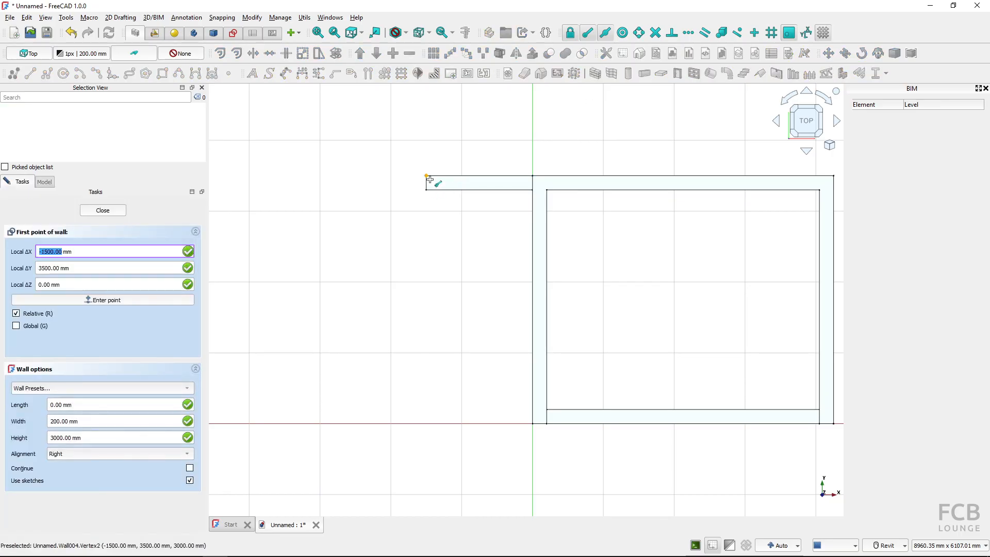
{"action": "left_click", "coordinate": [429, 180]}
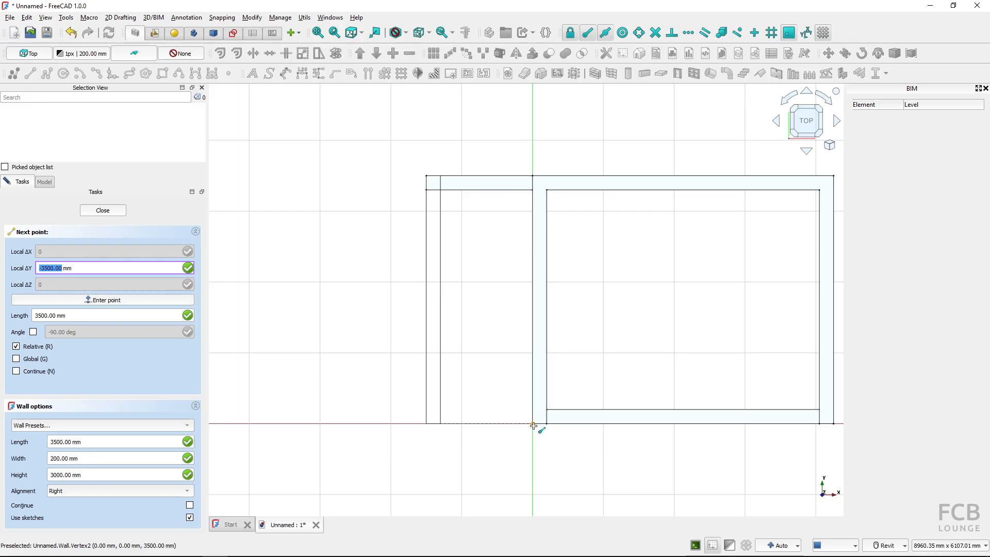
{"action": "left_click", "coordinate": [532, 424]}
Set the height of the outlying side wall parallel to the Y axis to 1200 mm.
{"action": "key", "text": "0"}
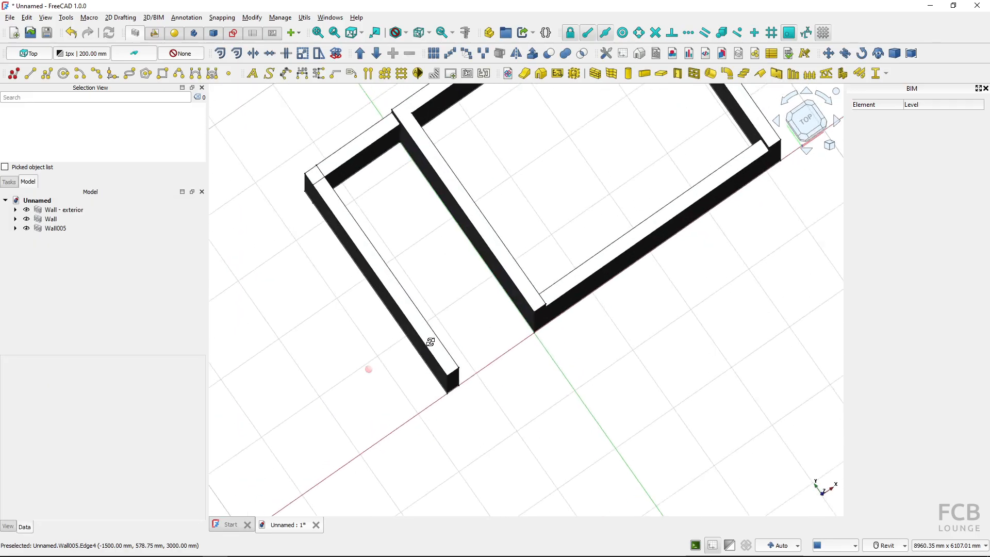
{"action": "left_click", "coordinate": [374, 306]}
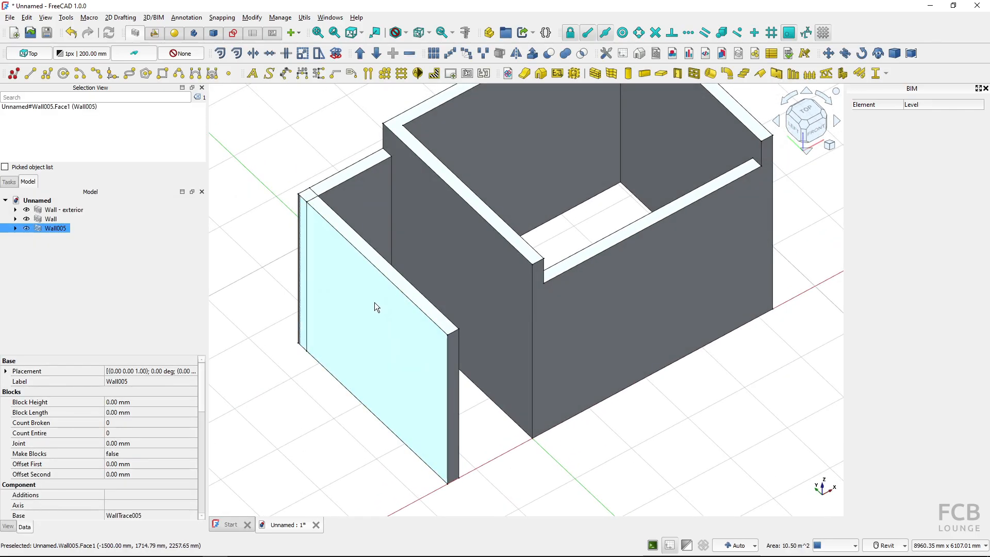
{"action": "key", "text": "ctrl"}
{"action": "key", "text": "ctrl"}
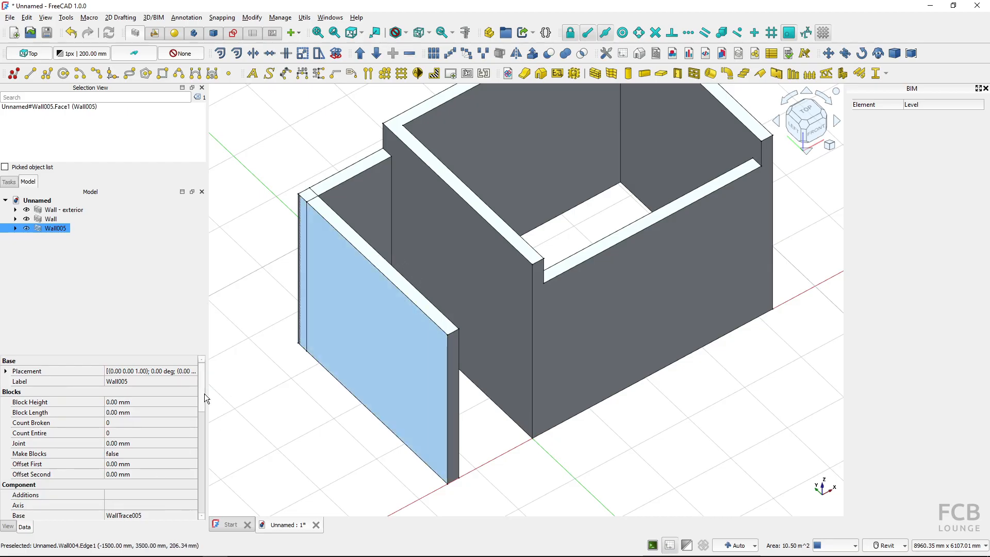
{"action": "left_click_drag", "start_coordinate": [204, 394], "coordinate": [201, 507]}
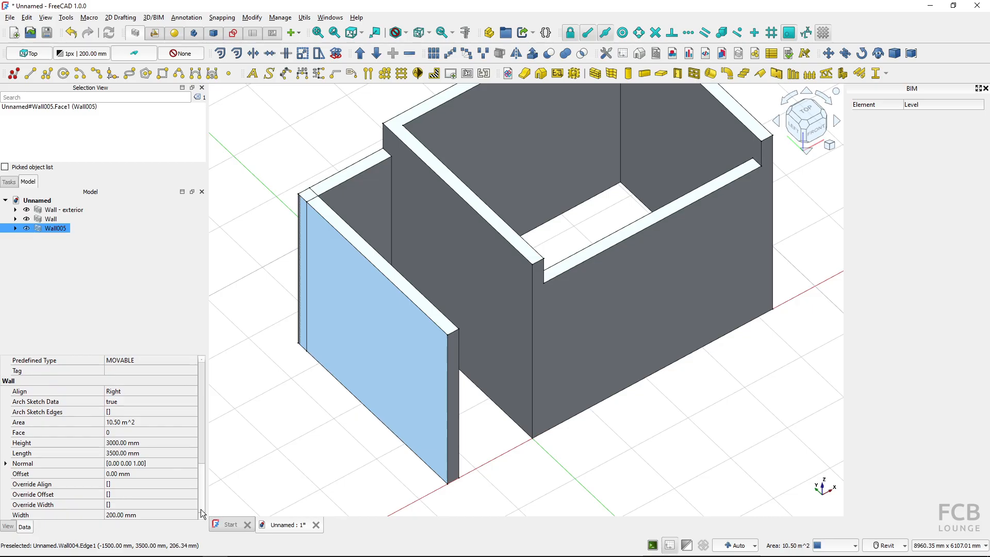
{"action": "left_click", "coordinate": [148, 442]}
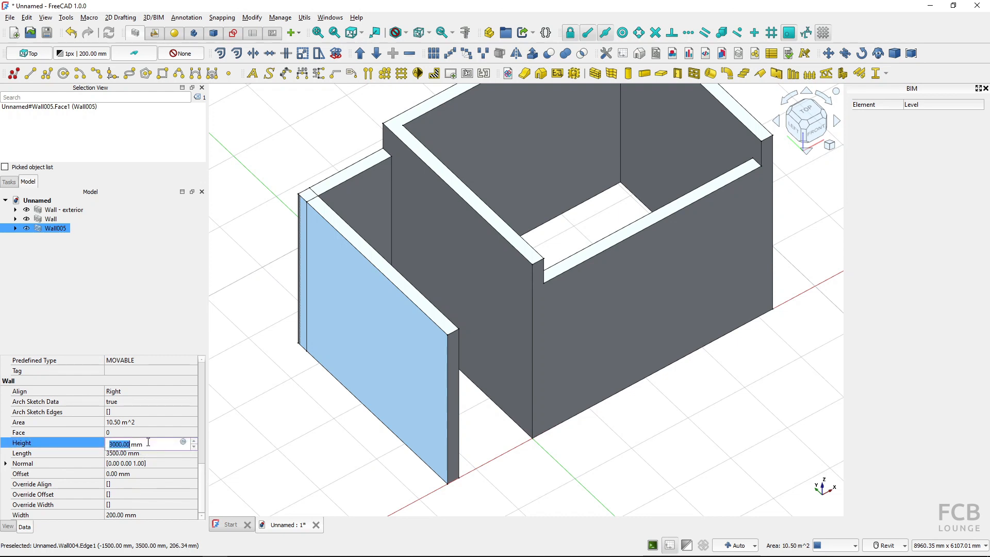
{"action": "type", "text": "1200"}
{"action": "key", "text": "Return"}
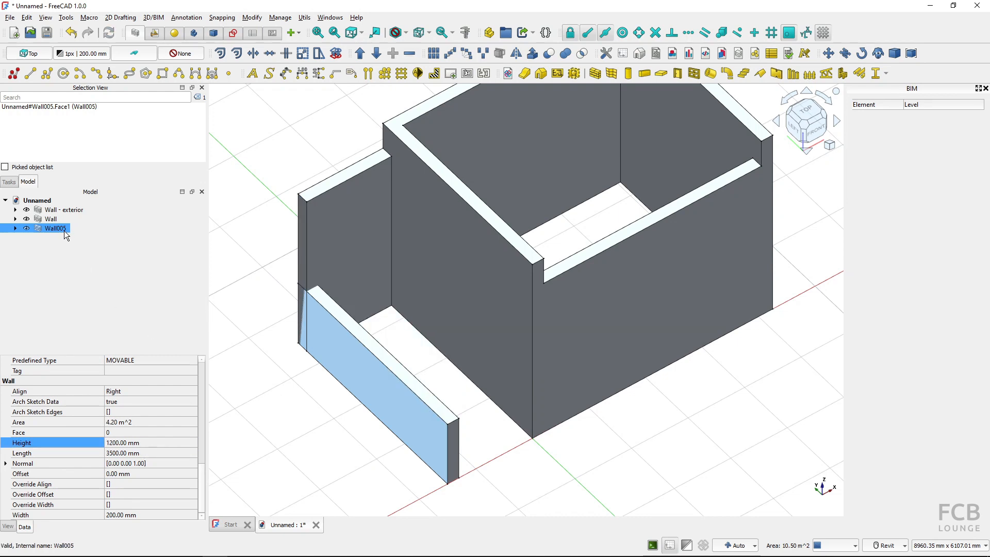
Merge the 1200 mm high wall into the adjoining 1500 mm long wall as one wall object.
{"action": "left_click", "coordinate": [50, 219], "text": "ctrl"}
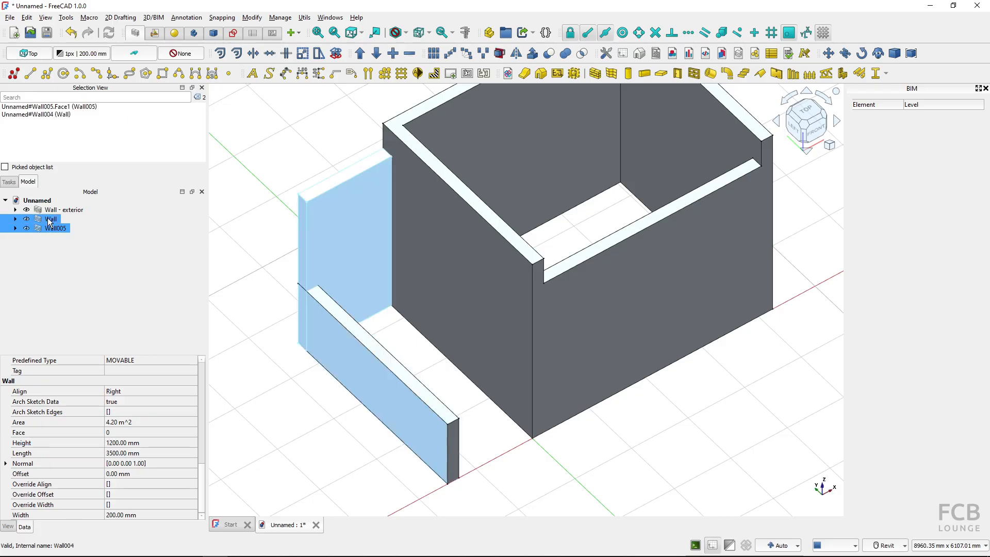
{"action": "left_click", "coordinate": [392, 54]}
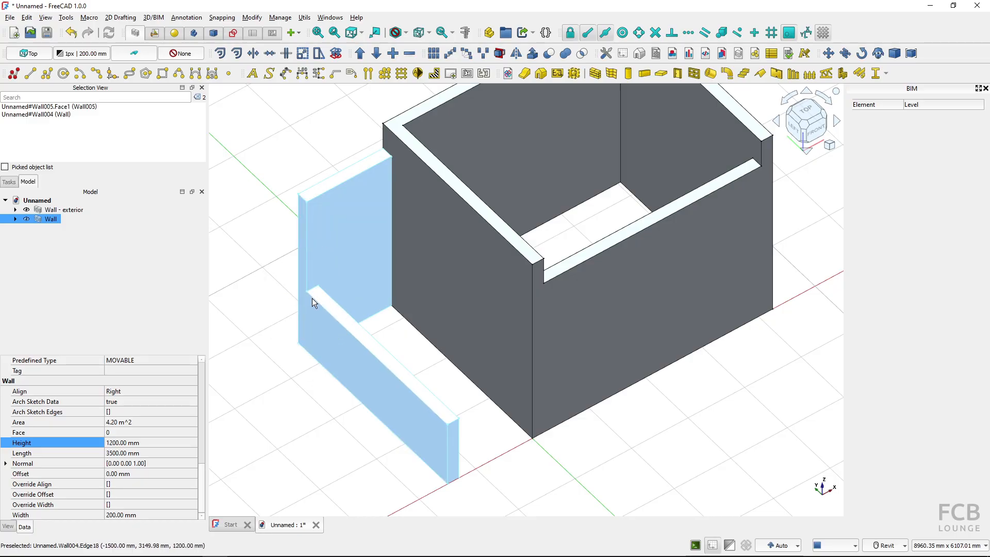
{"action": "left_click", "coordinate": [384, 327]}
Draw a 100 mm wide, left-aligned wall in top view from the room's inner corner at X 200, Y 3300, extending 1100 mm along positive X.
{"action": "scroll", "coordinate": [385, 326], "scroll_direction": "down", "scroll_amount": 4}
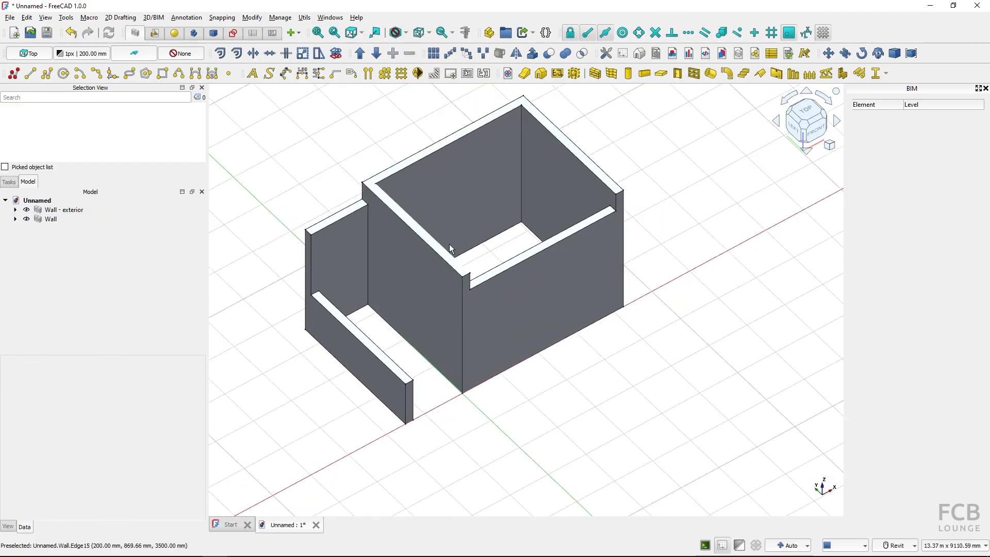
{"action": "key", "text": "2"}
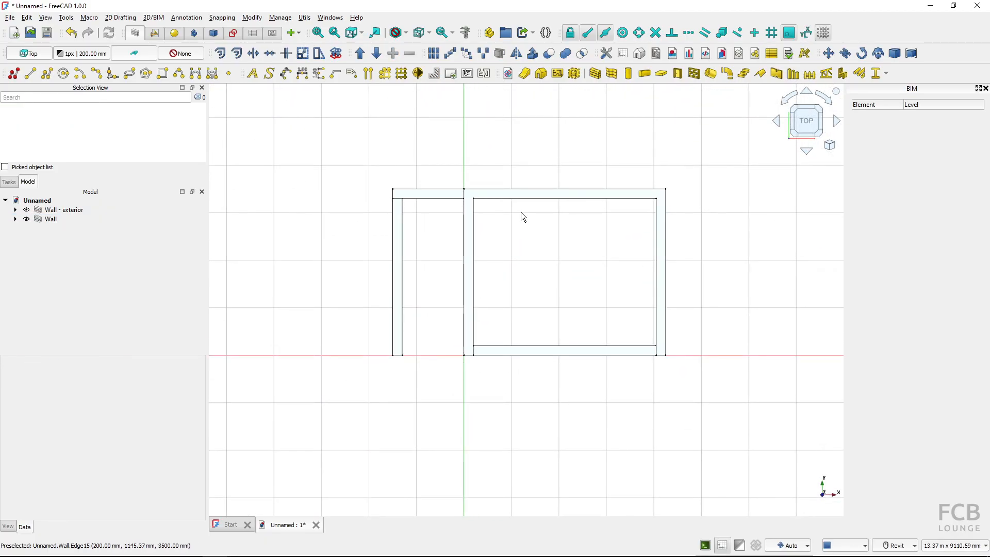
{"action": "left_click", "coordinate": [595, 76]}
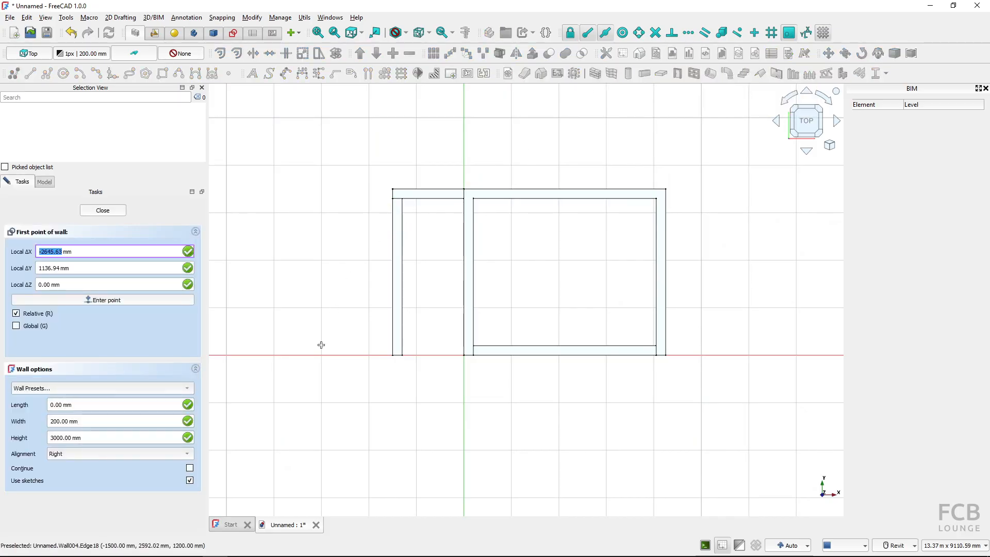
{"action": "left_click_drag", "start_coordinate": [93, 421], "coordinate": [13, 422]}
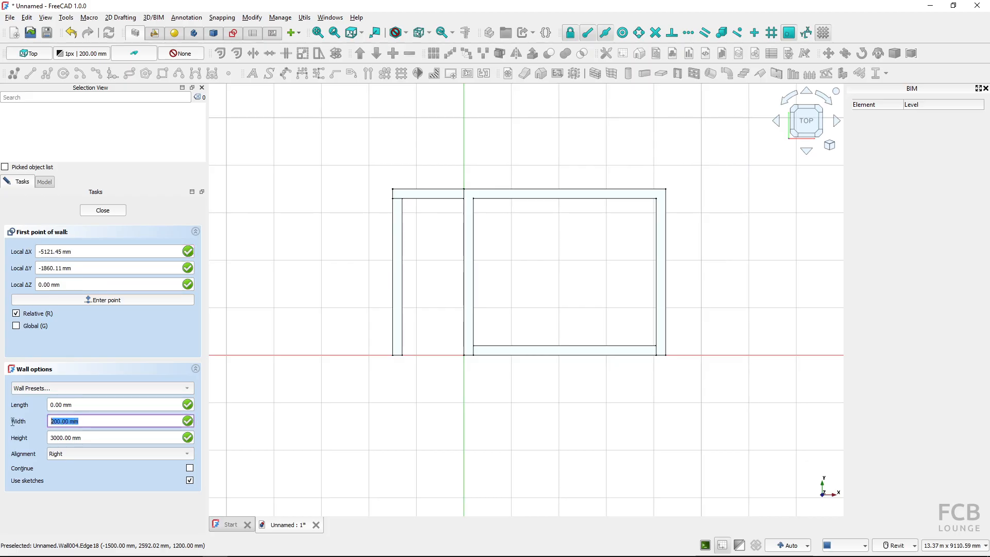
{"action": "type", "text": "100.00"}
{"action": "left_click", "coordinate": [112, 437]}
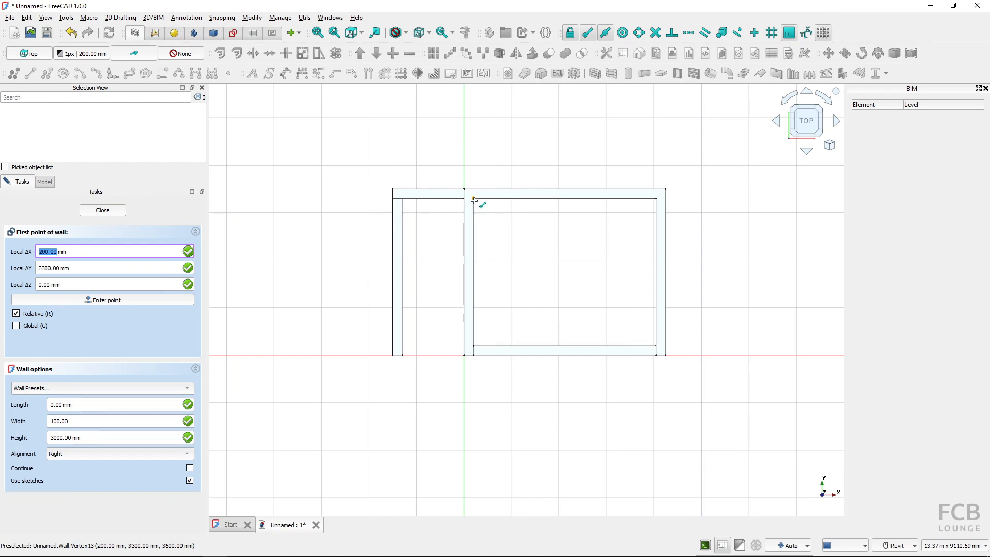
{"action": "left_click", "coordinate": [510, 223]}
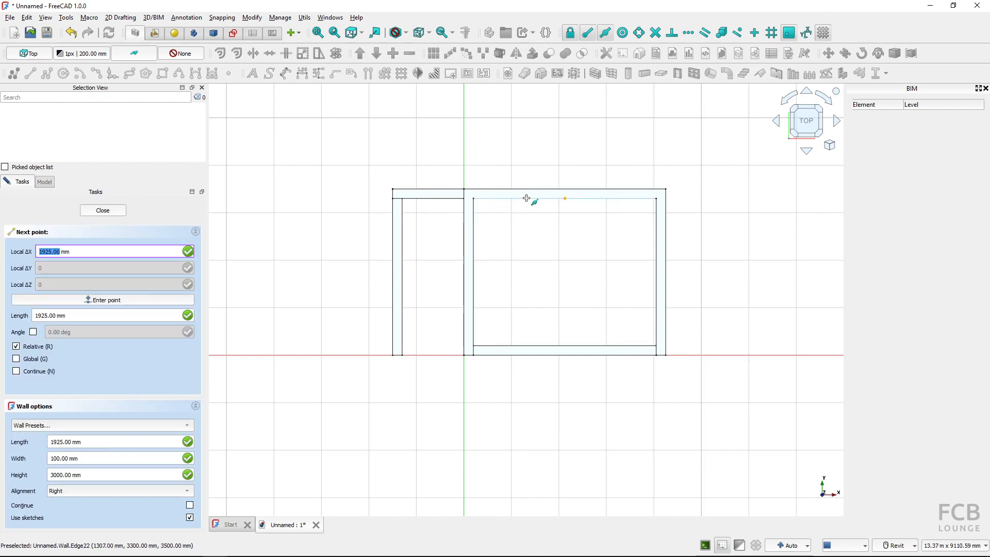
{"action": "left_click", "coordinate": [129, 491]}
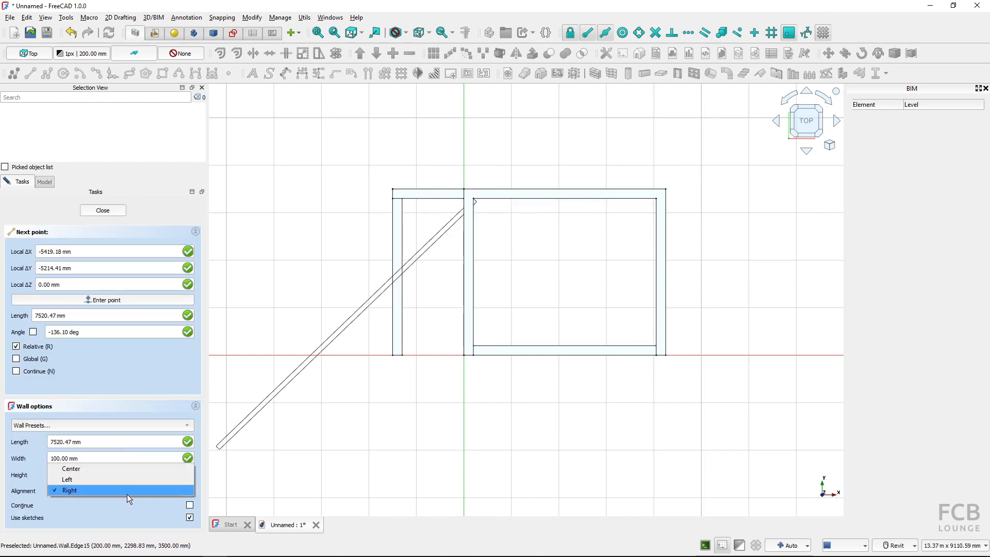
{"action": "left_click", "coordinate": [101, 472]}
{"action": "key", "text": "x"}
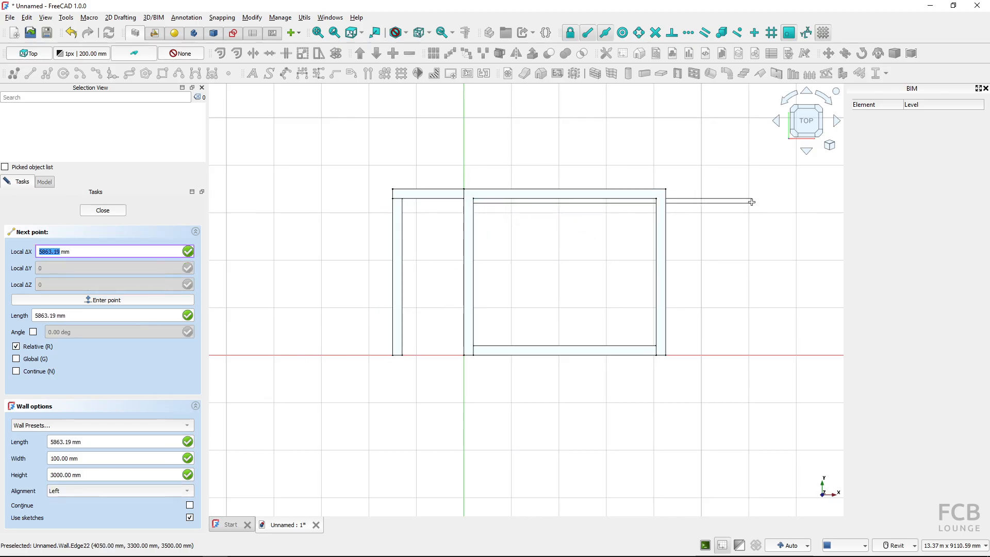
{"action": "type", "text": "1100"}
{"action": "key", "text": "Return"}
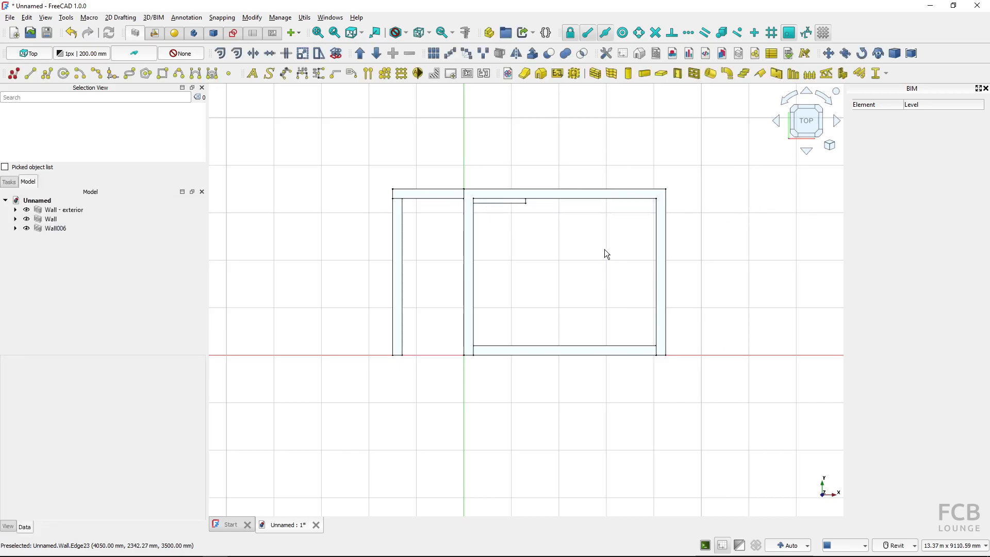
Move the 1100 mm long interior wall 1000 mm along negative Y.
{"action": "left_click", "coordinate": [499, 206]}
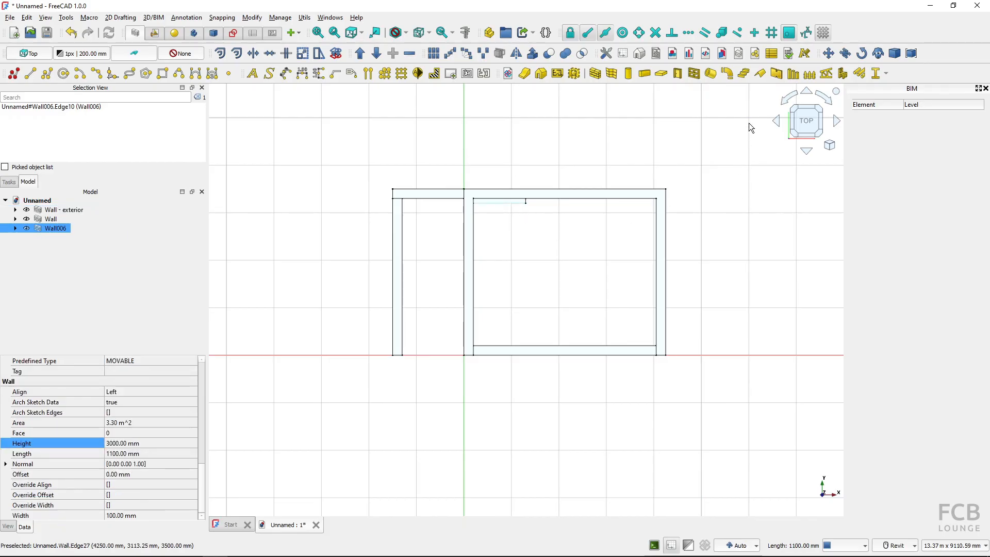
{"action": "left_click", "coordinate": [828, 53]}
{"action": "left_click", "coordinate": [716, 181]}
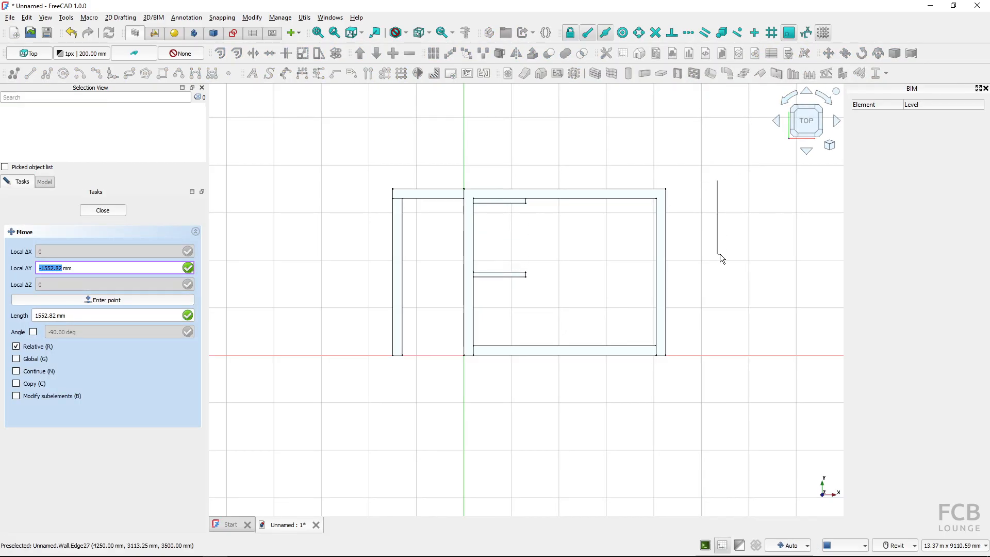
{"action": "type", "text": "-1000"}
{"action": "key", "text": "Return"}
Measure the distance between the interior wall's upper edge in plan and the facing inner edge of the exterior wall.
{"action": "left_click", "coordinate": [521, 246]}
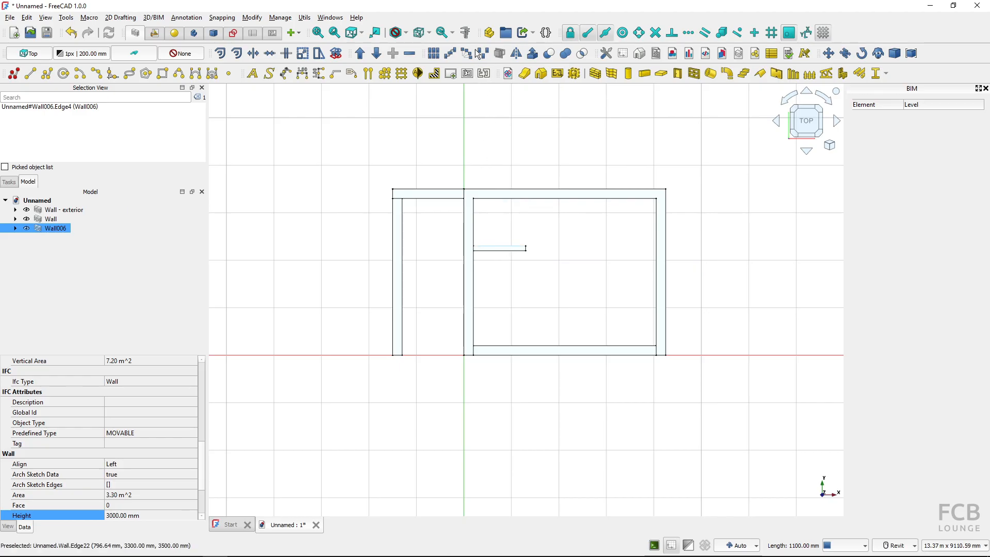
{"action": "left_click", "coordinate": [465, 32]}
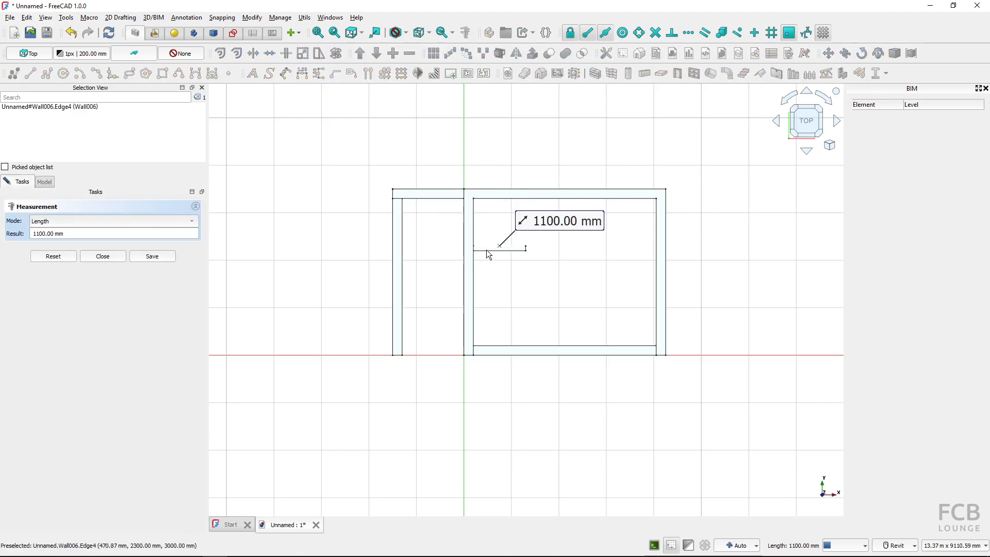
{"action": "left_click", "coordinate": [496, 199]}
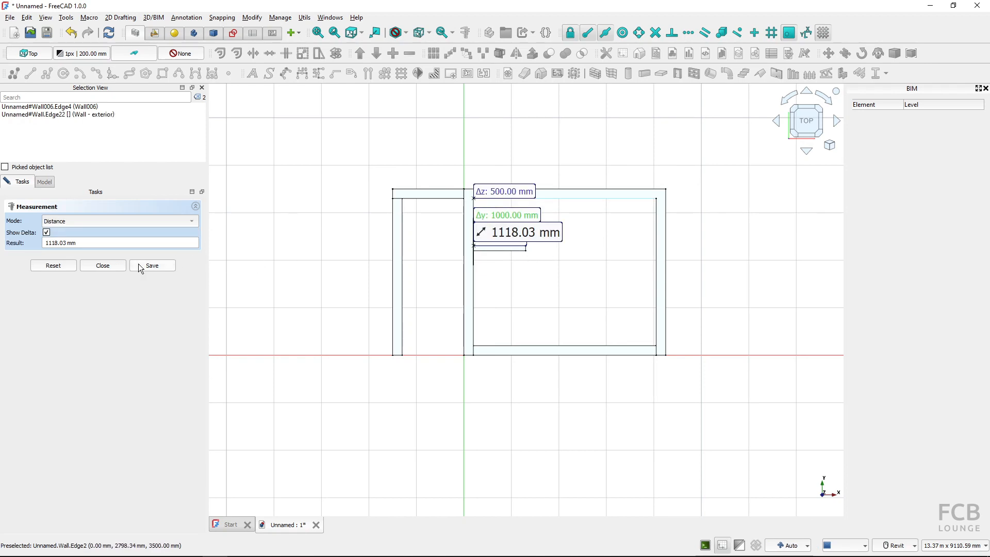
{"action": "left_click", "coordinate": [116, 267]}
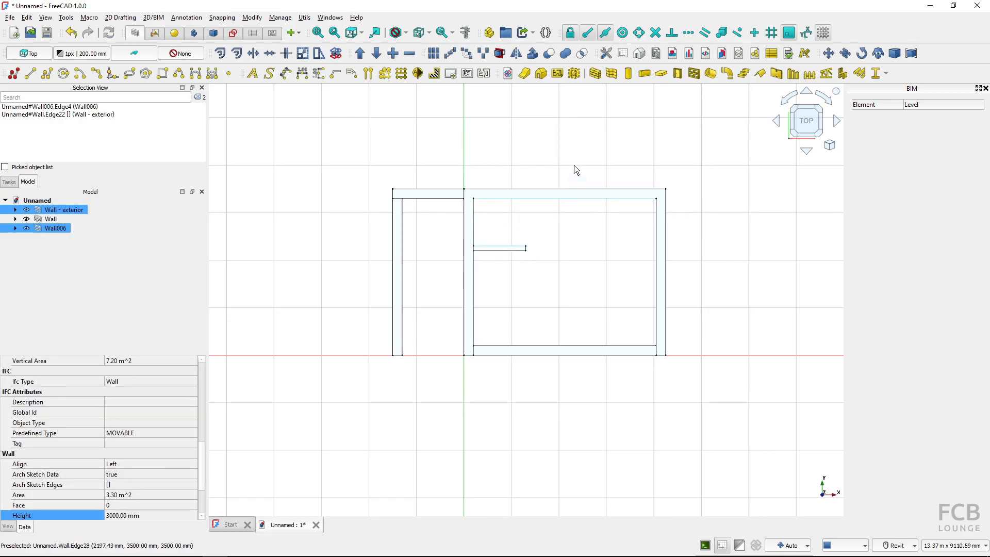
{"action": "left_click", "coordinate": [577, 108]}
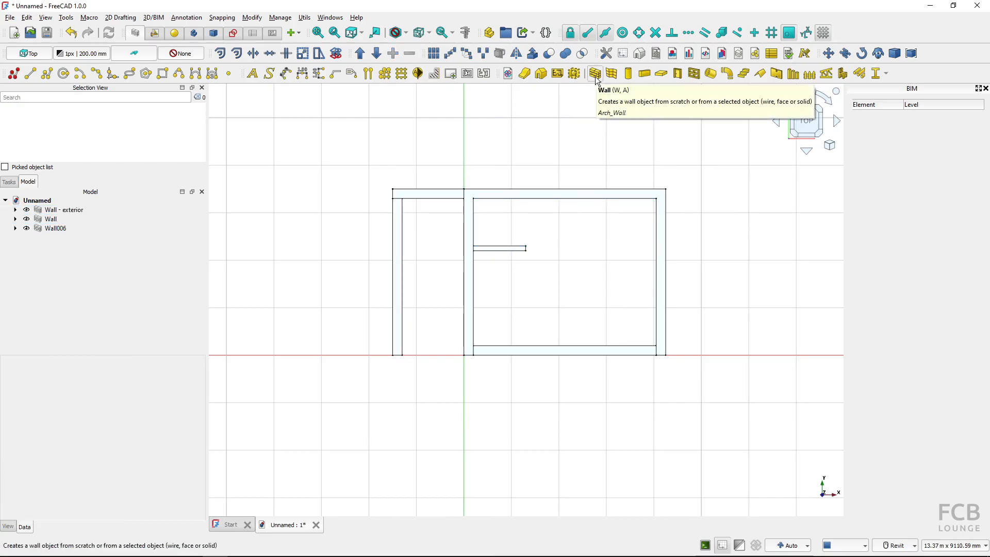
Draw a 100 mm wide, left-aligned wall from the short interior wall's free outer corner along negative Y to the exterior wall's inner face.
{"action": "left_click", "coordinate": [596, 73]}
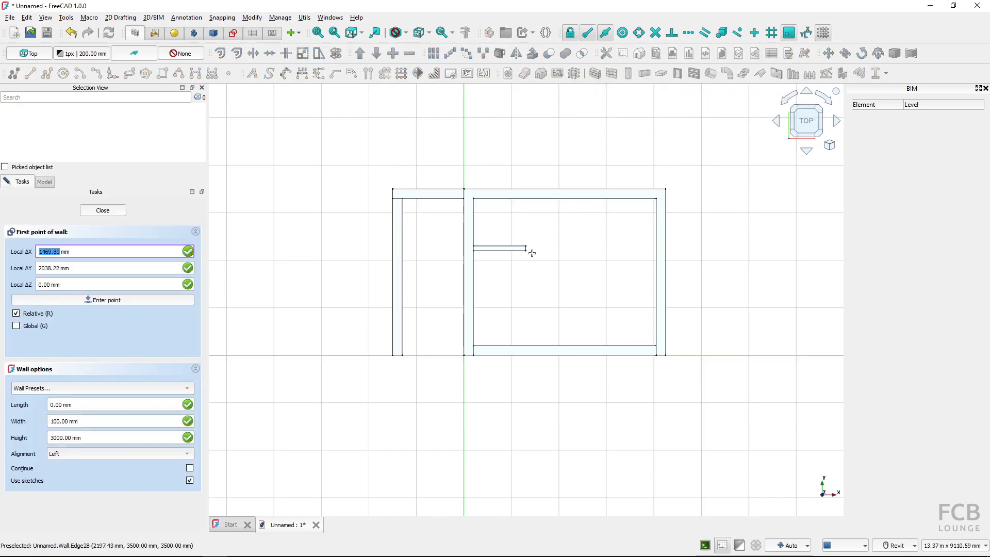
{"action": "left_click", "coordinate": [527, 246]}
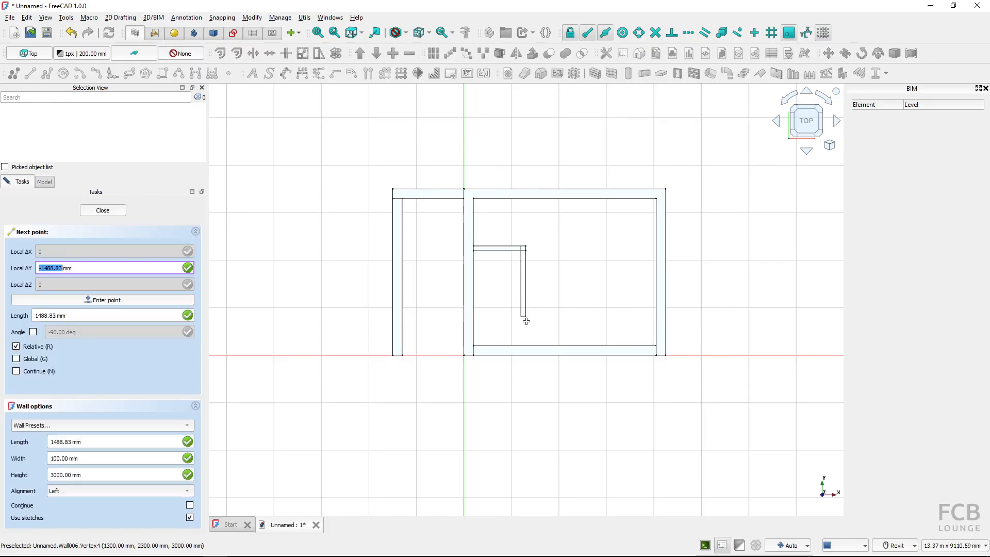
{"action": "left_click", "coordinate": [546, 347]}
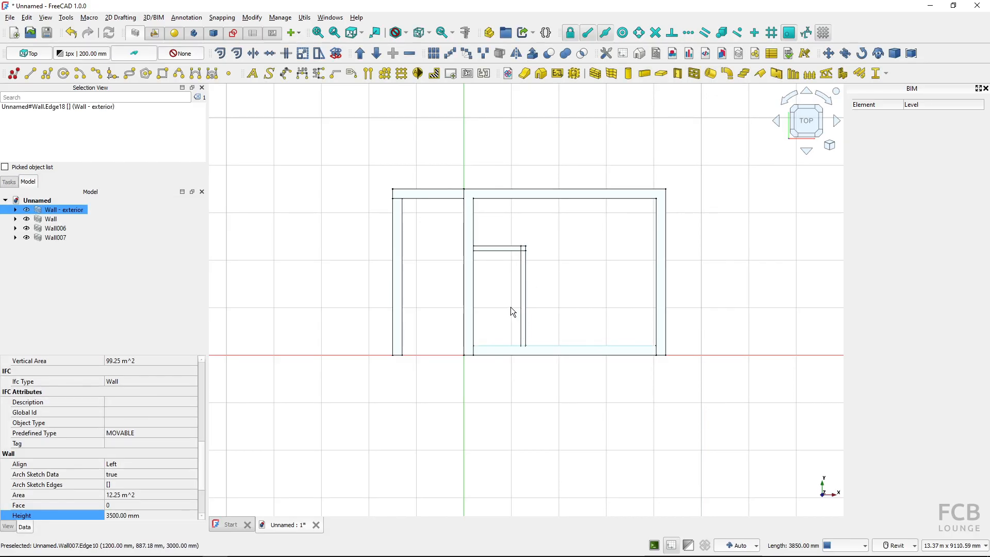
Merge the two 100 mm wide interior walls into one wall object and rename it Wall interior.
{"action": "left_click", "coordinate": [56, 237]}
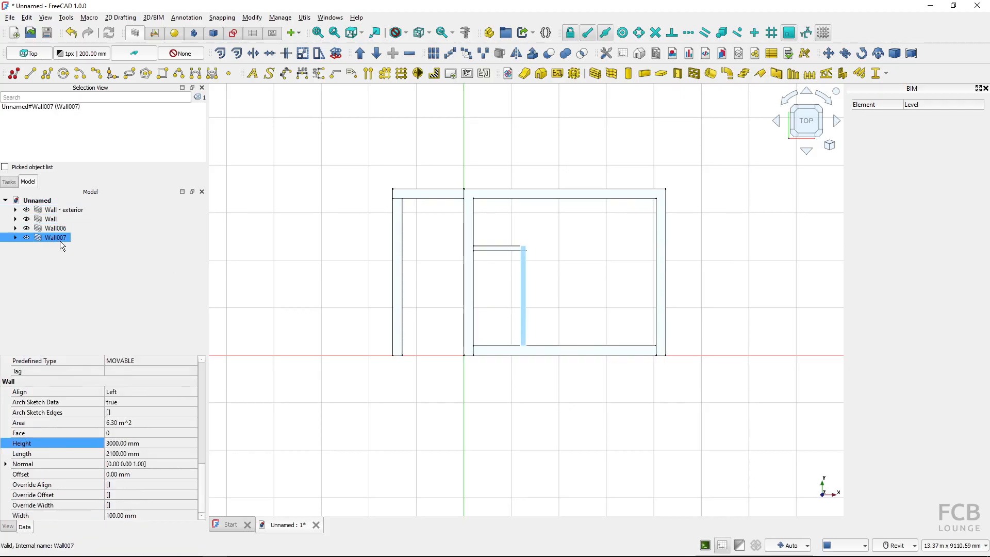
{"action": "left_click", "coordinate": [57, 228], "text": "ctrl"}
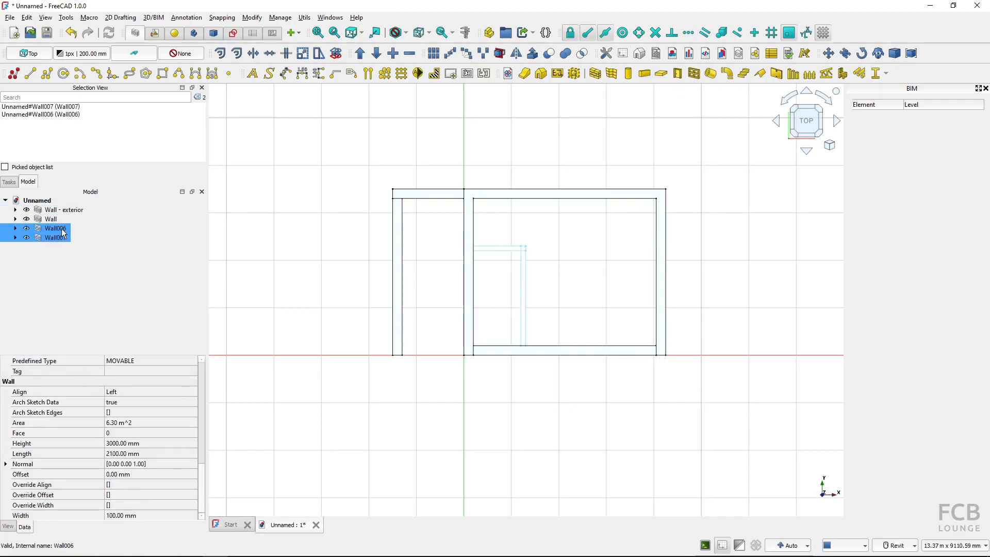
{"action": "left_click", "coordinate": [393, 53]}
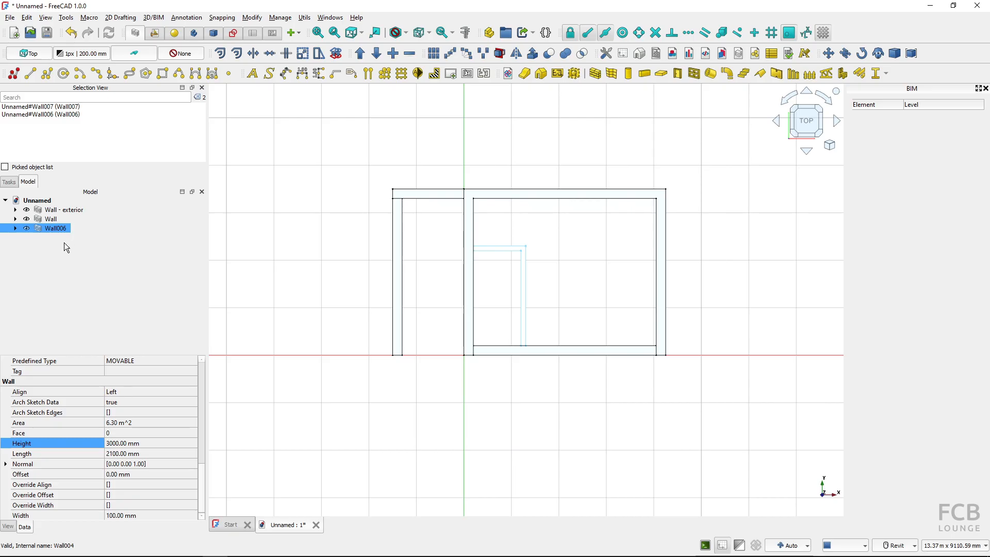
{"action": "left_click", "coordinate": [58, 230]}
{"action": "type", "text": "Wall interior"}
{"action": "key", "text": "Return"}
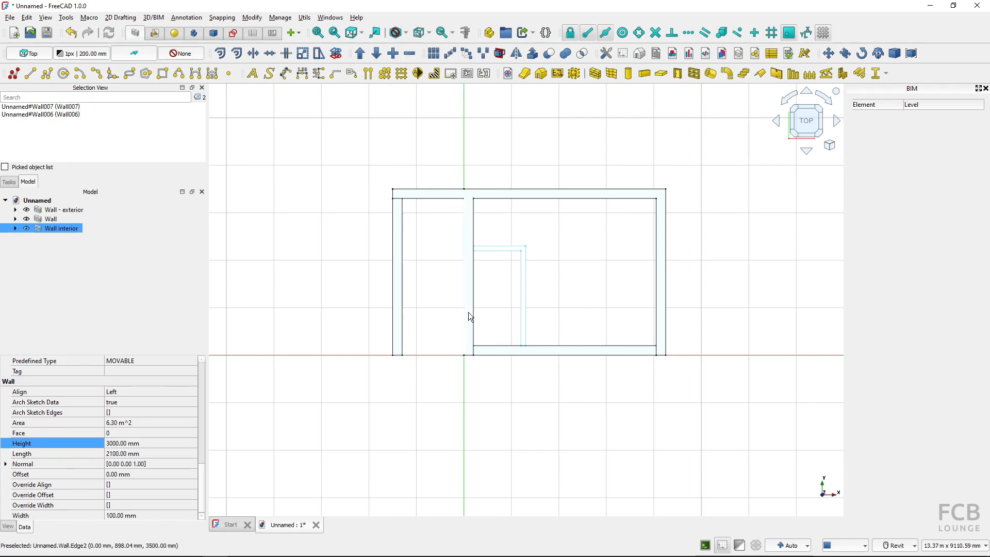
Save the document in the Documents folder under the file name ifc-architect.
{"action": "left_click", "coordinate": [541, 293]}
{"action": "middle_click_drag", "start_coordinate": [576, 303], "coordinate": [508, 254], "text": "shift"}
{"action": "key", "text": "ctrl"}
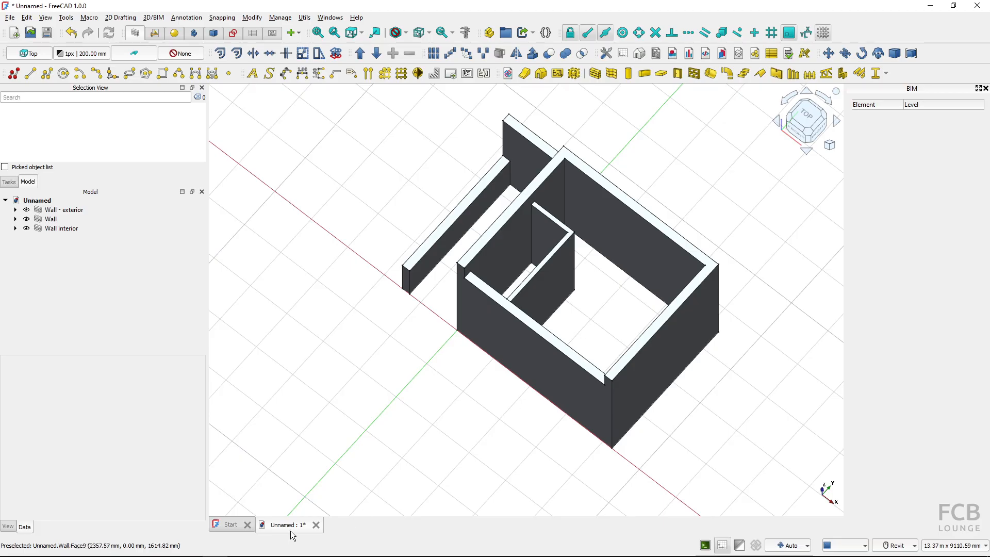
{"action": "left_click", "coordinate": [10, 17]}
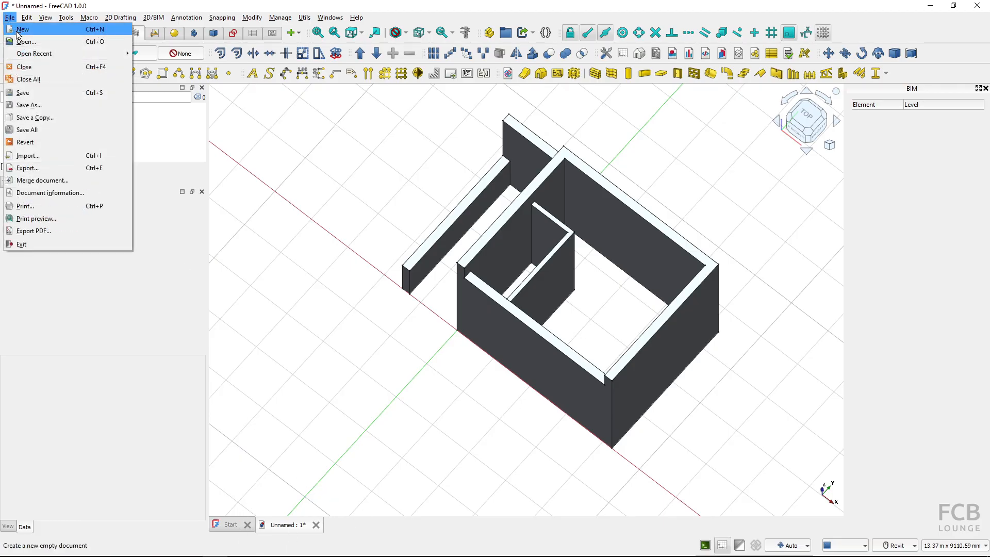
{"action": "left_click", "coordinate": [29, 105]}
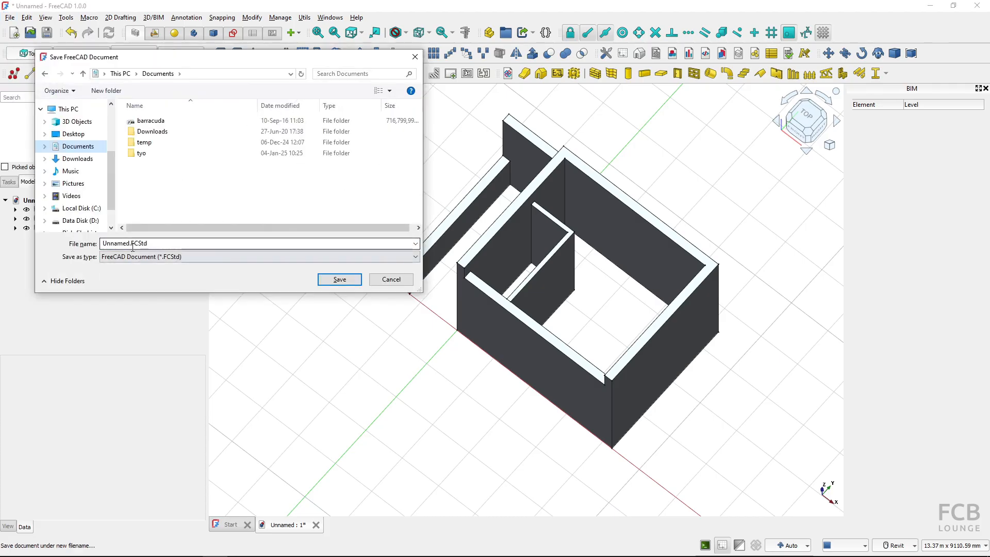
{"action": "type", "text": "ifc-architect"}
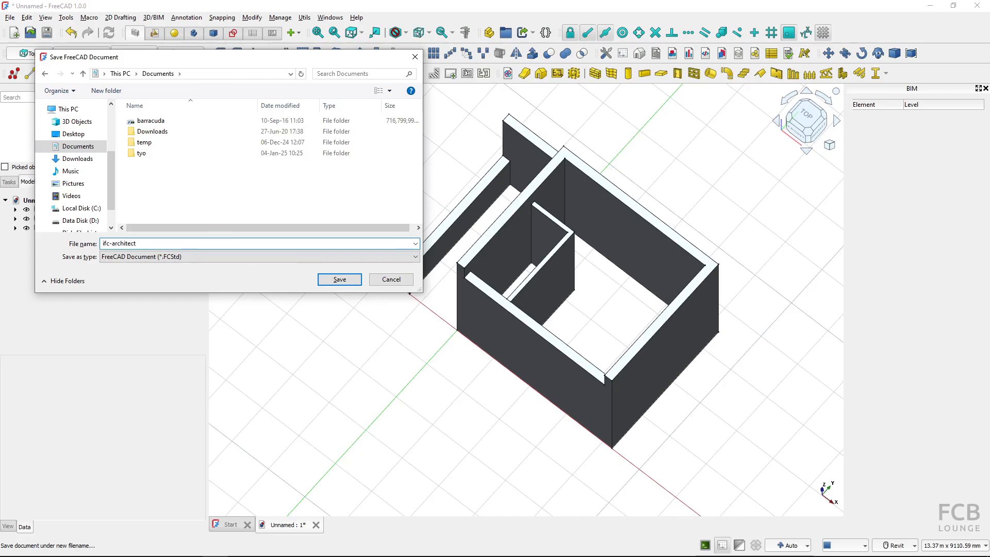
{"action": "key", "text": "Return"}
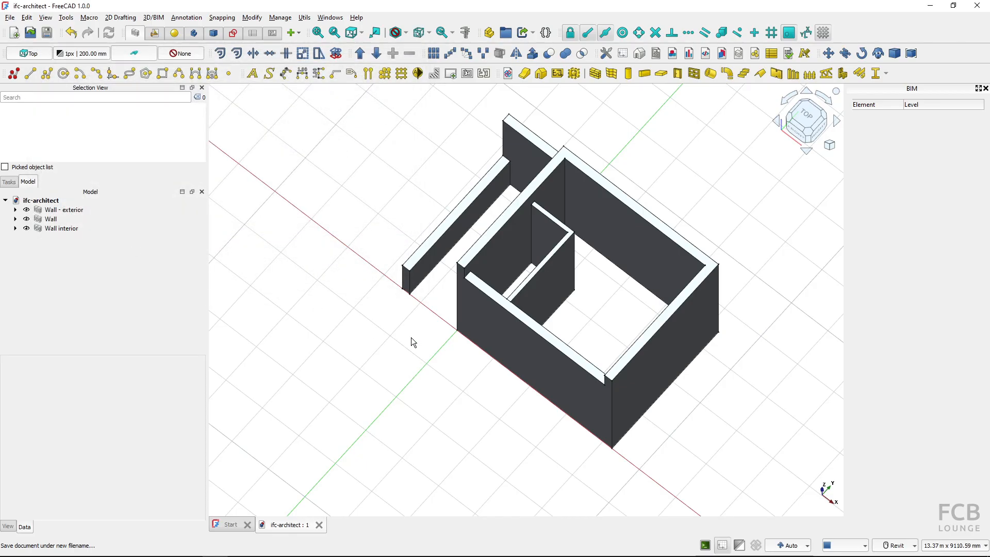
{"action": "middle_click_drag", "start_coordinate": [397, 337], "coordinate": [567, 289], "text": "shift"}
{"action": "left_click", "coordinate": [438, 204]}
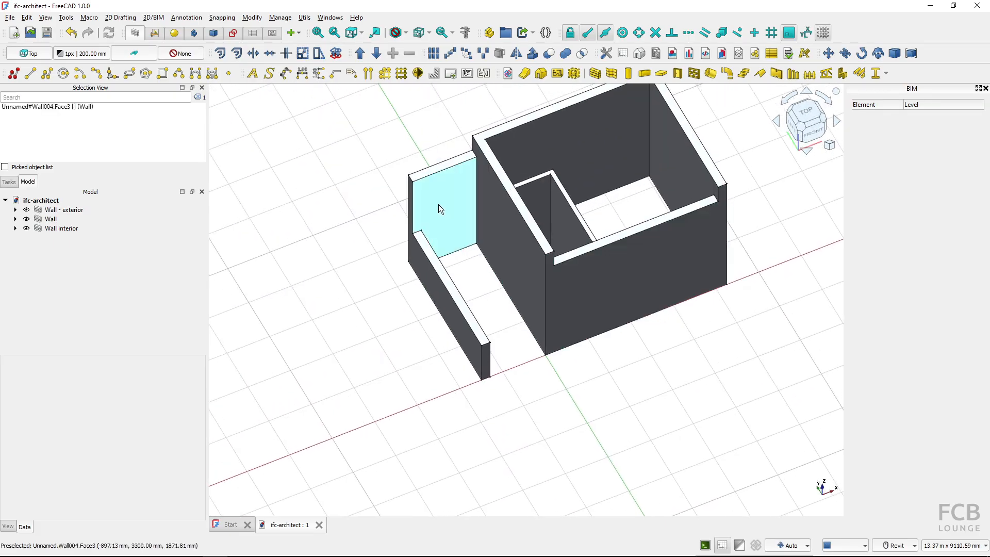
{"action": "left_click", "coordinate": [439, 274]}
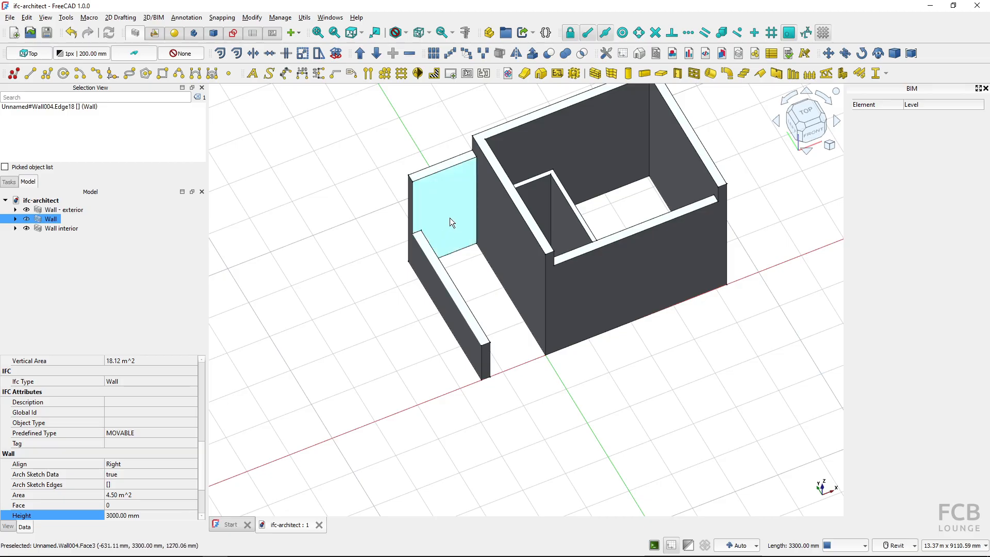
{"action": "middle_click_drag", "start_coordinate": [480, 293], "coordinate": [497, 425], "text": "shift"}
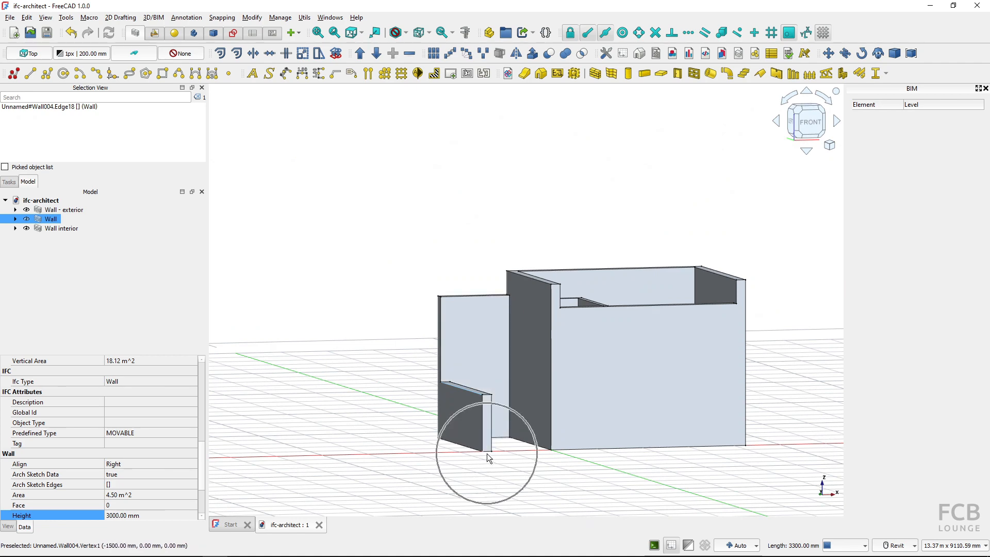
{"action": "middle_click_drag", "start_coordinate": [486, 389], "coordinate": [499, 423], "text": "shift"}
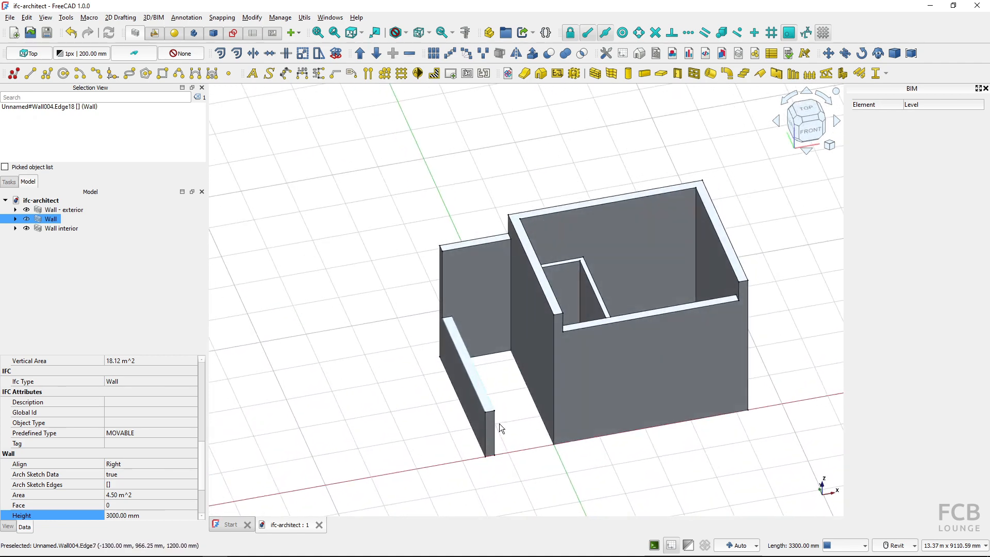
Set Move With Host to true for the 1200 mm high wall nested inside the outlying merged wall.
{"action": "left_click", "coordinate": [465, 407]}
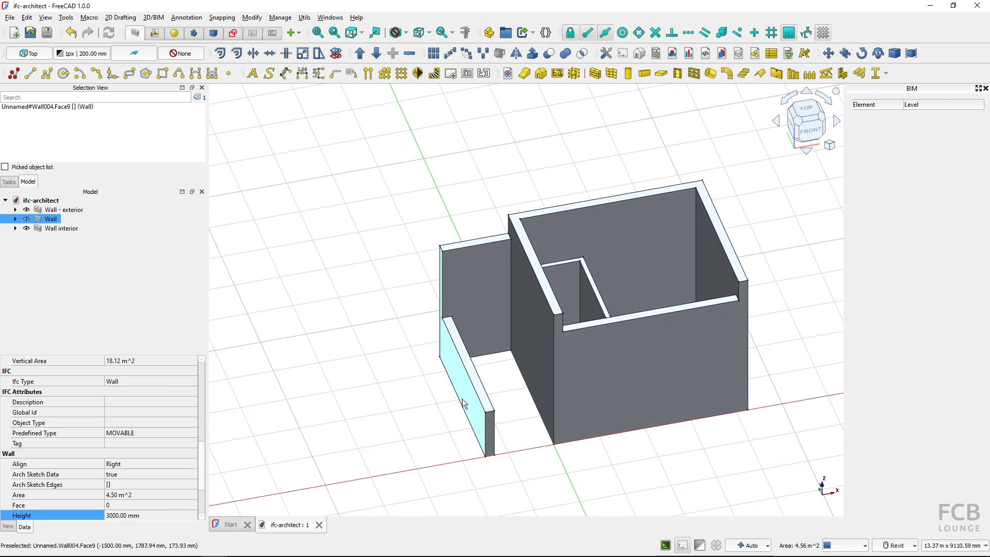
{"action": "left_click", "coordinate": [16, 218]}
{"action": "left_click", "coordinate": [63, 237]}
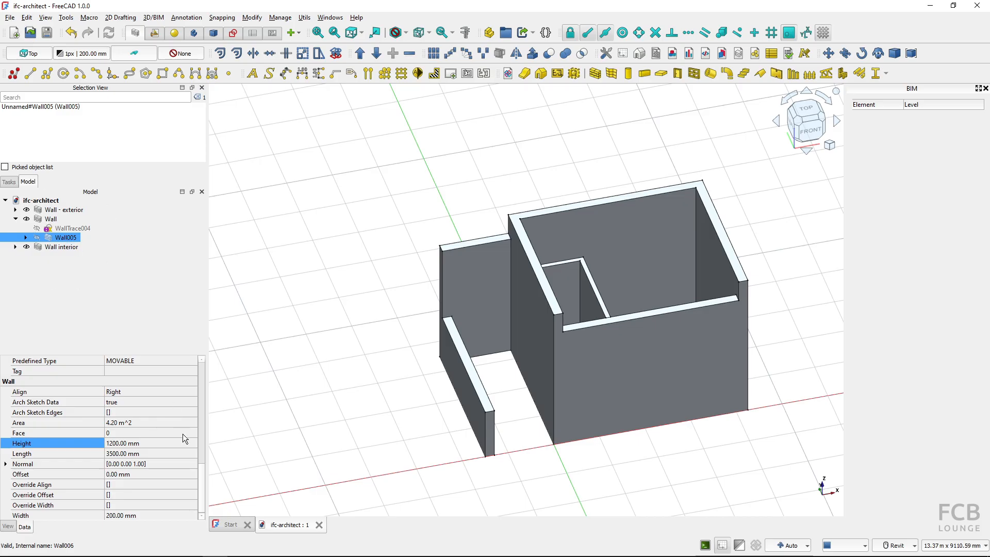
{"action": "left_click_drag", "start_coordinate": [202, 466], "coordinate": [197, 389]}
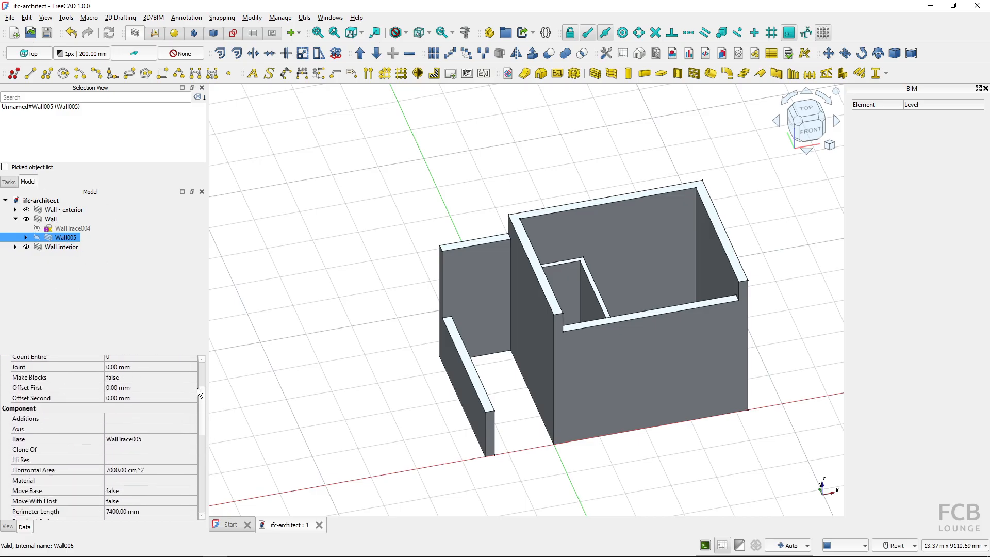
{"action": "left_click", "coordinate": [26, 505]}
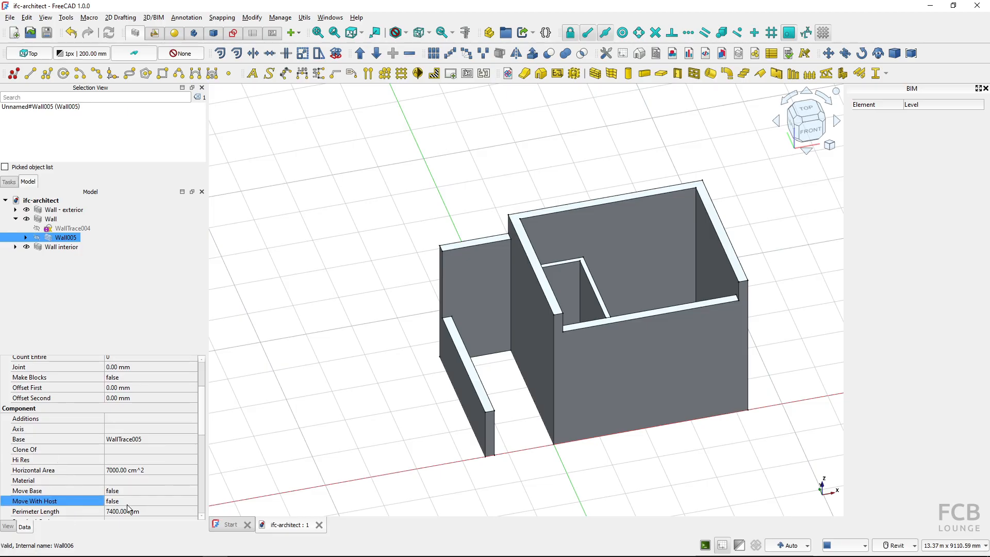
{"action": "left_click", "coordinate": [130, 501]}
{"action": "left_click", "coordinate": [130, 513]}
{"action": "left_click", "coordinate": [324, 441]}
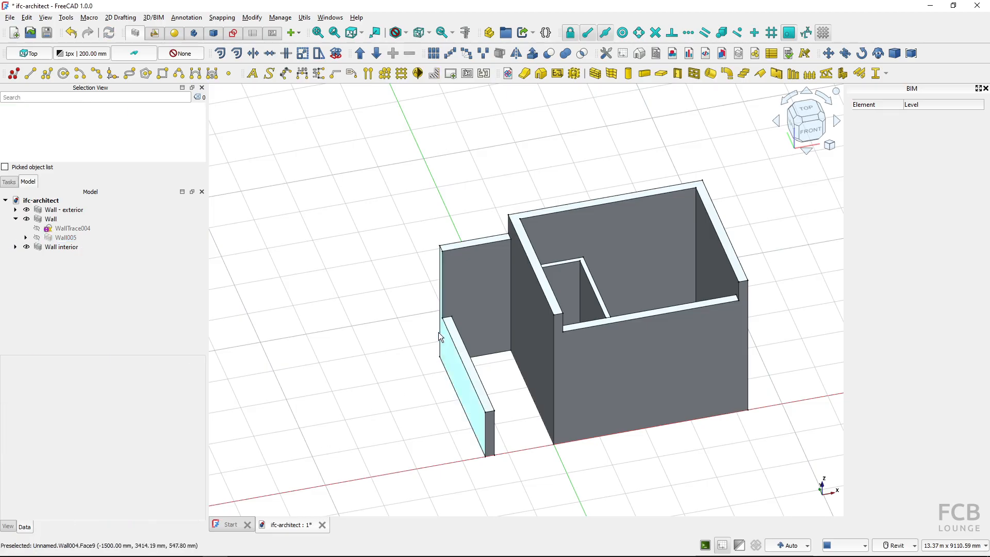
Move the outlying merged wall, including its low side wall, down 200 mm along negative Z.
{"action": "left_click", "coordinate": [16, 219]}
{"action": "left_click", "coordinate": [51, 220]}
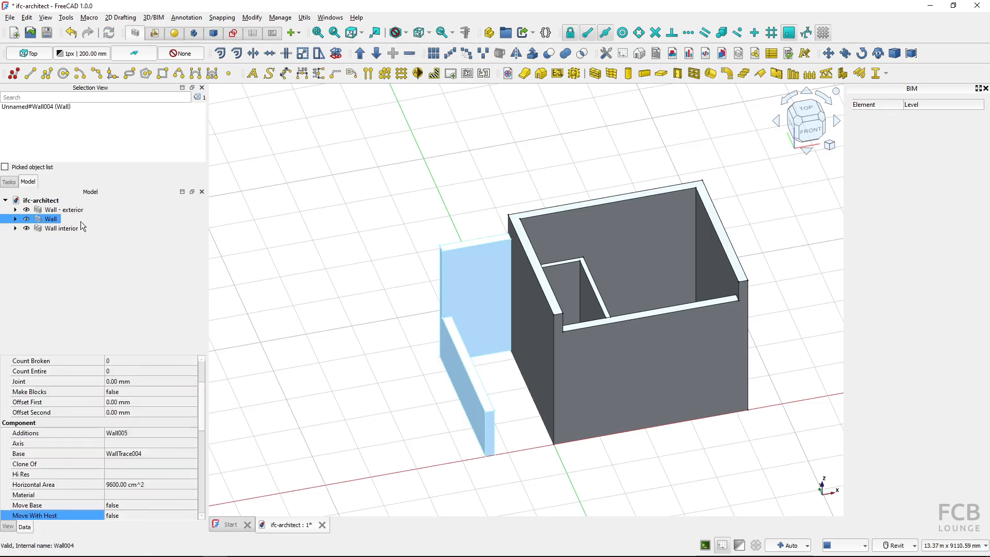
{"action": "left_click", "coordinate": [828, 53]}
{"action": "left_click", "coordinate": [355, 229]}
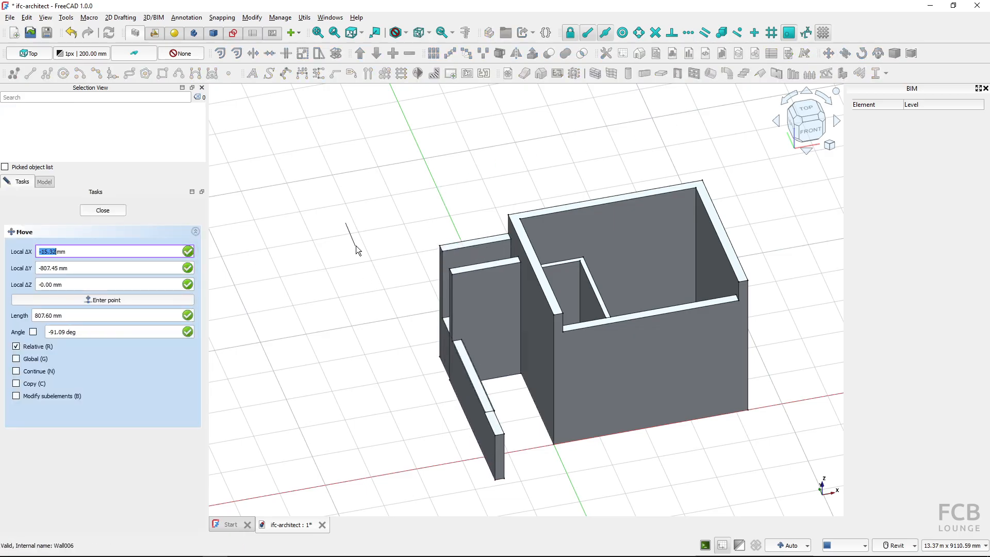
{"action": "key", "text": "z"}
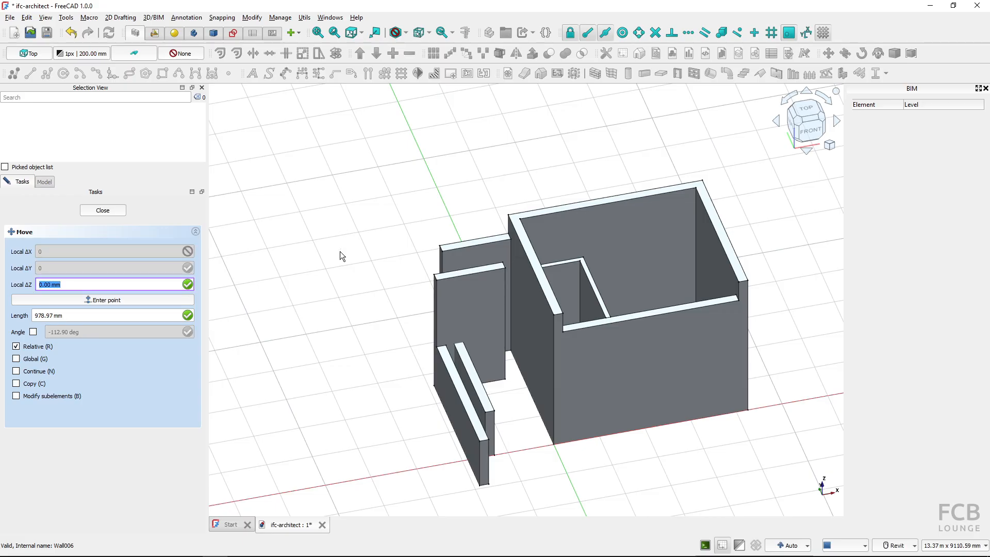
{"action": "type", "text": "-200"}
{"action": "key", "text": "Return"}
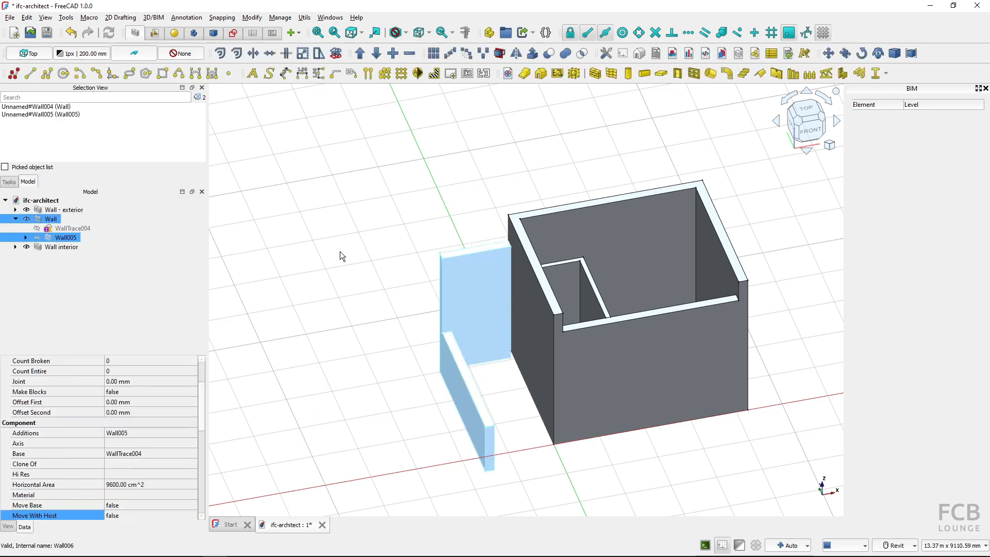
{"action": "mouse_move", "coordinate": [588, 417]}
{"action": "middle_mouse_down", "text": "shift"}
{"action": "mouse_move", "coordinate": [551, 379]}
{"action": "mouse_move", "coordinate": [509, 429]}
{"action": "mouse_move", "coordinate": [513, 452]}
{"action": "mouse_move", "coordinate": [500, 468]}
{"action": "mouse_move", "coordinate": [424, 416]}
{"action": "middle_mouse_up", "text": "shift"}
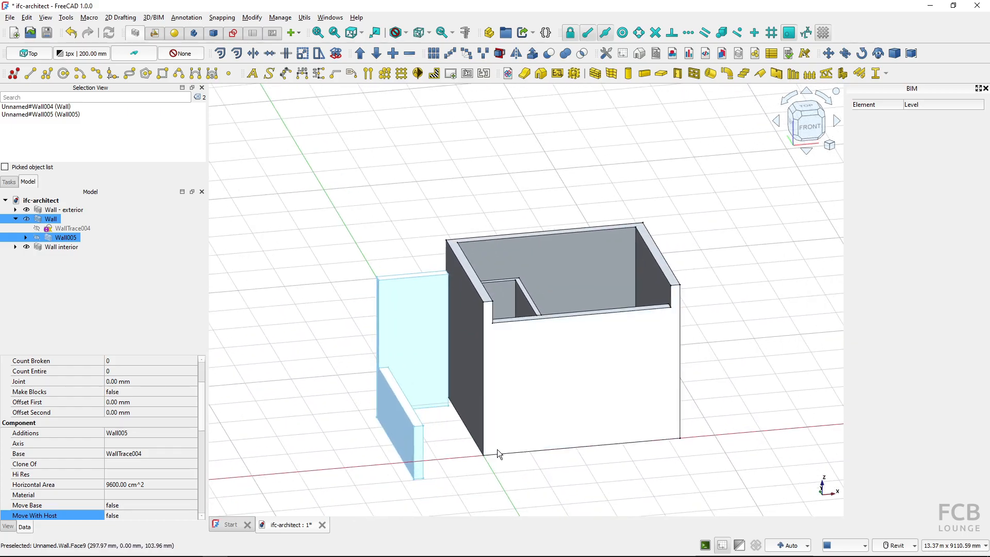
Place a 900 mm wide, 2100 mm high simple door in the exterior wall, starting at the interior wall's base corner beside the entrance passage.
{"action": "left_click", "coordinate": [630, 185]}
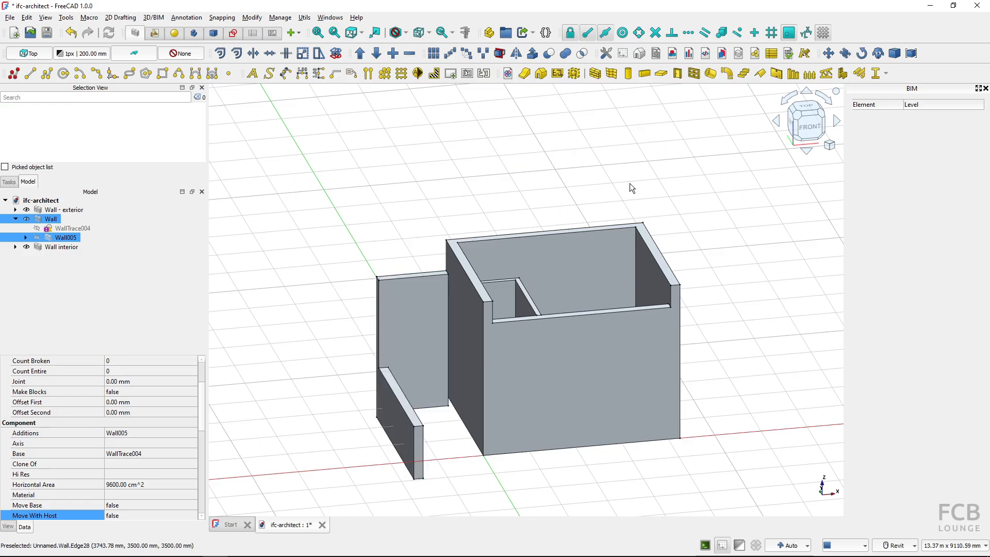
{"action": "left_click", "coordinate": [677, 76]}
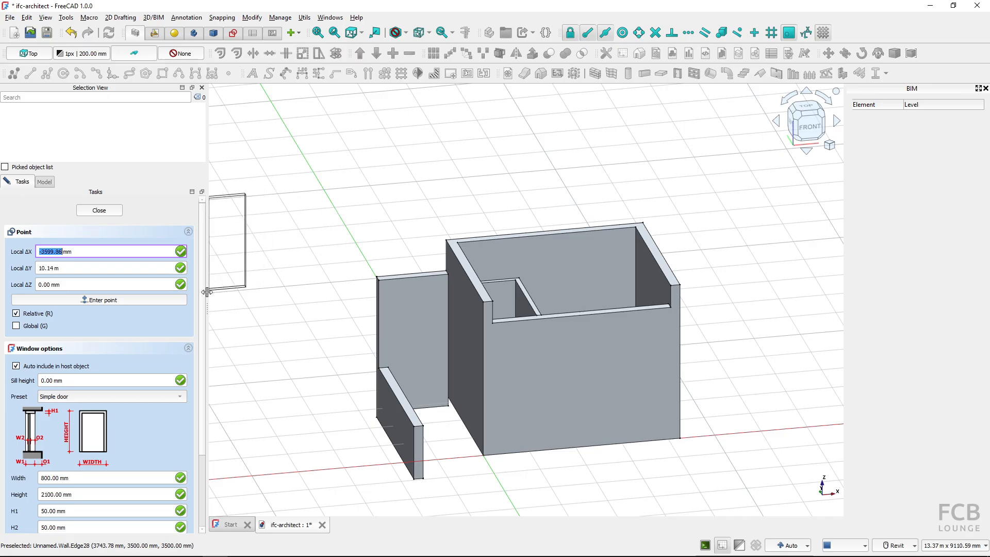
{"action": "left_click_drag", "start_coordinate": [205, 295], "coordinate": [205, 378]}
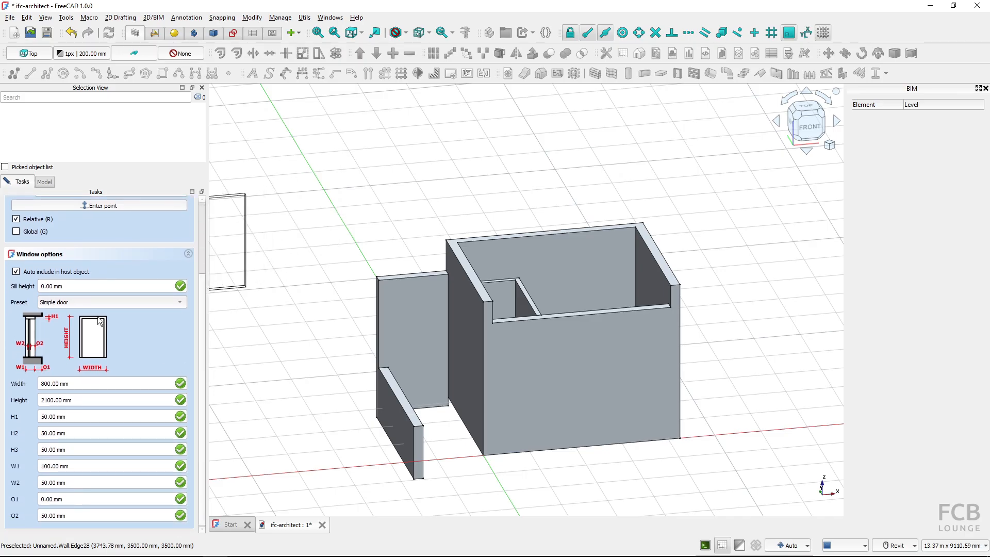
{"action": "left_click", "coordinate": [77, 388]}
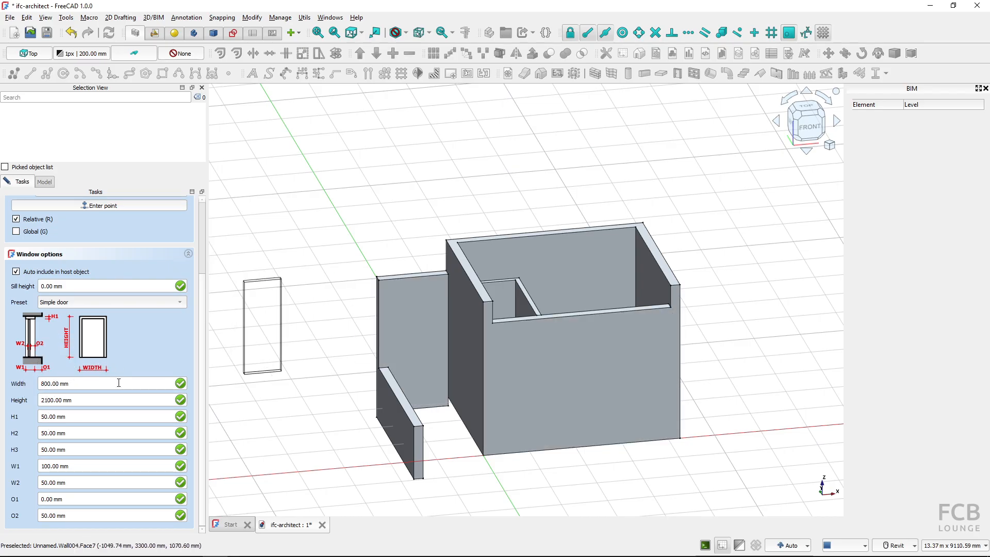
{"action": "left_click_drag", "start_coordinate": [90, 385], "coordinate": [22, 382]}
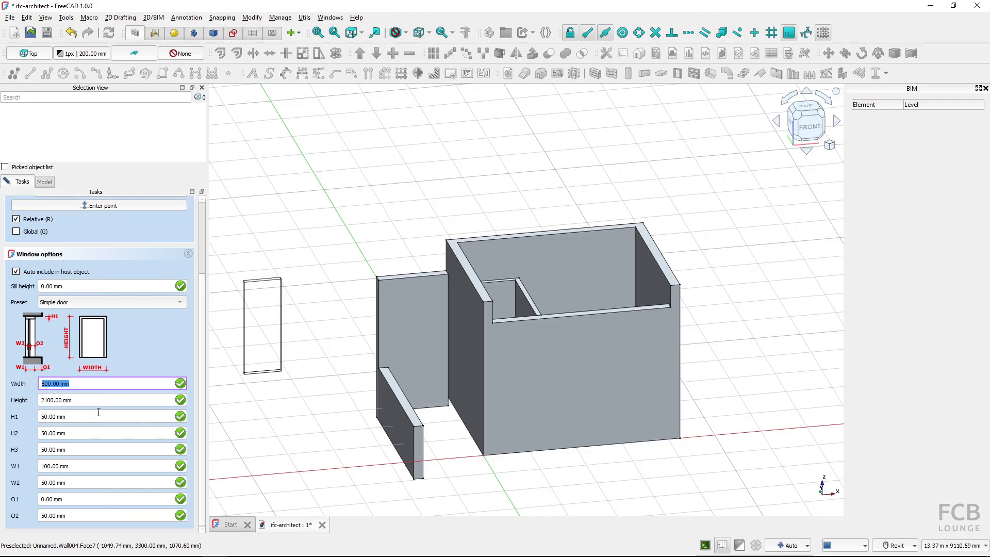
{"action": "type", "text": "900"}
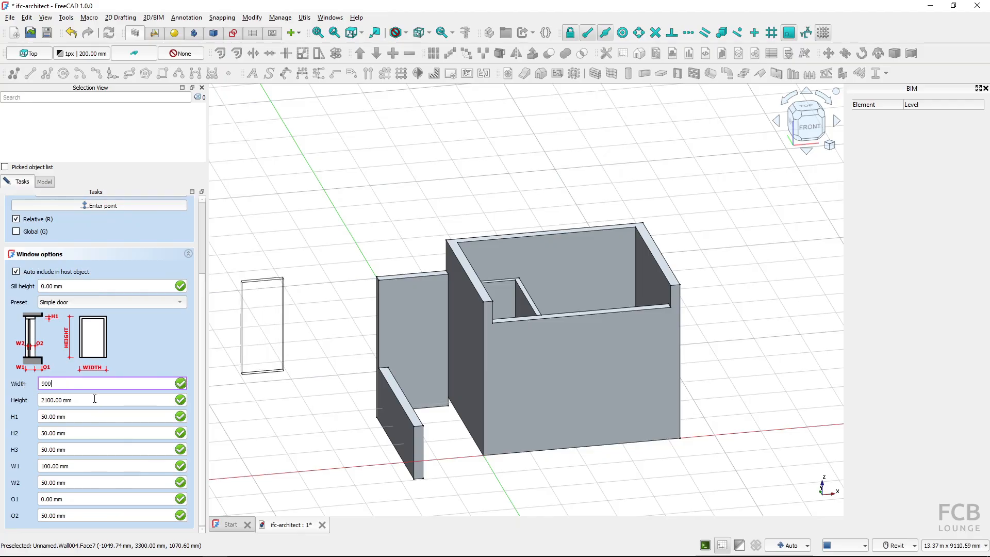
{"action": "left_click", "coordinate": [95, 399]}
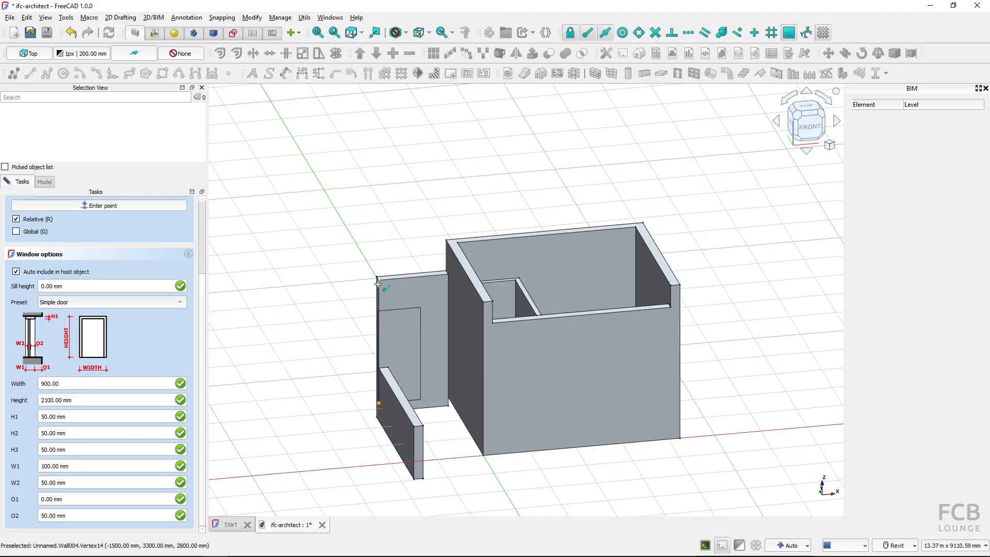
{"action": "middle_click_drag", "start_coordinate": [619, 275], "coordinate": [585, 308], "text": "shift"}
{"action": "scroll", "coordinate": [547, 294], "scroll_direction": "up", "scroll_amount": 4}
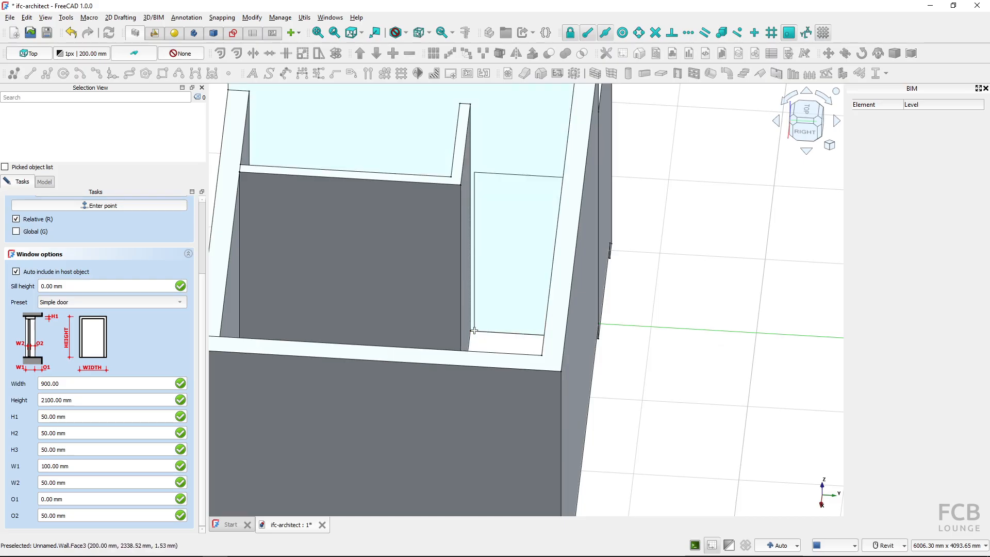
{"action": "left_click", "coordinate": [473, 331]}
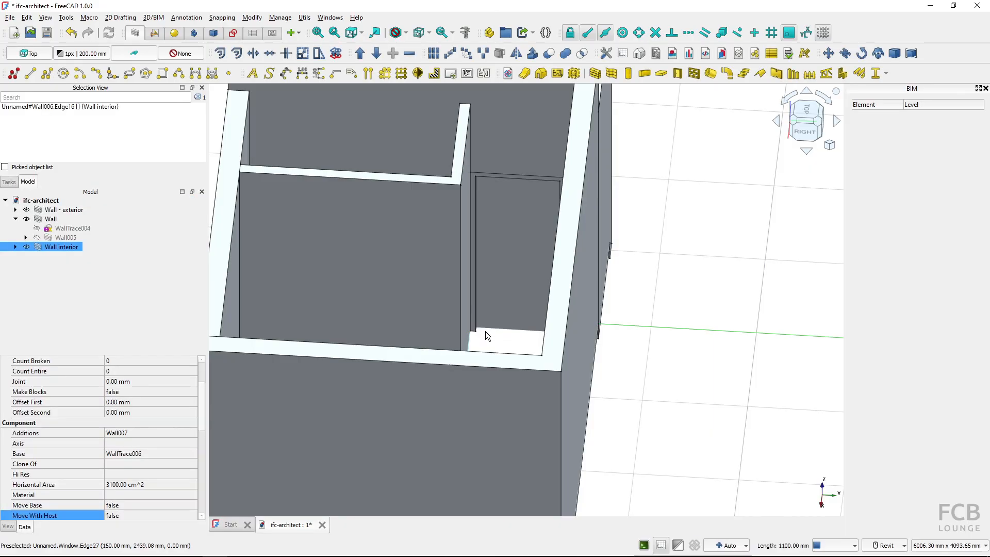
Set the exterior wall door's placement Y position to 50 mm to offset it from the adjoining interior wall.
{"action": "left_click", "coordinate": [500, 288]}
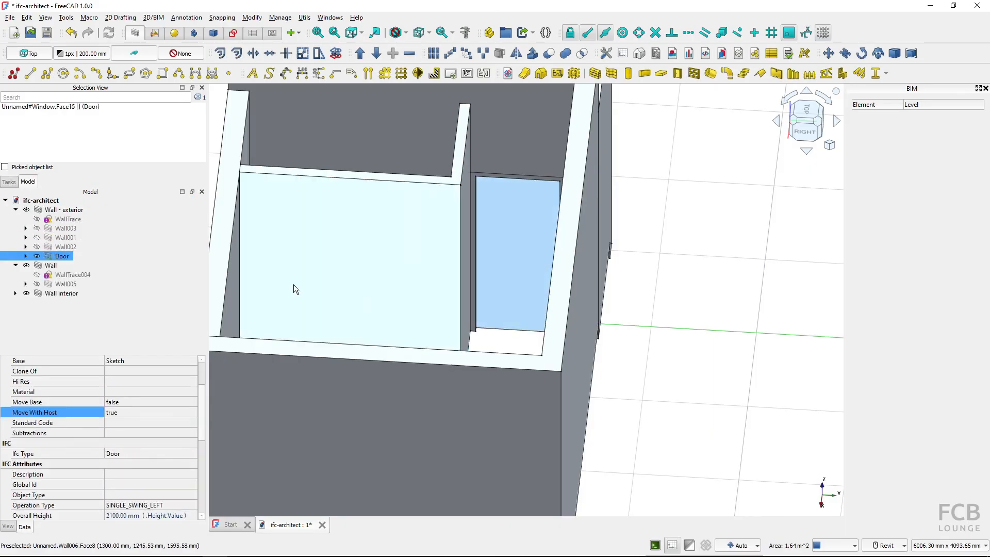
{"action": "left_click", "coordinate": [26, 256]}
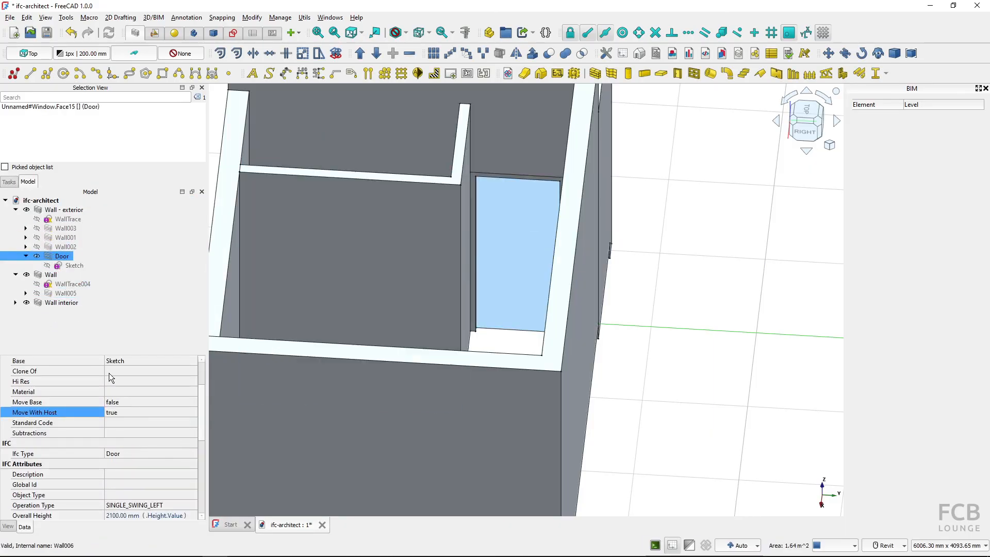
{"action": "scroll", "coordinate": [114, 382], "scroll_direction": "up", "scroll_amount": 2}
{"action": "left_click", "coordinate": [6, 371]}
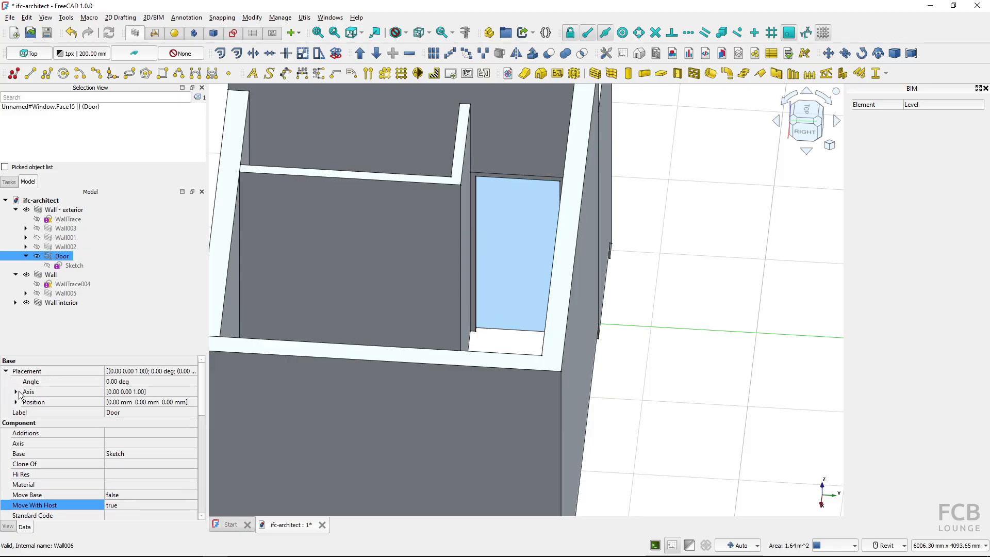
{"action": "left_click", "coordinate": [16, 402]}
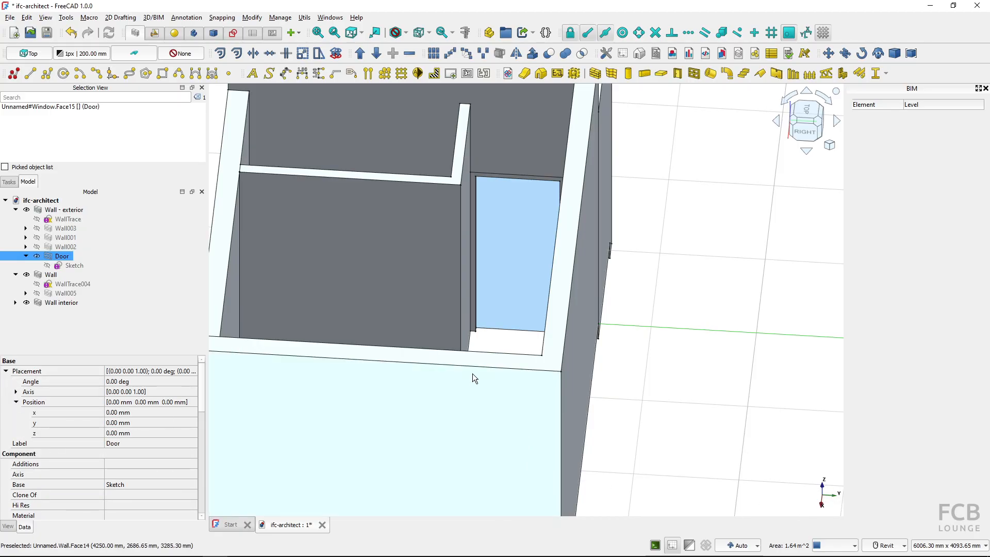
{"action": "middle_click_drag", "start_coordinate": [494, 363], "coordinate": [508, 305], "text": "shift"}
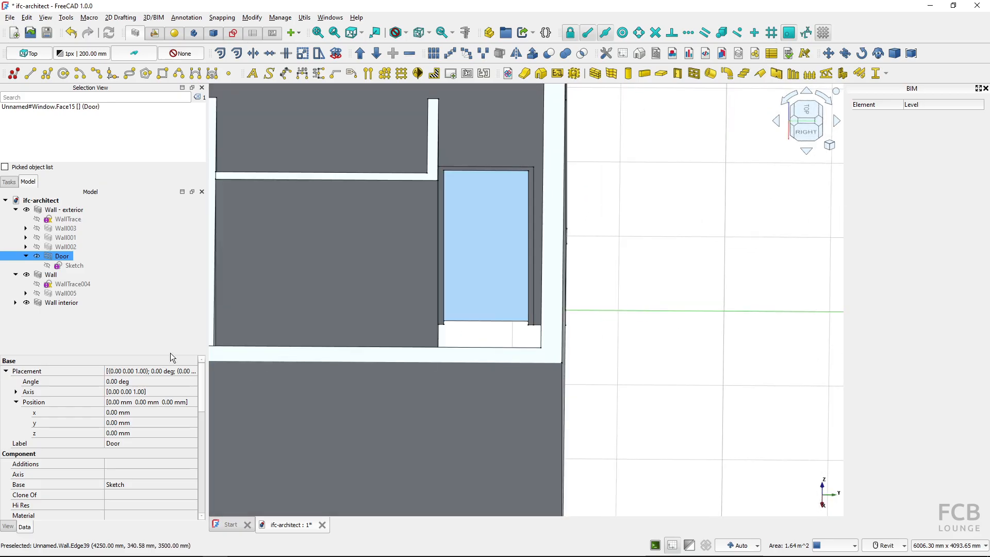
{"action": "double_click", "coordinate": [139, 423]}
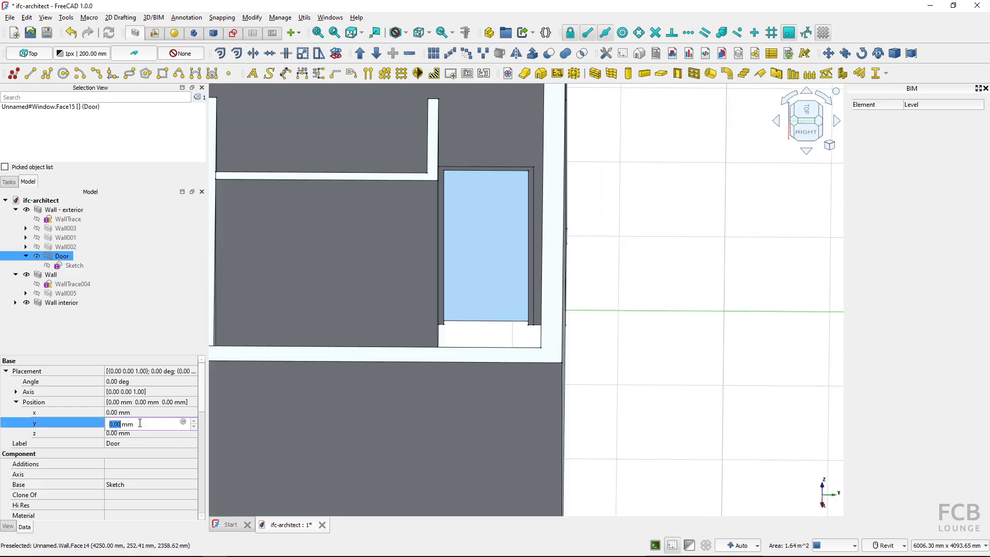
{"action": "type", "text": "50"}
{"action": "key", "text": "Return"}
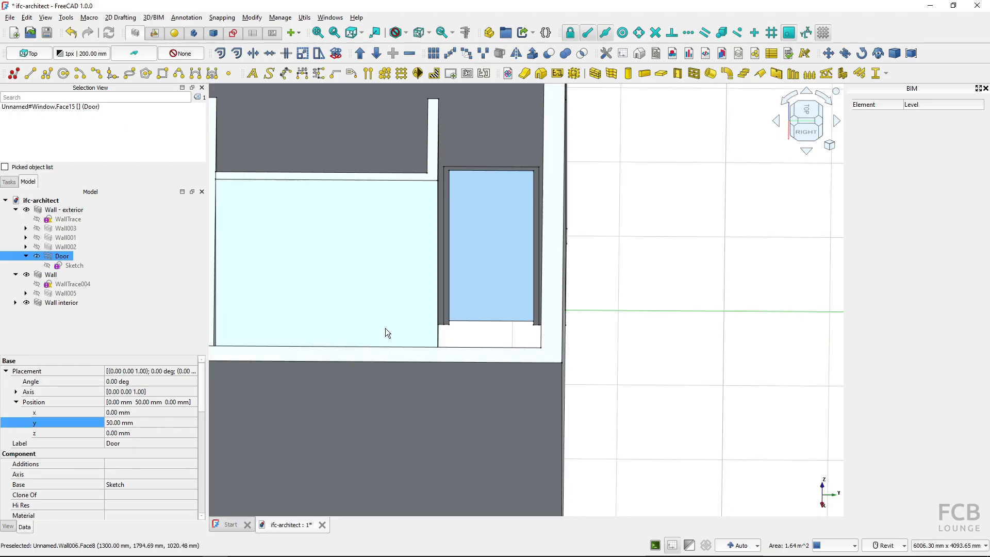
Place an 800 mm wide, 2100 mm high simple door in the interior wall, starting at its base corner with the exterior wall.
{"action": "middle_click_drag", "start_coordinate": [385, 328], "coordinate": [495, 325], "text": "shift"}
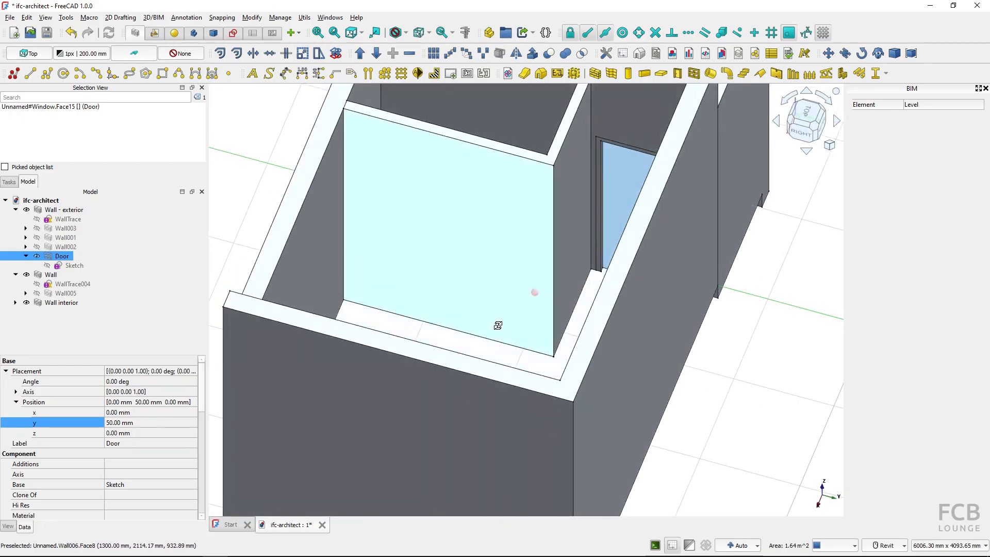
{"action": "left_click", "coordinate": [809, 295]}
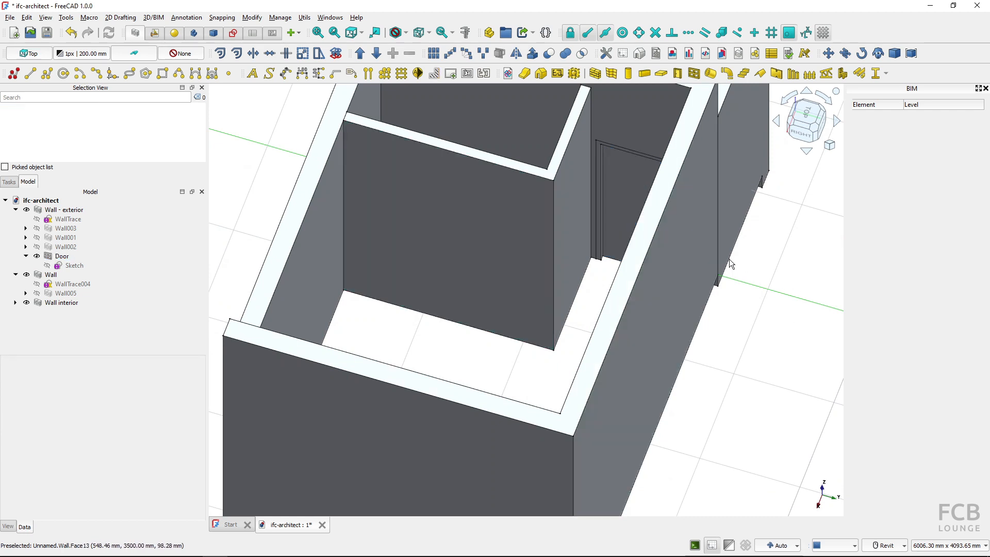
{"action": "left_click", "coordinate": [676, 75]}
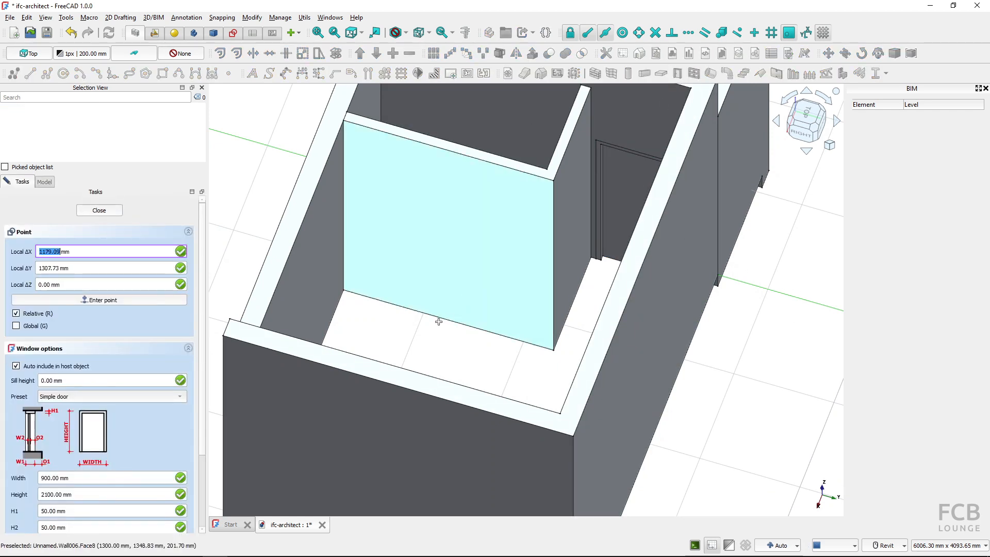
{"action": "triple_click", "coordinate": [82, 478]}
{"action": "type", "text": "800.00"}
{"action": "left_click", "coordinate": [92, 494]}
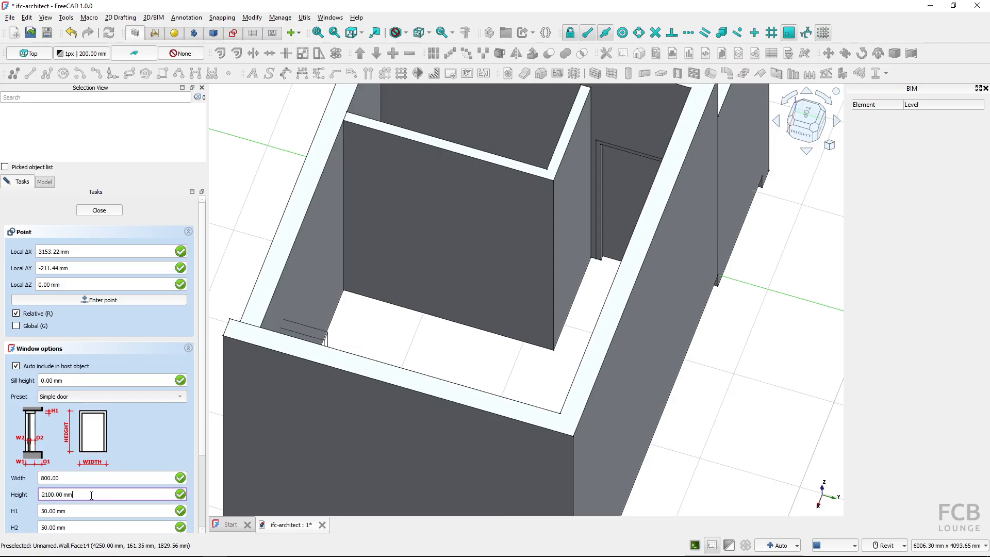
{"action": "left_click", "coordinate": [367, 307]}
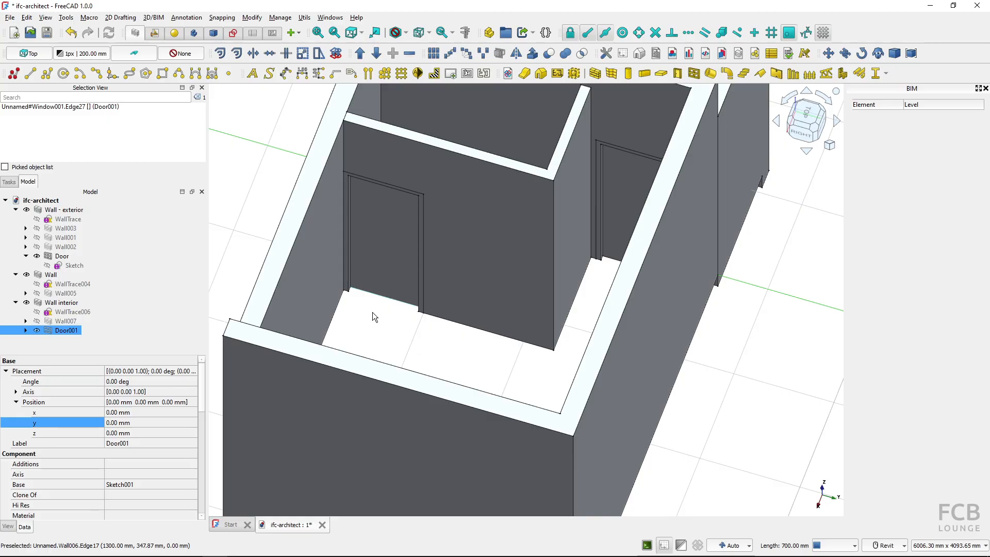
Set the interior wall door's placement Y position to 100 mm.
{"action": "left_click", "coordinate": [66, 427]}
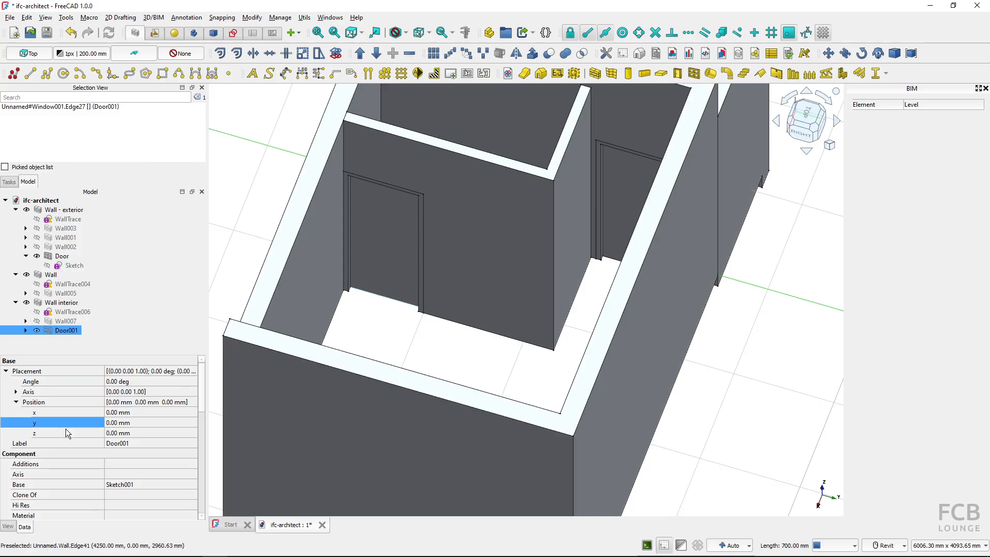
{"action": "left_click", "coordinate": [360, 262]}
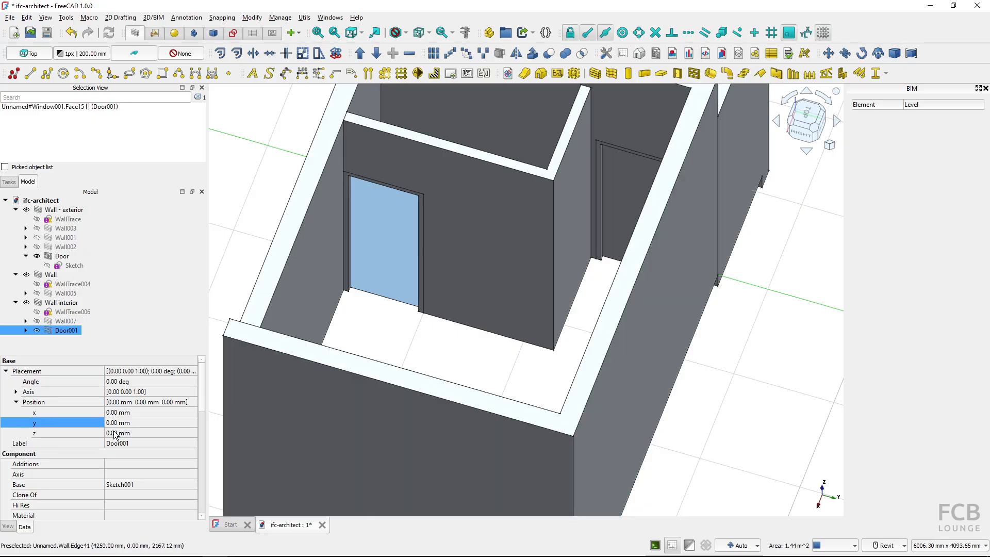
{"action": "left_click", "coordinate": [142, 423]}
{"action": "type", "text": "100"}
{"action": "key", "text": "Return"}
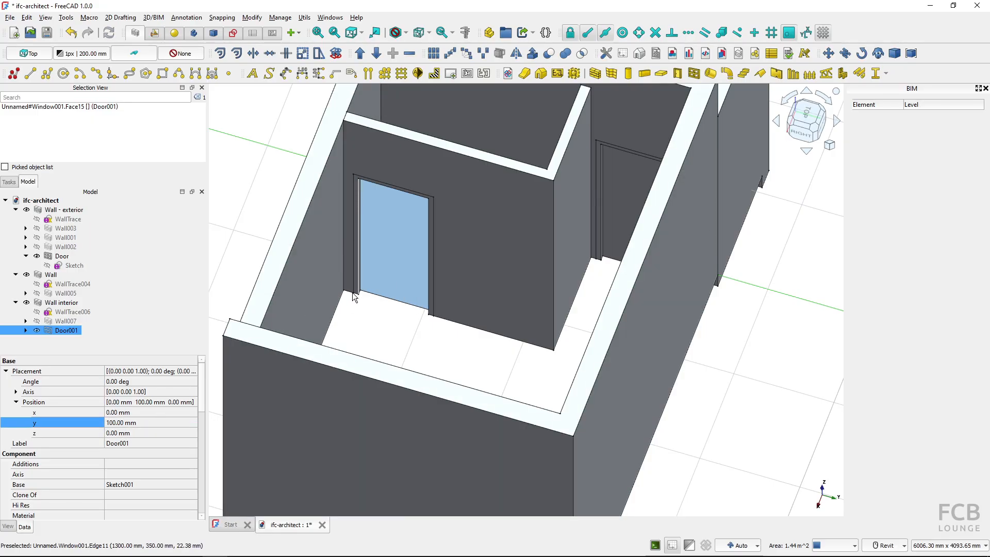
Place a 1000 by 1000 mm Open 1-pane window with a 900 mm sill height at the base midpoint of the 3500 mm exterior end wall.
{"action": "scroll", "coordinate": [353, 294], "scroll_direction": "down", "scroll_amount": 3}
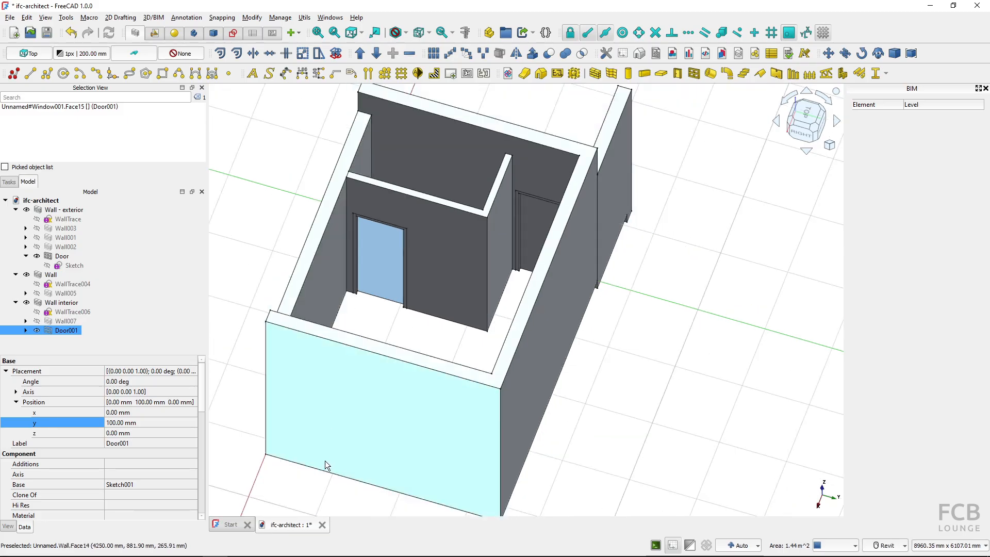
{"action": "scroll", "coordinate": [374, 367], "scroll_direction": "up", "scroll_amount": 4}
{"action": "left_click", "coordinate": [380, 401]}
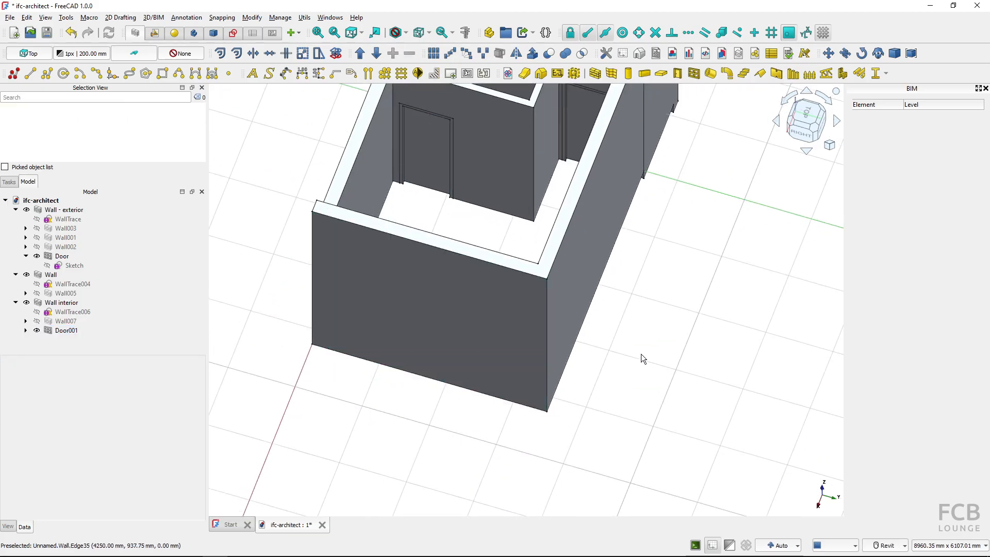
{"action": "left_click", "coordinate": [695, 73]}
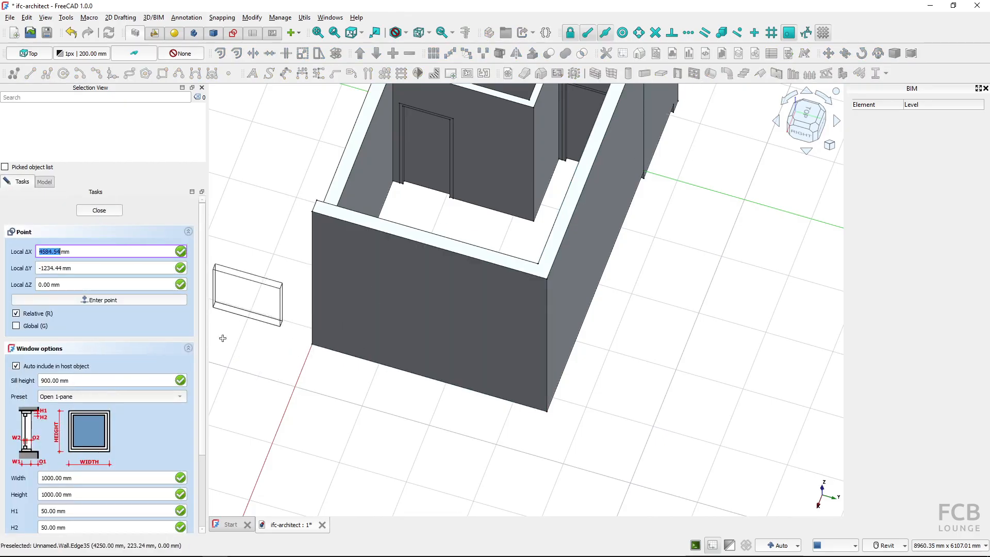
{"action": "left_click_drag", "start_coordinate": [201, 342], "coordinate": [213, 406]}
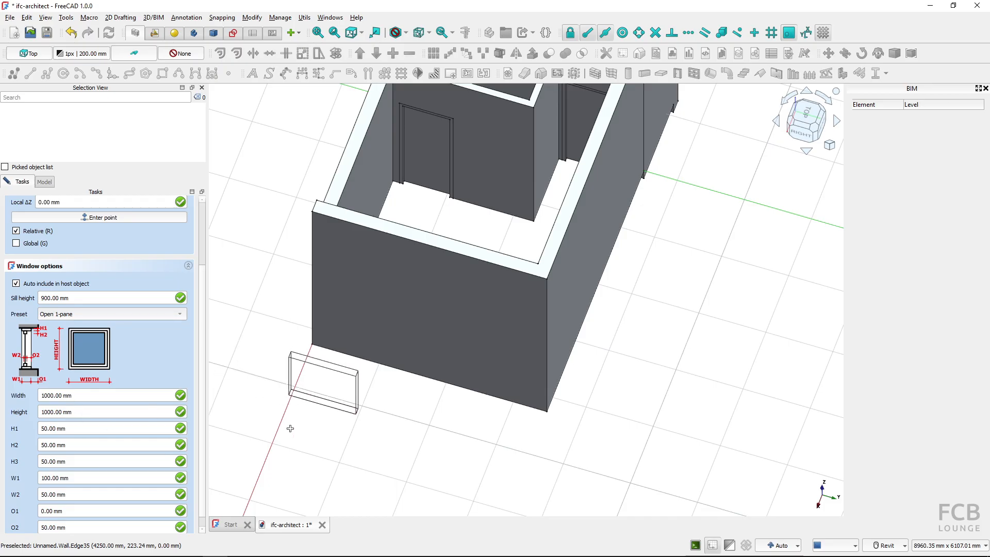
{"action": "left_click", "coordinate": [428, 378]}
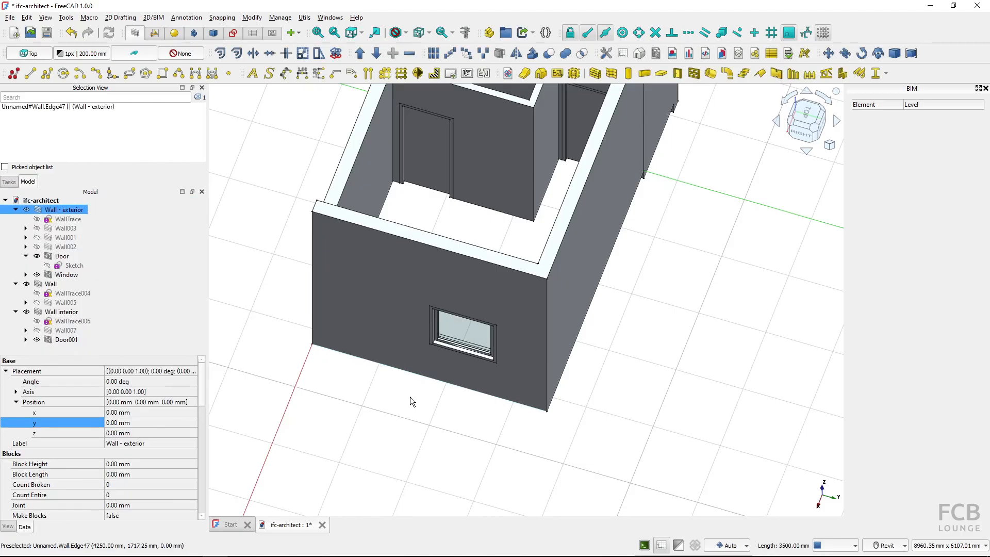
Move the window 500 mm along negative Y, from its lower edge's midpoint to the wall base's midpoint, to centre it in the wall.
{"action": "middle_click_drag", "start_coordinate": [410, 397], "coordinate": [431, 398], "text": "shift"}
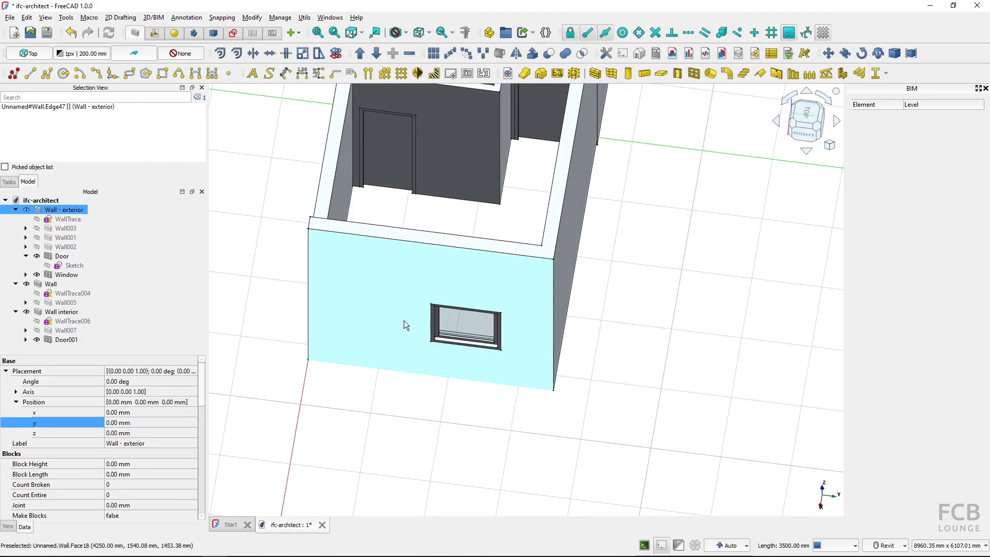
{"action": "left_click", "coordinate": [466, 342]}
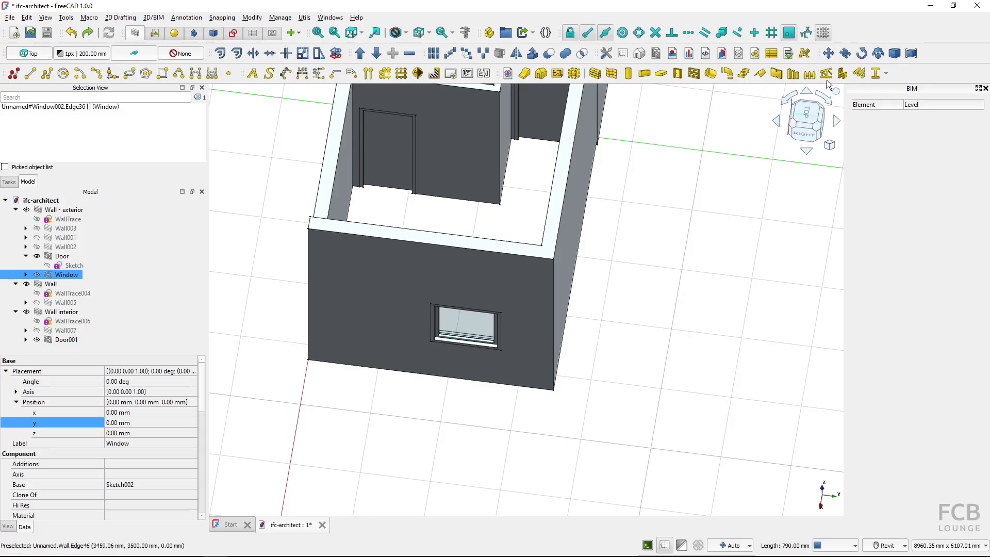
{"action": "left_click", "coordinate": [828, 53]}
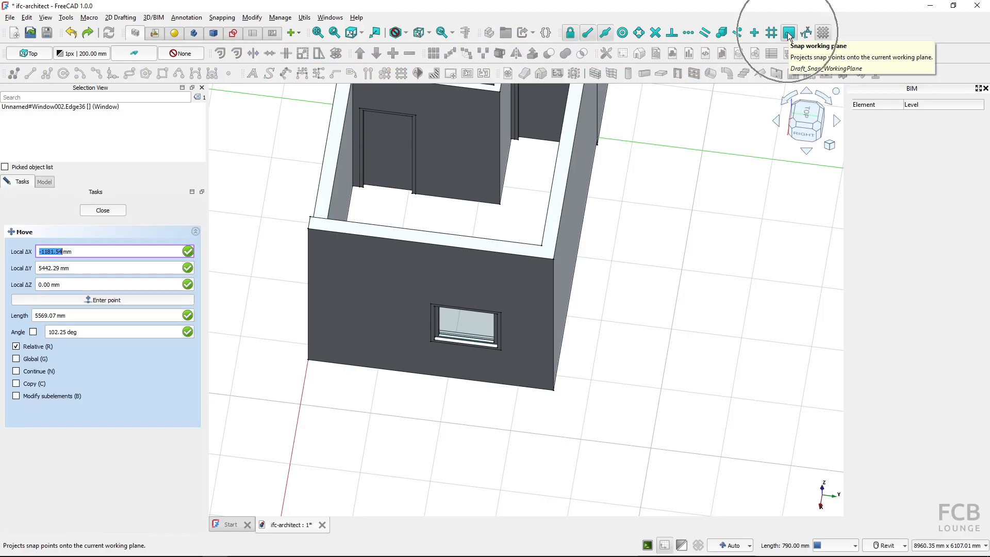
{"action": "left_click", "coordinate": [466, 351]}
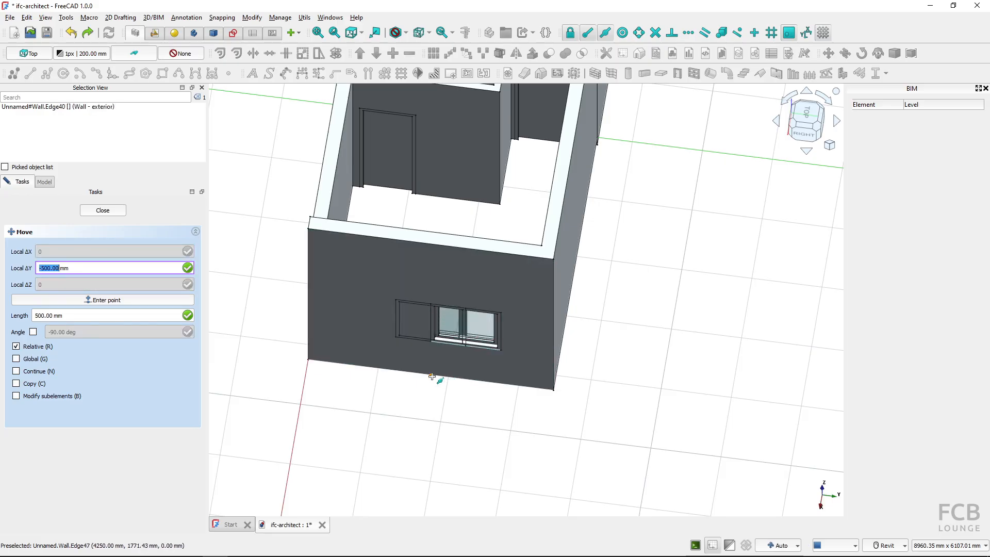
{"action": "left_click", "coordinate": [432, 375]}
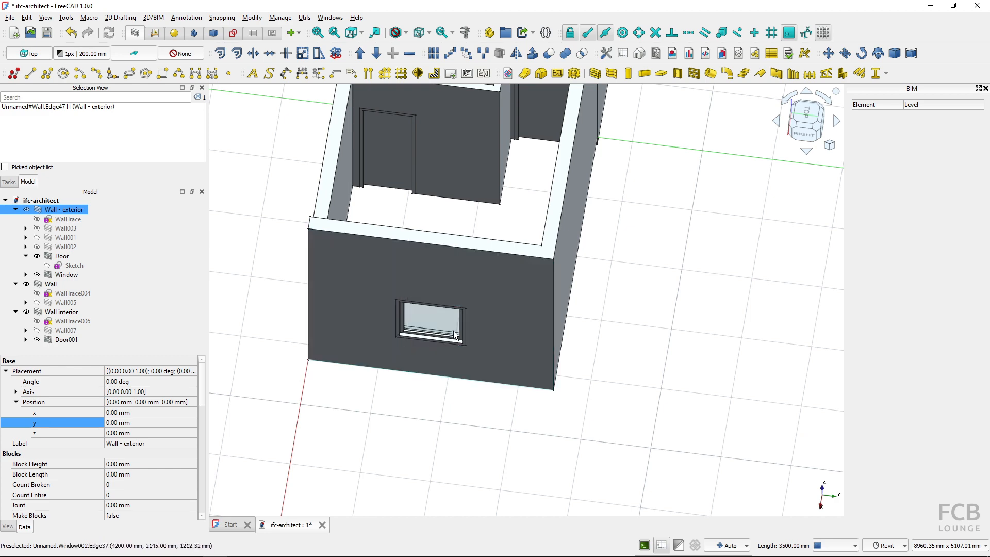
{"action": "middle_click_drag", "start_coordinate": [457, 339], "coordinate": [523, 283], "text": "shift"}
{"action": "middle_click_drag", "start_coordinate": [337, 335], "coordinate": [630, 403], "text": "shift"}
{"action": "left_click", "coordinate": [317, 218]}
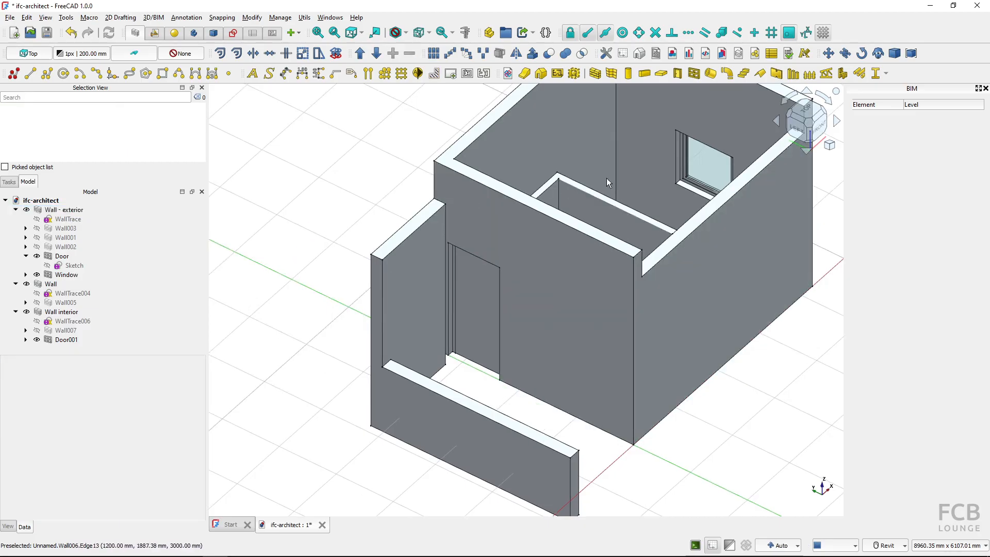
Toggle nearest-point snapping and place a 1000 by 1000 mm Open 1-pane window with a 900 mm sill height, centred between the entrance door and corner.
{"action": "left_click", "coordinate": [693, 73]}
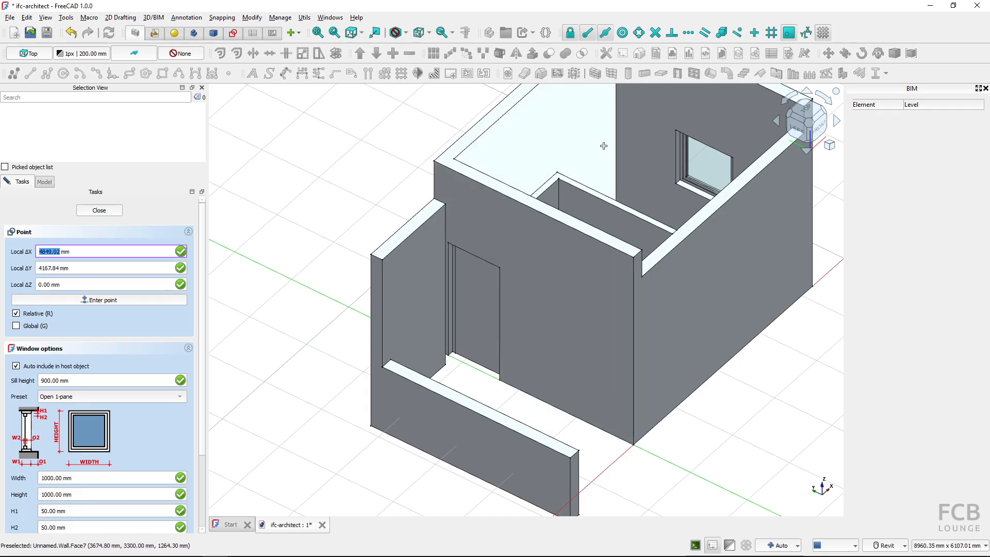
{"action": "left_click", "coordinate": [739, 35]}
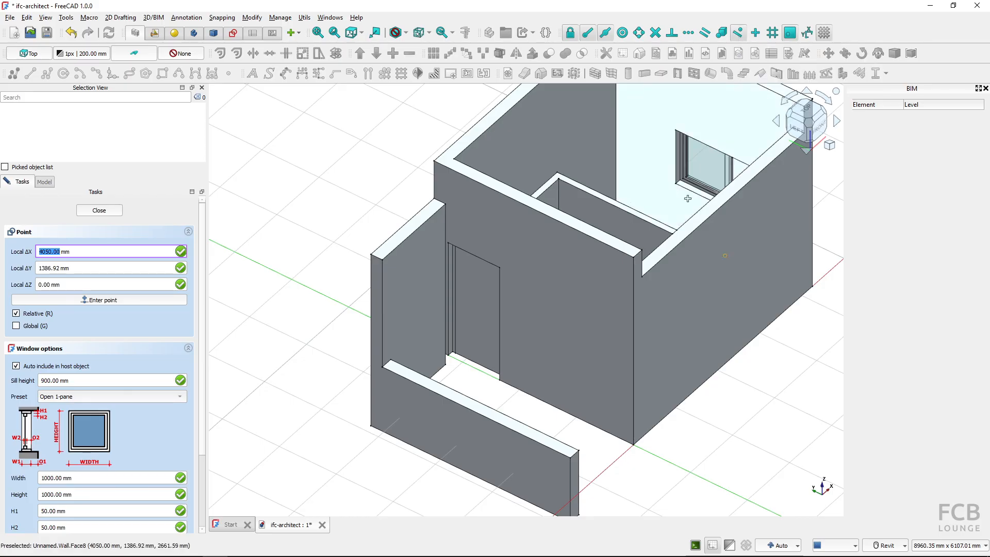
{"action": "left_click", "coordinate": [537, 405]}
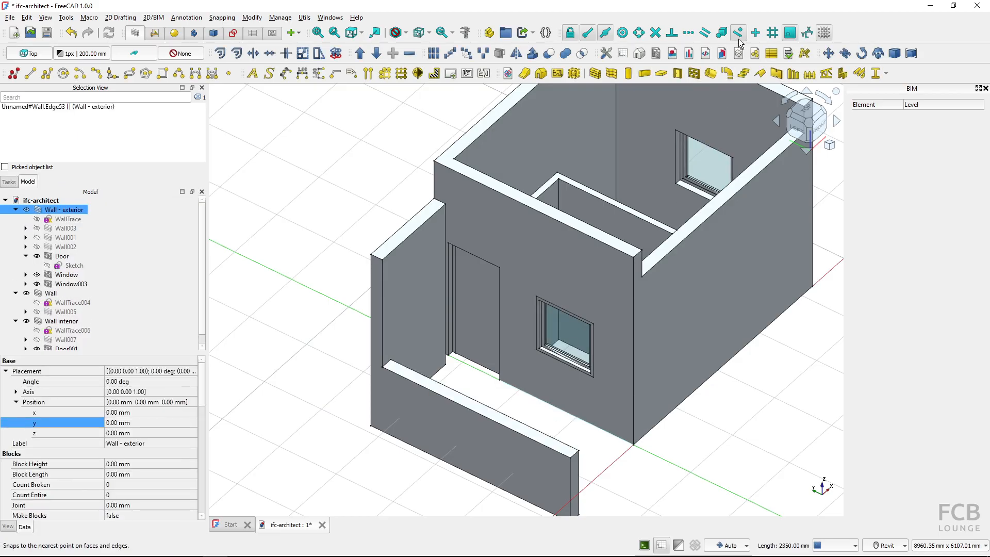
Draw a filled 4250 by 3500 mm rectangle at ground level around the outer corners of the closed exterior room, working in top view.
{"action": "scroll", "coordinate": [734, 399], "scroll_direction": "down", "scroll_amount": 3}
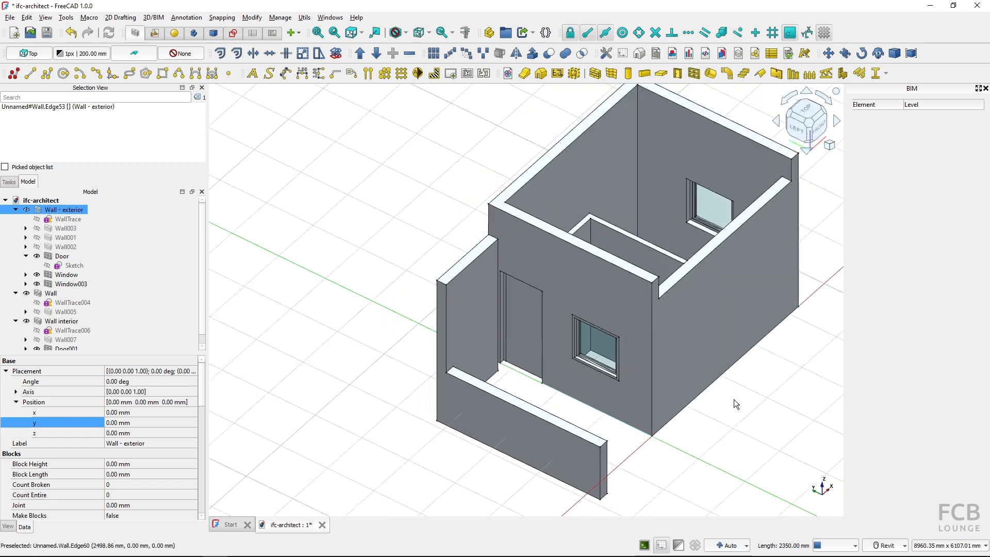
{"action": "scroll", "coordinate": [670, 394], "scroll_direction": "up", "scroll_amount": 2}
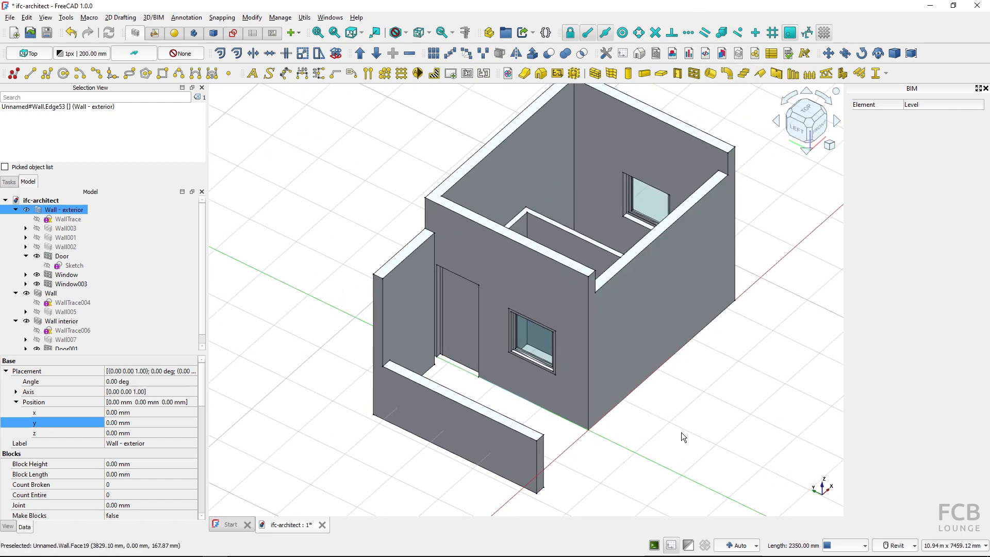
{"action": "middle_click_drag", "start_coordinate": [675, 382], "coordinate": [636, 351], "text": "shift"}
{"action": "key", "text": "ctrl"}
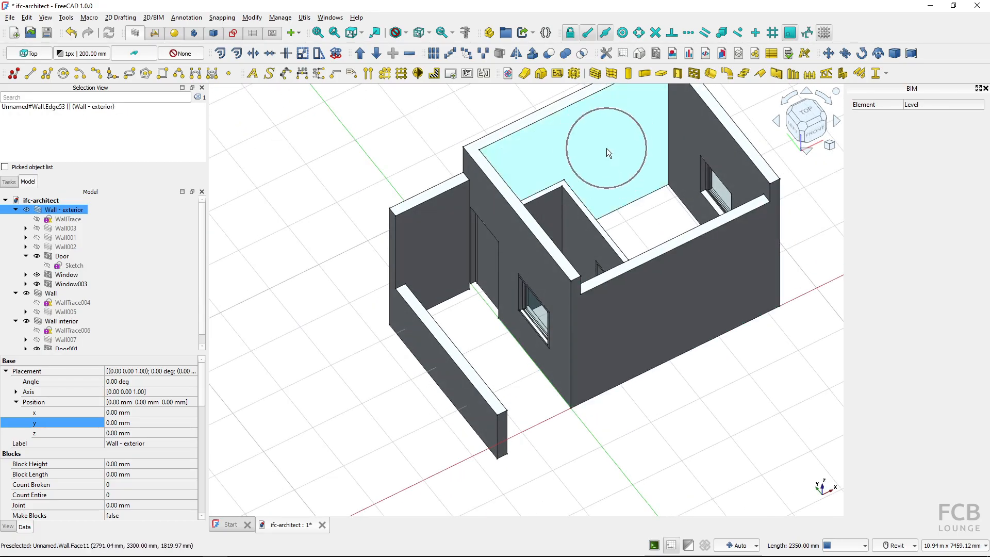
{"action": "middle_click_drag", "start_coordinate": [757, 150], "coordinate": [754, 153], "text": "shift"}
{"action": "key", "text": "2"}
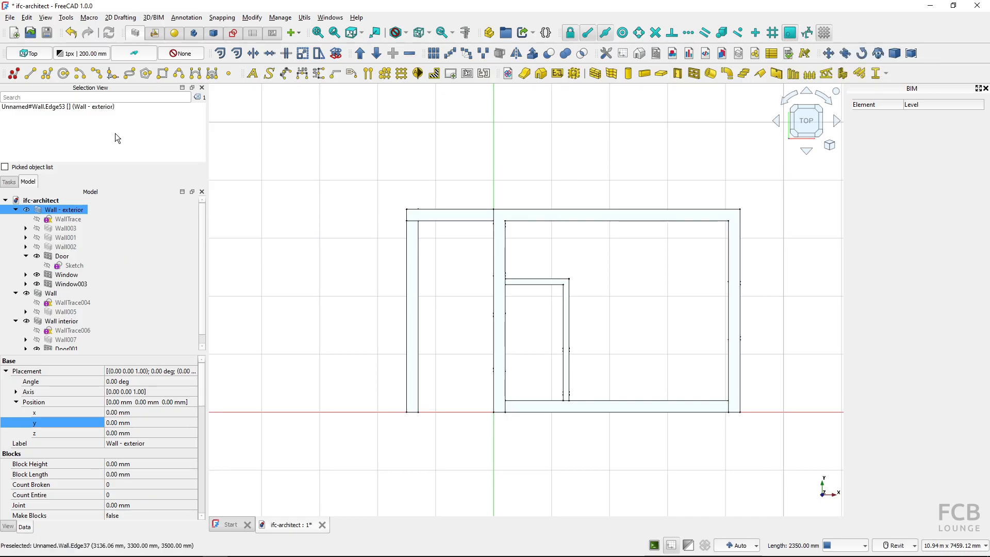
{"action": "left_click", "coordinate": [161, 76]}
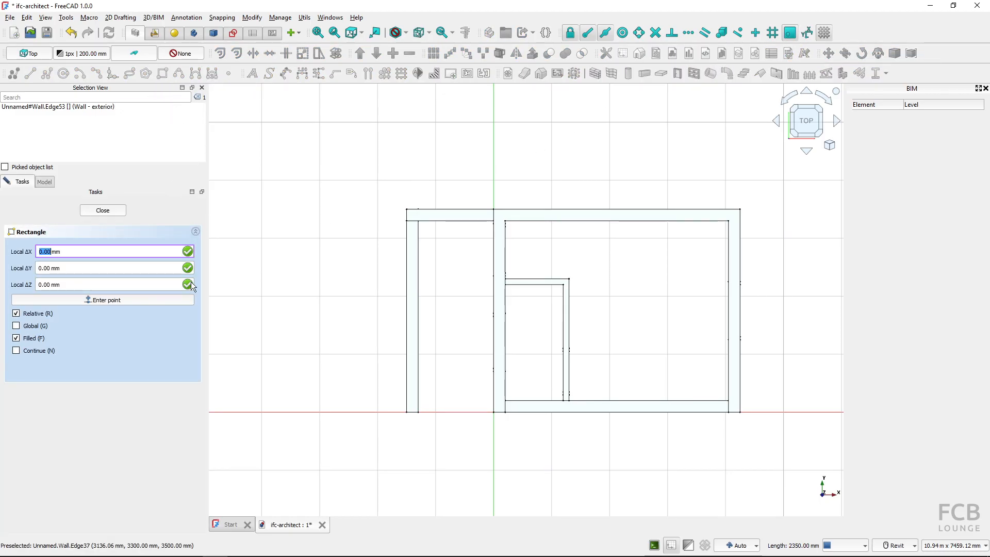
{"action": "left_click", "coordinate": [508, 211]}
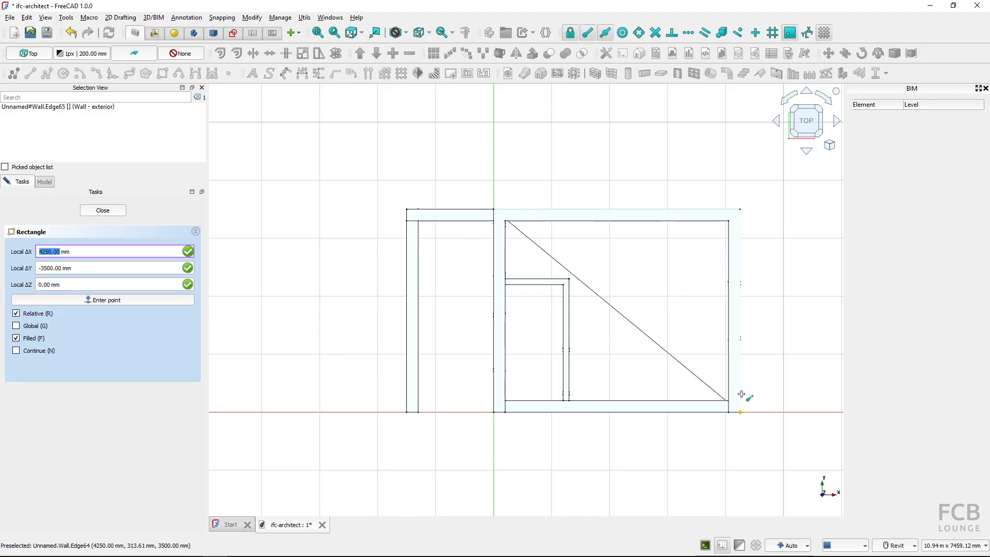
{"action": "left_click", "coordinate": [742, 394]}
Create a slab from the ground-level rectangle beneath the exterior walls.
{"action": "middle_click_drag", "start_coordinate": [629, 444], "coordinate": [596, 137], "text": "shift"}
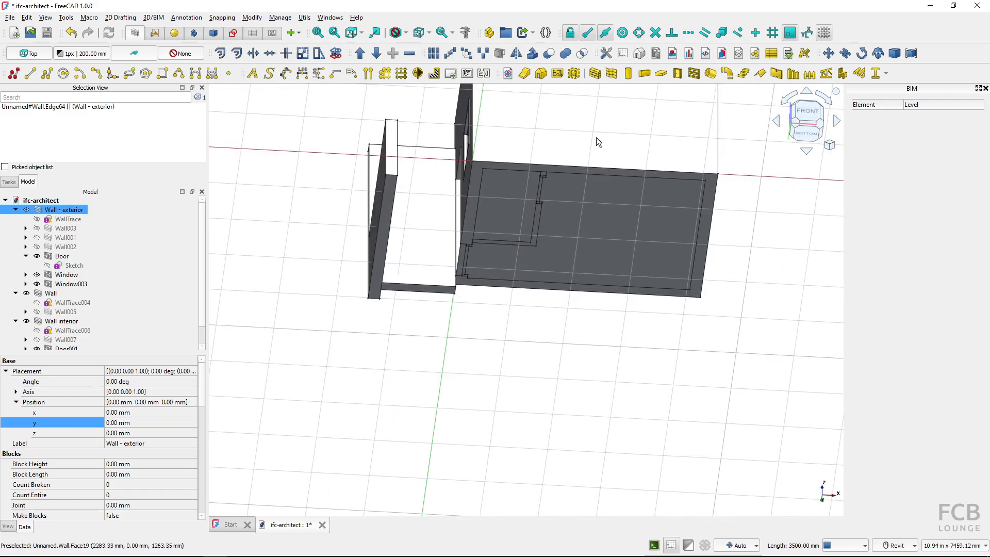
{"action": "left_click", "coordinate": [572, 231]}
{"action": "key", "text": "ctrl"}
{"action": "key", "text": "ctrl"}
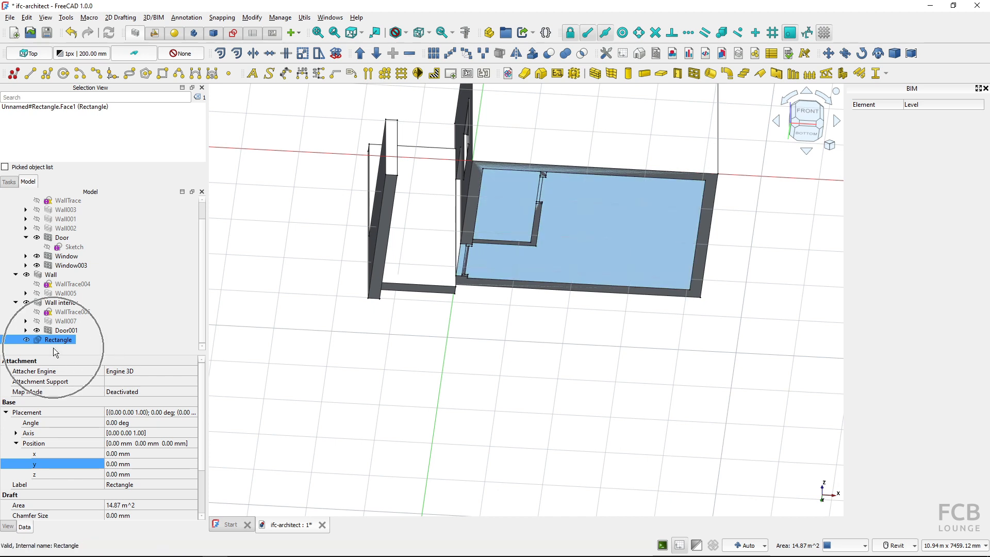
{"action": "left_click", "coordinate": [663, 76]}
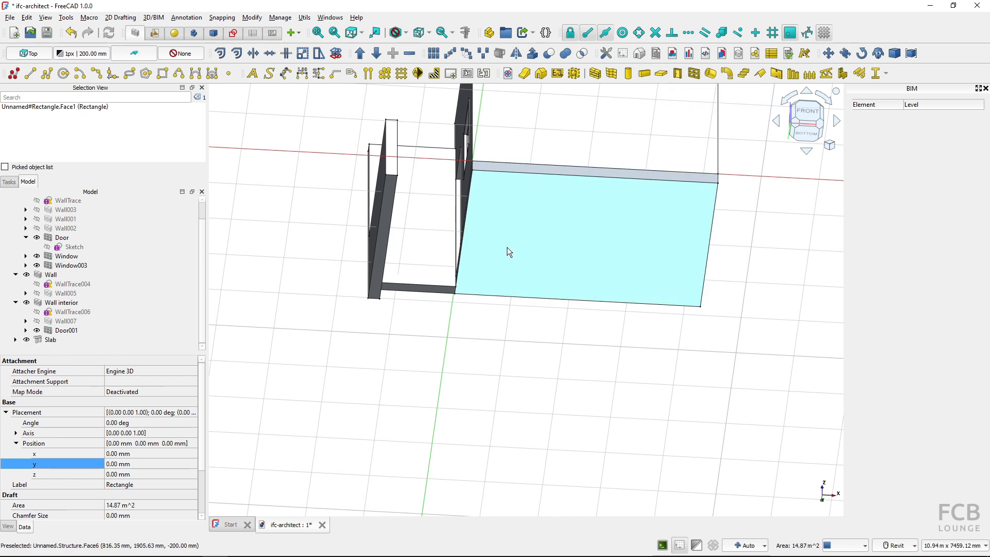
Rename the new slab to "Slab - floor" and inspect its structure properties.
{"action": "left_click", "coordinate": [56, 339]}
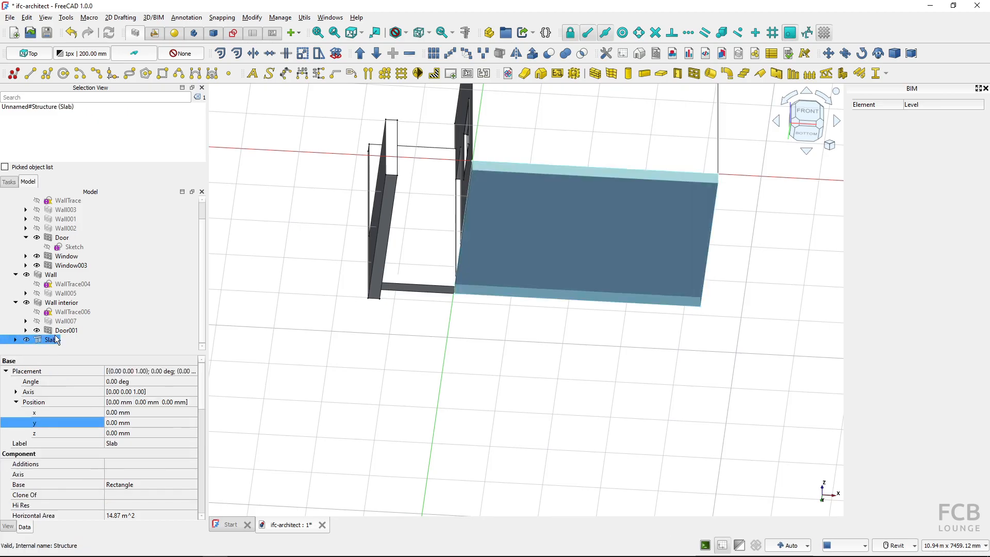
{"action": "left_click", "coordinate": [52, 340]}
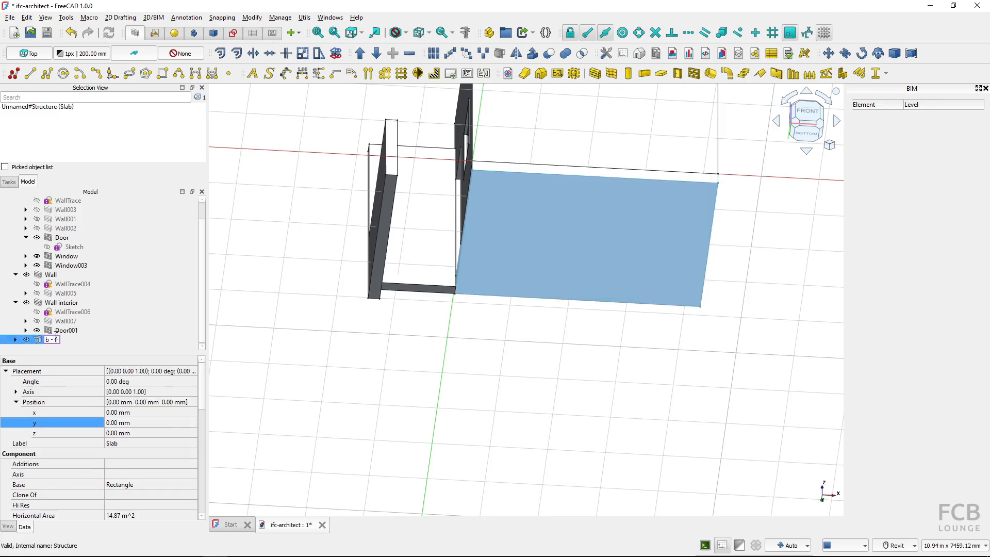
{"action": "type", "text": "- floor"}
{"action": "key", "text": "Return"}
{"action": "left_click_drag", "start_coordinate": [200, 397], "coordinate": [205, 510]}
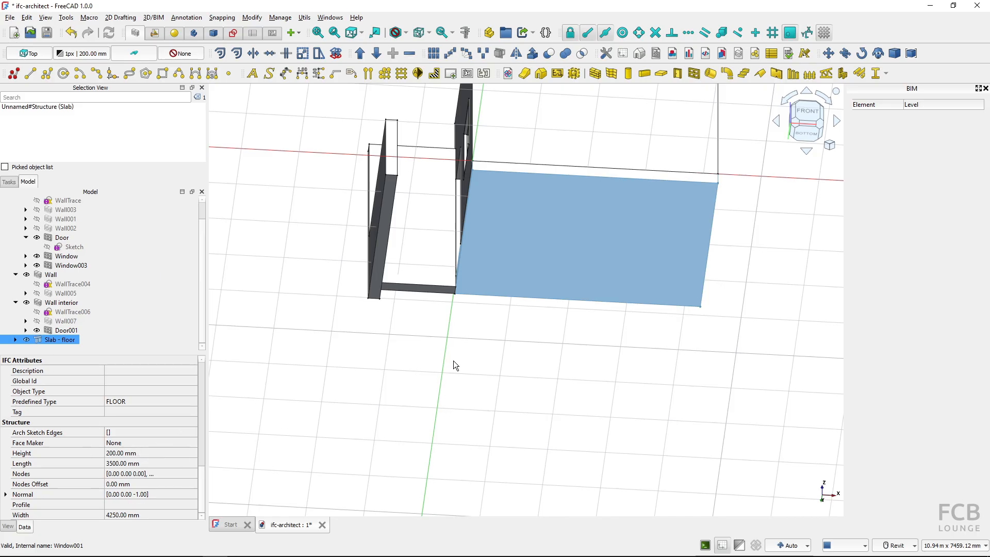
Move the nested low wall Wall005 200 mm up along Z, lining its base up with the floor slab's underside.
{"action": "middle_click_drag", "start_coordinate": [534, 312], "coordinate": [514, 350], "text": "shift"}
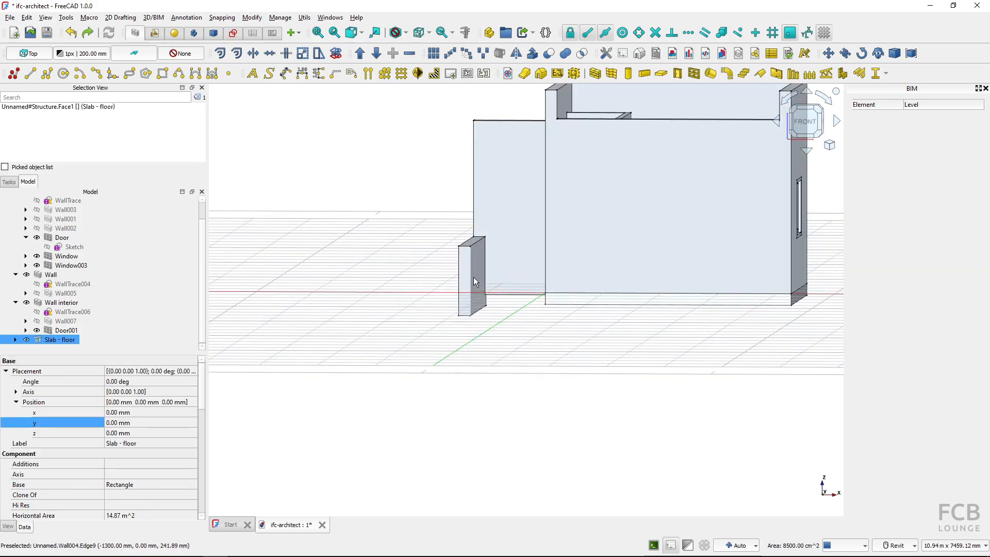
{"action": "key", "text": "2"}
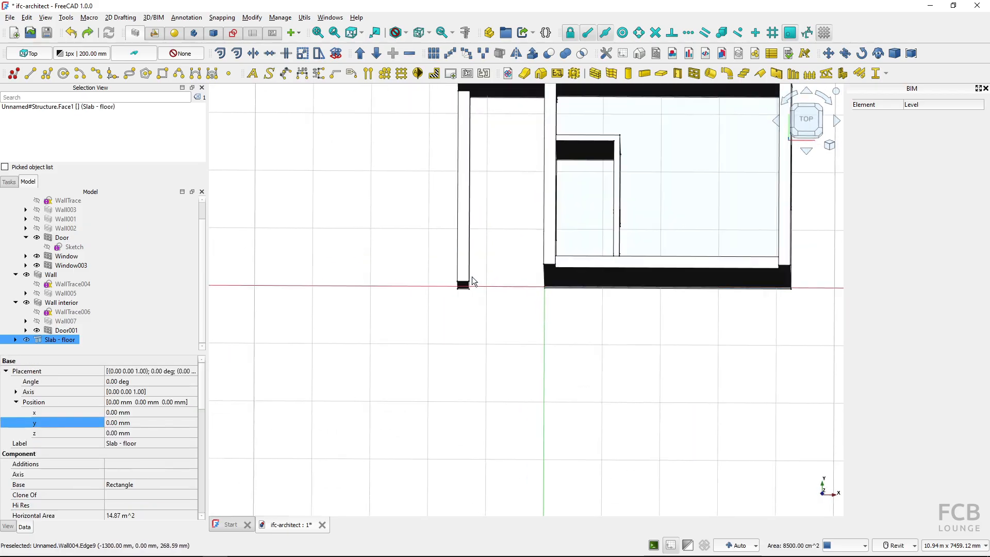
{"action": "key", "text": "1"}
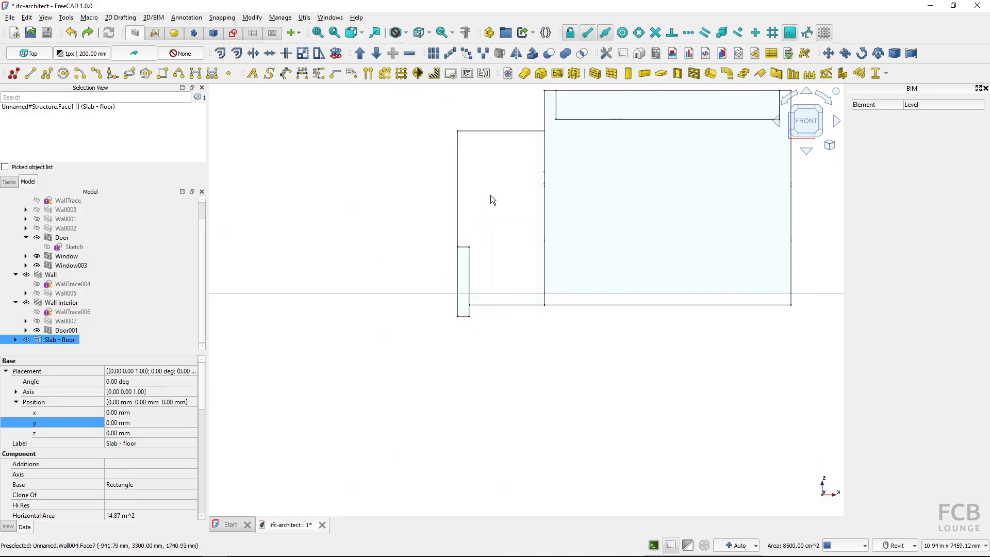
{"action": "left_click", "coordinate": [475, 224]}
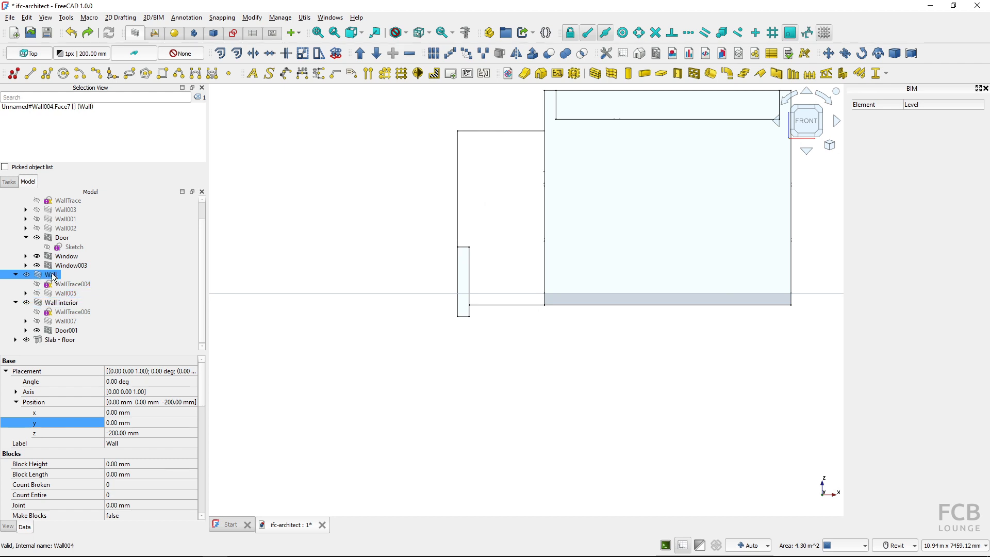
{"action": "left_click", "coordinate": [63, 293], "text": "ctrl"}
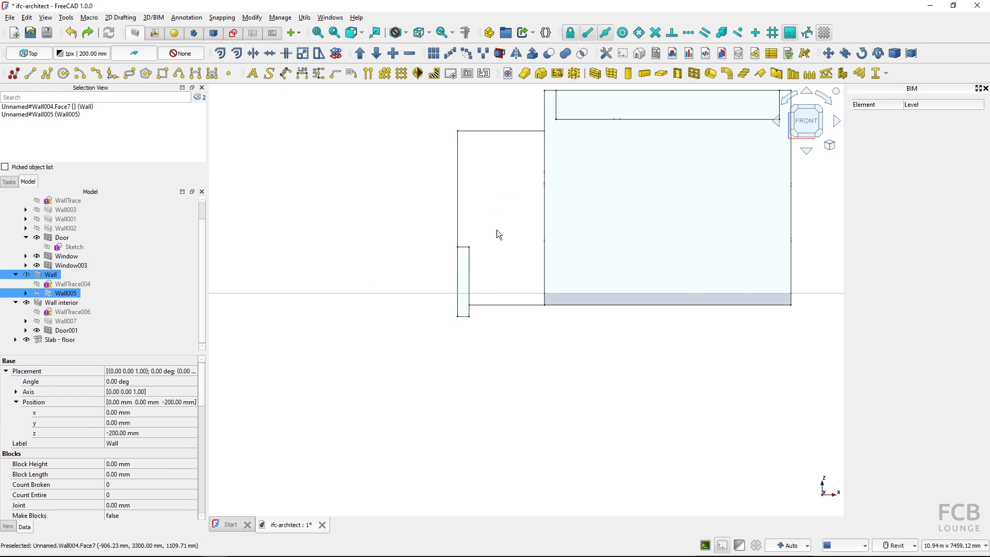
{"action": "left_click", "coordinate": [468, 275]}
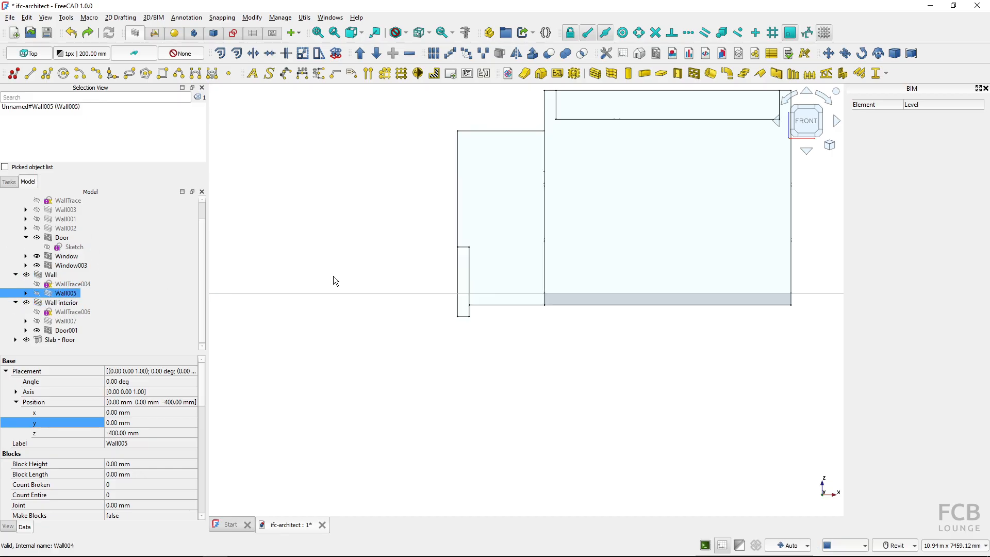
{"action": "middle_click_drag", "start_coordinate": [362, 279], "coordinate": [406, 318], "text": "shift"}
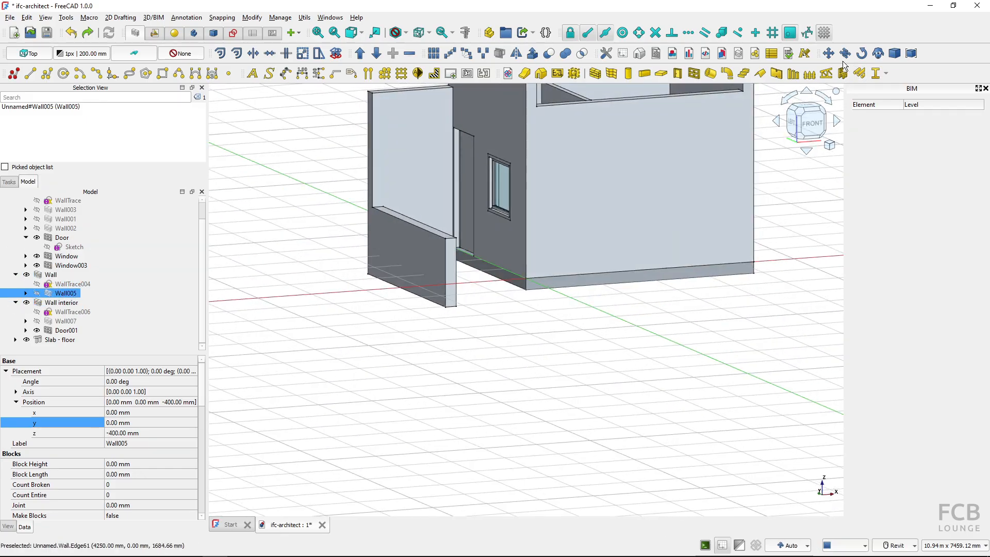
{"action": "left_click", "coordinate": [828, 53]}
{"action": "left_click", "coordinate": [302, 277]}
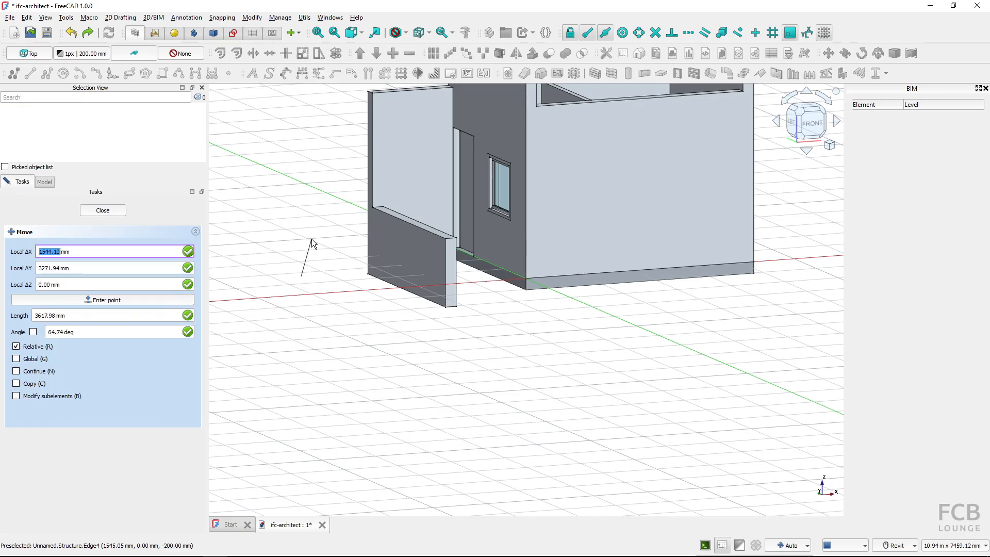
{"action": "type", "text": "z"}
{"action": "type", "text": "200"}
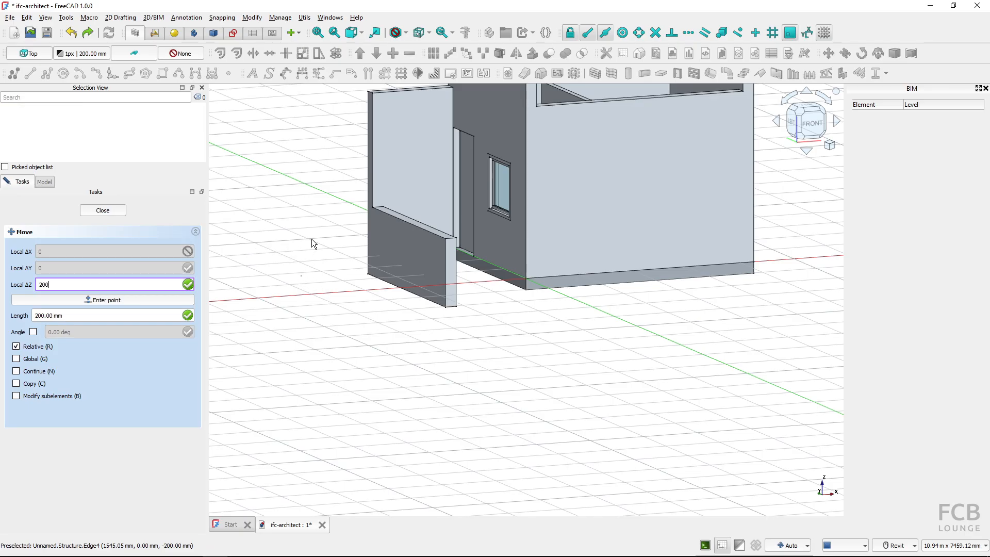
{"action": "key", "text": "Return"}
{"action": "key", "text": "1"}
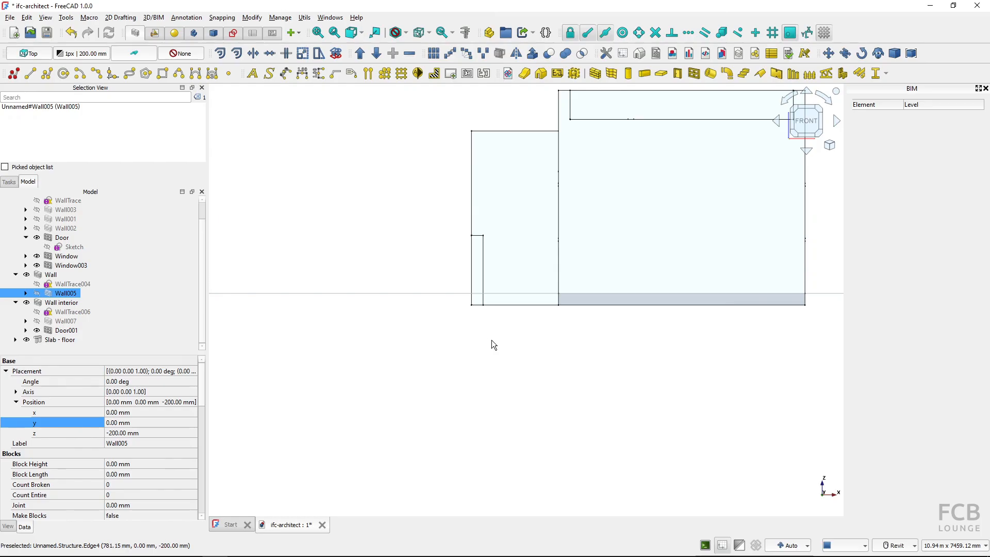
Align the working plane with the top face of the lower exterior long wall.
{"action": "middle_click_drag", "start_coordinate": [491, 339], "coordinate": [528, 386], "text": "shift"}
{"action": "scroll", "coordinate": [539, 246], "scroll_direction": "down", "scroll_amount": 3}
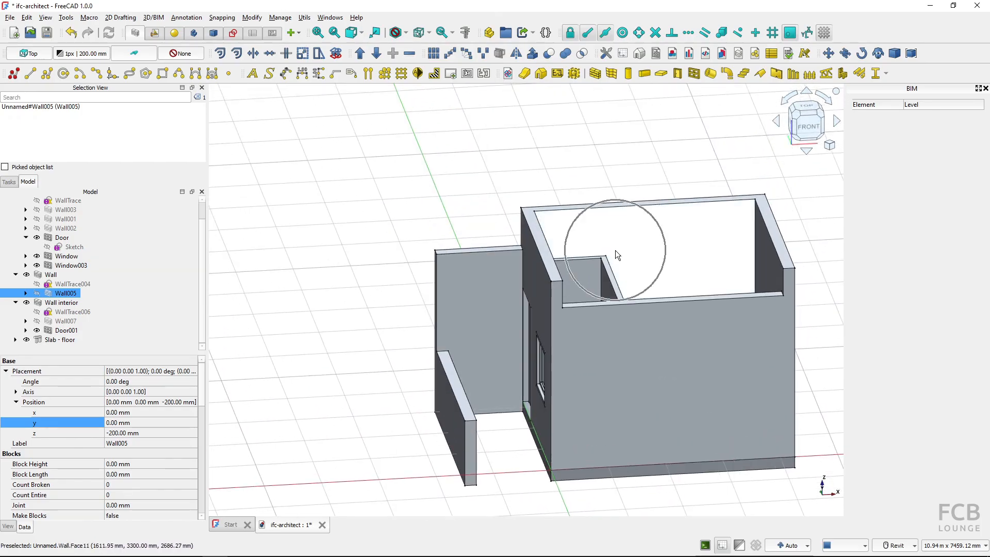
{"action": "middle_click_drag", "start_coordinate": [665, 287], "coordinate": [687, 294], "text": "shift"}
{"action": "scroll", "coordinate": [728, 318], "scroll_direction": "up", "scroll_amount": 4}
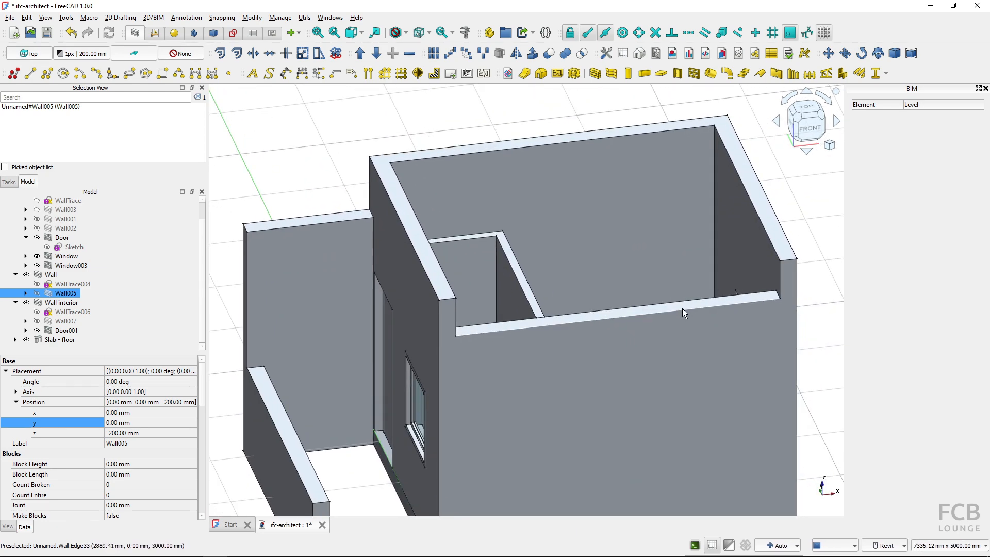
{"action": "scroll", "coordinate": [682, 307], "scroll_direction": "up", "scroll_amount": 5}
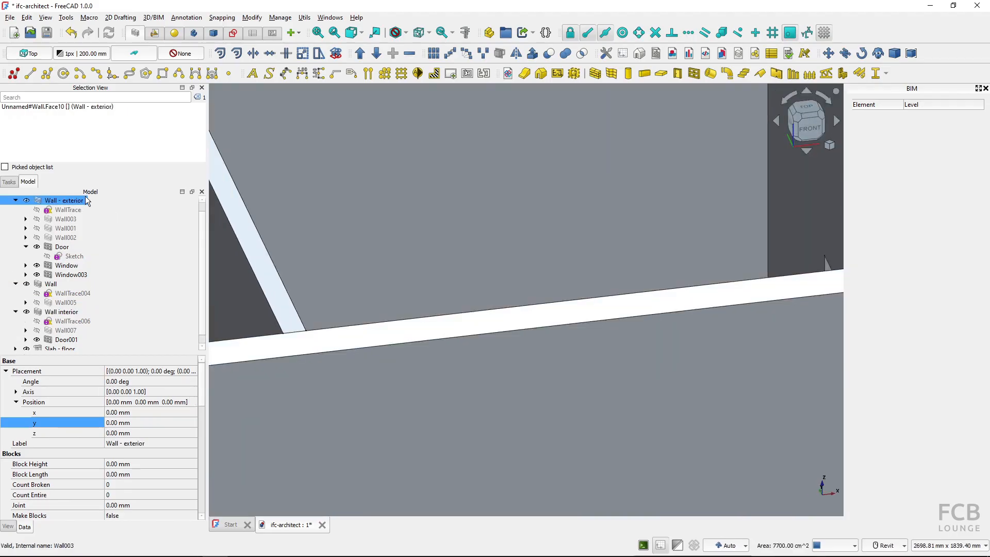
{"action": "left_click", "coordinate": [29, 53]}
Draw a filled 3850 by 3300 mm rectangle on that plane, from the room's far inner corner to the lower wall's opposite outer end.
{"action": "scroll", "coordinate": [545, 289], "scroll_direction": "down", "scroll_amount": 8}
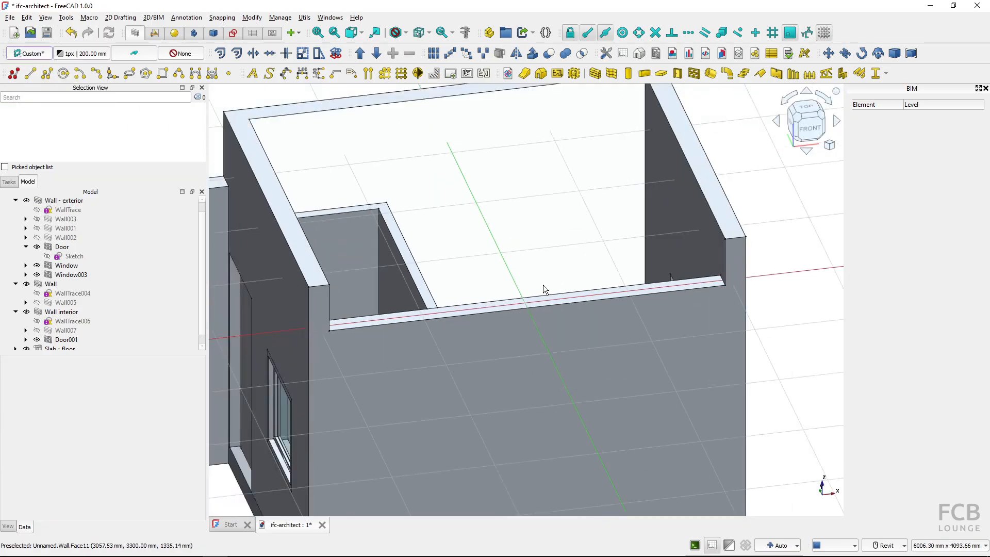
{"action": "middle_click_drag", "start_coordinate": [550, 338], "coordinate": [591, 299], "text": "shift"}
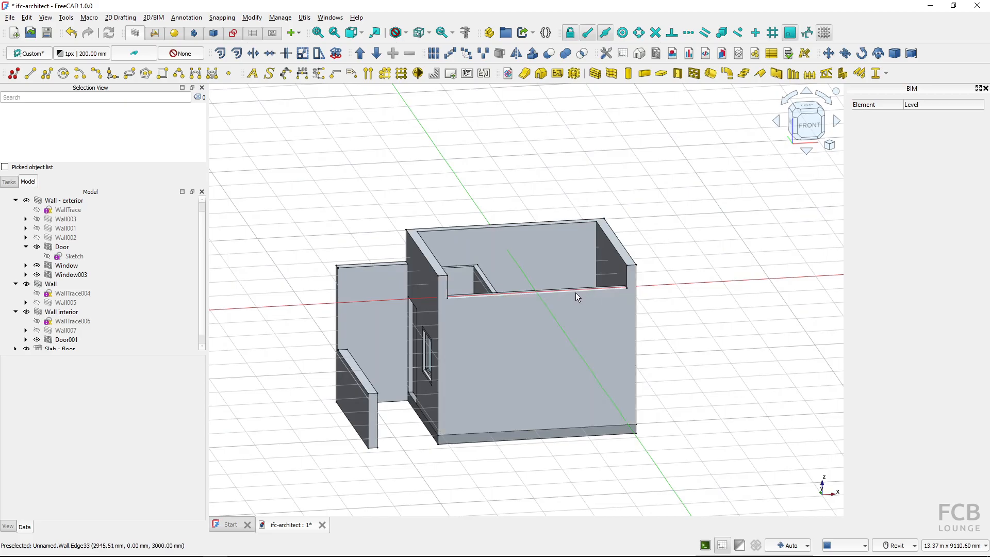
{"action": "key", "text": "2"}
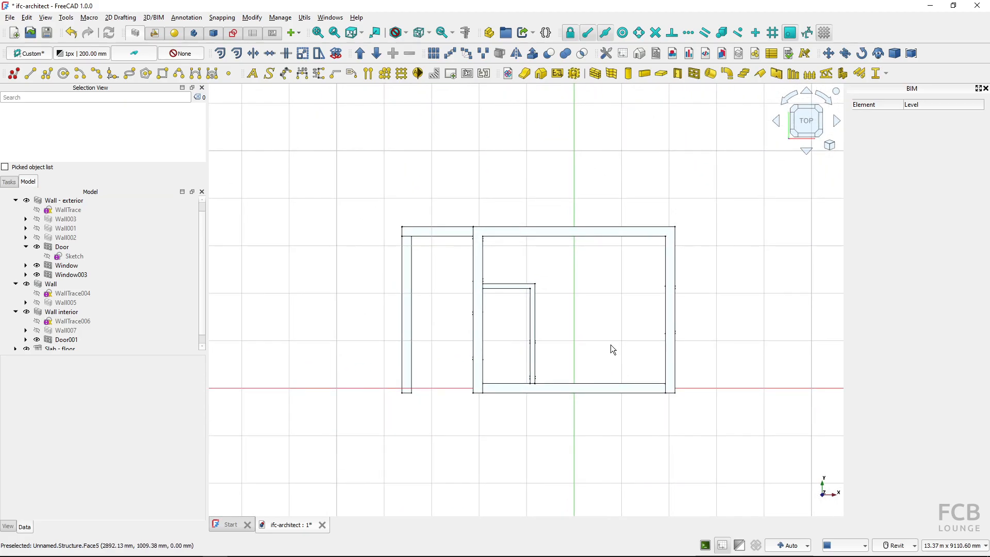
{"action": "left_click", "coordinate": [163, 74]}
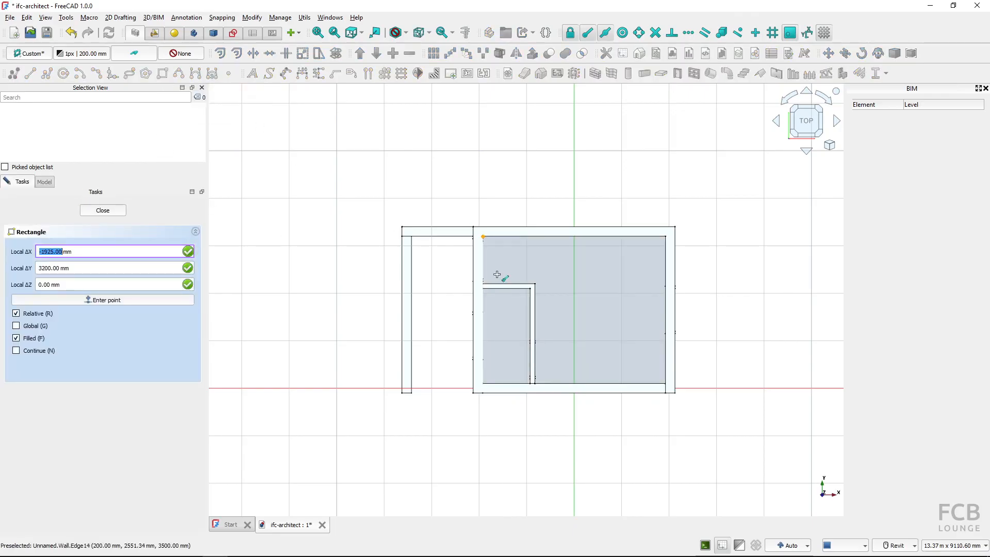
{"action": "left_click", "coordinate": [667, 237]}
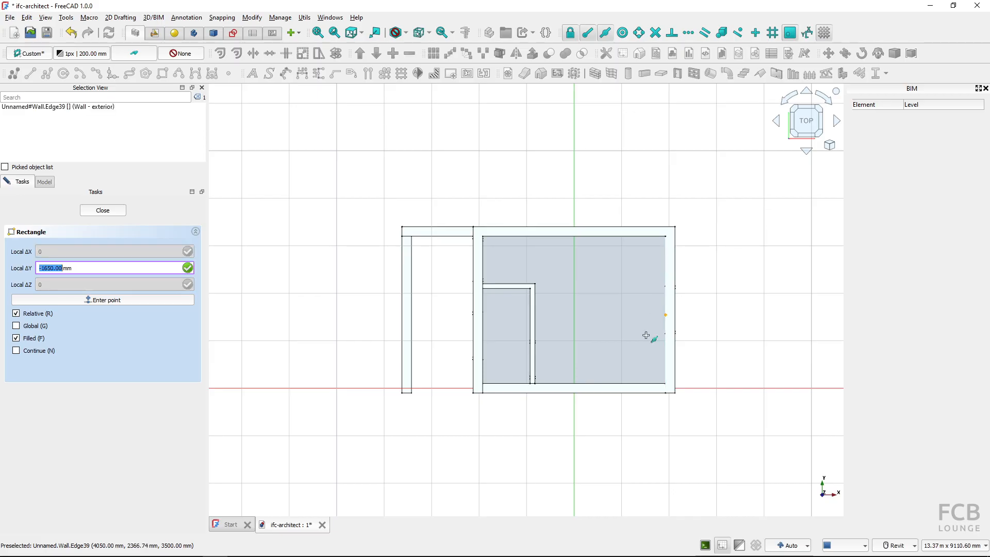
{"action": "scroll", "coordinate": [527, 415], "scroll_direction": "up", "scroll_amount": 3}
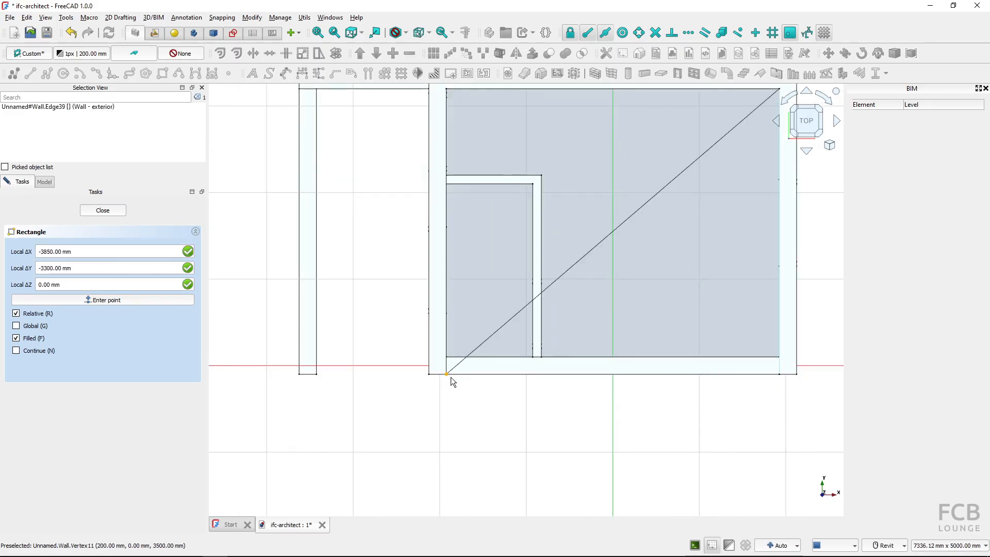
{"action": "left_click", "coordinate": [449, 376]}
{"action": "key", "text": "0"}
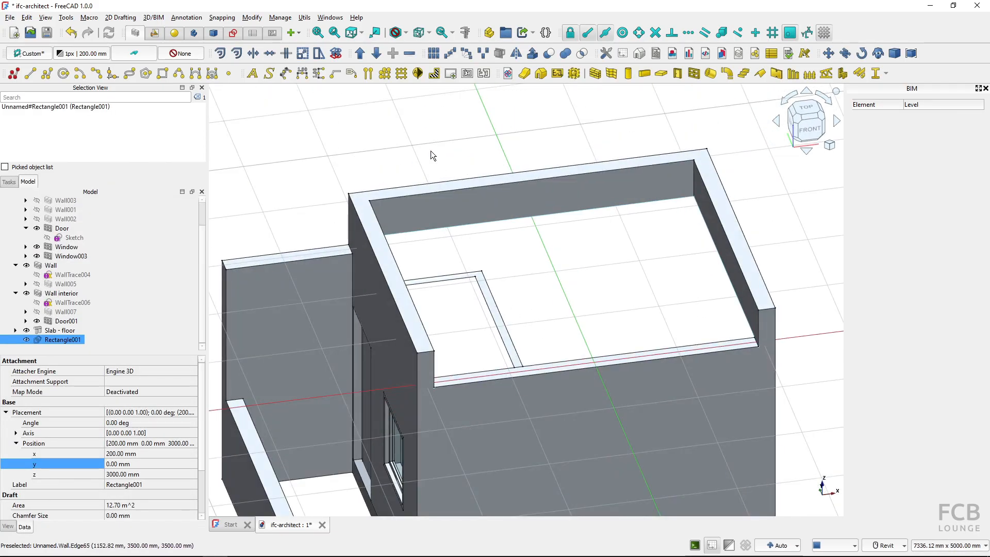
Create a roof from the rectangle on top of the lower exterior wall.
{"action": "left_click", "coordinate": [431, 150]}
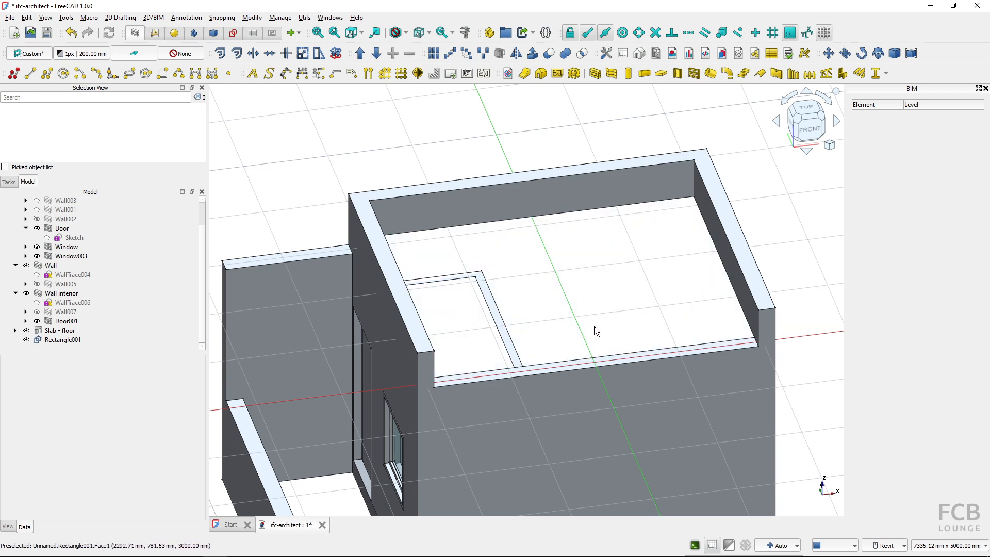
{"action": "scroll", "coordinate": [594, 328], "scroll_direction": "down", "scroll_amount": 3}
{"action": "left_click", "coordinate": [592, 311]}
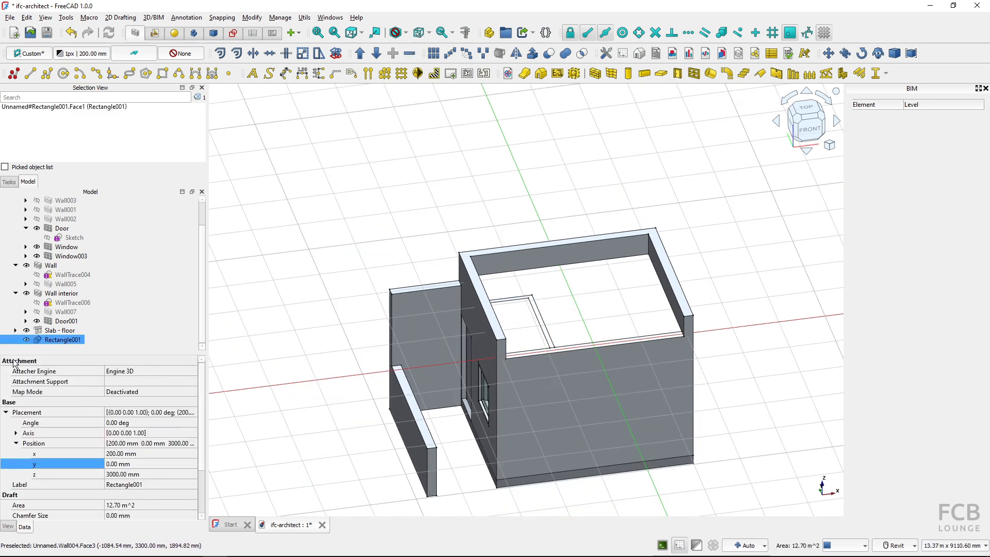
{"action": "left_click", "coordinate": [762, 75]}
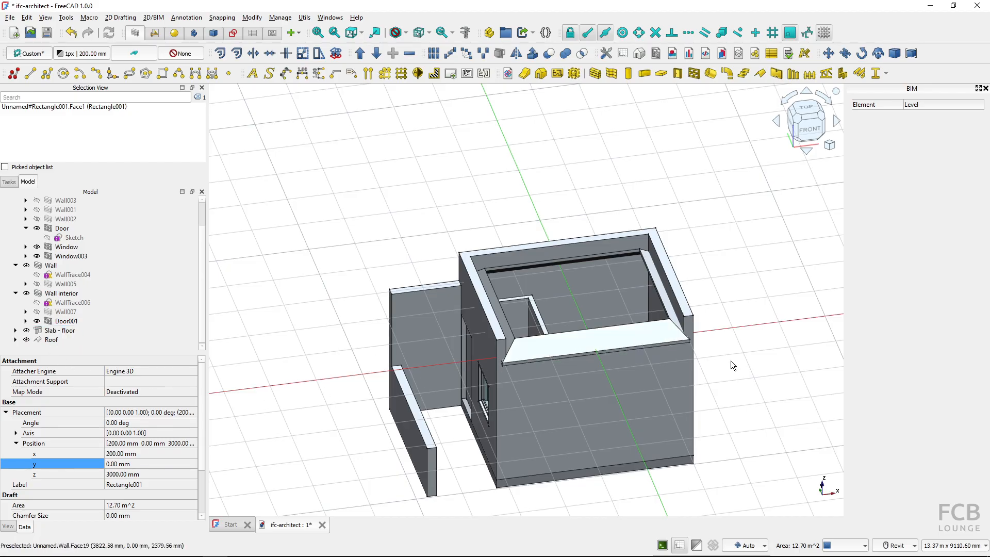
Open the roof's profile parameters and set the angle of profile 0 to 0 degrees.
{"action": "double_click", "coordinate": [57, 342]}
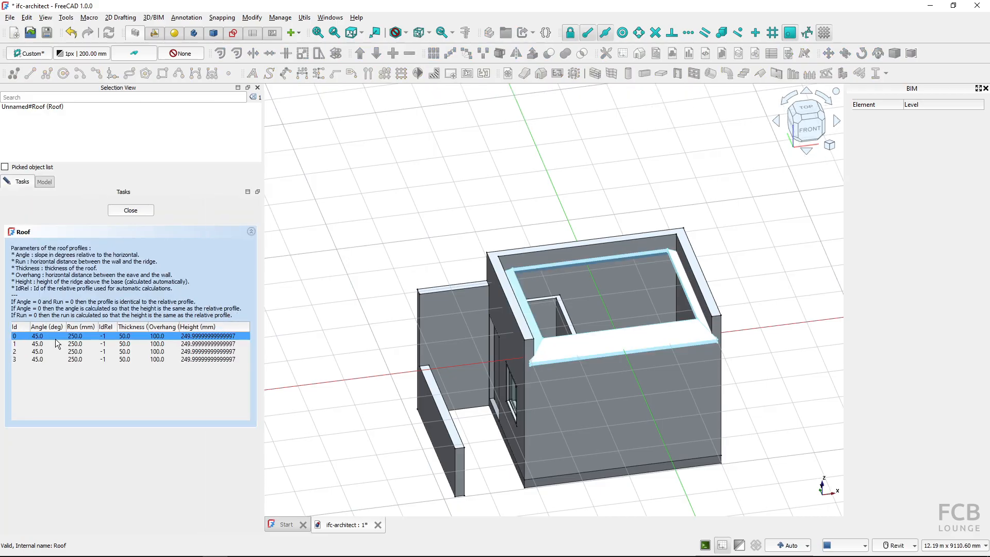
{"action": "left_click", "coordinate": [183, 344]}
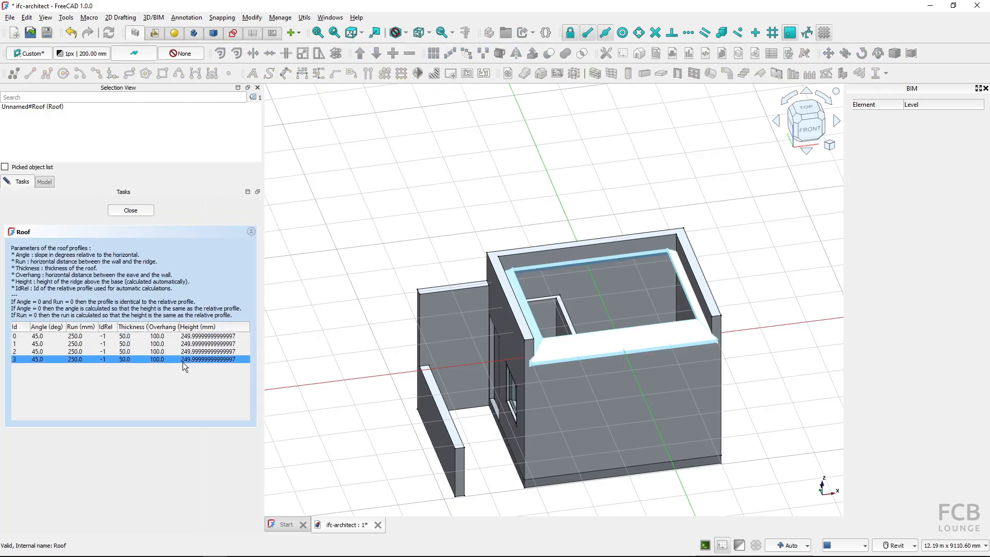
{"action": "left_click", "coordinate": [45, 338]}
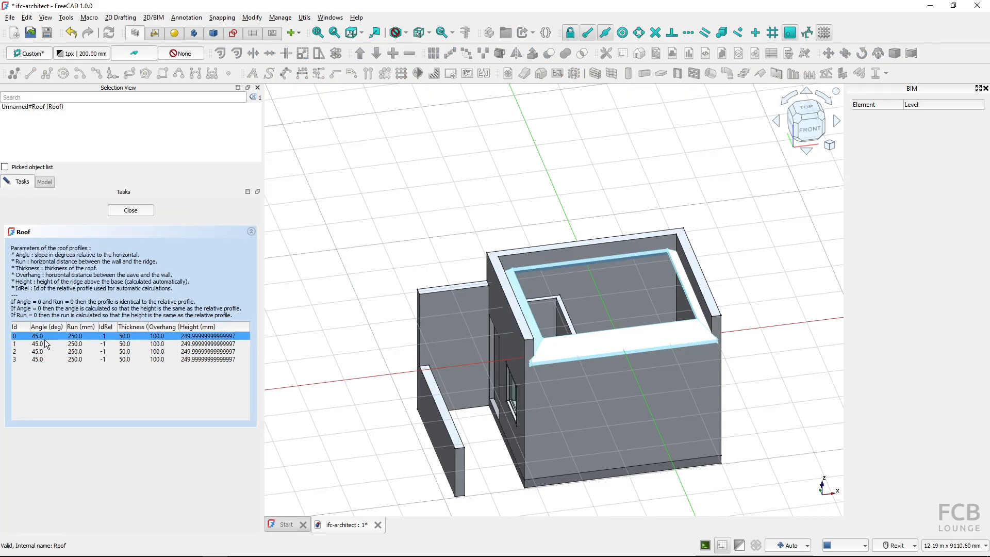
{"action": "double_click", "coordinate": [49, 337]}
{"action": "type", "text": "0"}
{"action": "key", "text": "Return"}
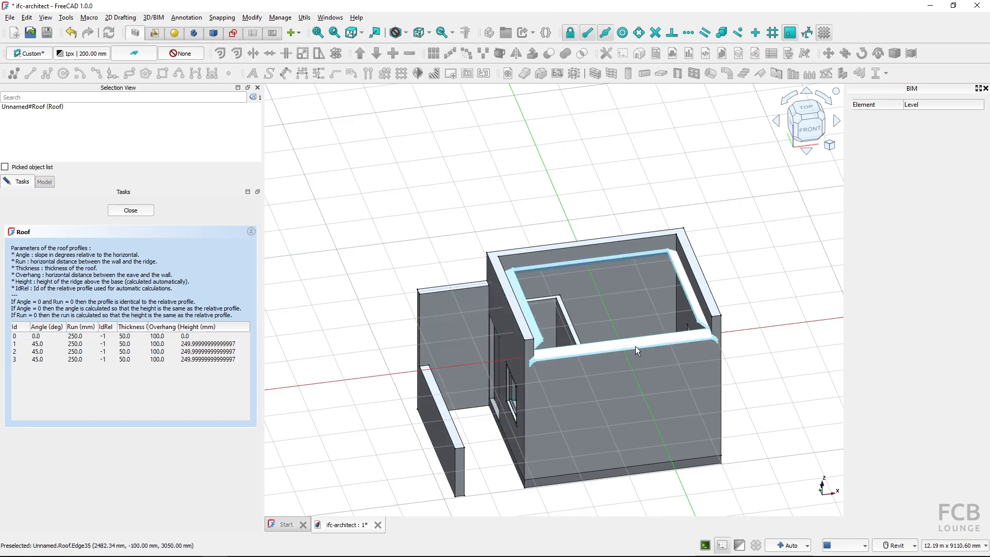
Set the roof angle to 5 degrees for profile 0 and to 0 degrees for profiles 1, 2 and 3.
{"action": "left_click", "coordinate": [56, 337]}
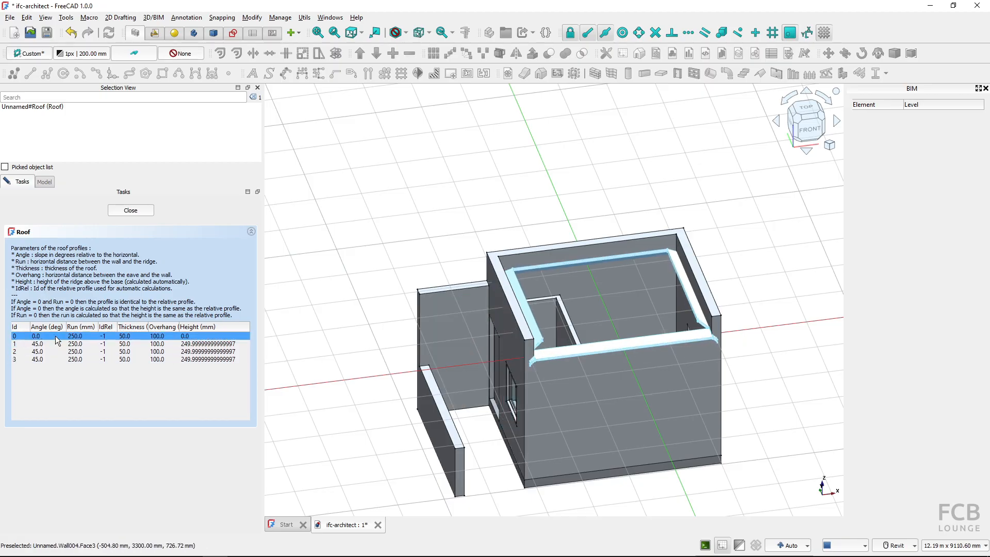
{"action": "type", "text": "5"}
{"action": "left_click", "coordinate": [57, 344]}
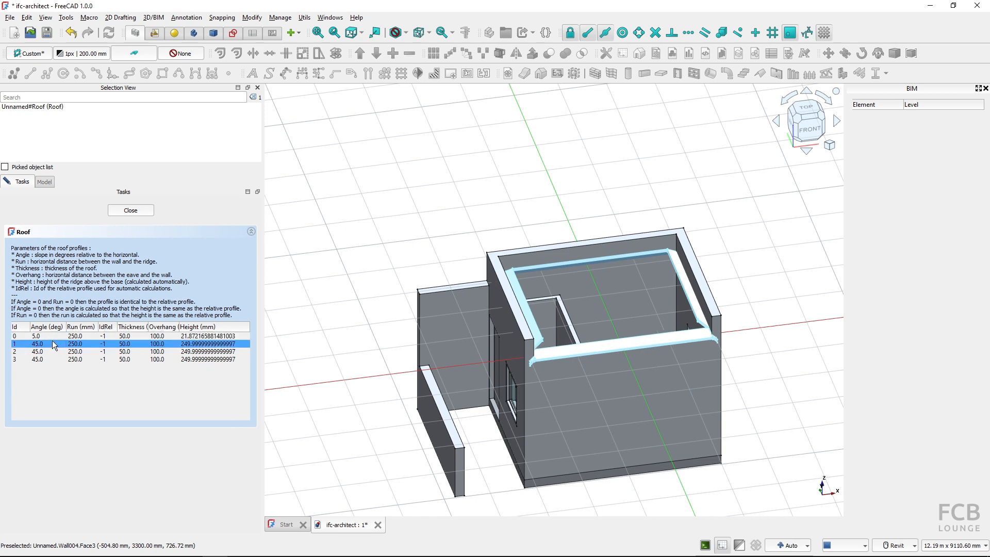
{"action": "type", "text": "0"}
{"action": "left_click", "coordinate": [53, 351]}
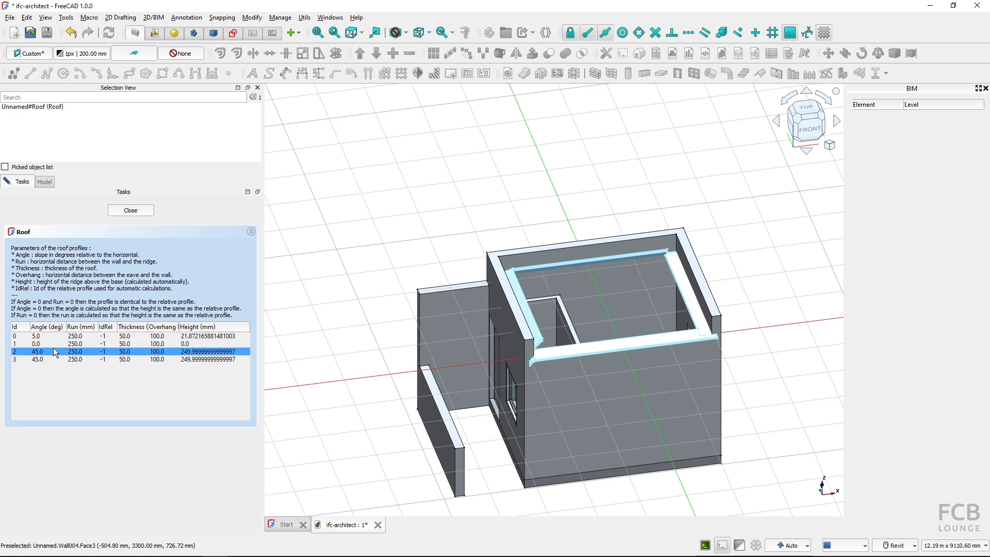
{"action": "type", "text": "0"}
{"action": "left_click", "coordinate": [53, 358]}
{"action": "type", "text": "0"}
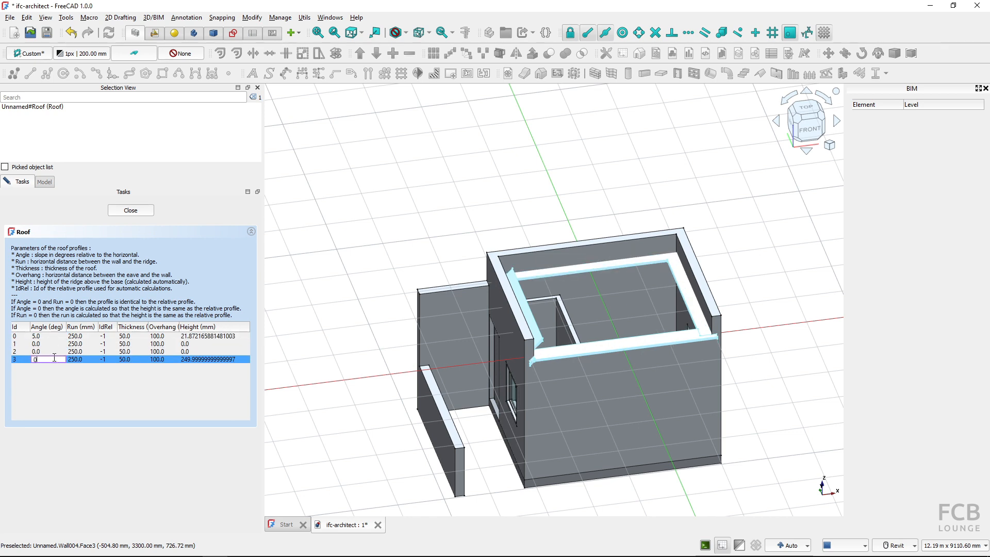
{"action": "key", "text": "Return"}
Set the run of all four roof profiles to 0 mm.
{"action": "left_click", "coordinate": [93, 336]}
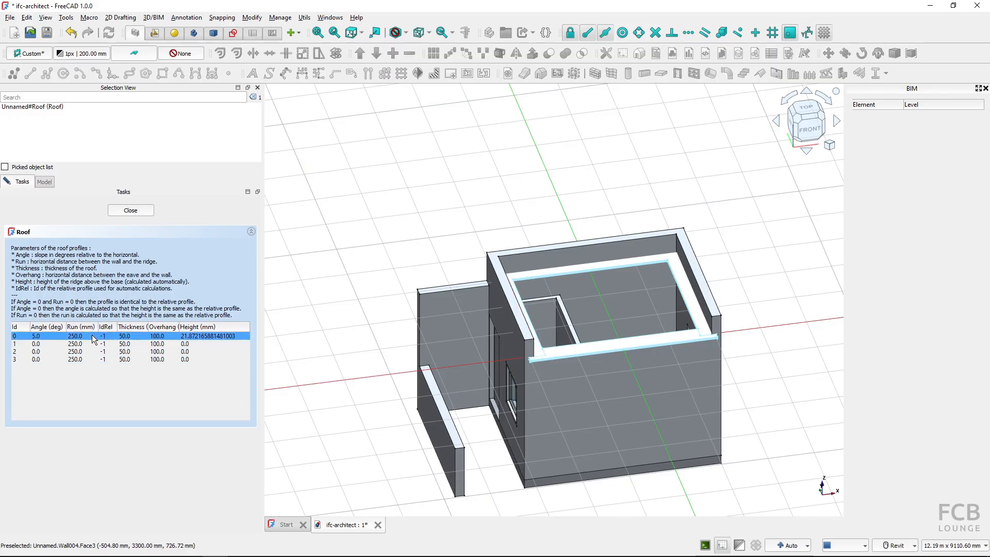
{"action": "type", "text": "0"}
{"action": "left_click", "coordinate": [93, 343]}
{"action": "type", "text": "0"}
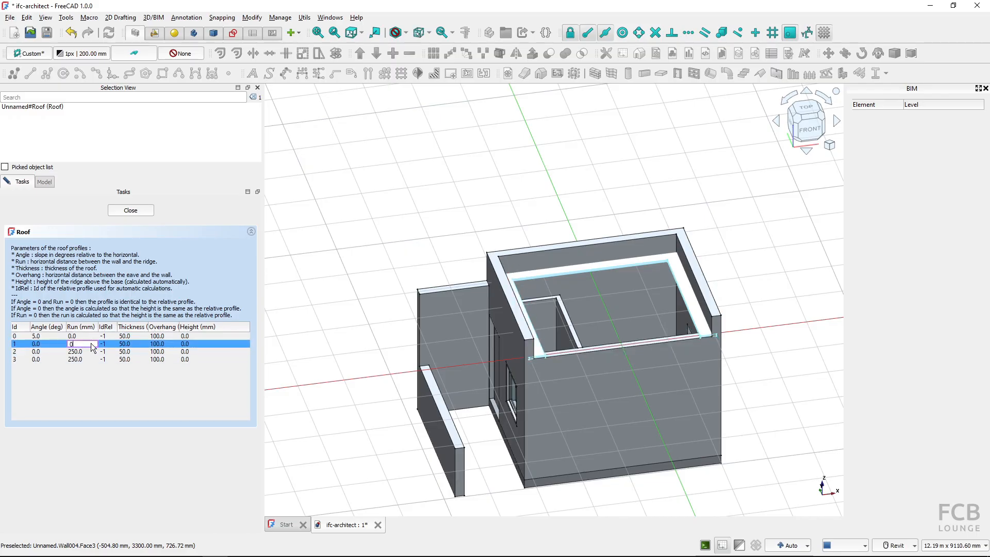
{"action": "left_click", "coordinate": [92, 351]}
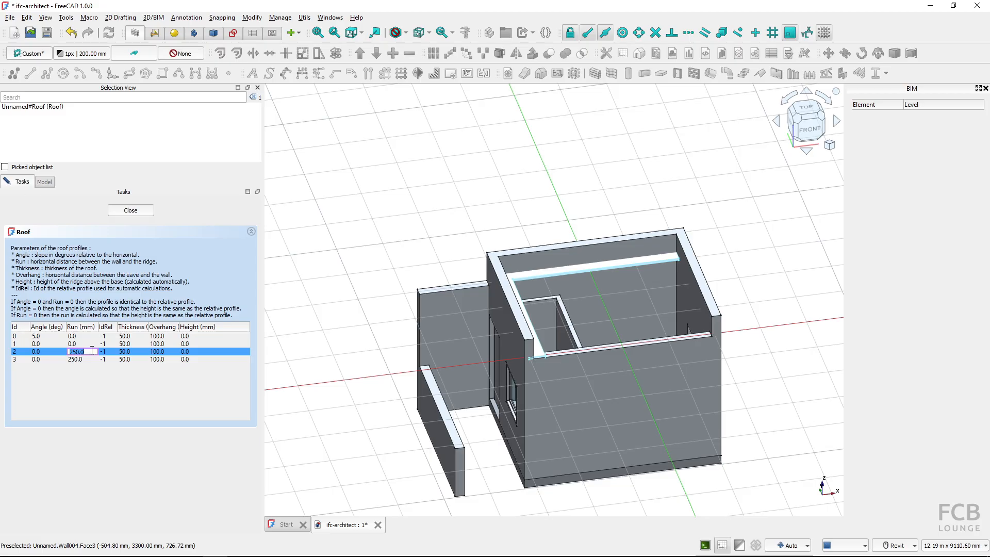
{"action": "left_click", "coordinate": [93, 352]}
{"action": "key", "text": "Return"}
{"action": "double_click", "coordinate": [91, 357]}
{"action": "type", "text": "0"}
{"action": "key", "text": "Return"}
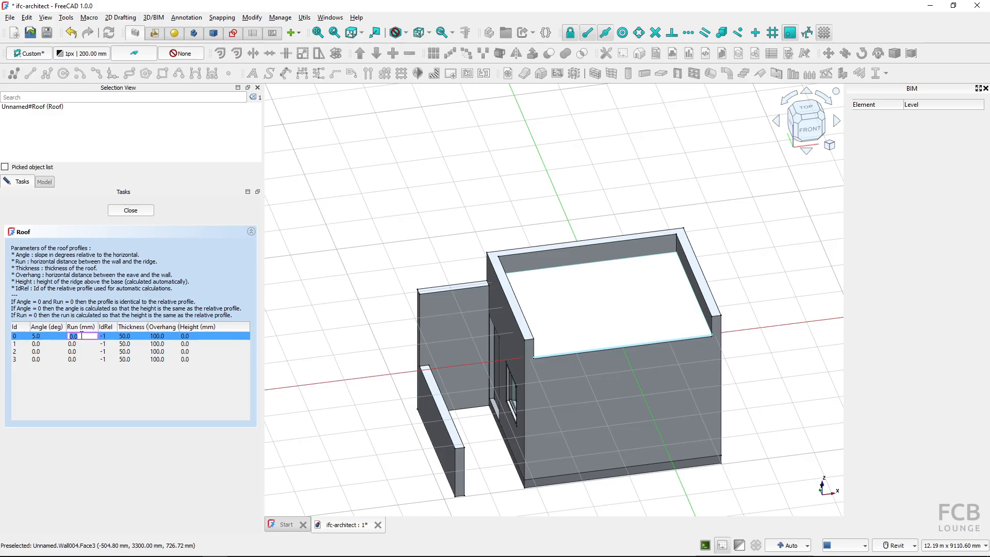
Try a 200 mm run for roof profile 0.
{"action": "left_click", "coordinate": [81, 335]}
{"action": "type", "text": "200"}
{"action": "key", "text": "Return"}
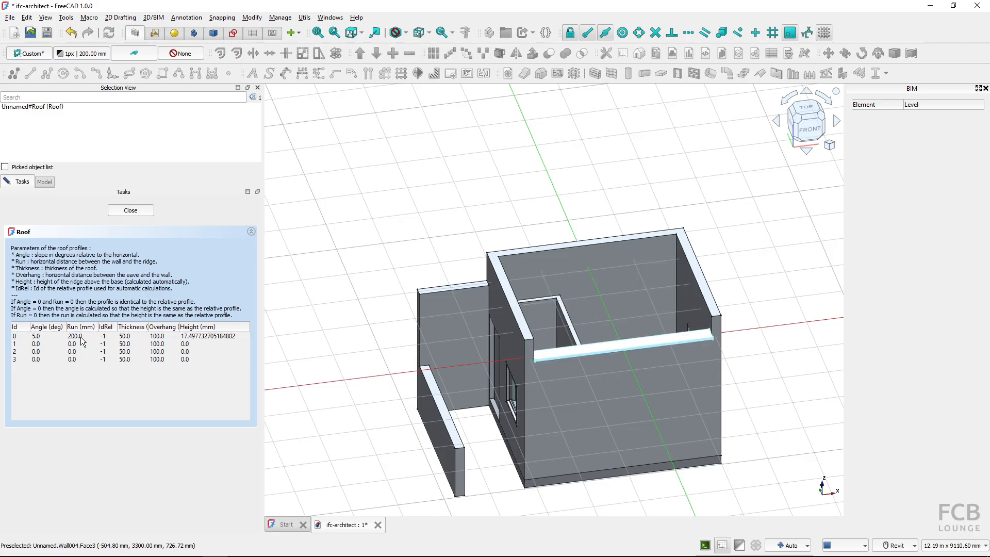
Set the run of roof profile 0 to 3300 mm to cover the room's full depth.
{"action": "left_click", "coordinate": [81, 339]}
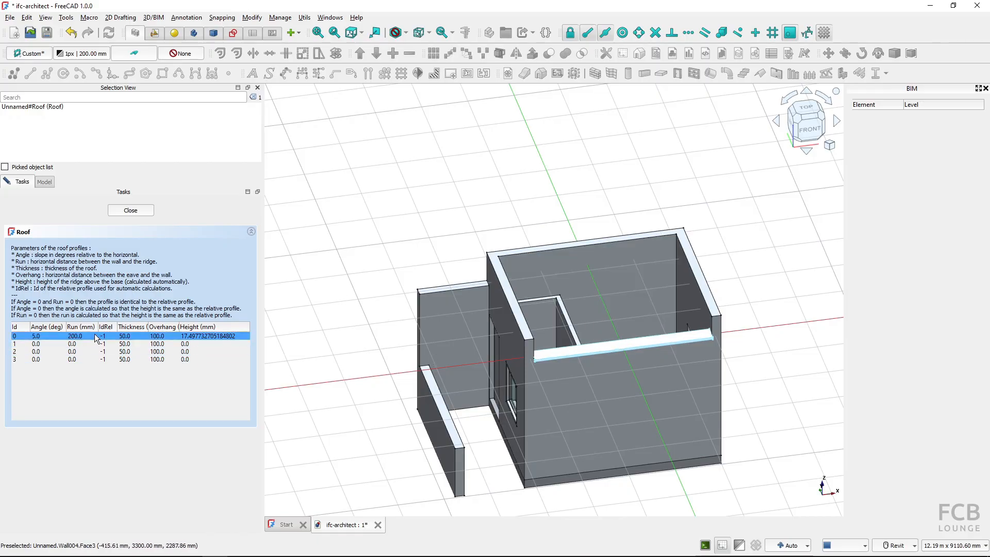
{"action": "double_click", "coordinate": [95, 336]}
{"action": "type", "text": "3300"}
{"action": "key", "text": "Return"}
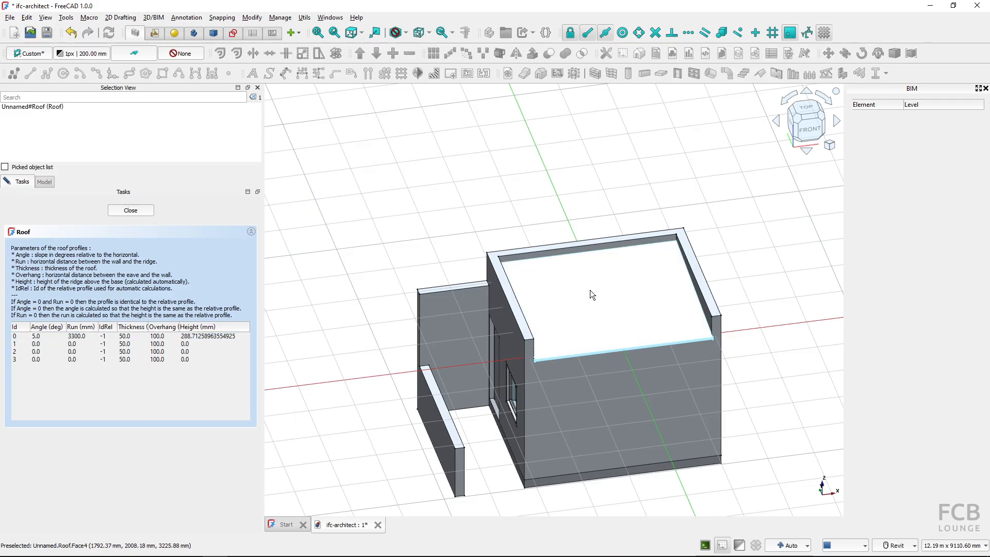
Set the overhang of roof profile 0 to 200 mm and finish editing the roof.
{"action": "middle_click_drag", "start_coordinate": [590, 290], "coordinate": [533, 307], "text": "shift"}
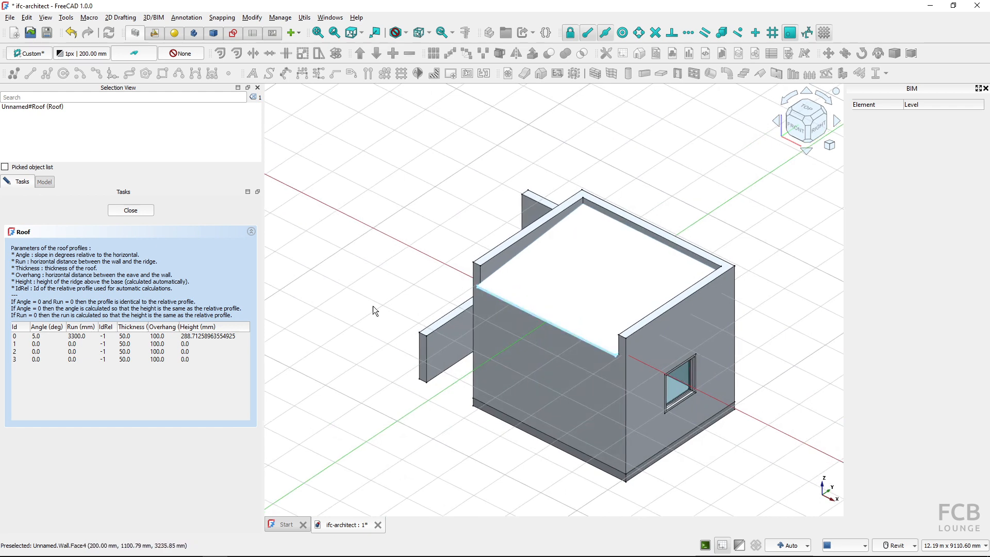
{"action": "left_click", "coordinate": [138, 336]}
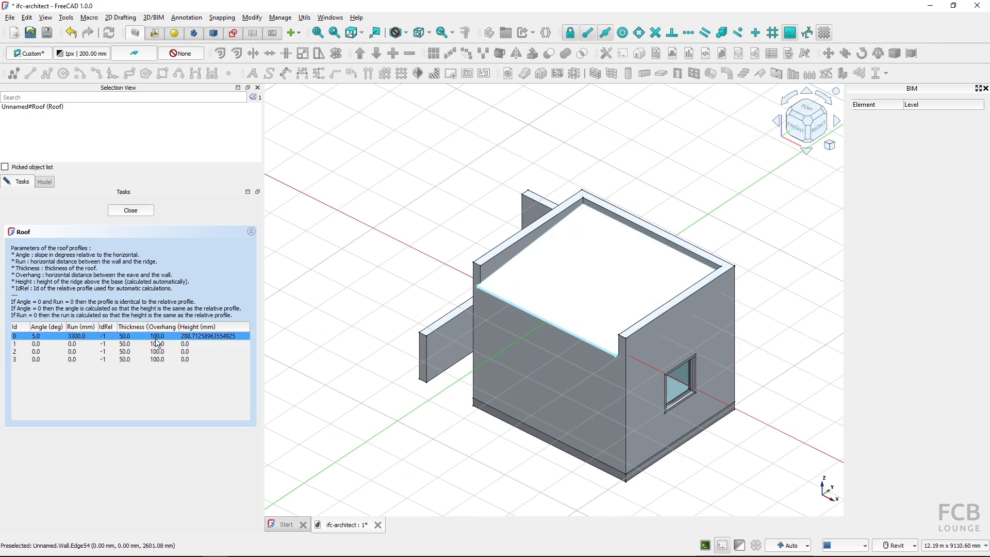
{"action": "key", "text": "ctrl"}
{"action": "key", "text": "ctrl"}
{"action": "scroll", "coordinate": [448, 304], "scroll_direction": "up", "scroll_amount": 5}
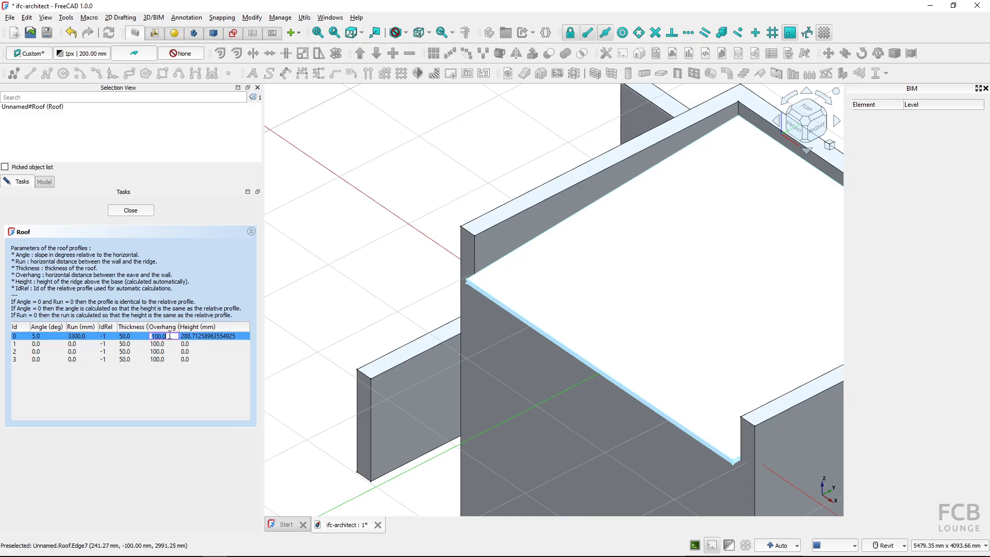
{"action": "type", "text": "200"}
{"action": "key", "text": "Return"}
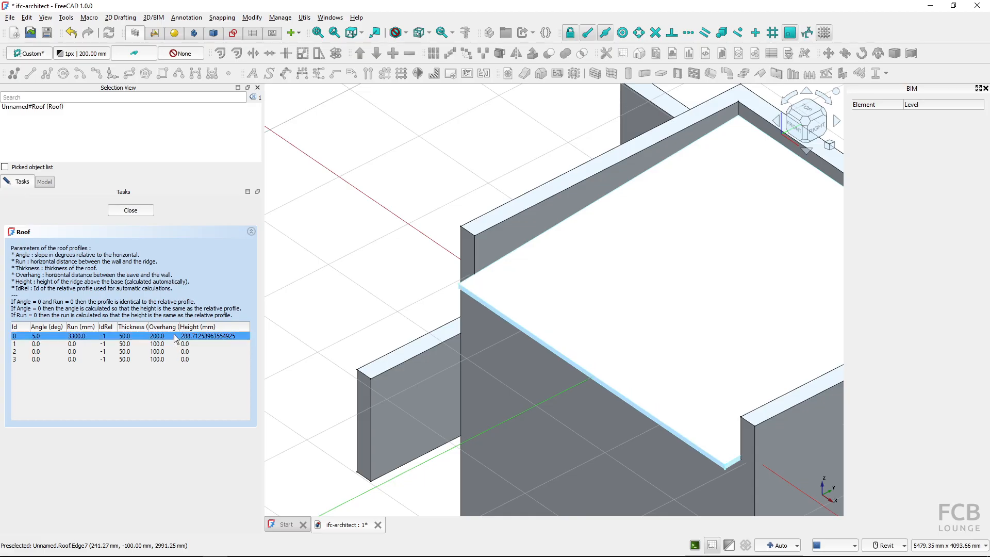
{"action": "mouse_move", "coordinate": [332, 306]}
{"action": "middle_mouse_down", "text": "shift"}
{"action": "mouse_move", "coordinate": [378, 305]}
{"action": "mouse_move", "coordinate": [437, 286]}
{"action": "mouse_move", "coordinate": [441, 270]}
{"action": "middle_mouse_up", "text": "shift"}
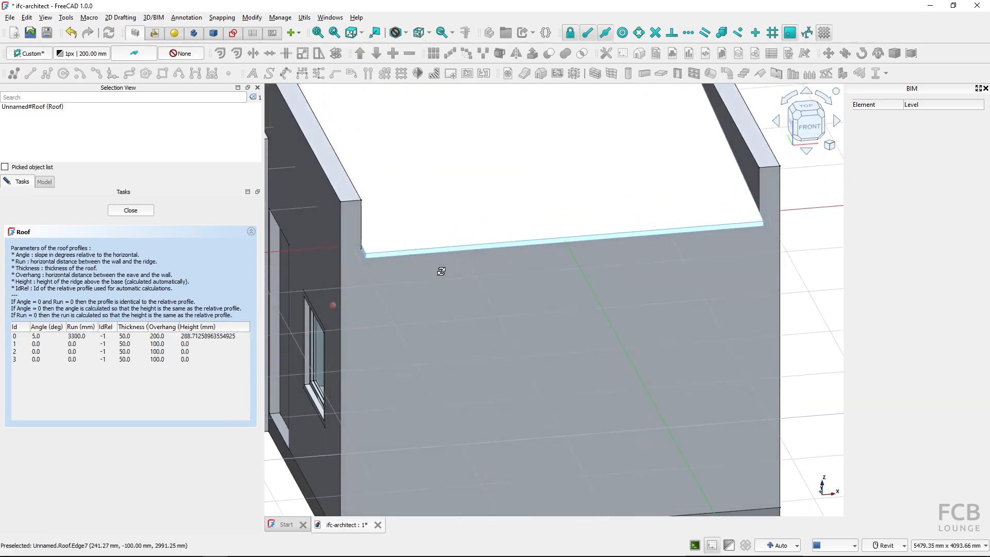
{"action": "left_click", "coordinate": [139, 213]}
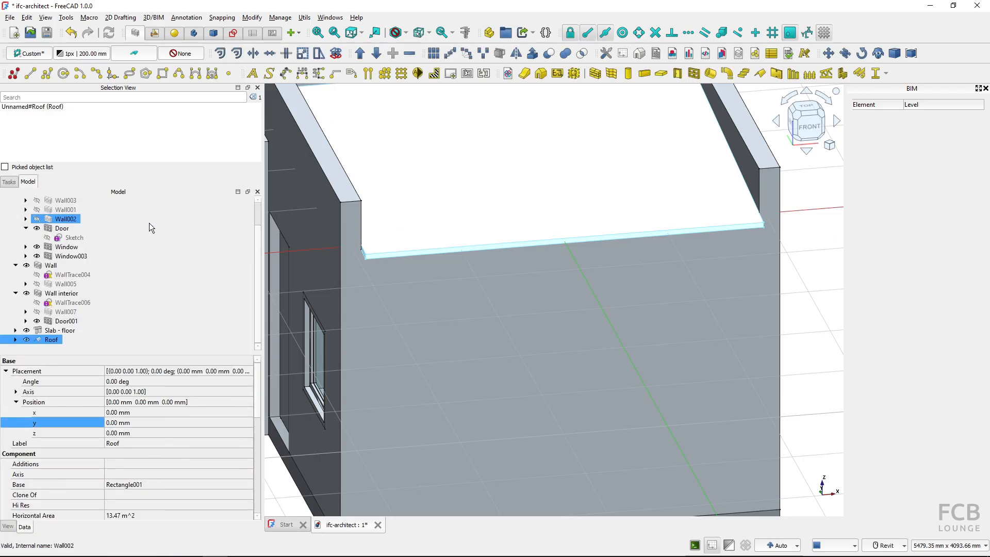
Narrow the model tree area, check the whole building with its roof, and save the document.
{"action": "left_click_drag", "start_coordinate": [262, 284], "coordinate": [195, 290]}
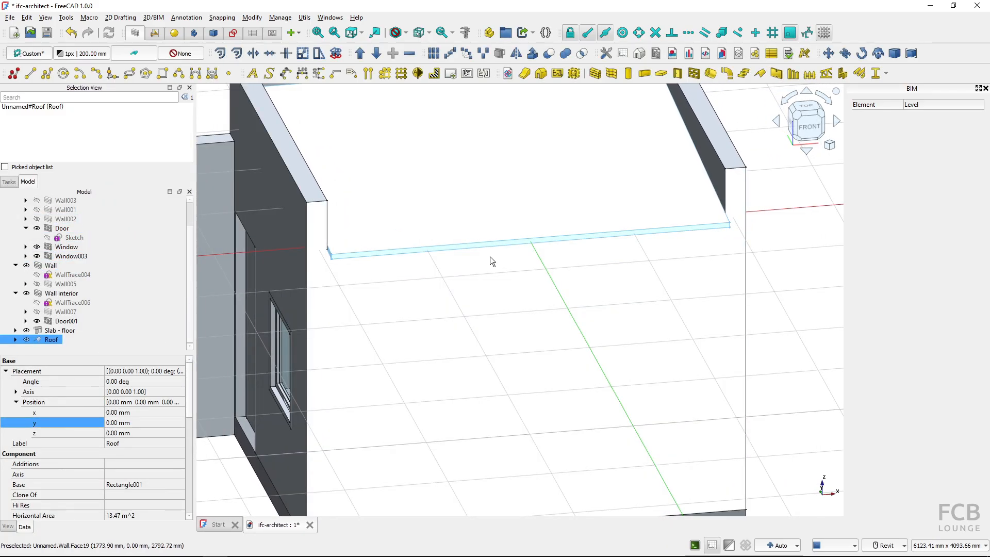
{"action": "scroll", "coordinate": [490, 256], "scroll_direction": "down", "scroll_amount": 5}
{"action": "middle_click_drag", "start_coordinate": [433, 257], "coordinate": [520, 214], "text": "shift"}
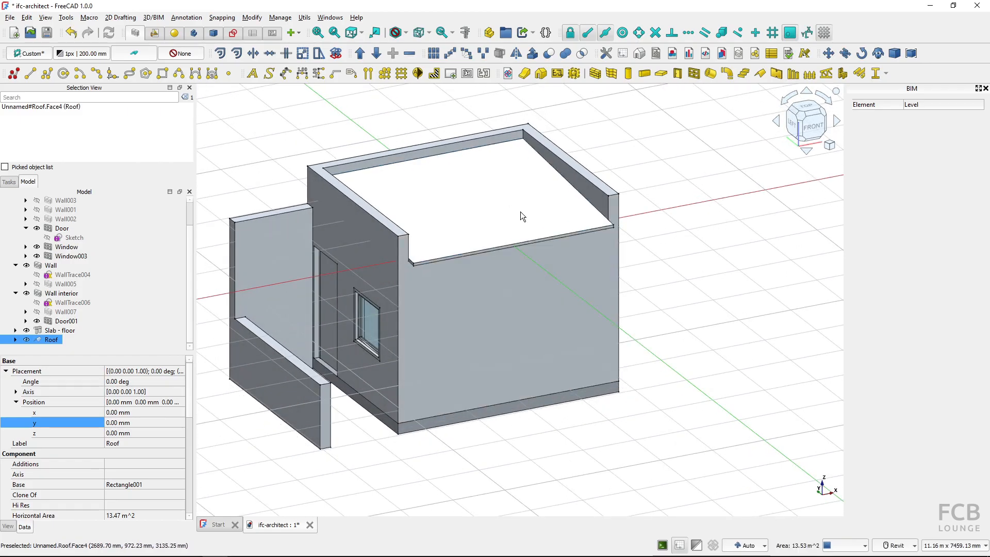
{"action": "left_click", "coordinate": [682, 264]}
{"action": "key", "text": "ctrl+s"}
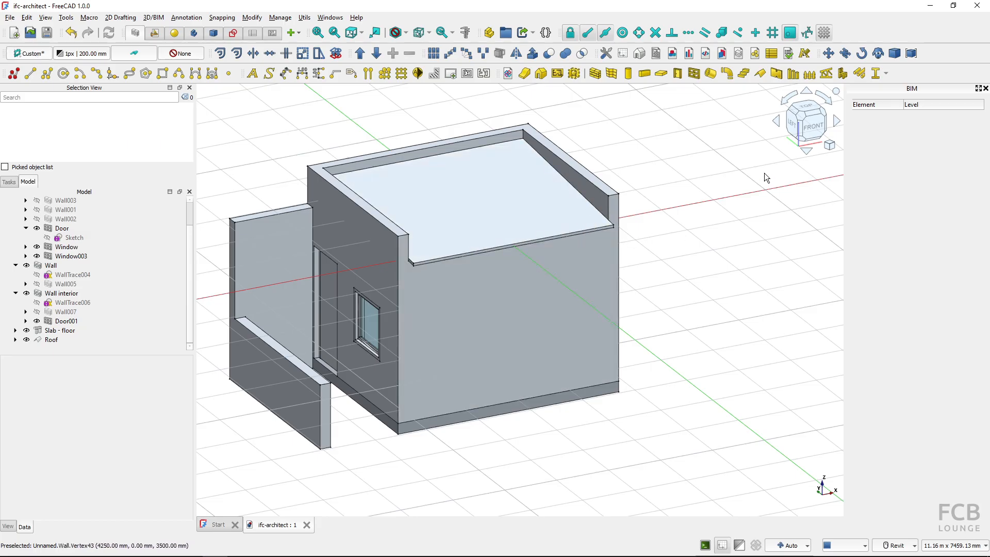
Start a beam in top view with category IS Channel and preset ISLC150 (150.0x75.0mm).
{"action": "key", "text": "2"}
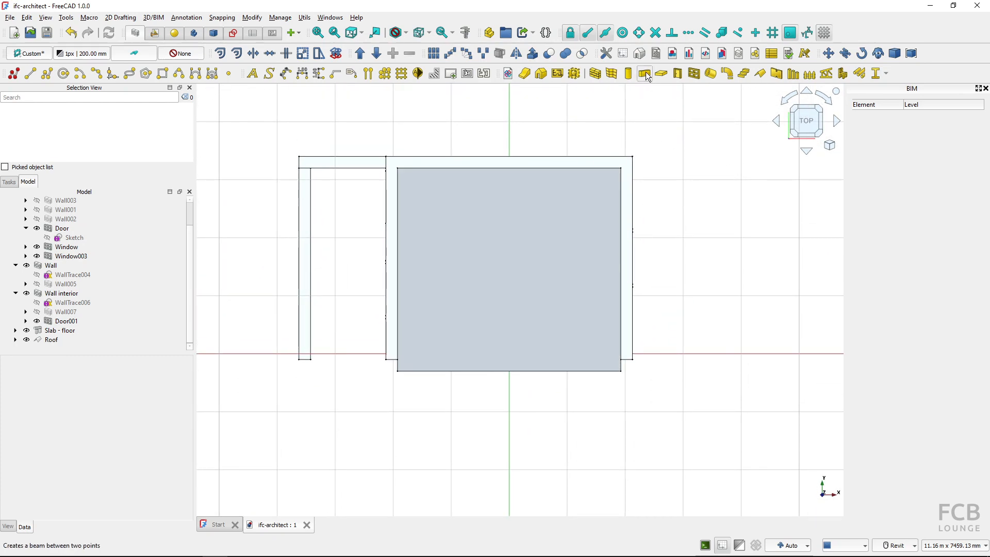
{"action": "key", "text": "b"}
{"action": "key", "text": "m"}
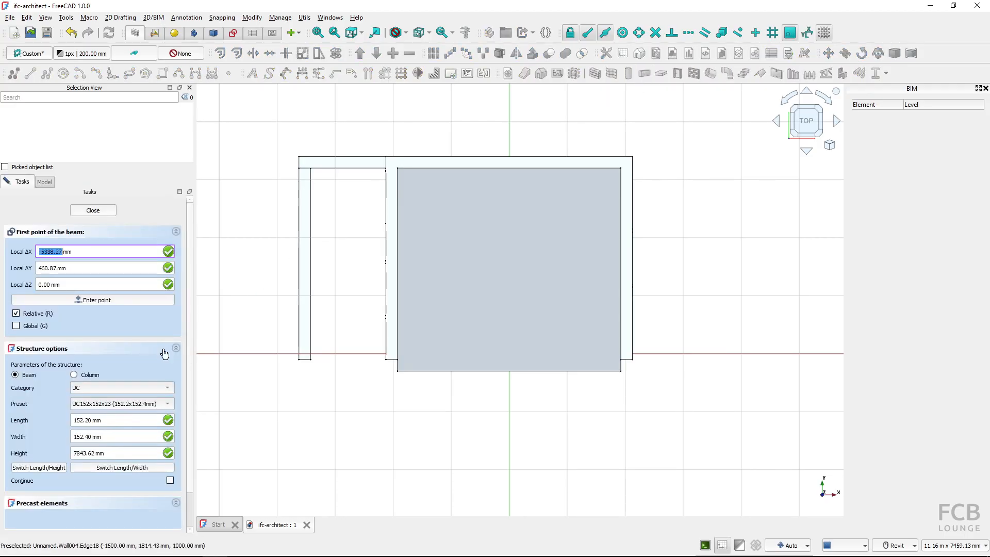
{"action": "left_click", "coordinate": [114, 387]}
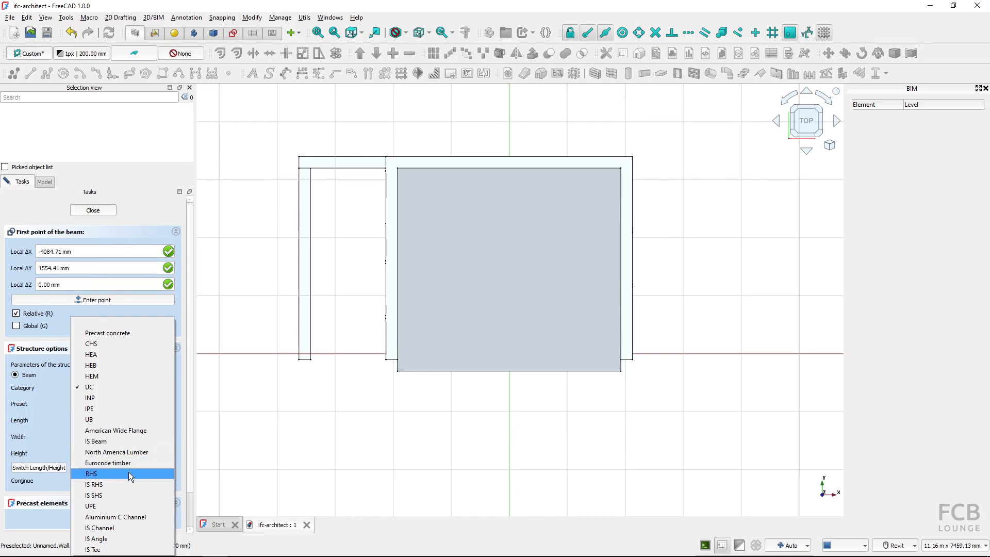
{"action": "left_click", "coordinate": [109, 527]}
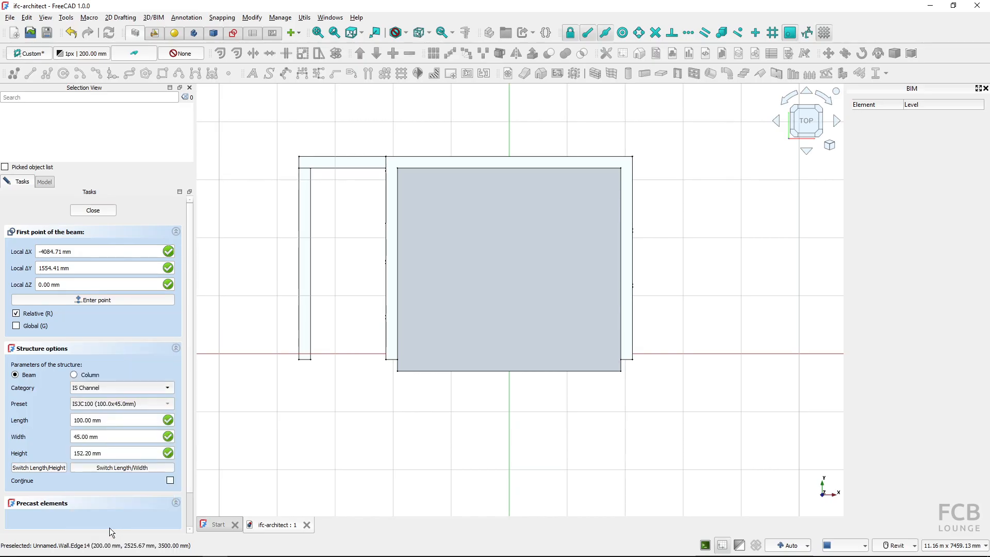
{"action": "left_click", "coordinate": [119, 403]}
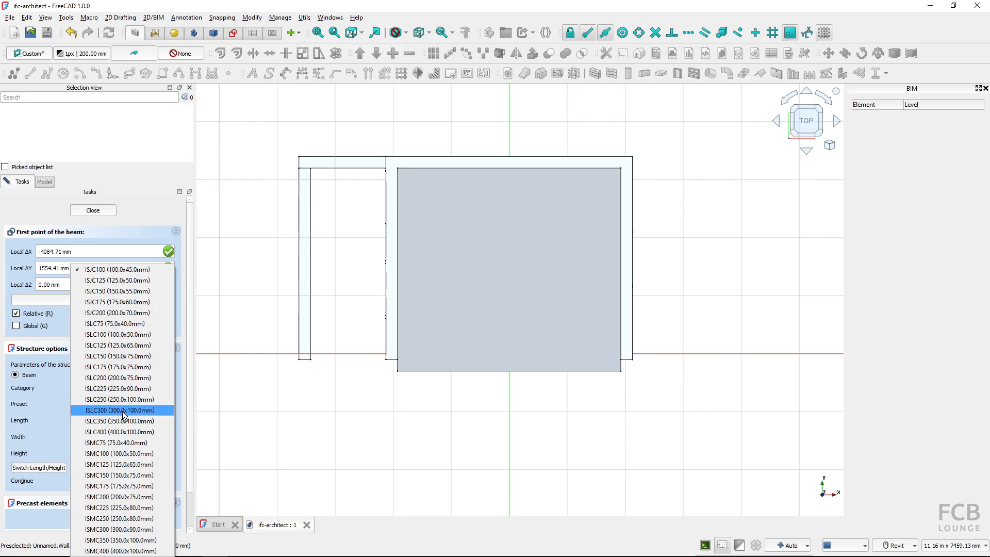
{"action": "left_click", "coordinate": [112, 357]}
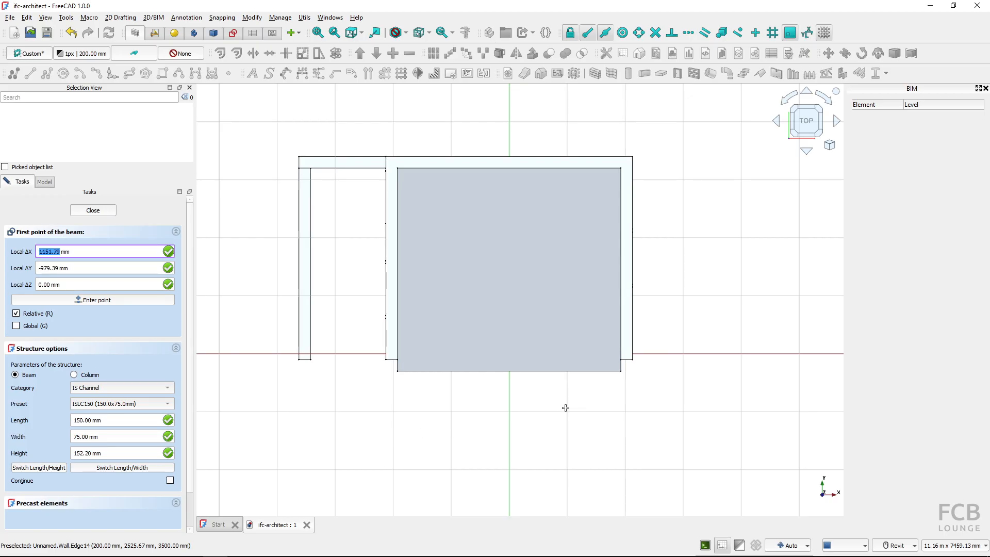
Place the beam about 3500 mm long along the roof's right side edge, from the overhang corner to the far inner wall corner.
{"action": "left_click", "coordinate": [619, 374]}
{"action": "left_click", "coordinate": [620, 169]}
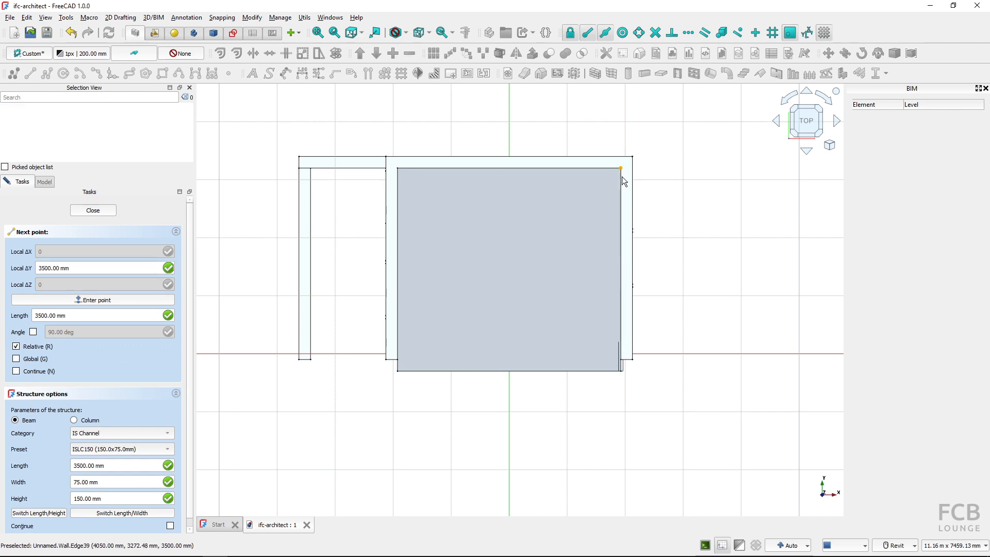
{"action": "middle_click_drag", "start_coordinate": [645, 395], "coordinate": [634, 332], "text": "shift"}
{"action": "scroll", "coordinate": [622, 349], "scroll_direction": "up", "scroll_amount": 5}
{"action": "scroll", "coordinate": [618, 356], "scroll_direction": "up", "scroll_amount": 3}
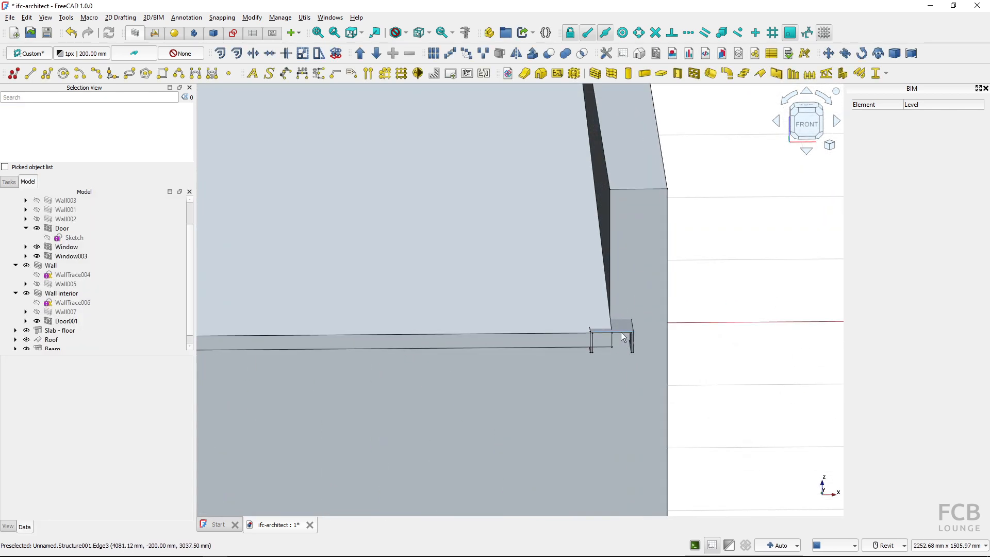
Rotate the channel beam 90° clockwise about its length axis in front view with Transform, so its open side faces the roof.
{"action": "key", "text": "3"}
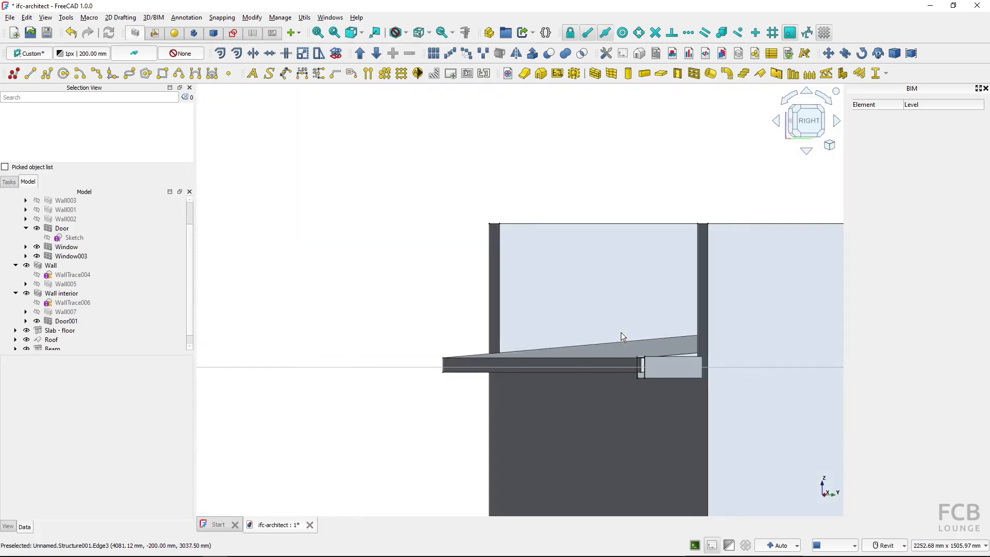
{"action": "key", "text": "1"}
{"action": "left_click", "coordinate": [615, 354]}
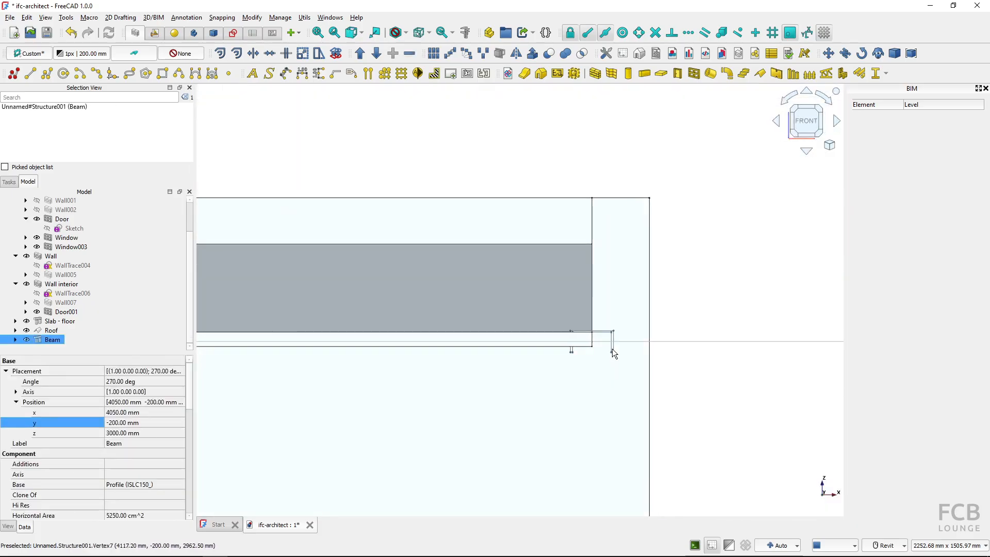
{"action": "right_click", "coordinate": [614, 354]}
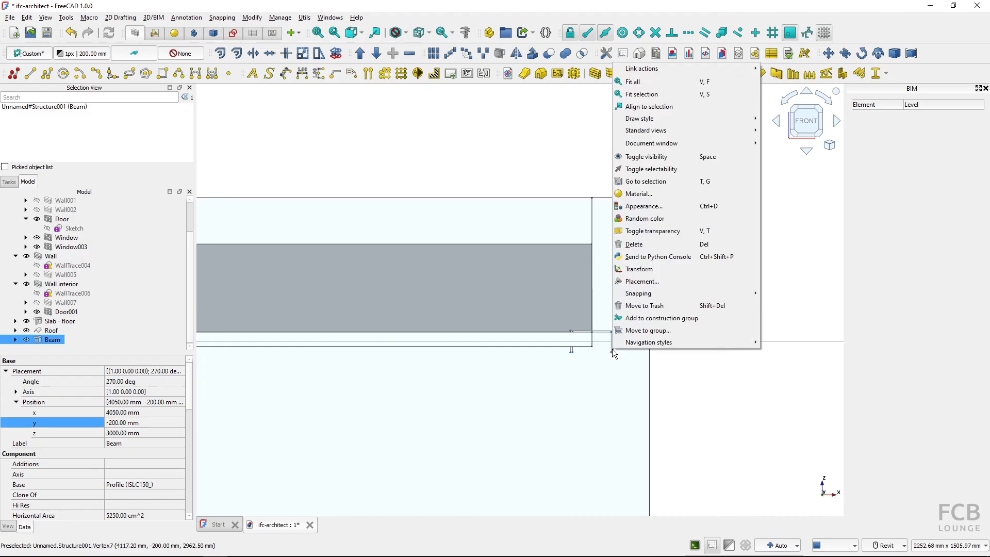
{"action": "left_click", "coordinate": [641, 269]}
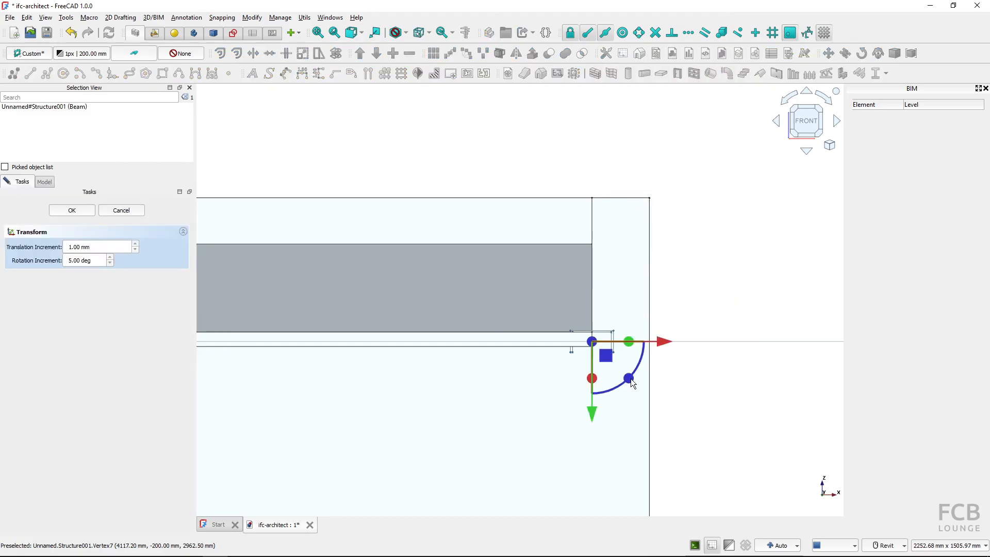
{"action": "left_click_drag", "start_coordinate": [629, 380], "coordinate": [546, 393]}
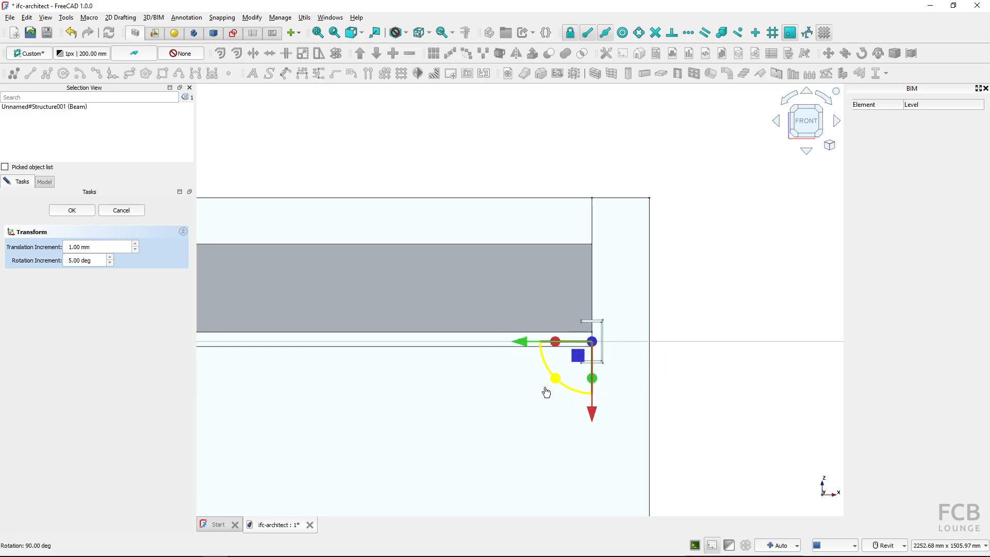
{"action": "mouse_move", "coordinate": [546, 393]}
{"action": "left_mouse_down"}
{"action": "mouse_move", "coordinate": [552, 285]}
{"action": "mouse_move", "coordinate": [479, 400]}
{"action": "mouse_move", "coordinate": [563, 397]}
{"action": "mouse_move", "coordinate": [544, 387]}
{"action": "left_mouse_up"}
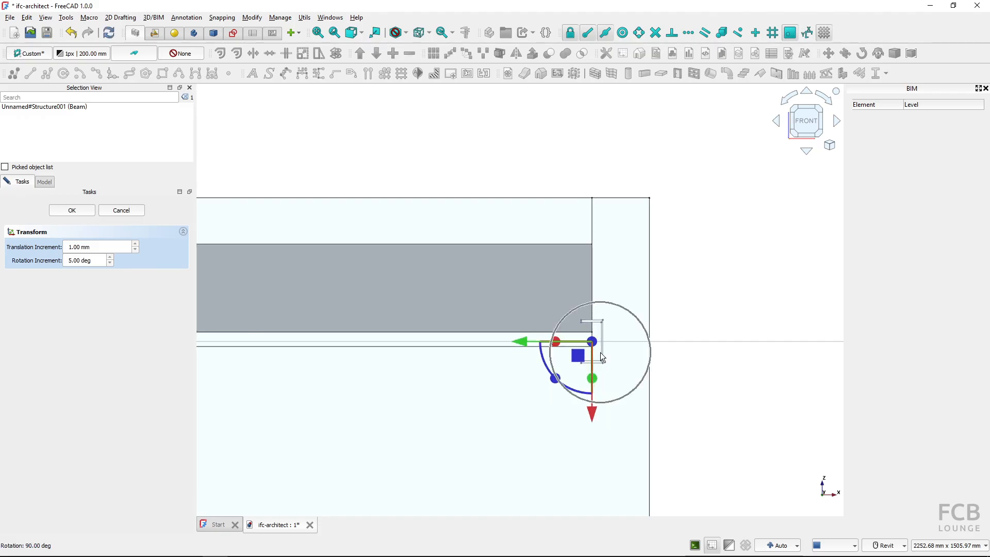
{"action": "left_click", "coordinate": [71, 211]}
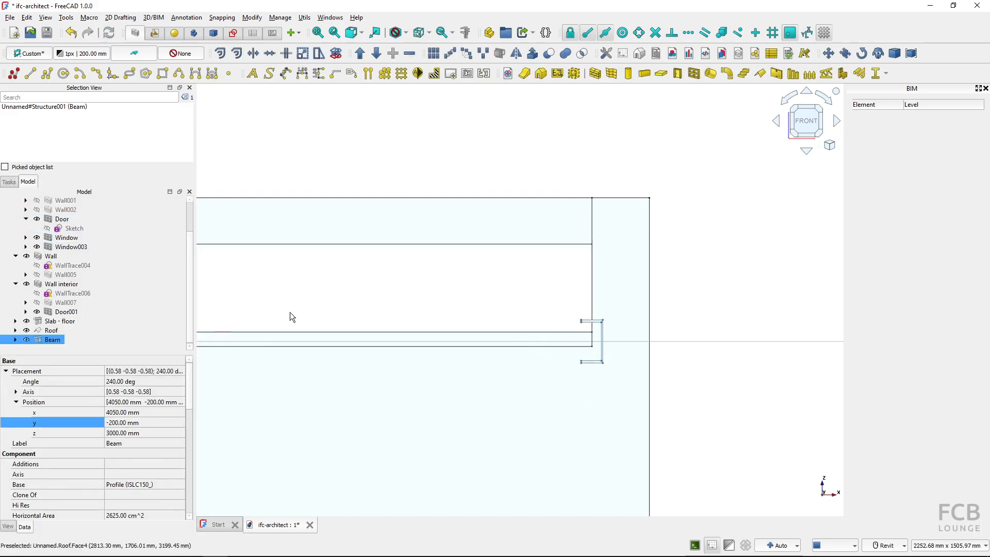
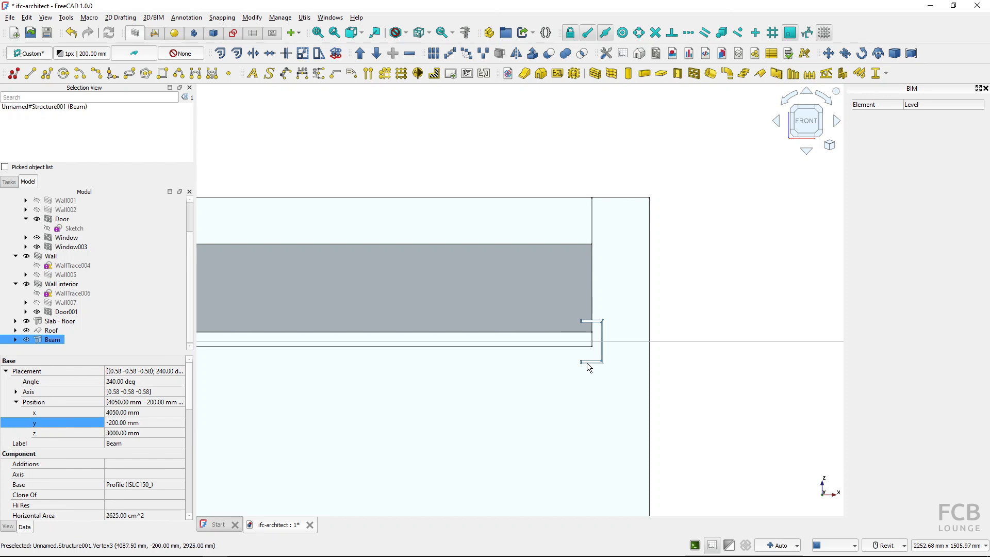
Hide the roof and select the exterior wall around the beam's end.
{"action": "left_click", "coordinate": [520, 294]}
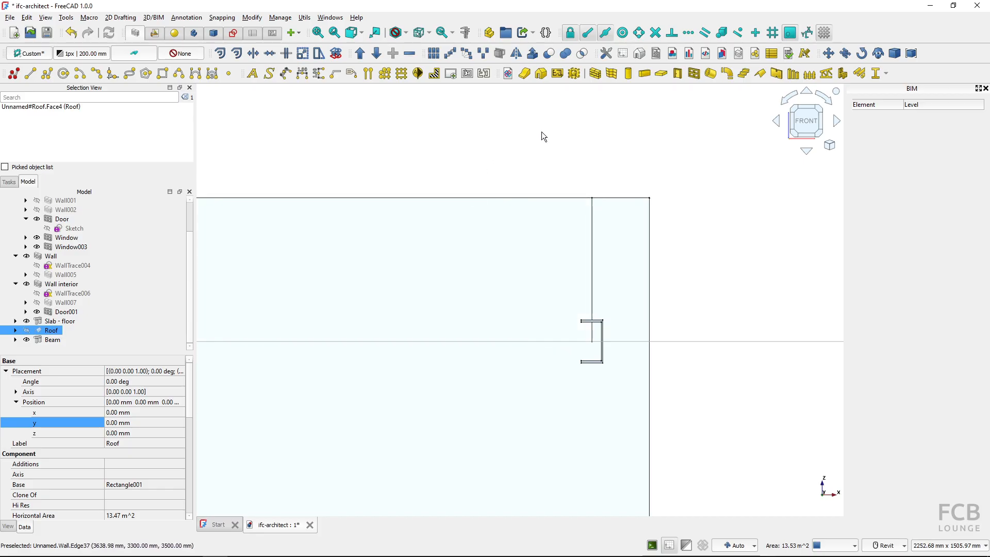
{"action": "left_click", "coordinate": [631, 256]}
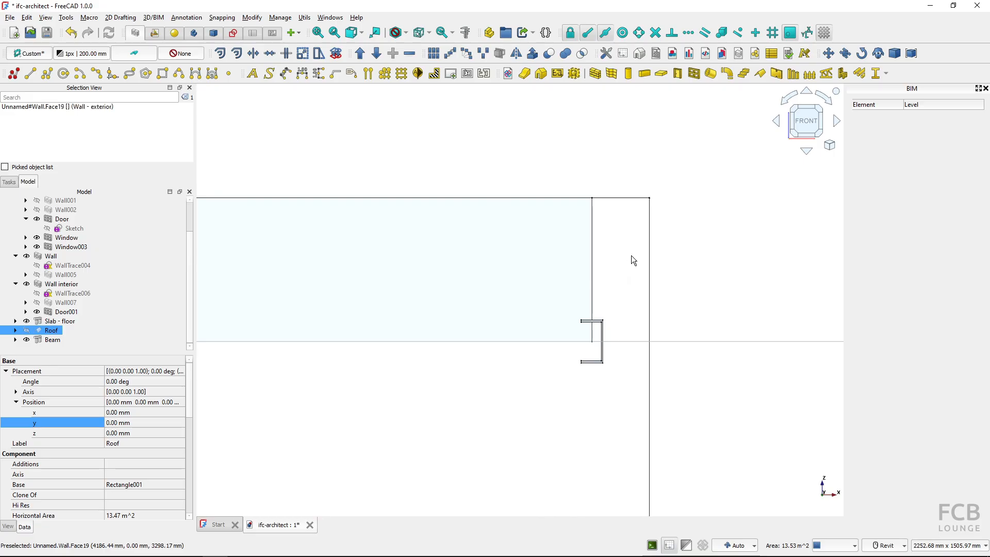
Align the working plane to the exterior wall's front face and move the beam by its upper outer corner to the wall's inner corner.
{"action": "left_click", "coordinate": [25, 55]}
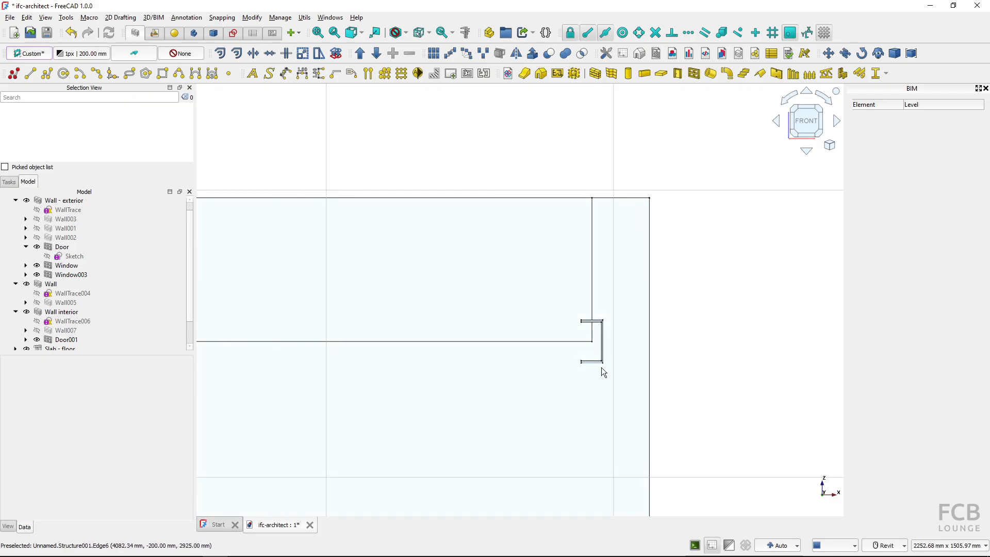
{"action": "left_click", "coordinate": [602, 348]}
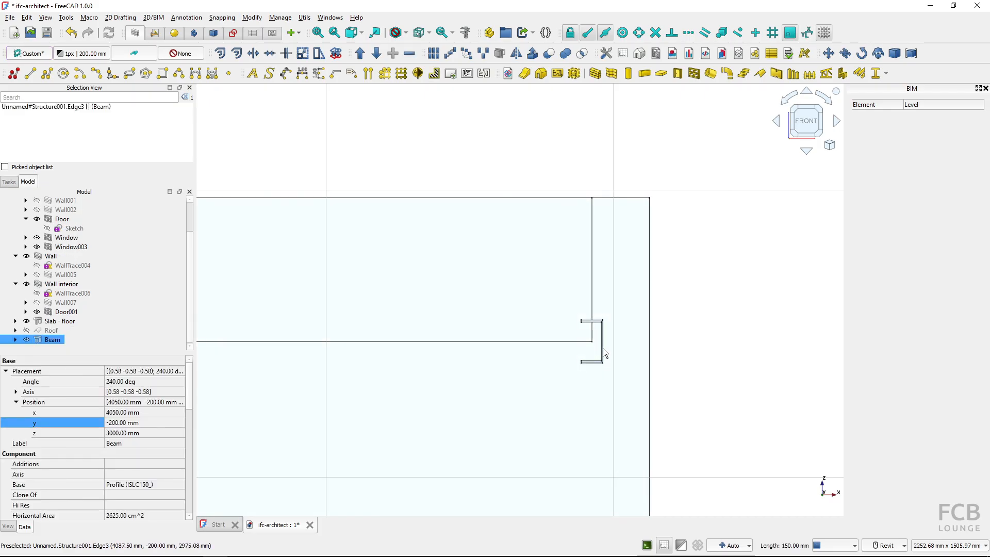
{"action": "left_click", "coordinate": [828, 53]}
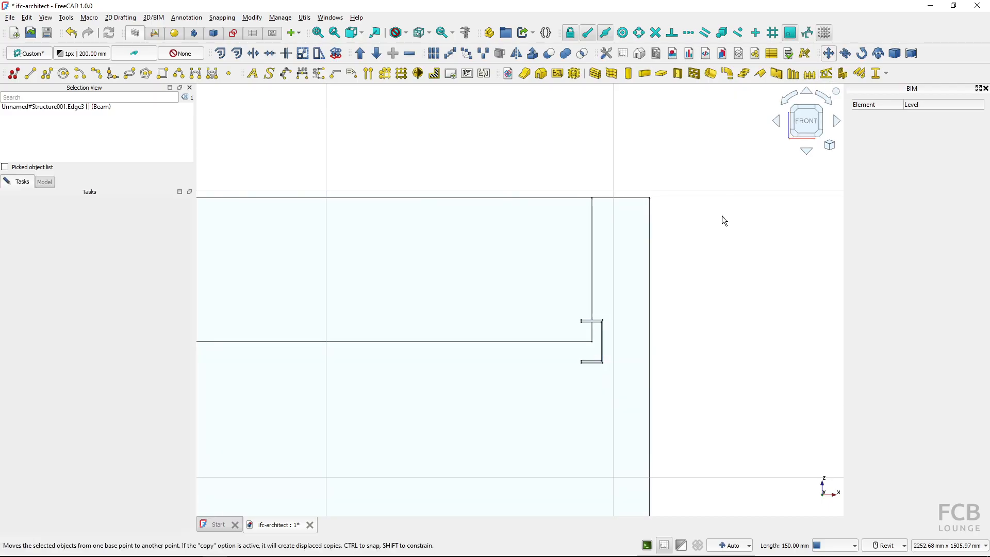
{"action": "left_click", "coordinate": [604, 320]}
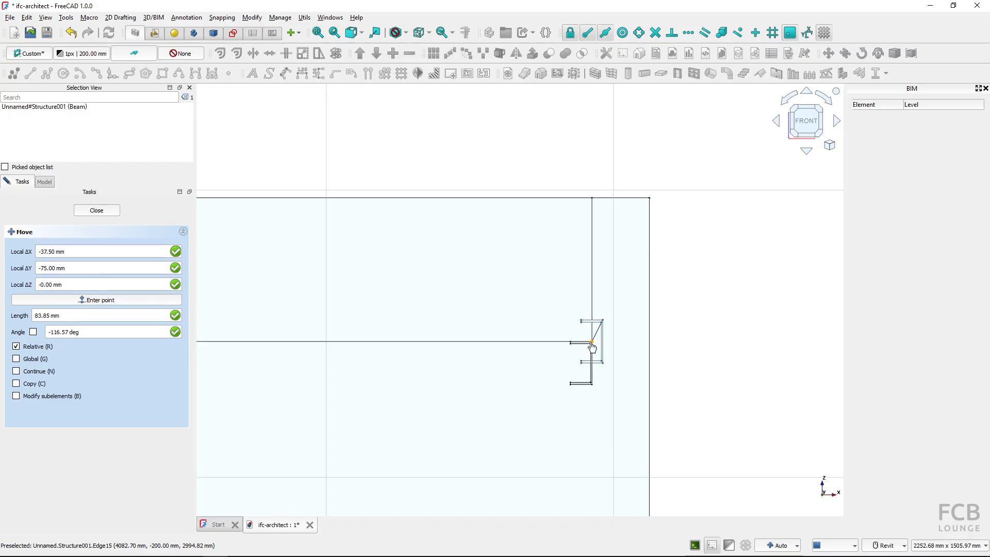
{"action": "left_click", "coordinate": [591, 342]}
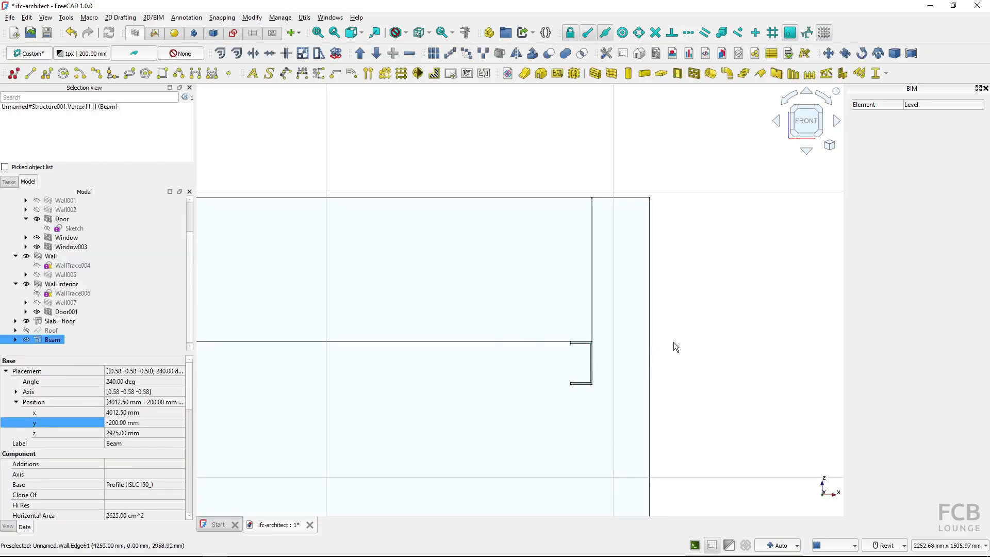
Show the roof and rotate the beam -5° in the side plane with Transform to follow the roof slope.
{"action": "left_click", "coordinate": [27, 330]}
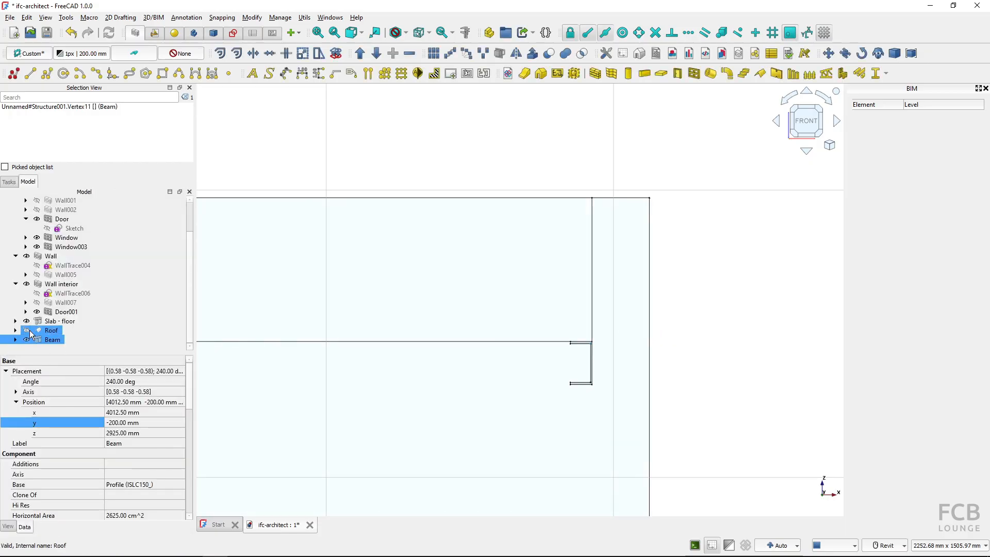
{"action": "middle_click_drag", "start_coordinate": [559, 303], "coordinate": [498, 326], "text": "shift"}
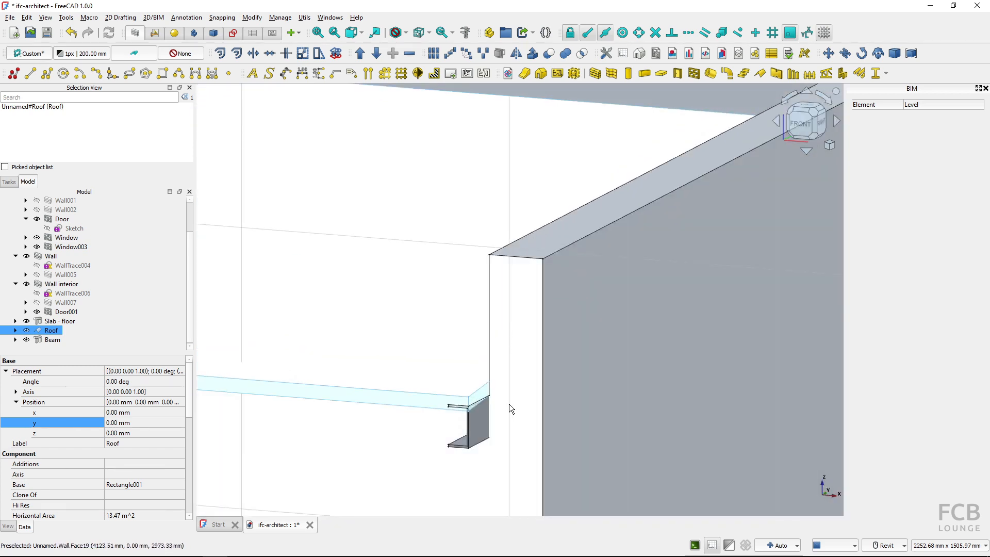
{"action": "key", "text": "3"}
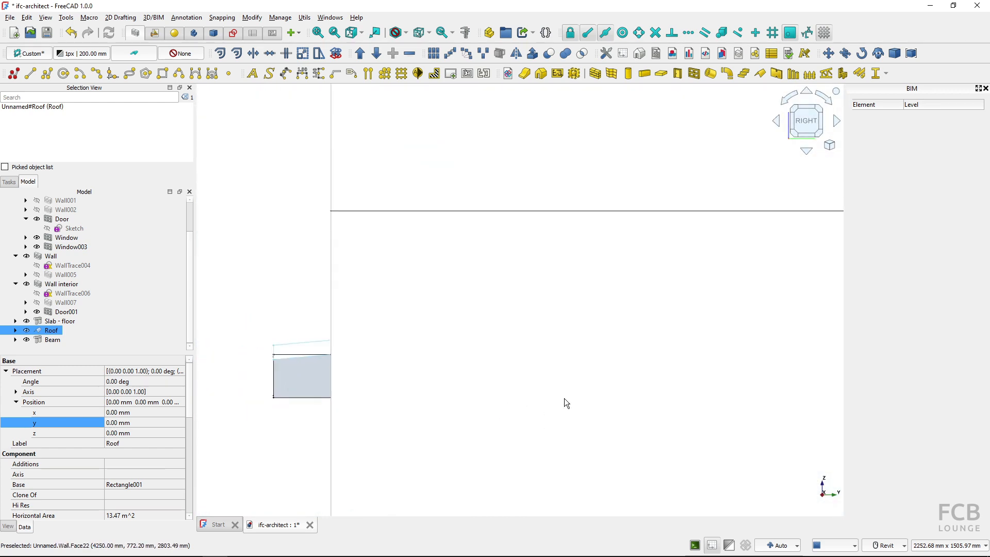
{"action": "scroll", "coordinate": [515, 258], "scroll_direction": "down", "scroll_amount": 2}
{"action": "scroll", "coordinate": [421, 298], "scroll_direction": "up", "scroll_amount": 3}
{"action": "left_click", "coordinate": [430, 380]}
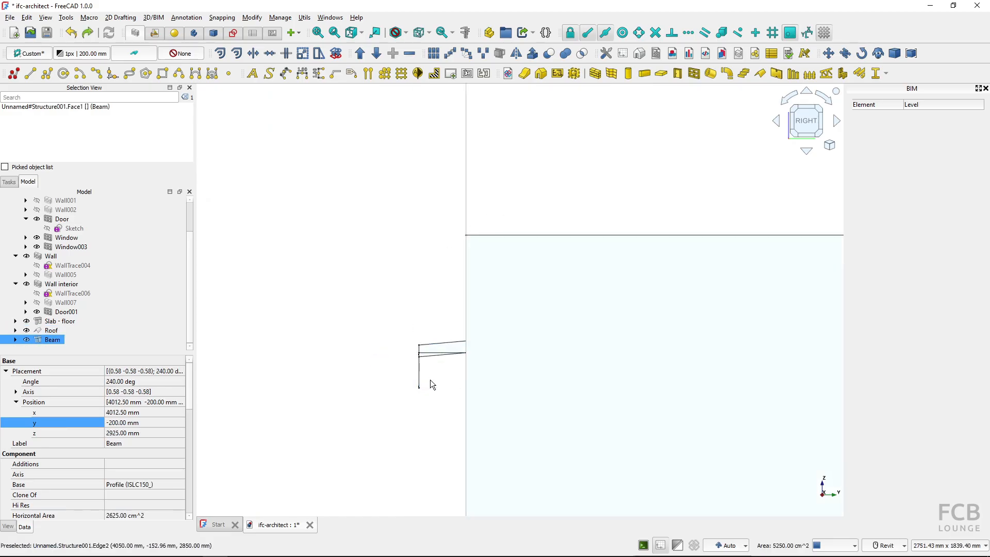
{"action": "right_click", "coordinate": [430, 381]}
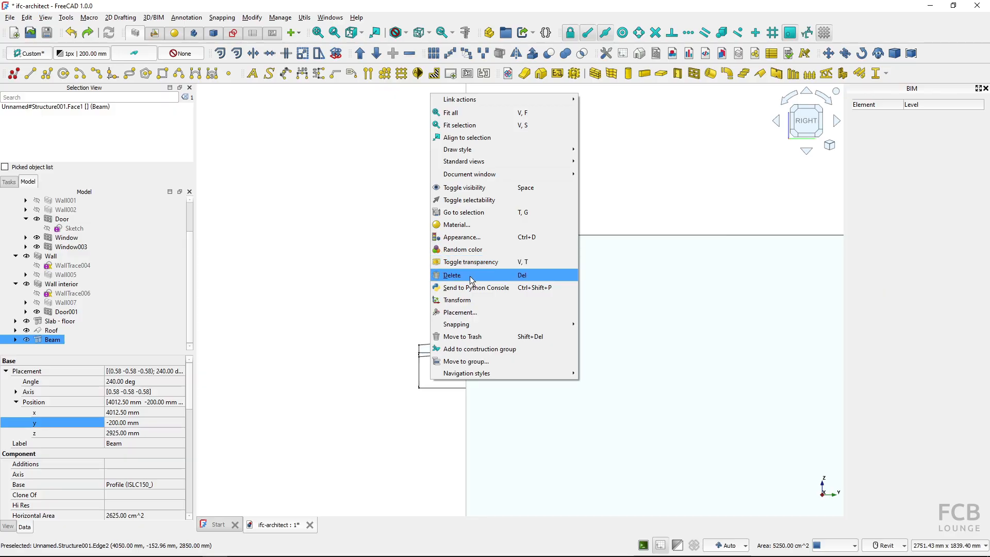
{"action": "left_click", "coordinate": [467, 300]}
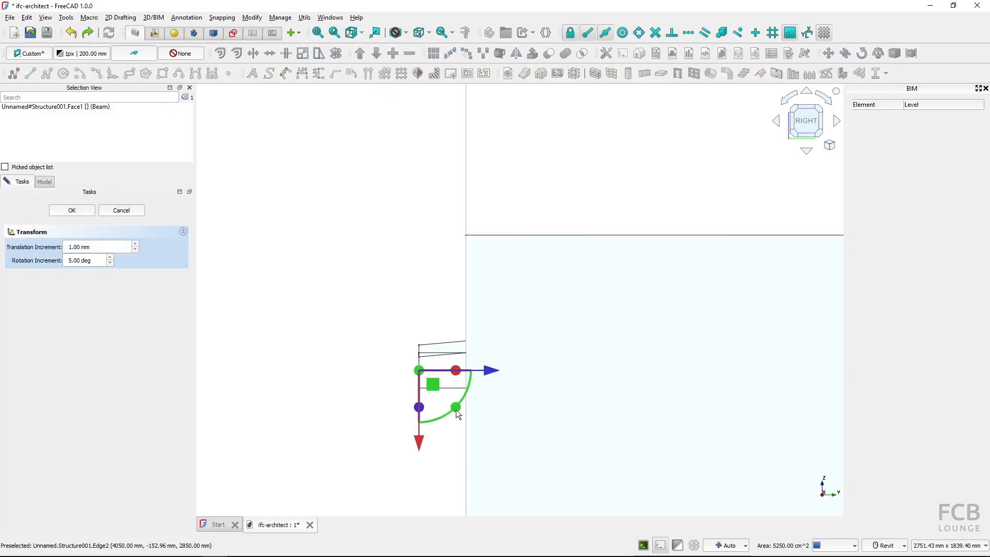
{"action": "left_click_drag", "start_coordinate": [457, 409], "coordinate": [465, 410]}
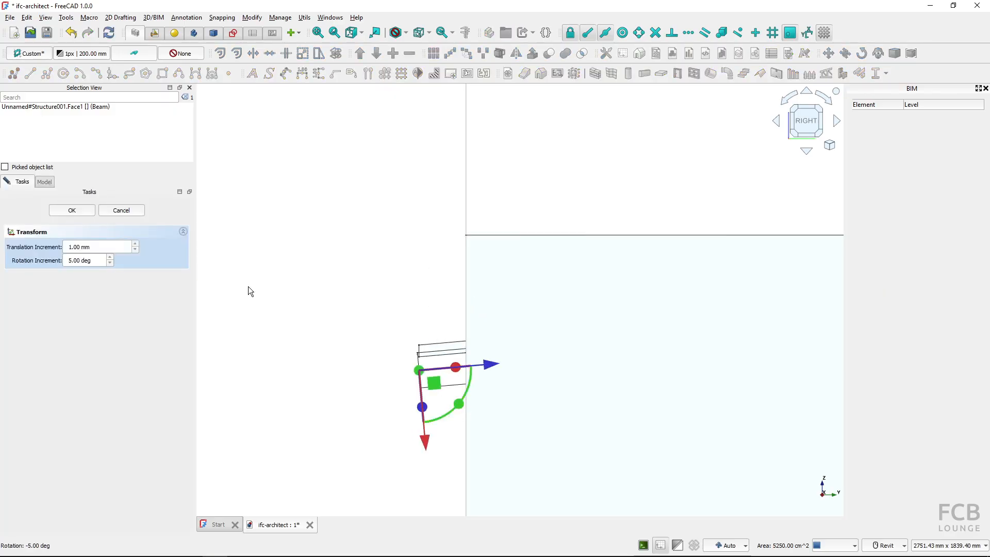
{"action": "left_click", "coordinate": [85, 213]}
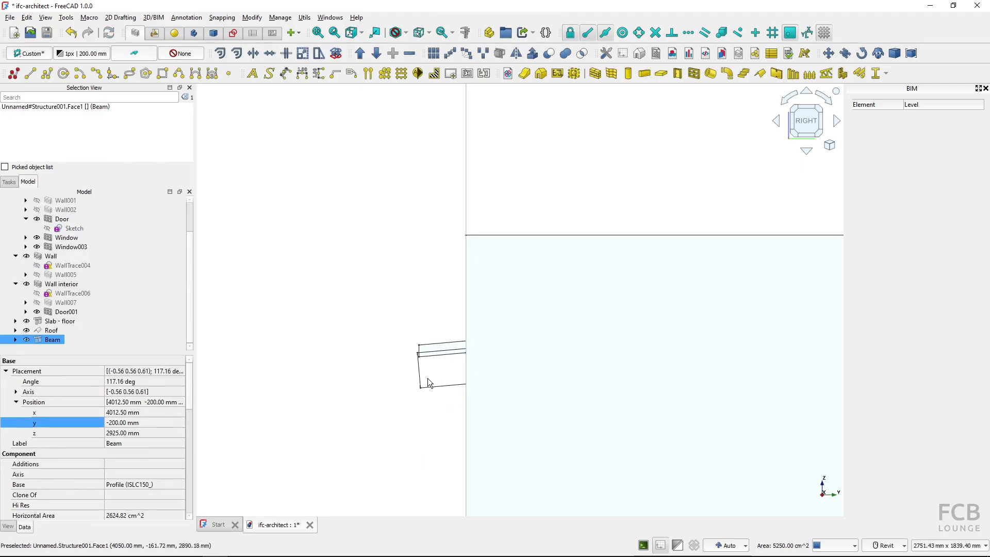
Turn off working plane snapping and move the beam by its upper front corner to the roof's lower front corner.
{"action": "scroll", "coordinate": [421, 370], "scroll_direction": "up", "scroll_amount": 5}
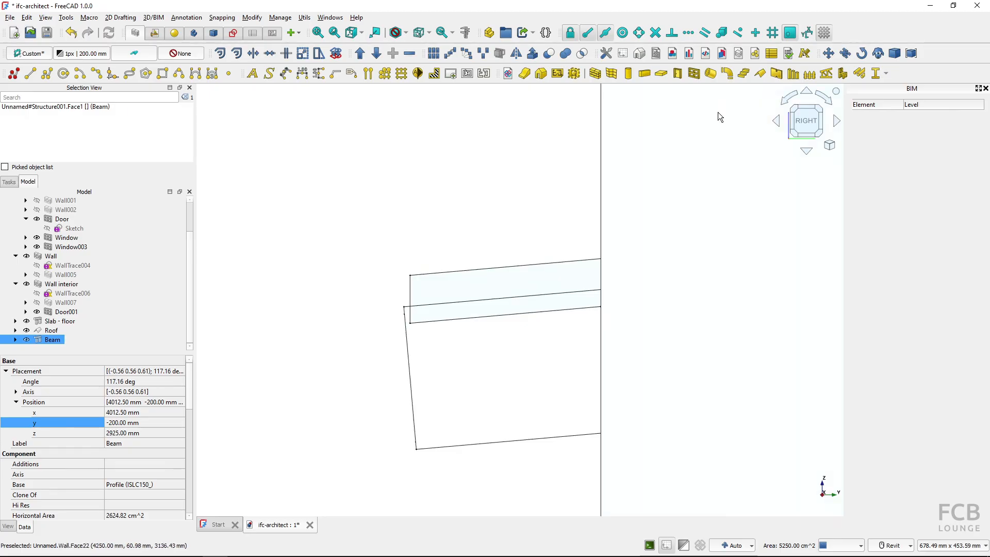
{"action": "key", "text": "ctrl"}
{"action": "left_click", "coordinate": [791, 35]}
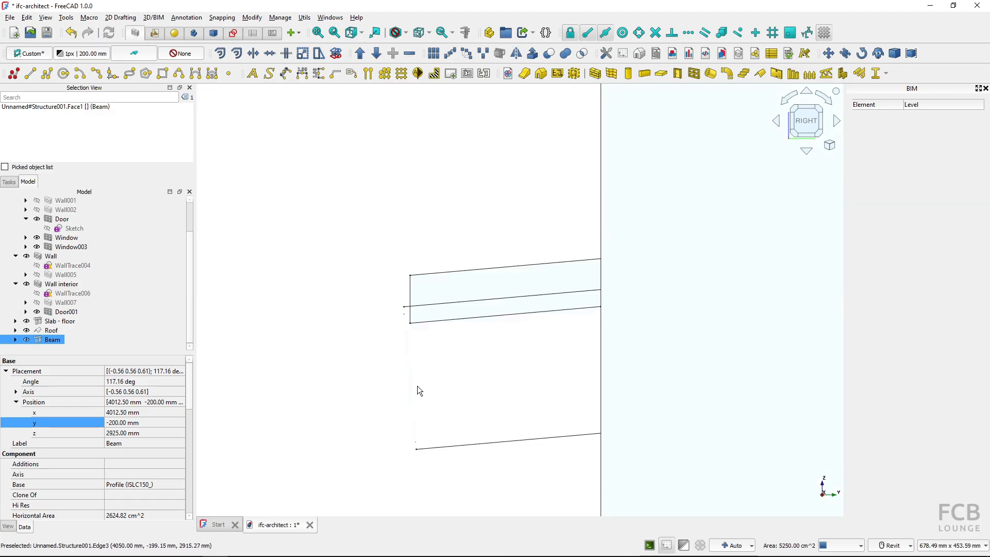
{"action": "middle_click_drag", "start_coordinate": [358, 364], "coordinate": [406, 407], "text": "shift"}
{"action": "left_click", "coordinate": [488, 428]}
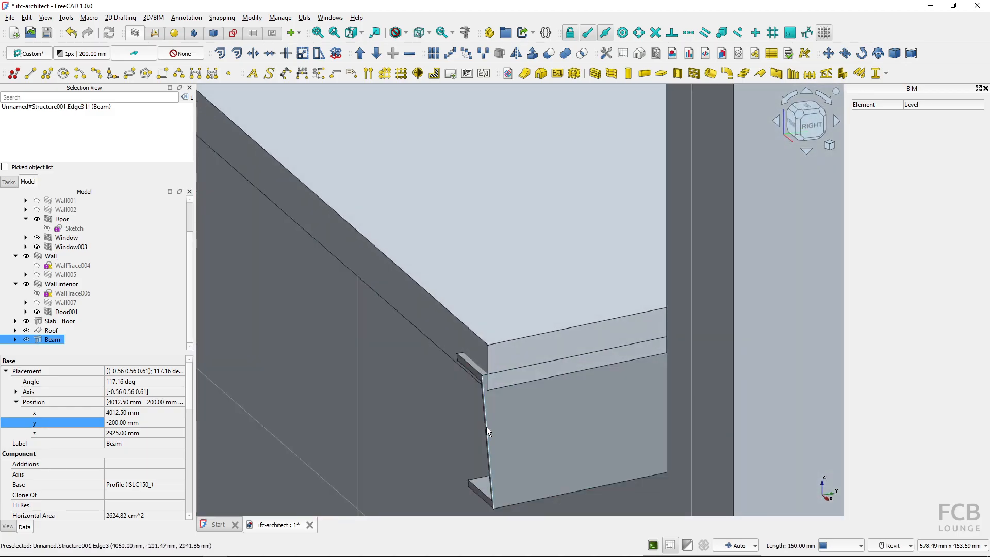
{"action": "left_click", "coordinate": [828, 53]}
{"action": "scroll", "coordinate": [490, 356], "scroll_direction": "up", "scroll_amount": 5}
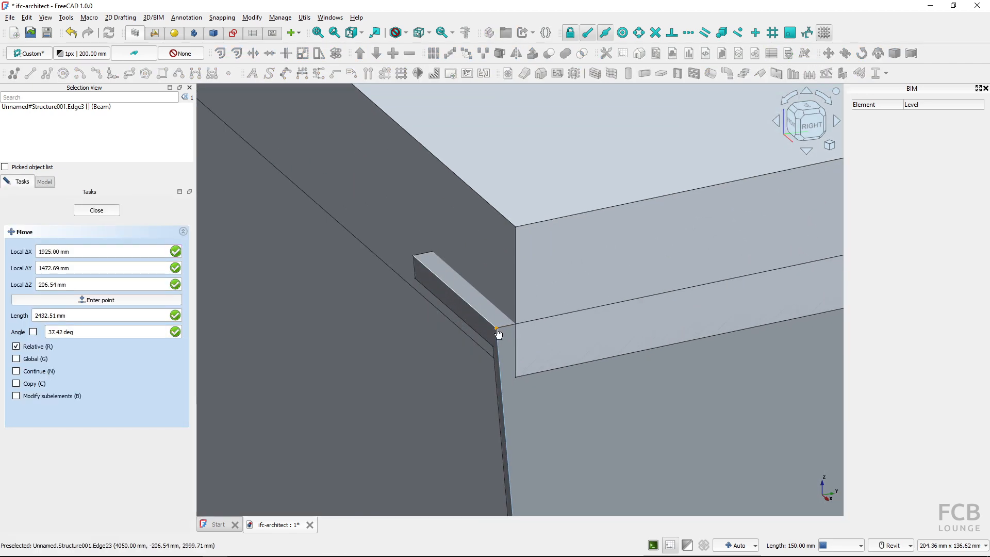
{"action": "left_click", "coordinate": [497, 328]}
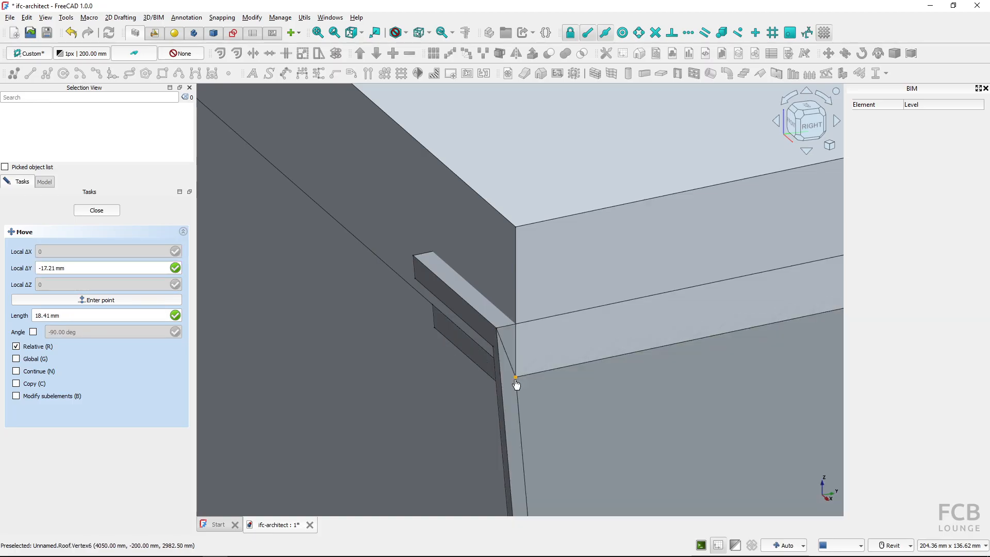
{"action": "left_click", "coordinate": [514, 379]}
Set the draw style to Wireframe in the right side view so the beam can be seen through the walls.
{"action": "key", "text": "3"}
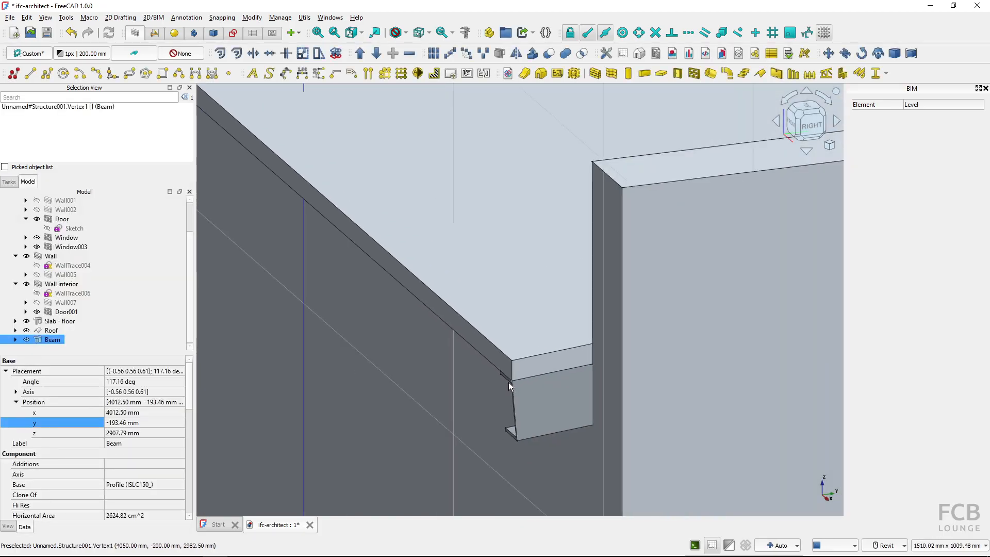
{"action": "scroll", "coordinate": [505, 384], "scroll_direction": "down", "scroll_amount": 9}
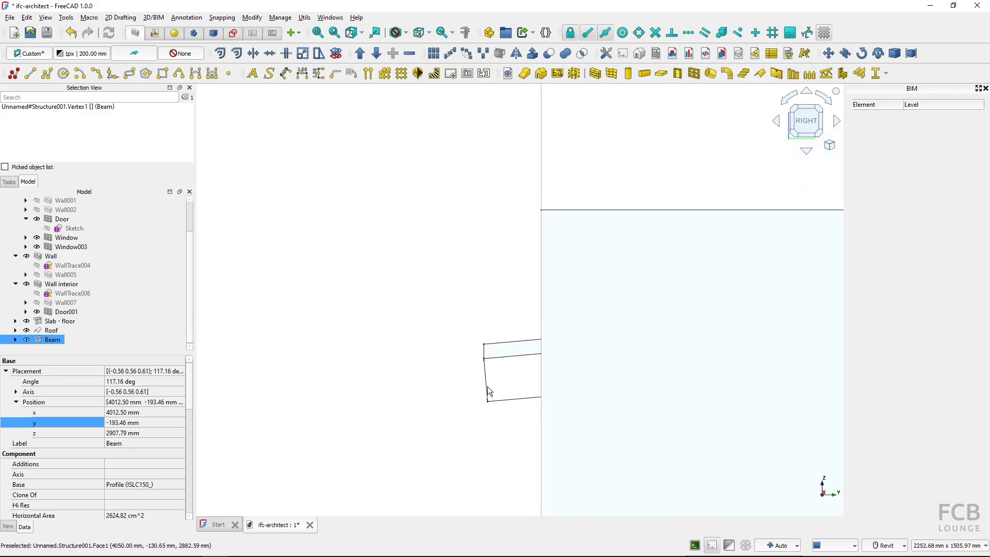
{"action": "scroll", "coordinate": [479, 259], "scroll_direction": "up", "scroll_amount": 3}
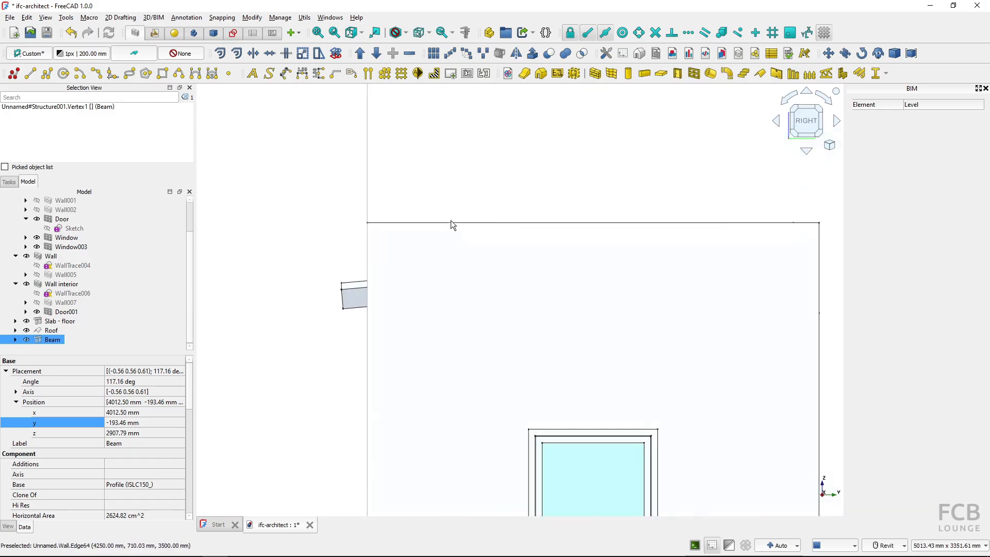
{"action": "middle_click_drag", "start_coordinate": [447, 230], "coordinate": [402, 228]}
{"action": "scroll", "coordinate": [402, 228], "scroll_direction": "down", "scroll_amount": 2}
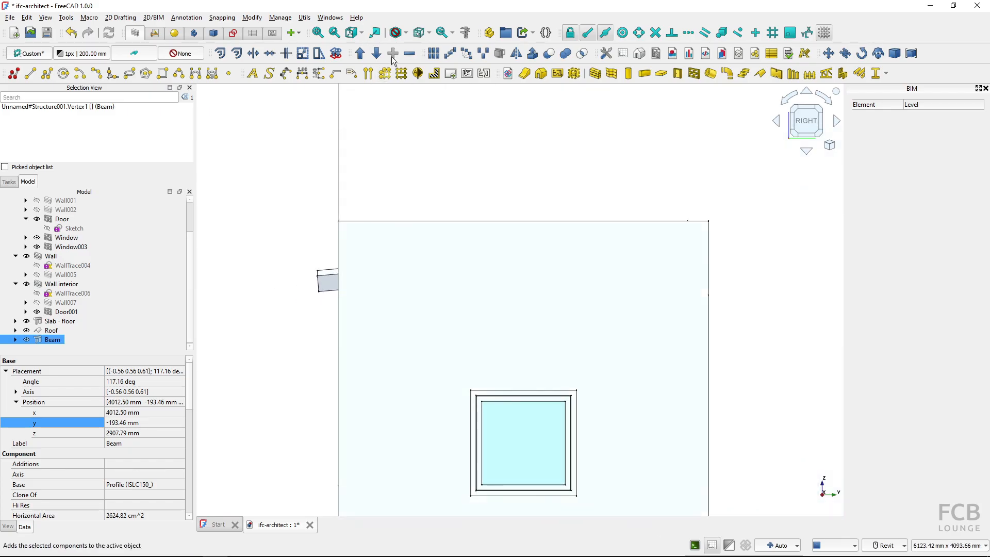
{"action": "left_click", "coordinate": [407, 32]}
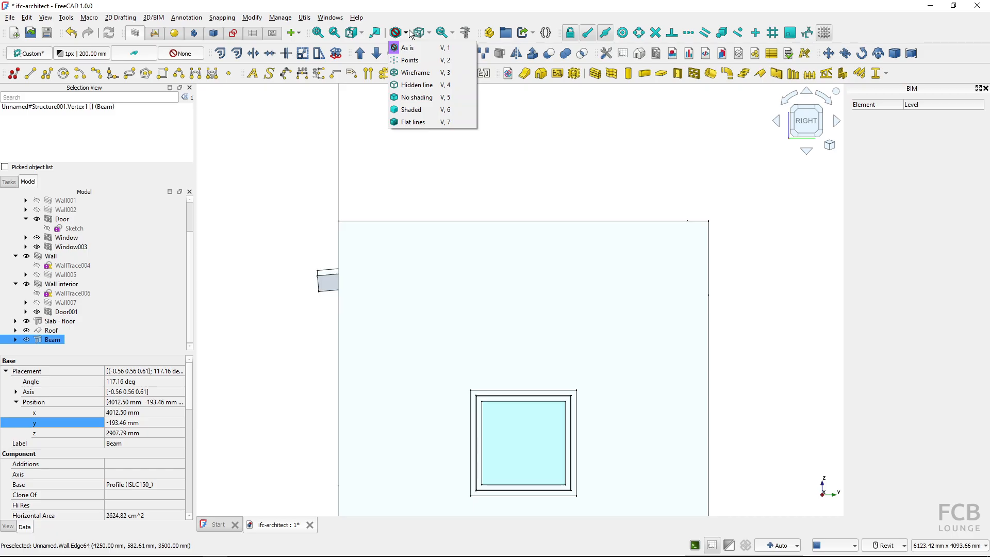
{"action": "left_click", "coordinate": [415, 73]}
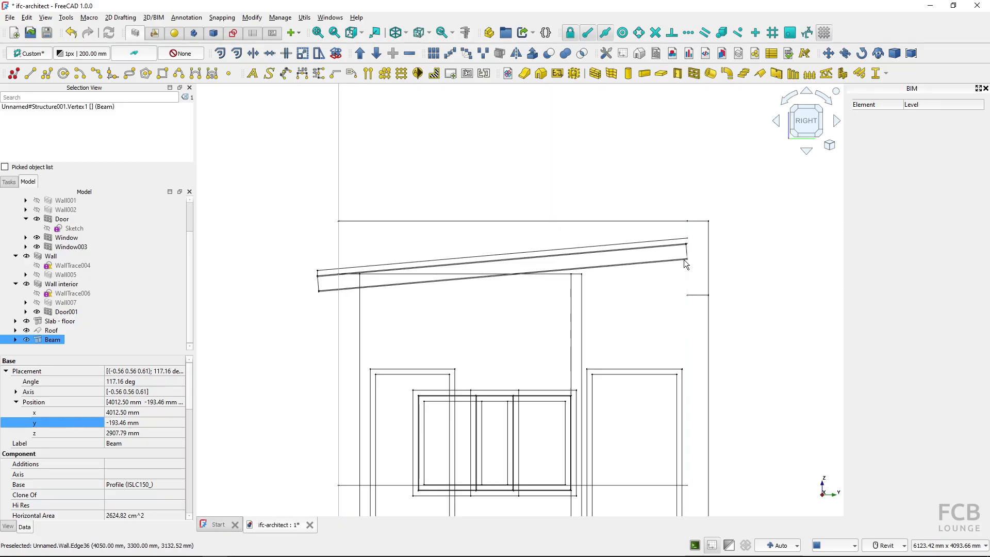
Set the beam's length to 3600 mm so it extends into the rear wall.
{"action": "scroll", "coordinate": [684, 259], "scroll_direction": "up", "scroll_amount": 5}
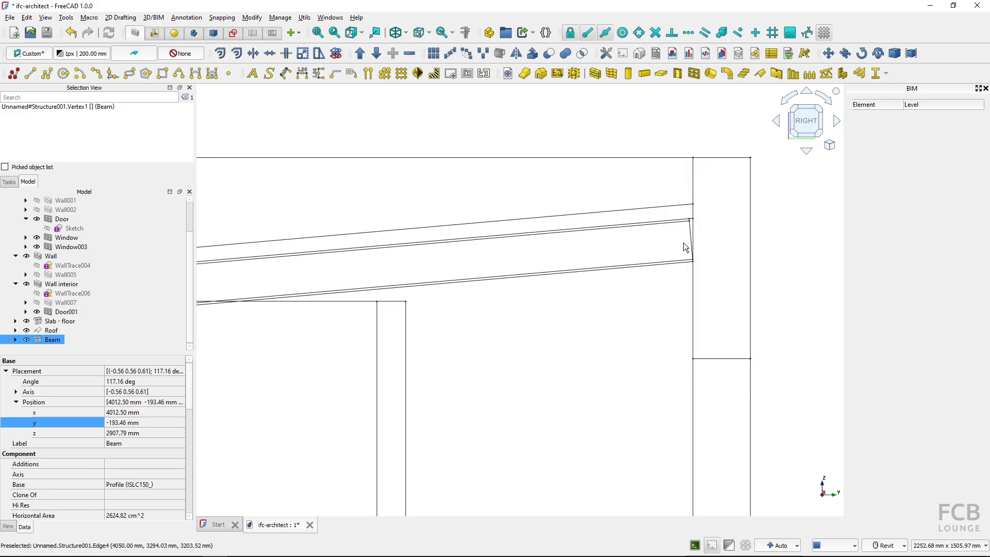
{"action": "left_click", "coordinate": [614, 267]}
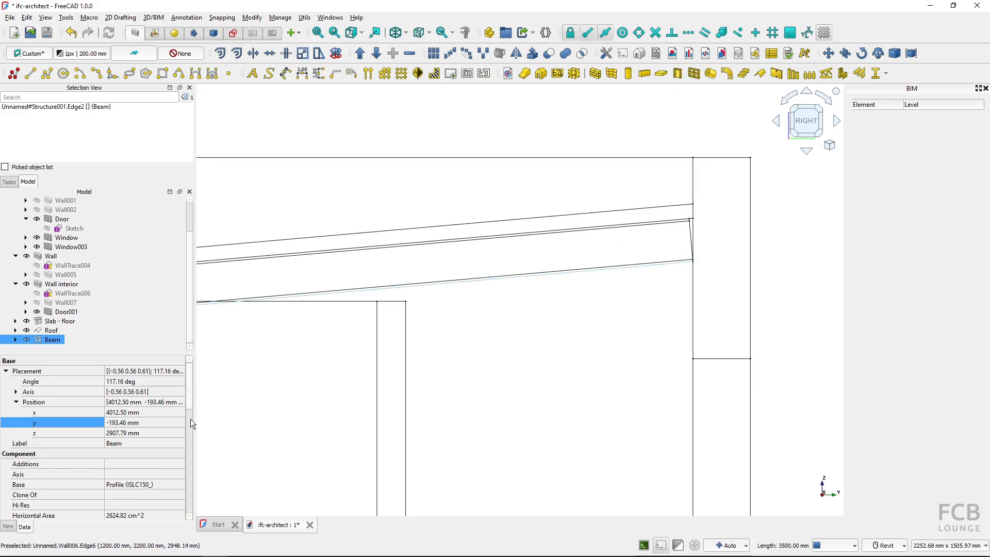
{"action": "left_click_drag", "start_coordinate": [190, 401], "coordinate": [184, 533]}
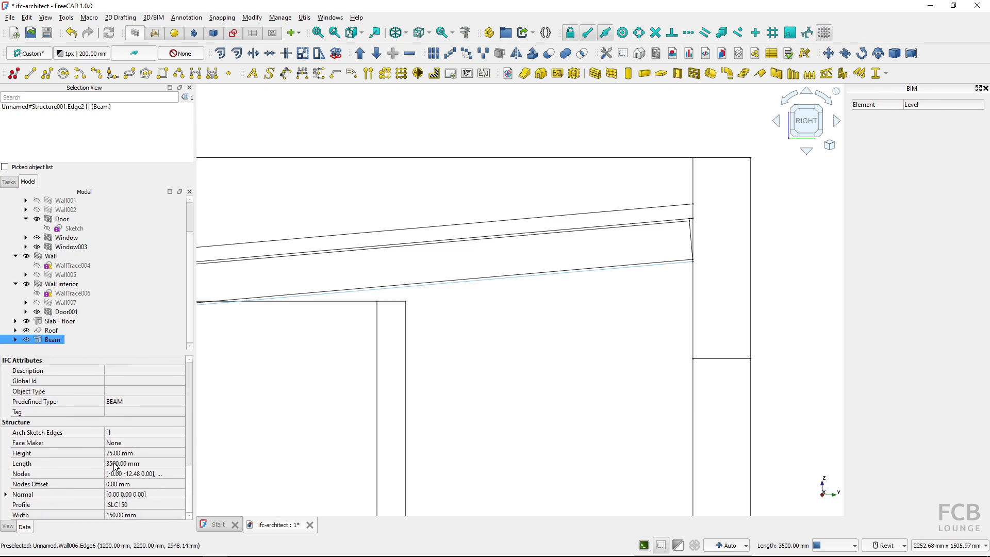
{"action": "left_click", "coordinate": [153, 464]}
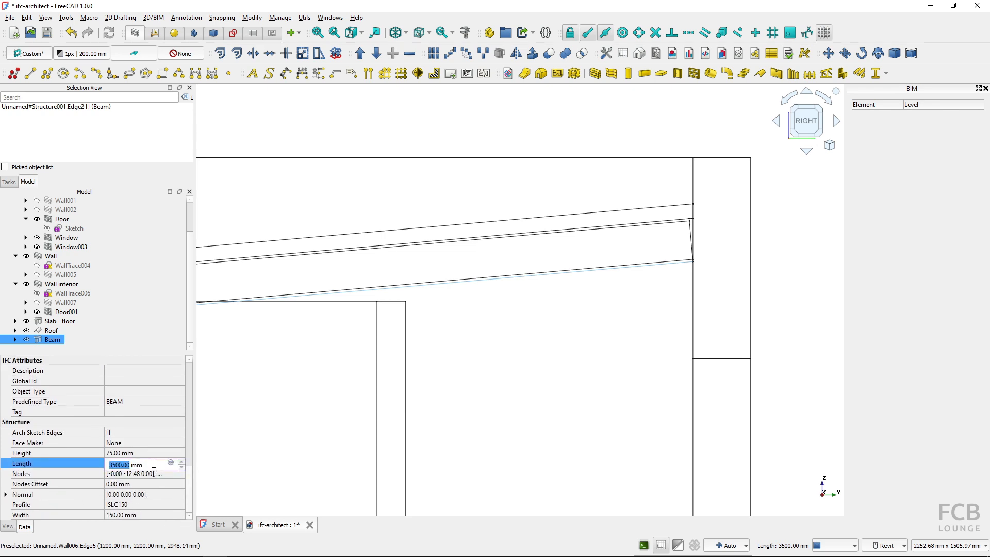
{"action": "type", "text": "36"}
{"action": "key", "text": "Return"}
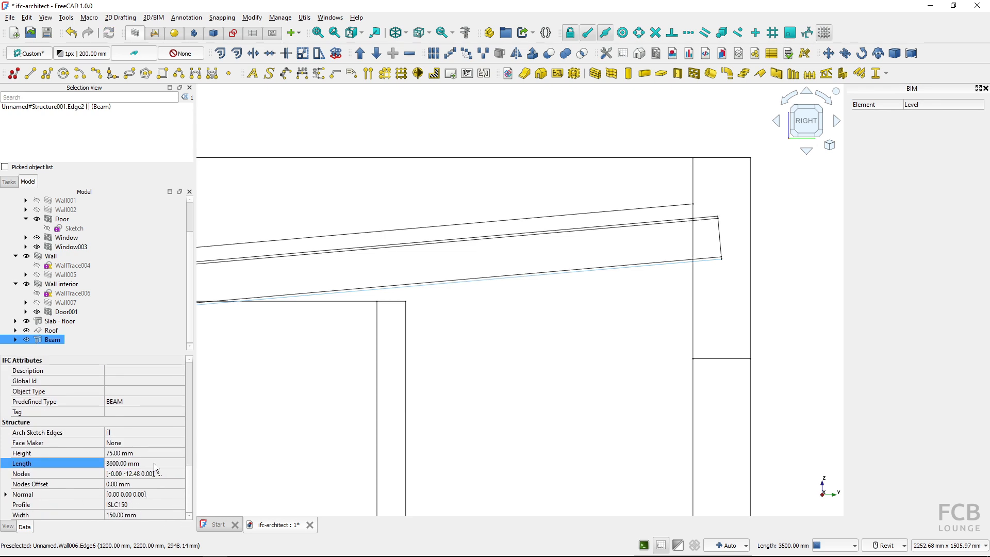
Clear the selection and set the working plane to Top (XY).
{"action": "scroll", "coordinate": [662, 267], "scroll_direction": "down", "scroll_amount": 8}
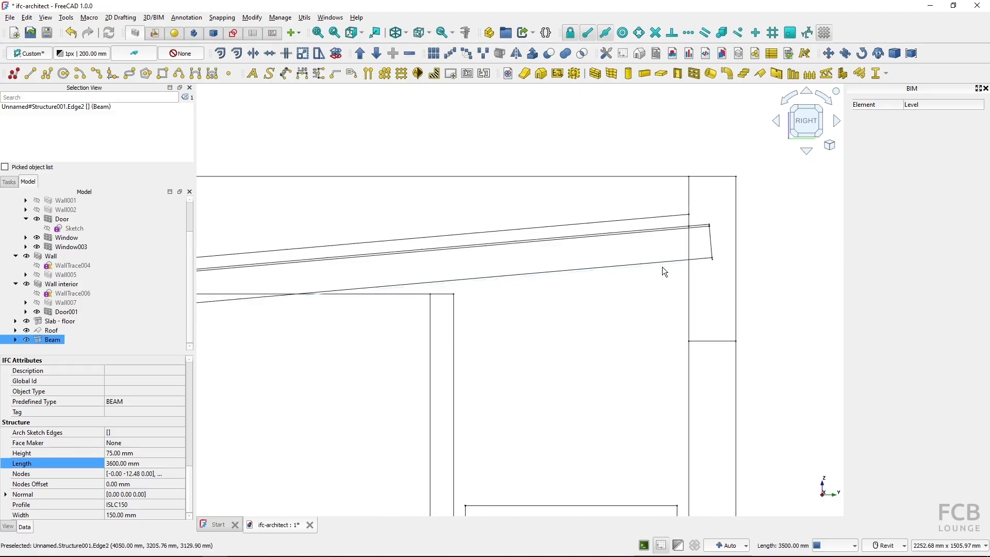
{"action": "middle_click_drag", "start_coordinate": [372, 287], "coordinate": [475, 323], "text": "shift"}
{"action": "left_click", "coordinate": [573, 201]}
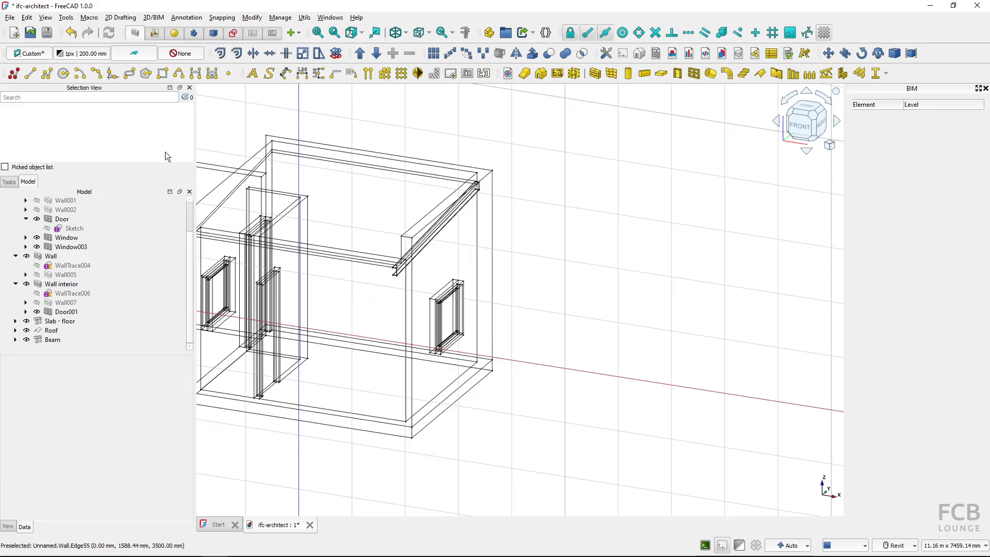
{"action": "left_click", "coordinate": [29, 55]}
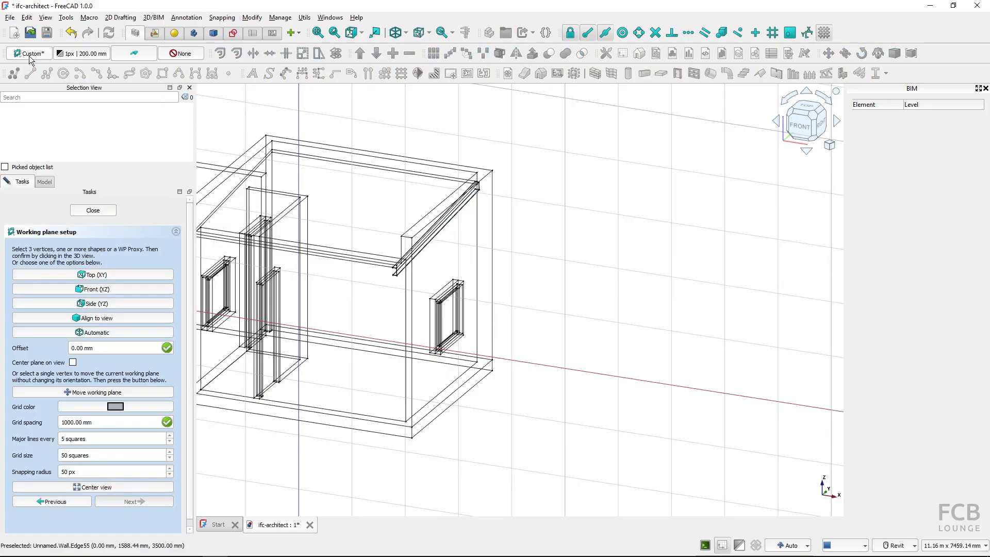
{"action": "left_click", "coordinate": [91, 277]}
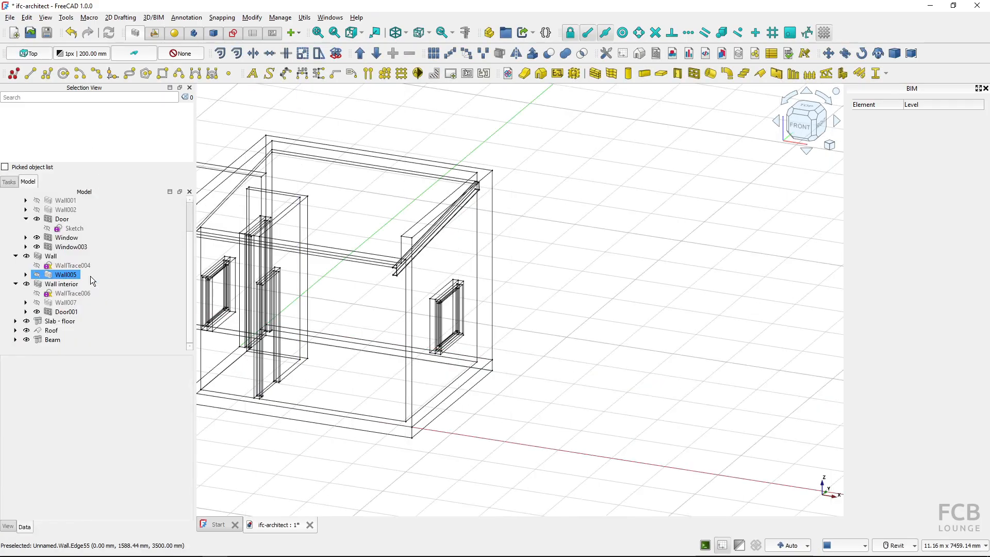
Set the draw style back to As is and view the beam's end beneath the roof's front edge.
{"action": "middle_click_drag", "start_coordinate": [578, 276], "coordinate": [552, 258], "text": "shift"}
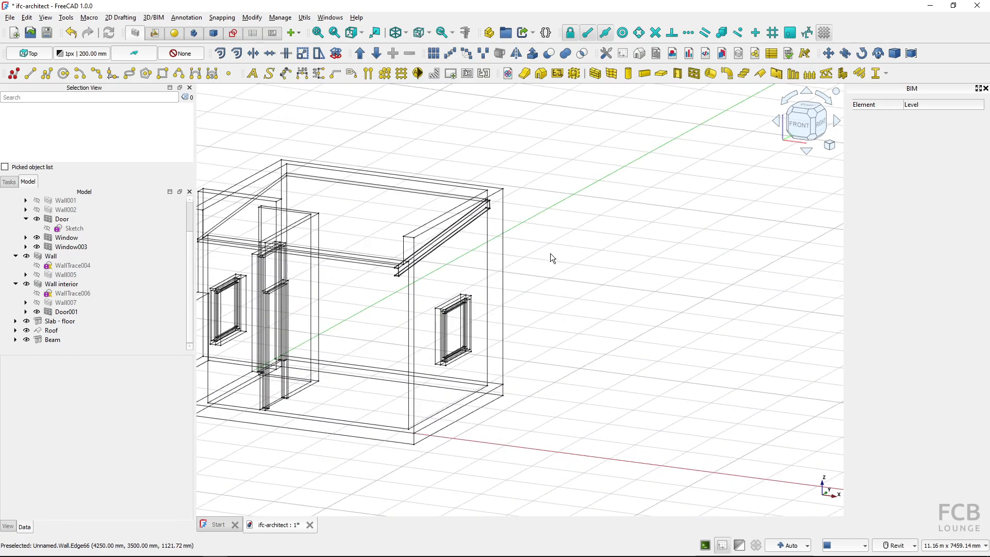
{"action": "left_click", "coordinate": [407, 37]}
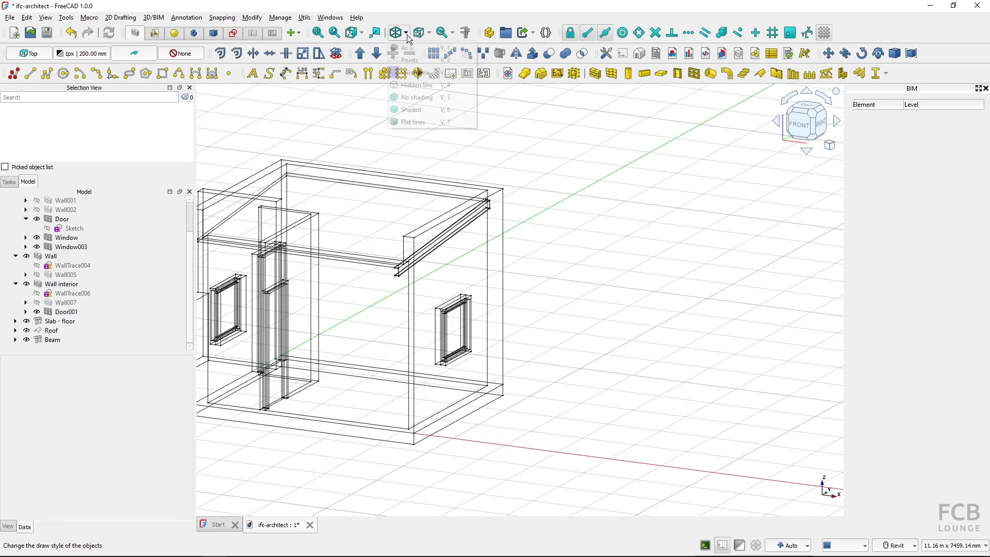
{"action": "left_click", "coordinate": [413, 46]}
{"action": "scroll", "coordinate": [499, 246], "scroll_direction": "up", "scroll_amount": 2}
{"action": "middle_click_drag", "start_coordinate": [424, 327], "coordinate": [528, 338], "text": "shift"}
{"action": "scroll", "coordinate": [453, 308], "scroll_direction": "up", "scroll_amount": 4}
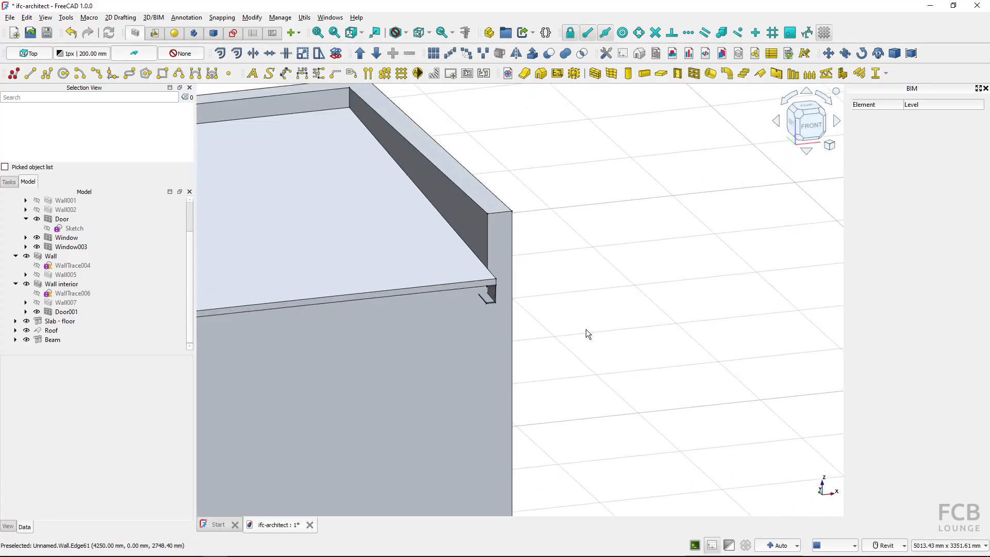
{"action": "scroll", "coordinate": [586, 329], "scroll_direction": "down", "scroll_amount": 2}
{"action": "scroll", "coordinate": [639, 330], "scroll_direction": "down", "scroll_amount": 1}
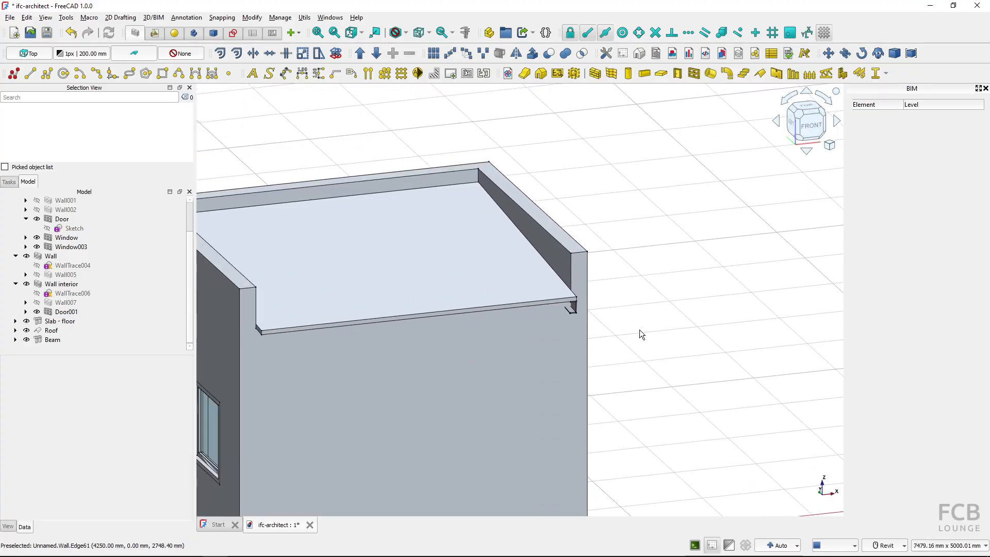
Start an orthogonal array of the roof beam with 4 elements in X and 1 in Y.
{"action": "left_click", "coordinate": [67, 338]}
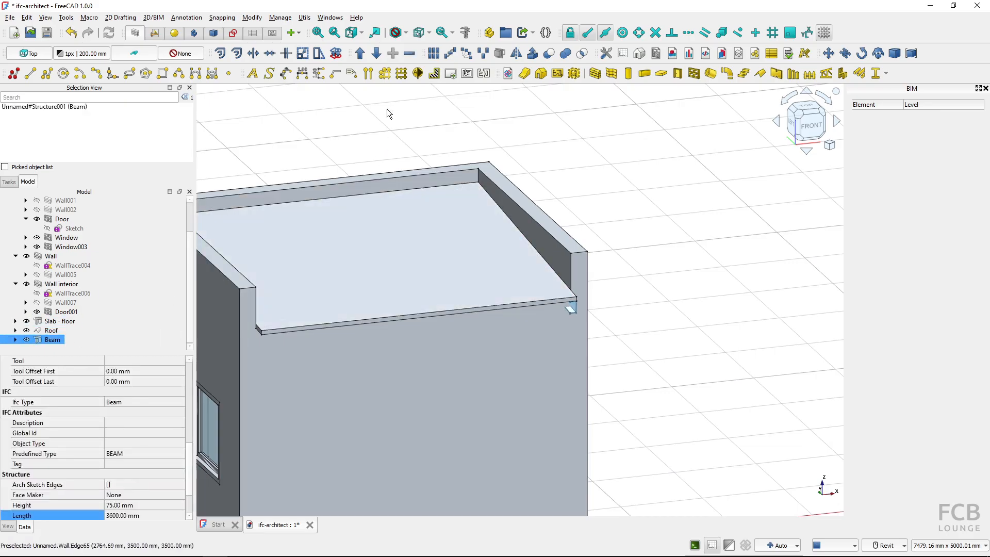
{"action": "left_click", "coordinate": [432, 55]}
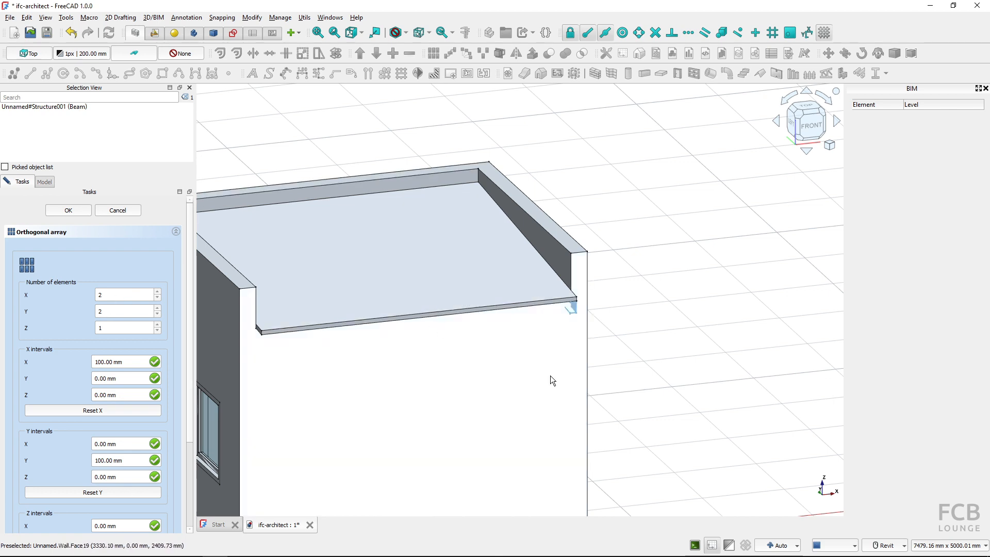
{"action": "middle_click_drag", "start_coordinate": [823, 487], "coordinate": [830, 495], "text": "shift"}
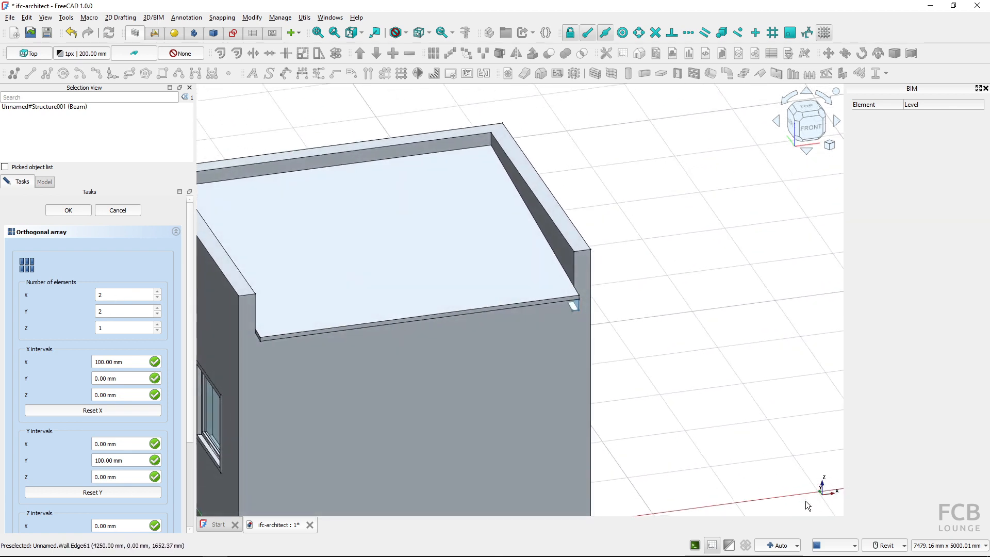
{"action": "left_click", "coordinate": [117, 295]}
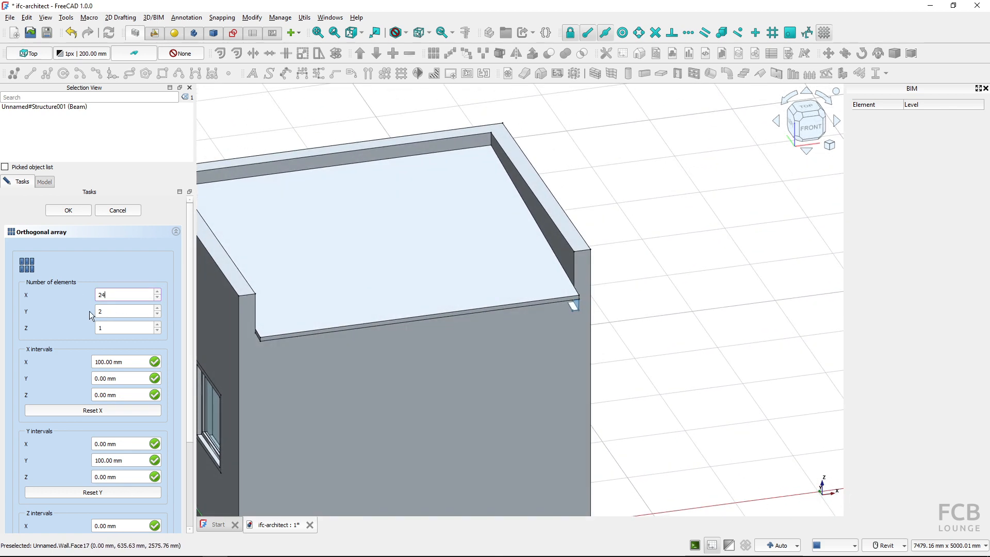
{"action": "type", "text": "4"}
{"action": "left_click", "coordinate": [115, 313]}
{"action": "key", "text": "Tab"}
{"action": "key", "text": "Tab"}
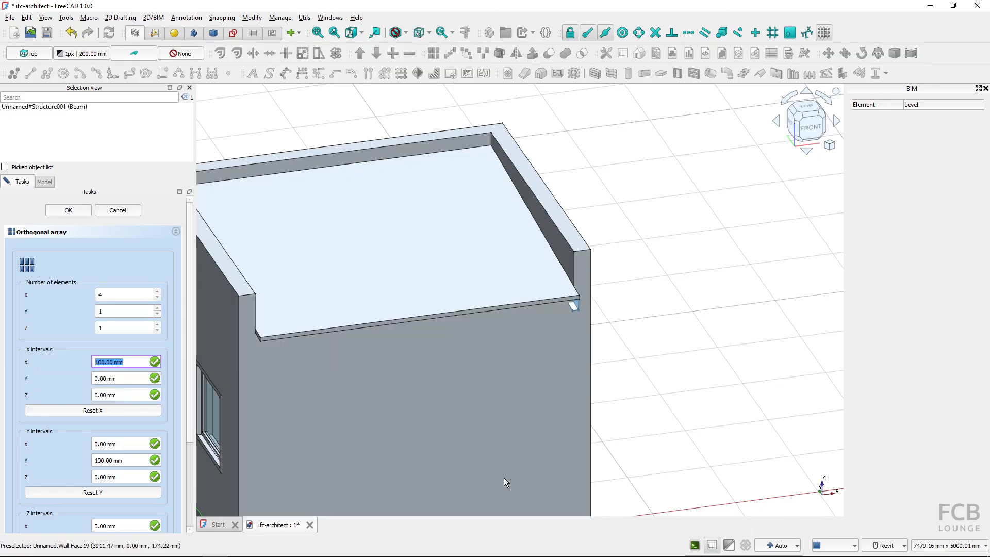
Set the array's X interval to -1200 mm with 1 element in Z and create the array.
{"action": "type", "text": "-1200"}
{"action": "left_click", "coordinate": [117, 328]}
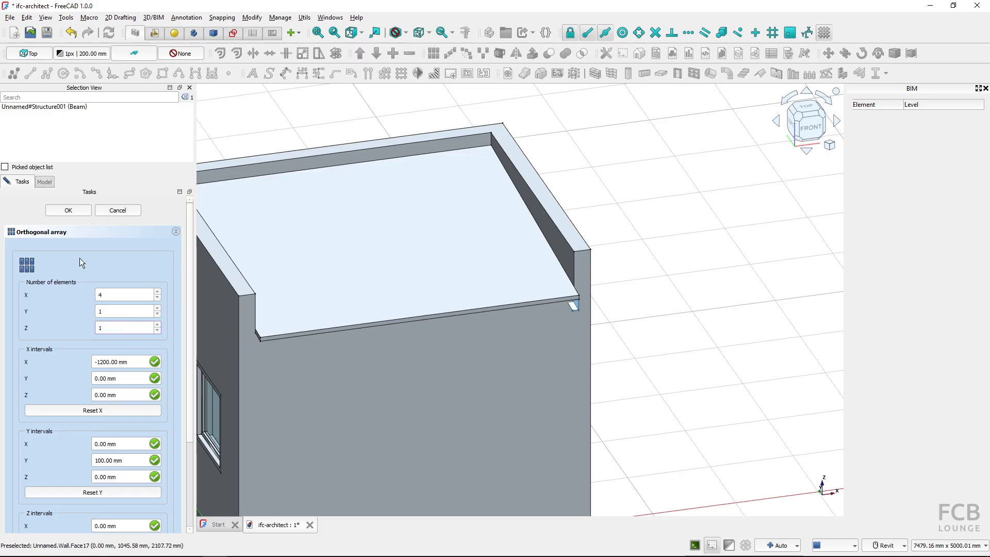
{"action": "left_click", "coordinate": [68, 209]}
{"action": "middle_click_drag", "start_coordinate": [227, 367], "coordinate": [309, 341]}
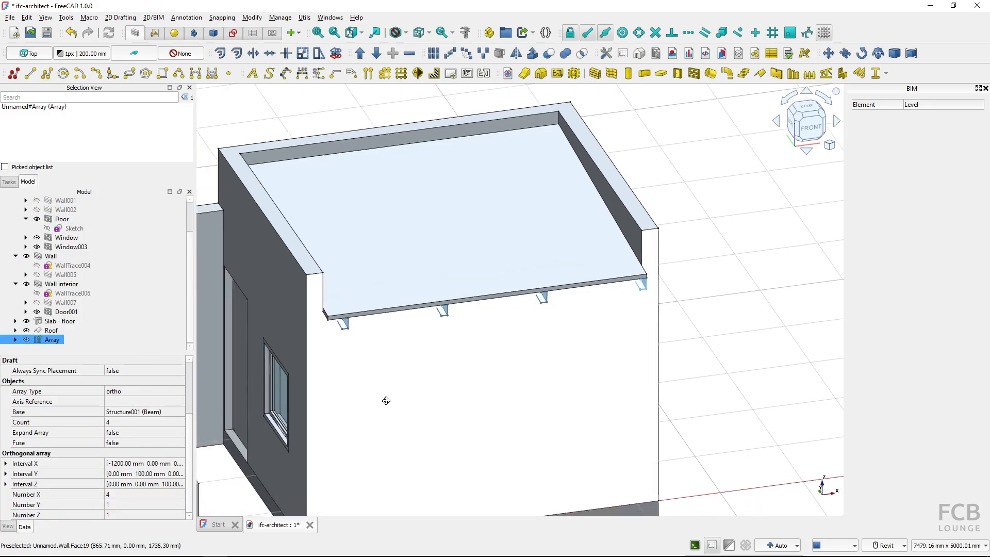
{"action": "middle_click_drag", "start_coordinate": [552, 326], "coordinate": [660, 283]}
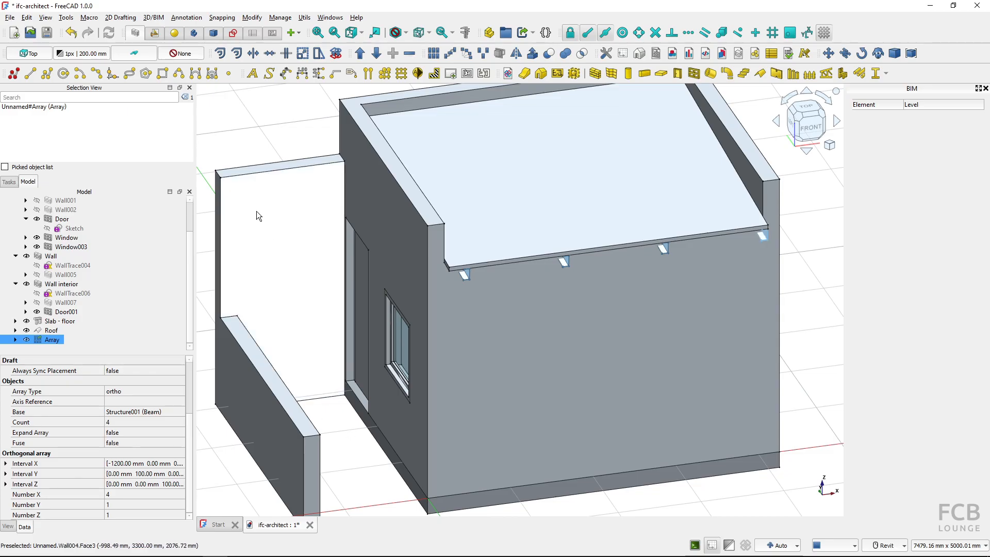
Align the working plane to the top face of the lower rear wall beside the building and clear the selection.
{"action": "key", "text": "2"}
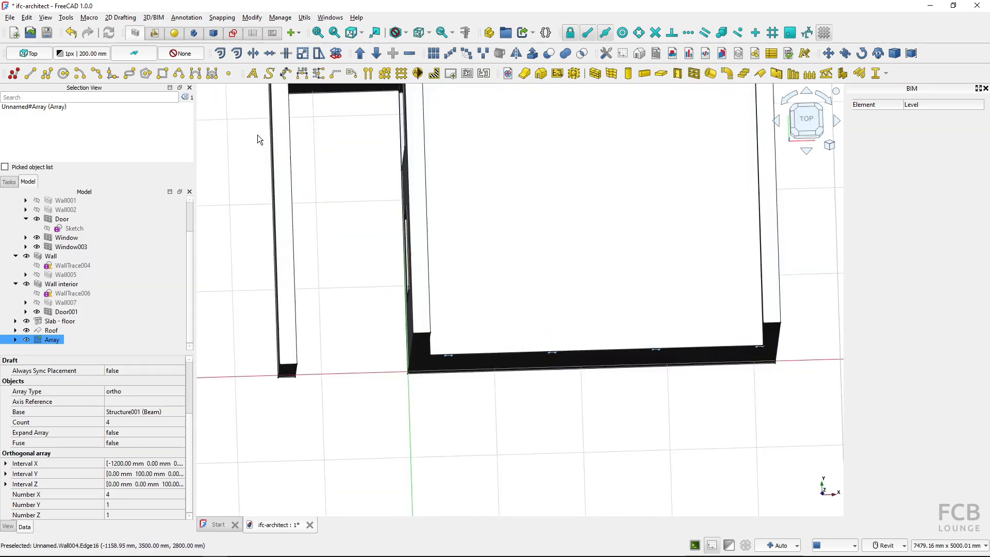
{"action": "middle_click_drag", "start_coordinate": [368, 245], "coordinate": [349, 118], "text": "shift"}
{"action": "scroll", "coordinate": [339, 109], "scroll_direction": "up", "scroll_amount": 3}
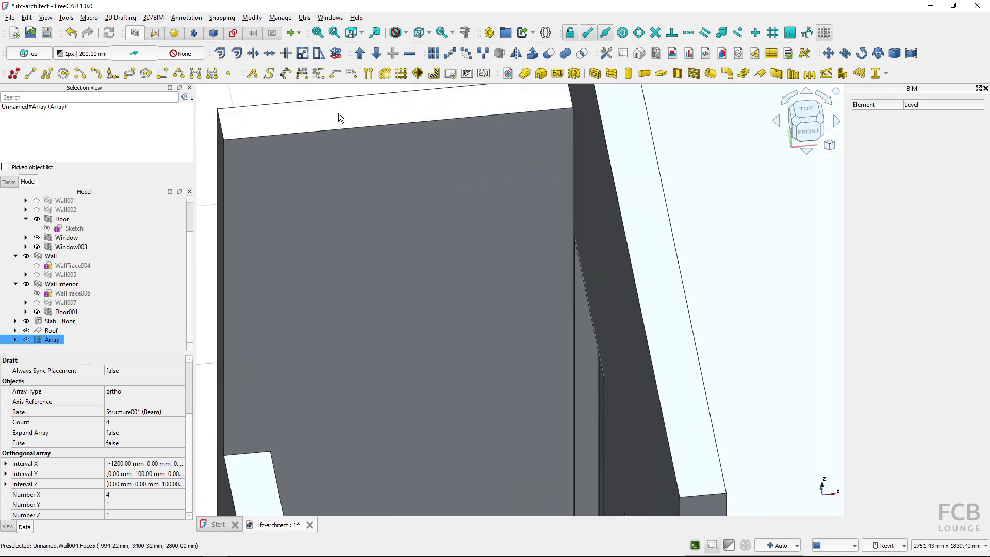
{"action": "left_click", "coordinate": [338, 113]}
{"action": "key", "text": "Escape"}
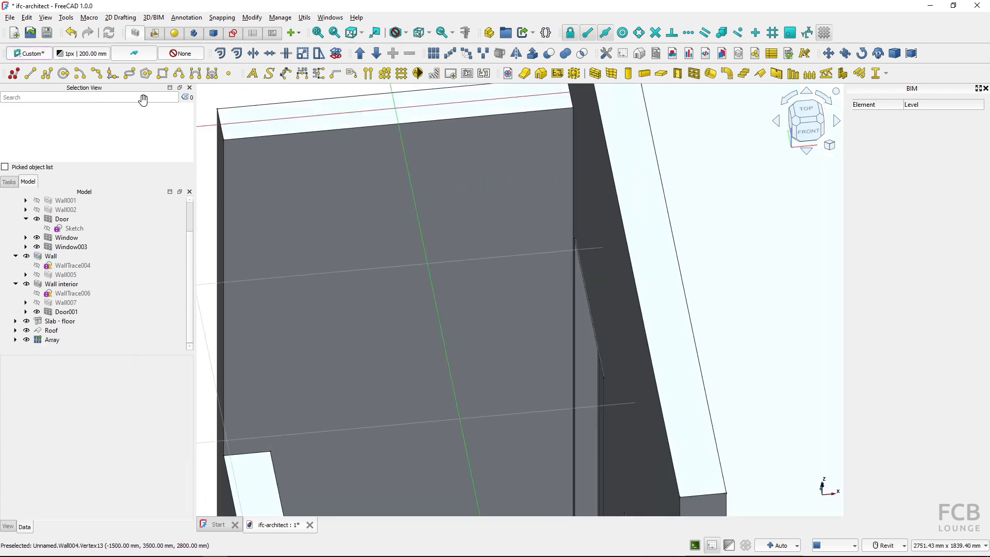
Turn on working plane snapping and start a new beam in the top view over the lower rear wall.
{"action": "scroll", "coordinate": [408, 275], "scroll_direction": "down", "scroll_amount": 6}
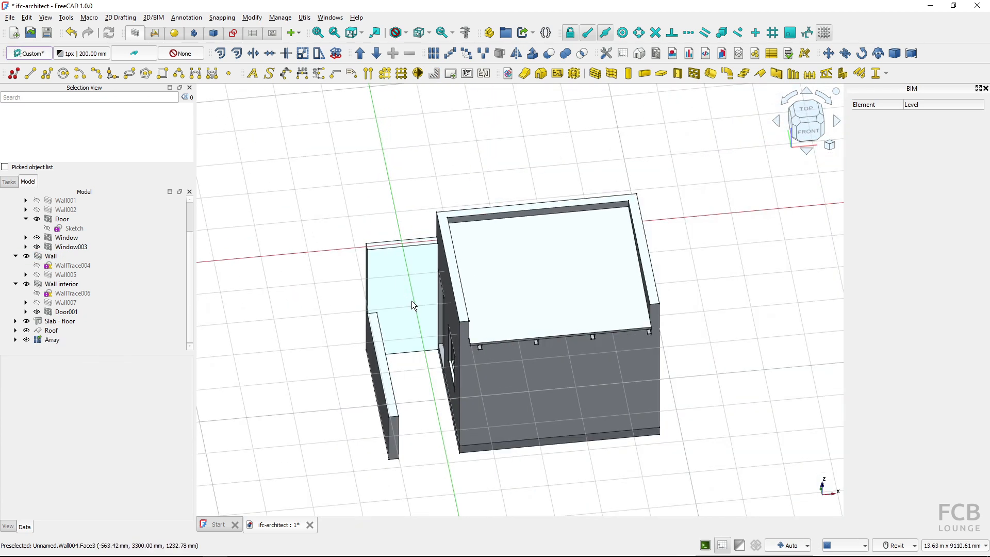
{"action": "key", "text": "2"}
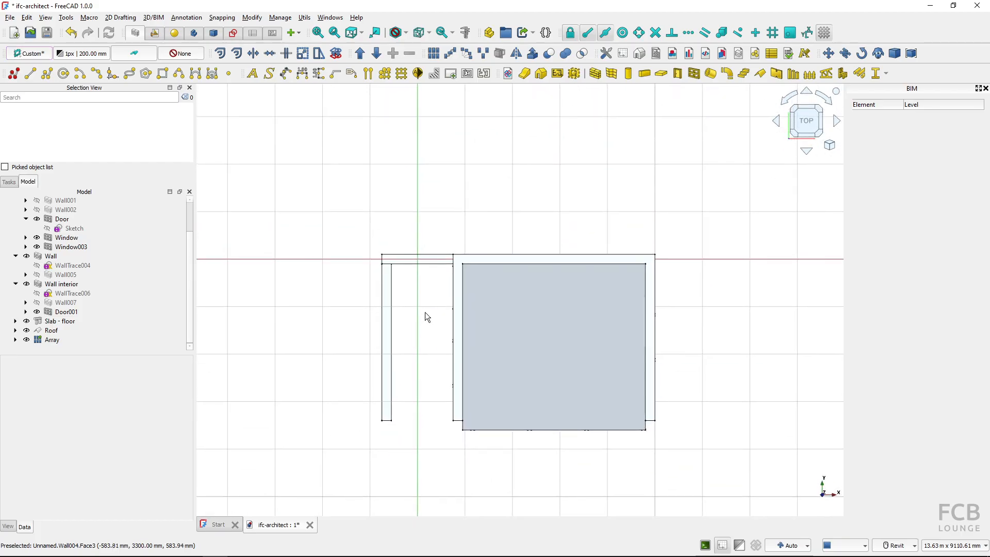
{"action": "scroll", "coordinate": [426, 313], "scroll_direction": "up", "scroll_amount": 5}
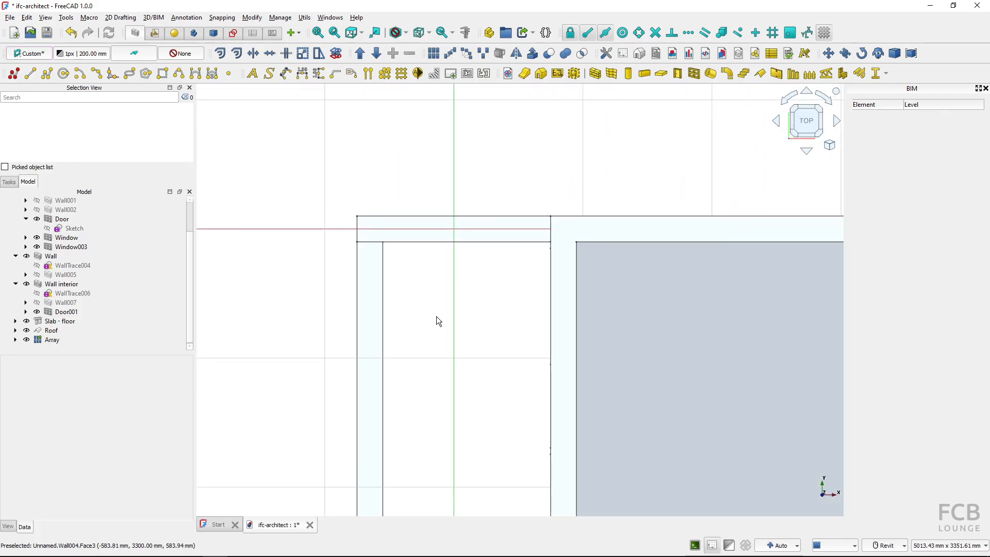
{"action": "left_click", "coordinate": [791, 33]}
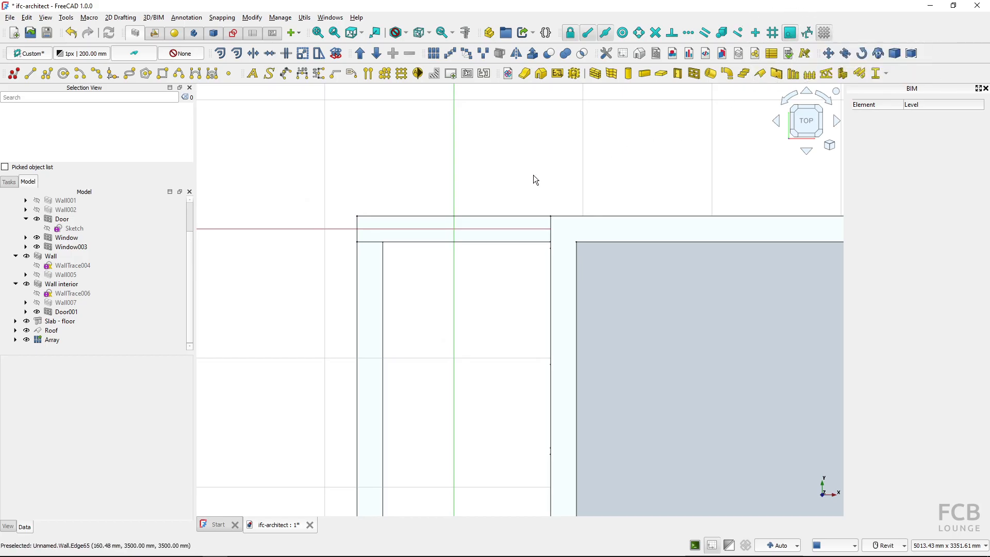
{"action": "left_click", "coordinate": [643, 77]}
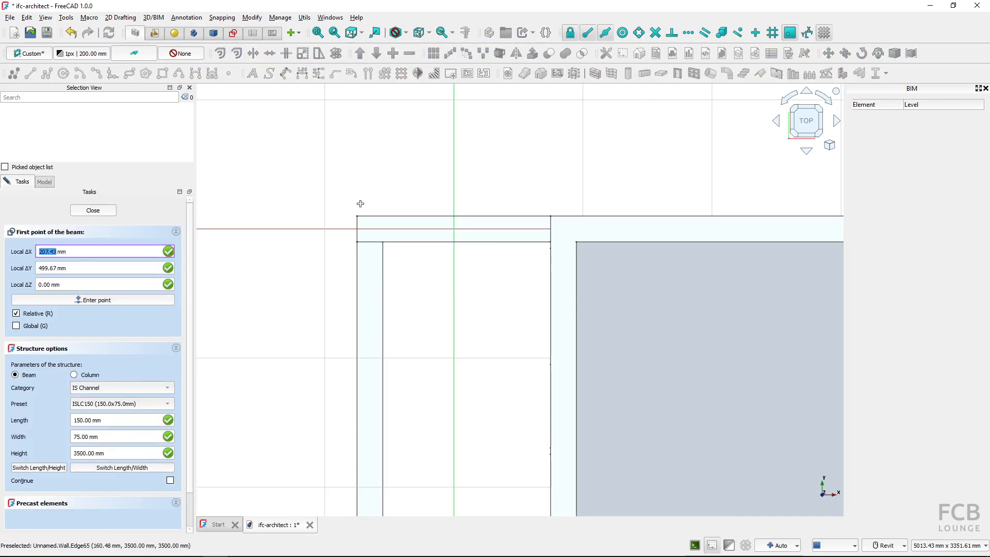
{"action": "left_click", "coordinate": [122, 387]}
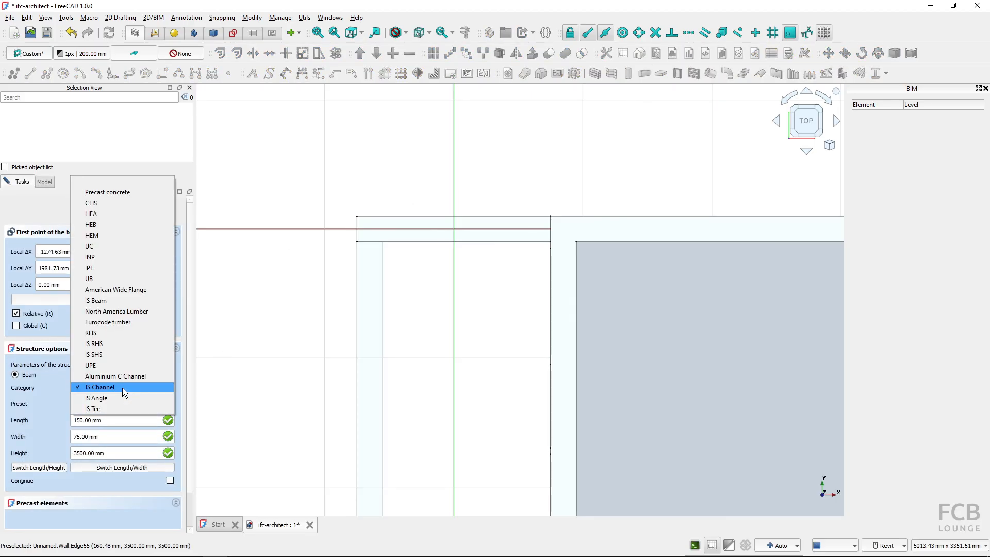
{"action": "left_click", "coordinate": [118, 243]}
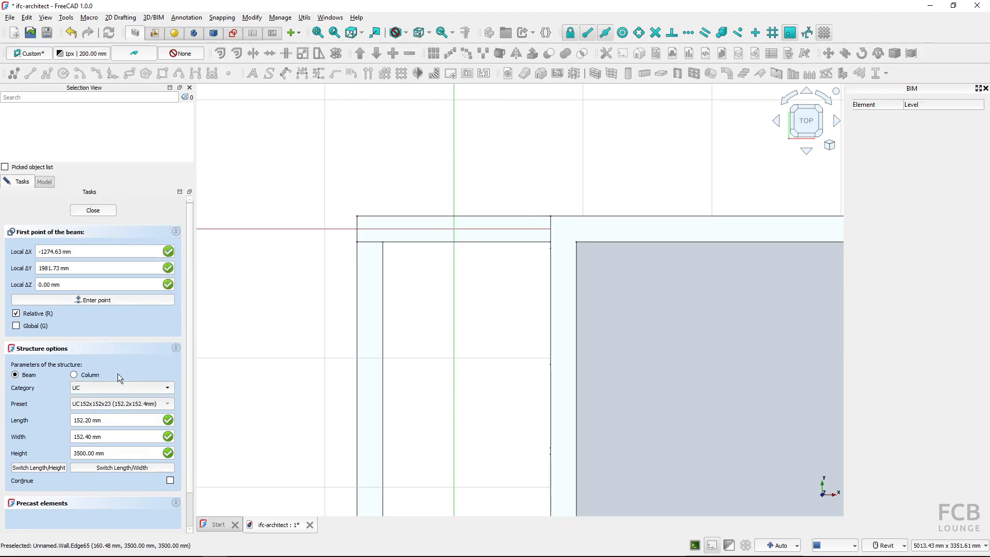
{"action": "left_click", "coordinate": [119, 403]}
{"action": "left_click", "coordinate": [59, 394]}
{"action": "left_click", "coordinate": [99, 388]}
{"action": "left_click", "coordinate": [104, 370]}
Set the new beam's category to HEM and its preset to HEM180 (186.0x200.0mm).
{"action": "left_click", "coordinate": [100, 384]}
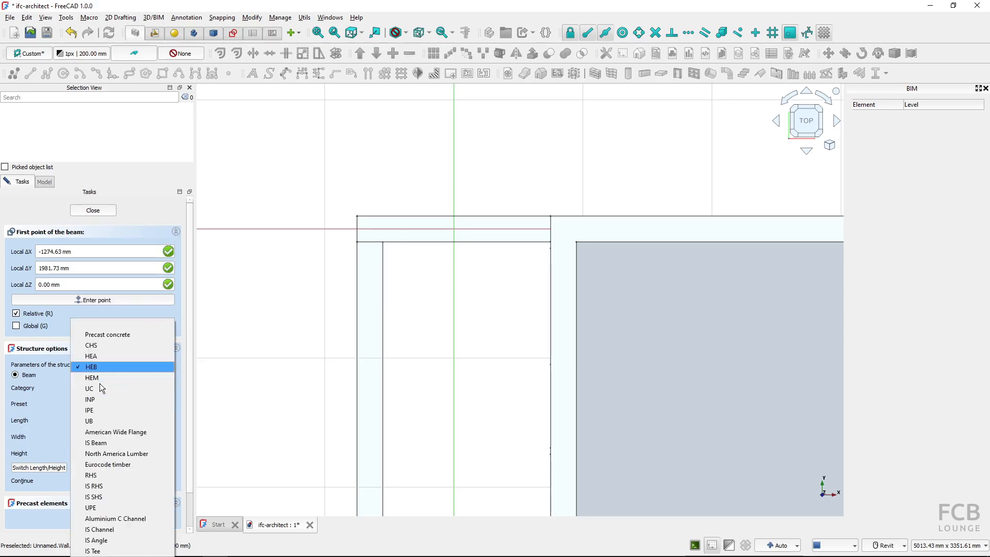
{"action": "left_click", "coordinate": [99, 379]}
{"action": "left_click", "coordinate": [107, 403]}
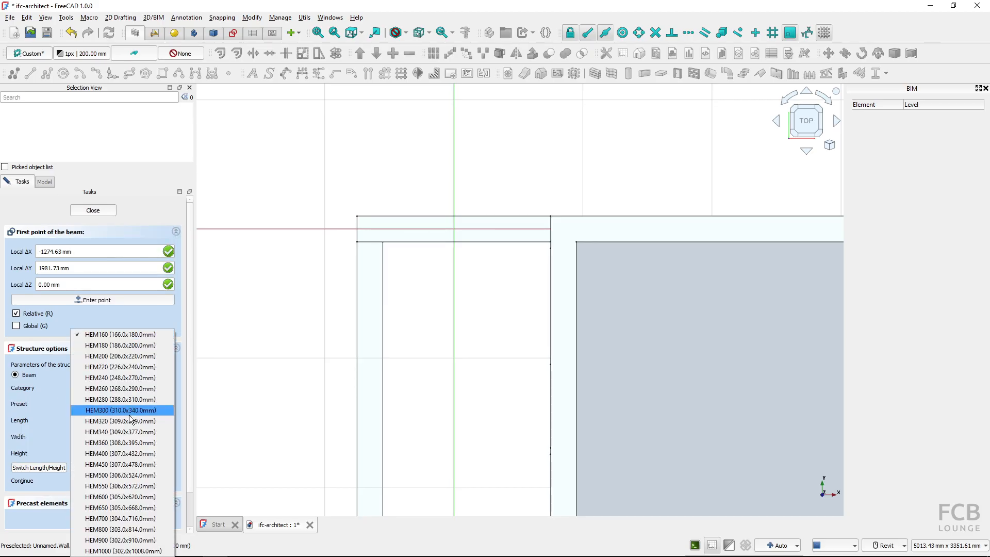
{"action": "left_click", "coordinate": [115, 349]}
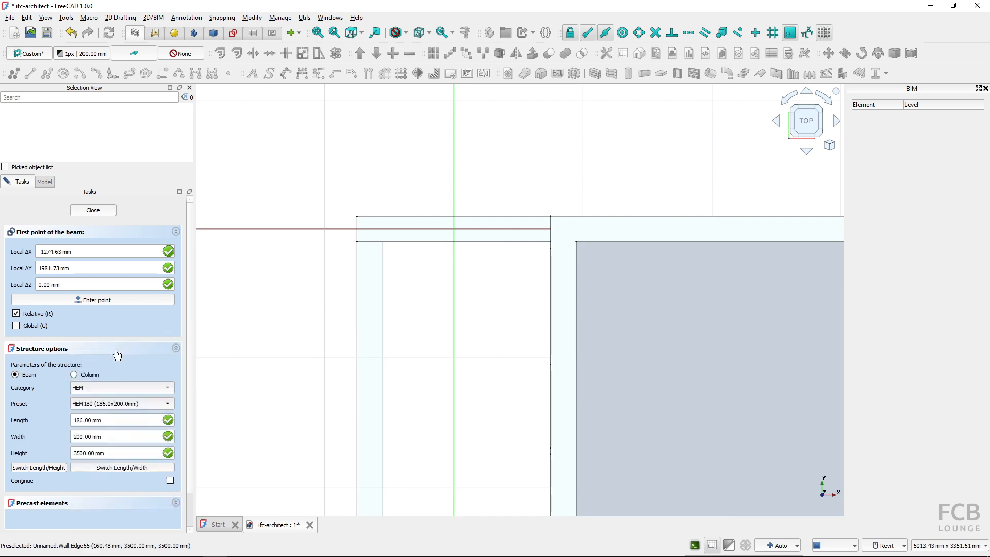
Draw a 1400 mm beam along local Y from the lower rear wall's front corner at the building, parallel to that wall.
{"action": "left_click", "coordinate": [540, 245]}
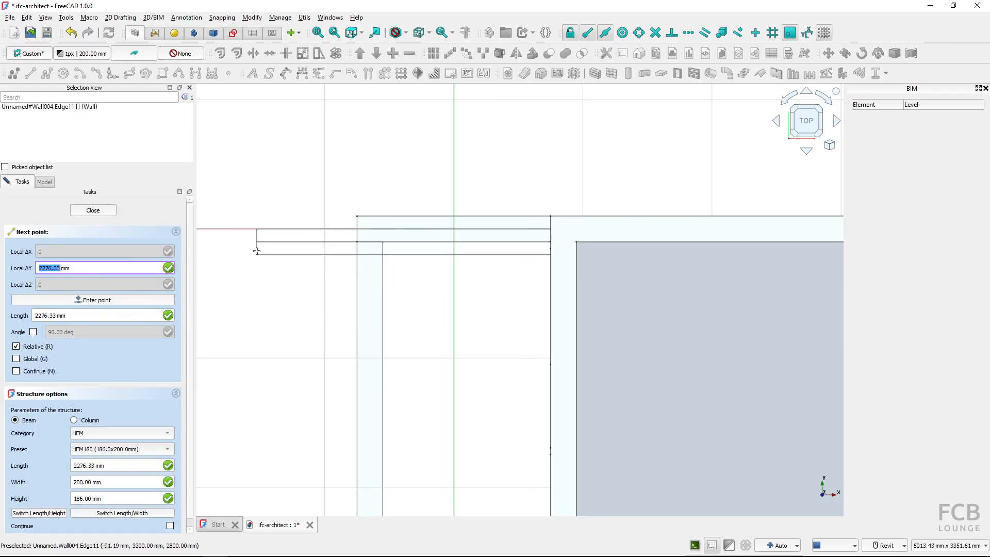
{"action": "type", "text": "14"}
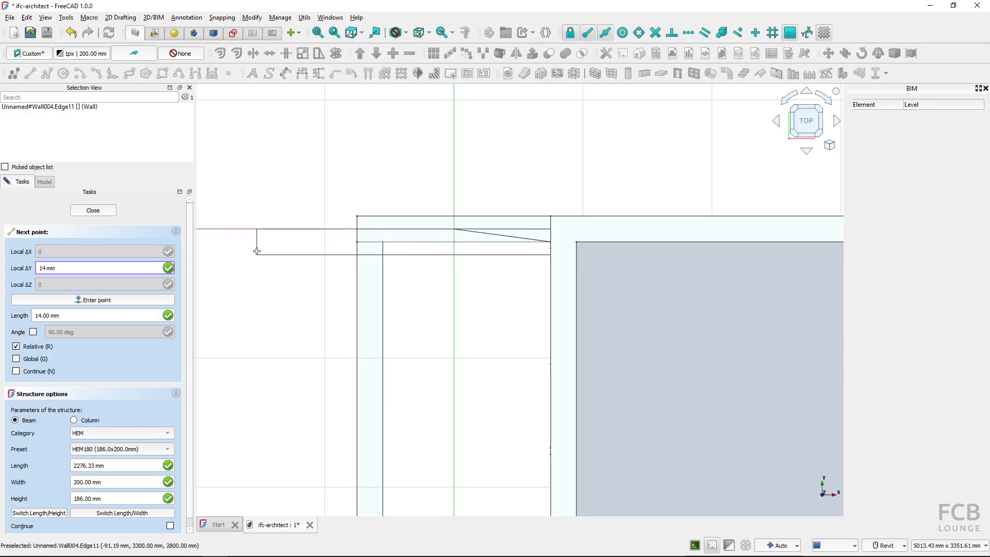
{"action": "type", "text": "00"}
{"action": "key", "text": "Return"}
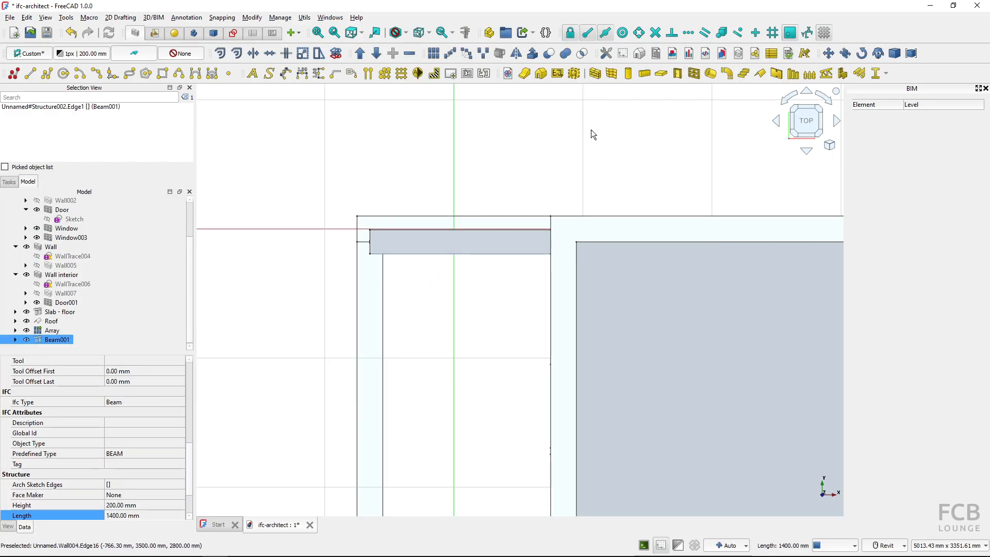
Move the 1400 mm beam by -1400 mm in local X, away from the rear wall, and clear the selection.
{"action": "left_click", "coordinate": [829, 54]}
{"action": "left_click", "coordinate": [279, 243]}
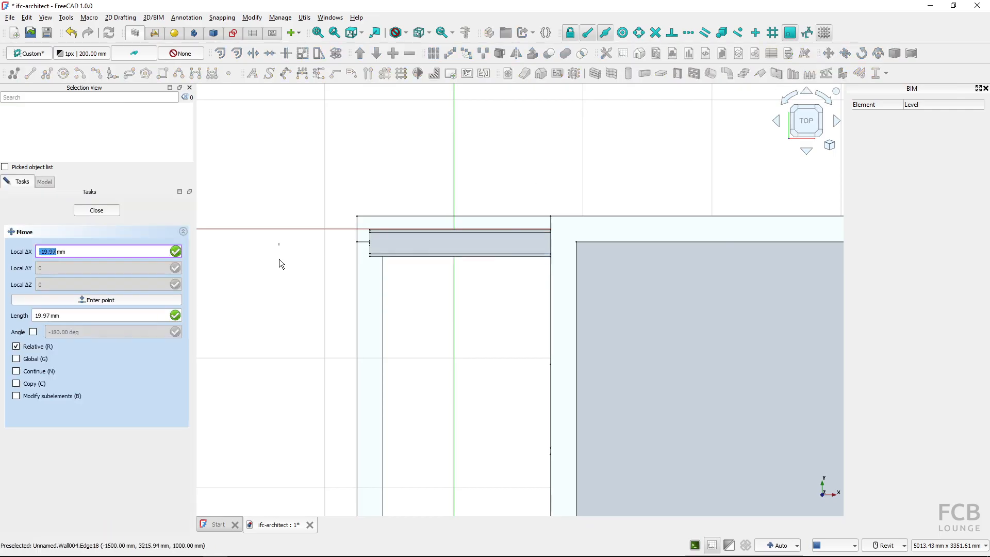
{"action": "type", "text": "-1400"}
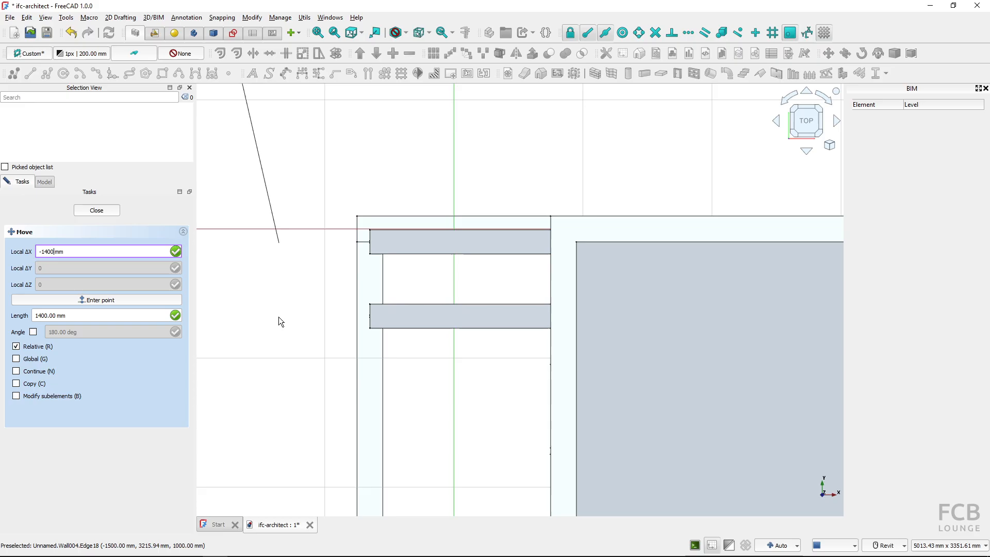
{"action": "key", "text": "Return"}
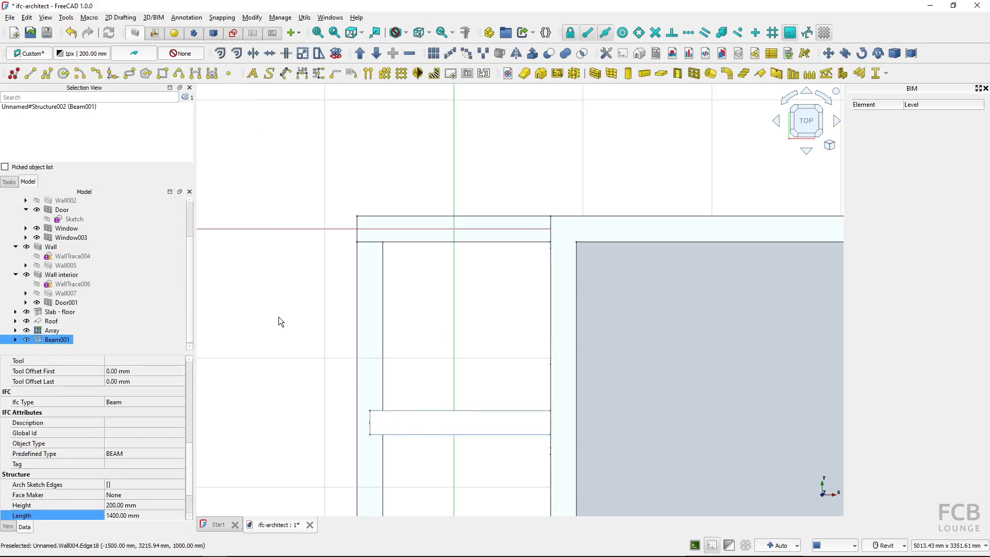
{"action": "left_click", "coordinate": [598, 165]}
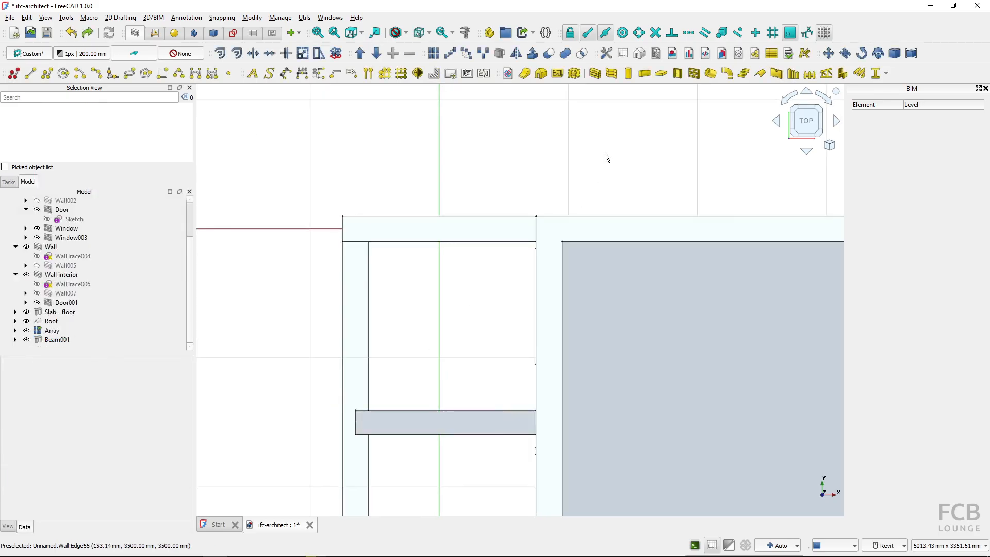
Draw a second HEM180 beam from the first one's outer front corner straight back to the lower rear wall, 1493 mm long.
{"action": "left_click", "coordinate": [644, 75]}
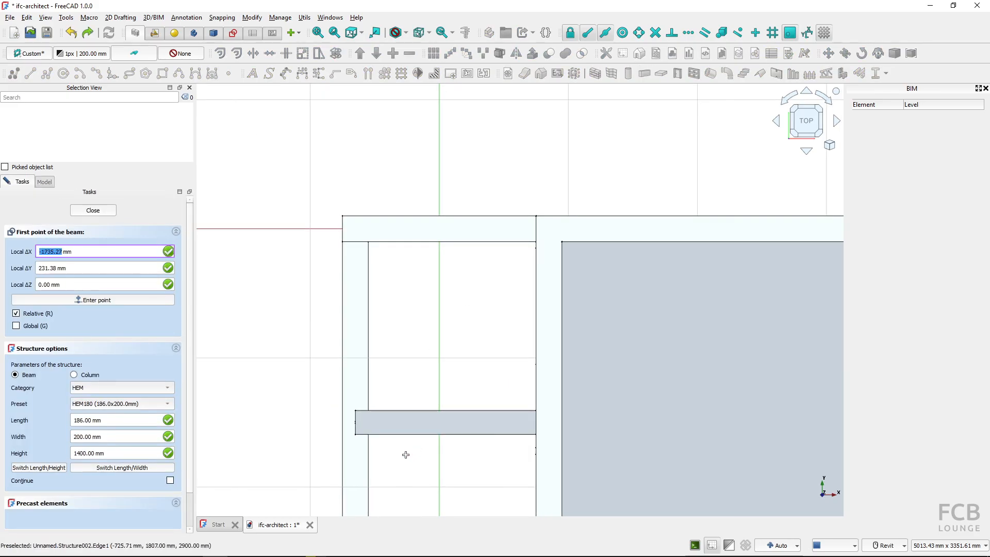
{"action": "left_click", "coordinate": [355, 435]}
{"action": "key", "text": "shift"}
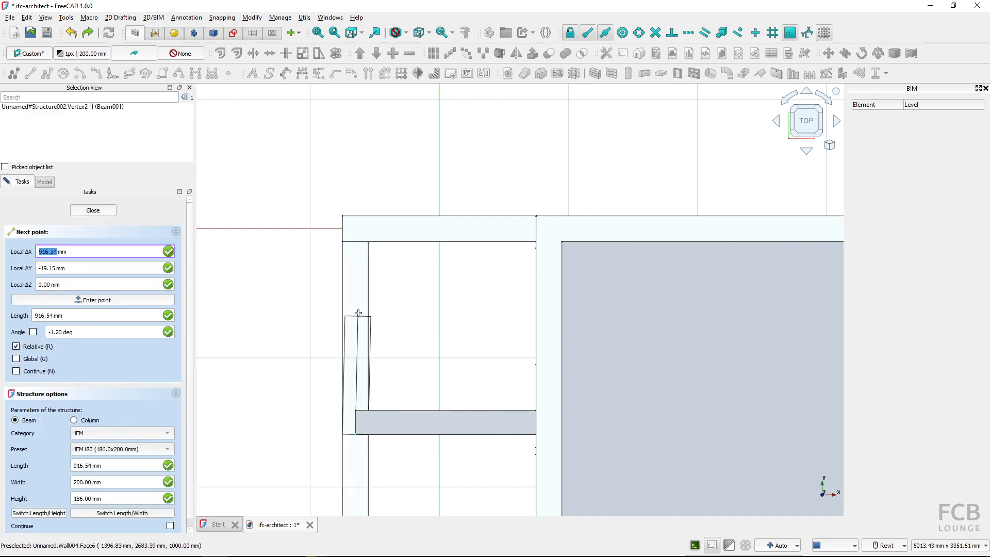
{"action": "key", "text": "shift"}
{"action": "left_click", "coordinate": [351, 242]}
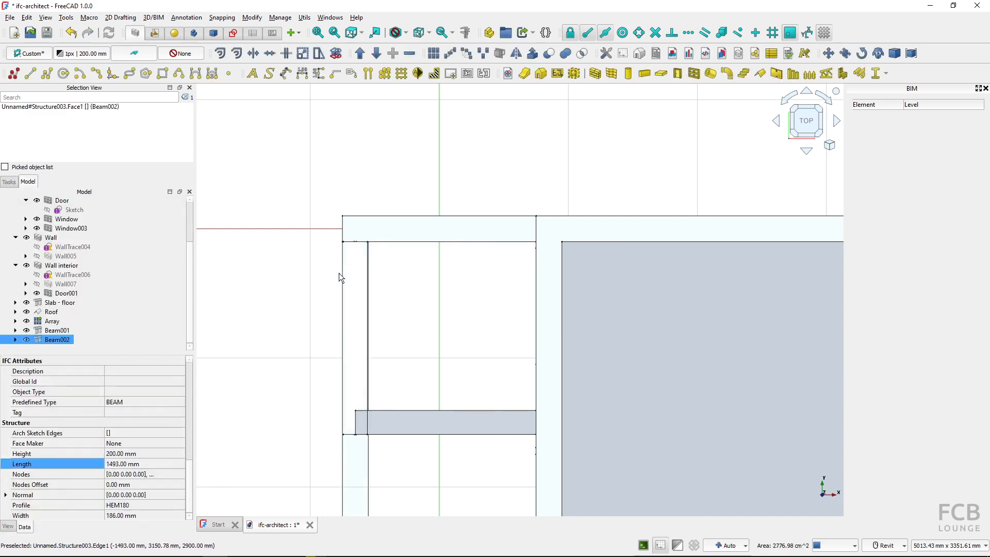
Move both HEM180 beams together by -100 mm in local Z.
{"action": "middle_click_drag", "start_coordinate": [294, 345], "coordinate": [372, 332], "text": "shift"}
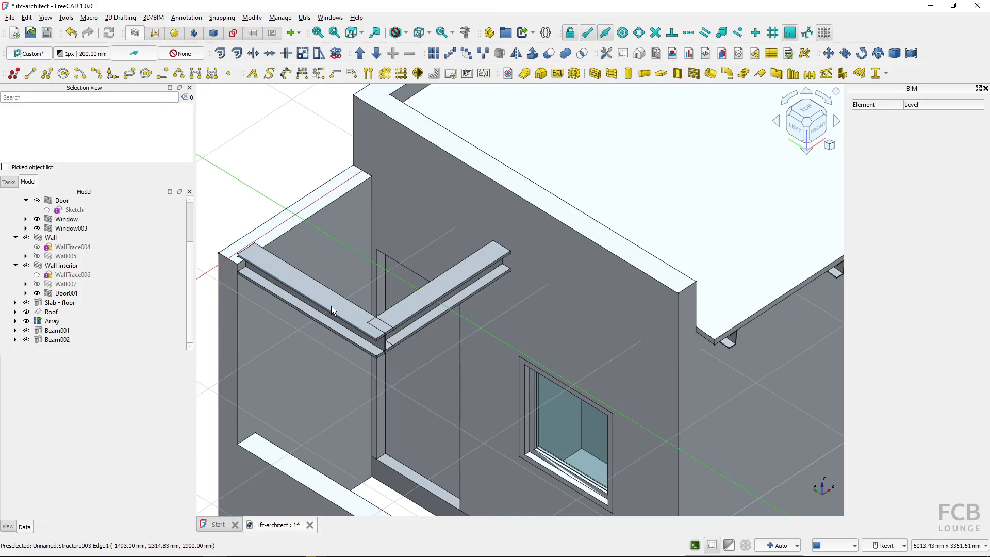
{"action": "scroll", "coordinate": [245, 279], "scroll_direction": "up", "scroll_amount": 3}
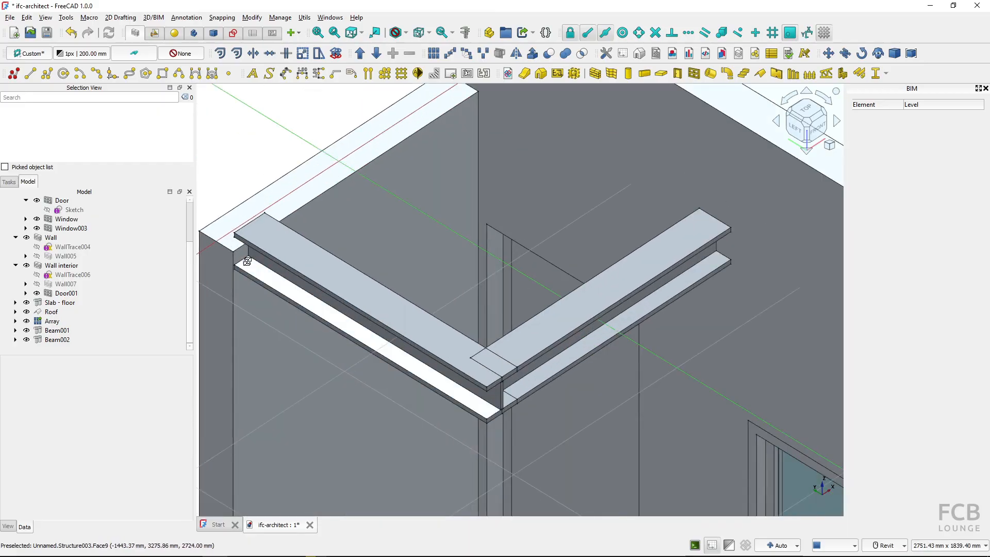
{"action": "middle_click_drag", "start_coordinate": [243, 270], "coordinate": [275, 239], "text": "shift"}
{"action": "left_click", "coordinate": [281, 233]}
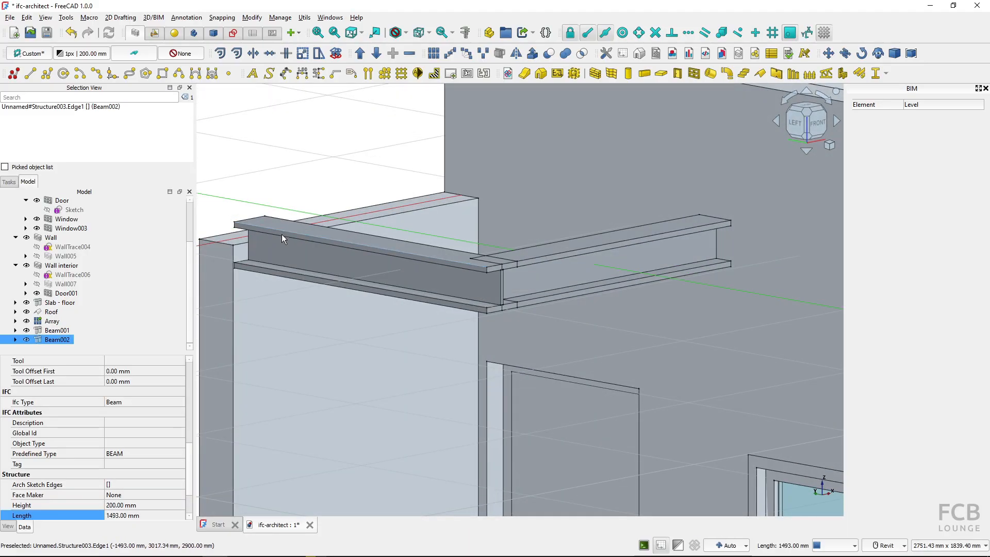
{"action": "left_click", "coordinate": [57, 330], "text": "ctrl"}
{"action": "middle_click_drag", "start_coordinate": [440, 289], "coordinate": [549, 284]}
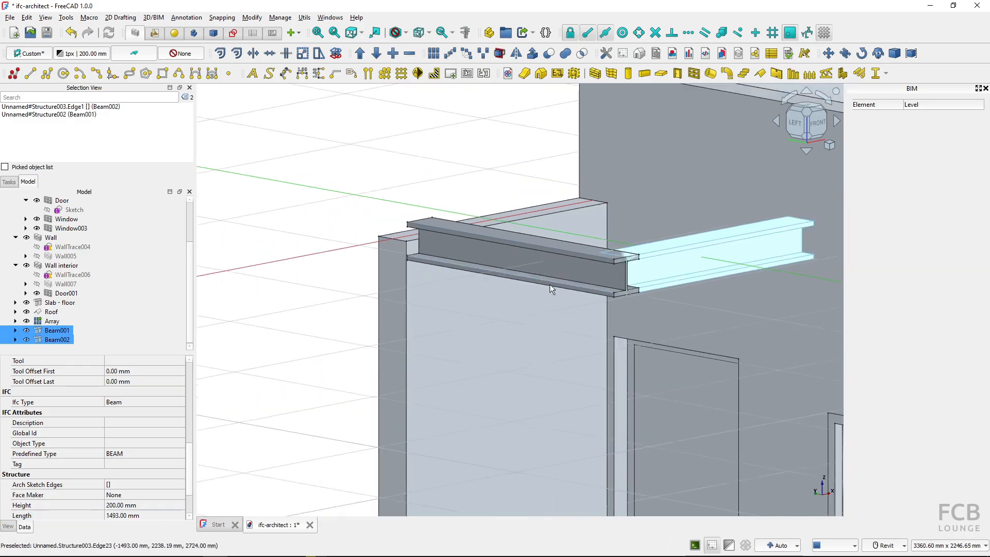
{"action": "left_click", "coordinate": [828, 53]}
{"action": "left_click", "coordinate": [330, 219]}
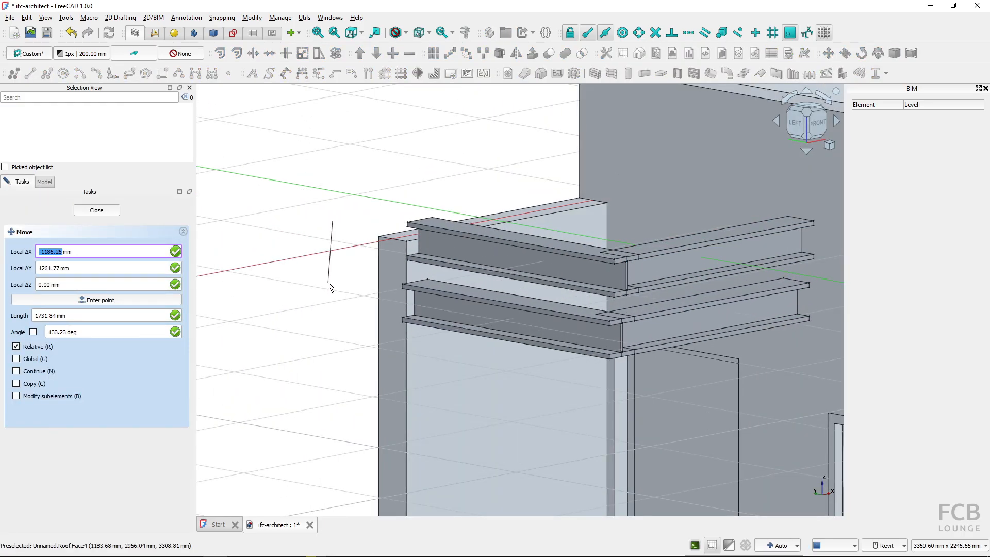
{"action": "type", "text": "z-100"}
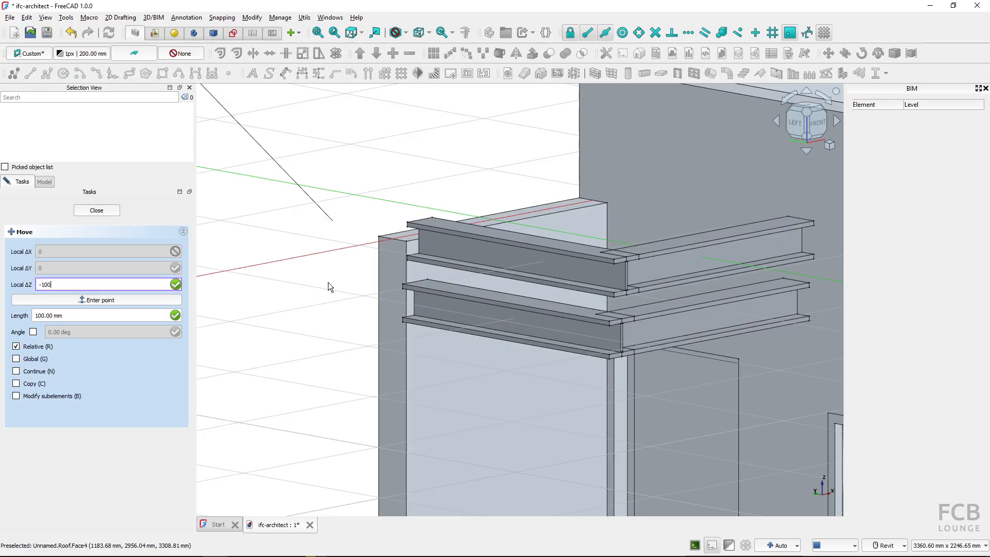
{"action": "key", "text": "Return"}
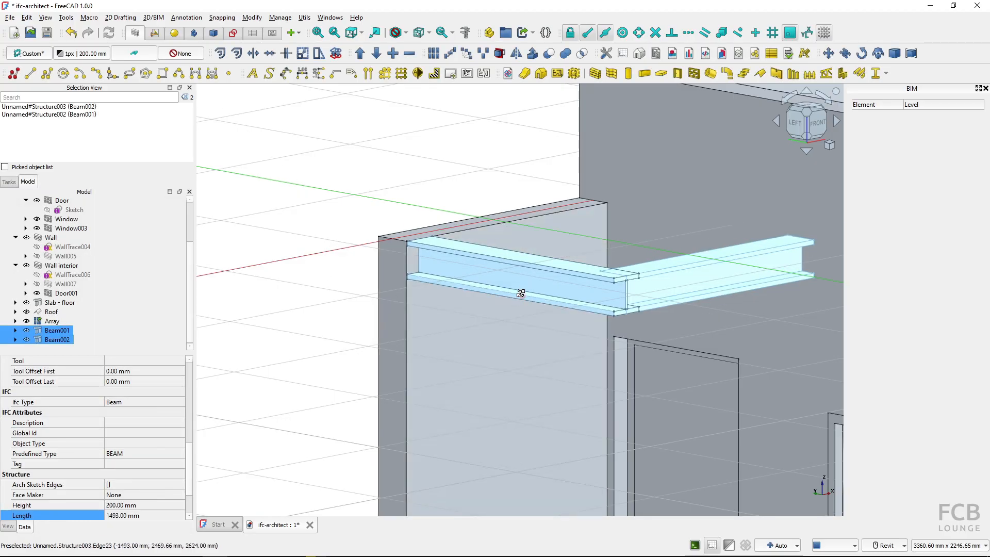
Merge the second HEM180 beam into the first one so they form one joined L-shaped beam, and inspect the corner joint.
{"action": "middle_click_drag", "start_coordinate": [521, 293], "coordinate": [477, 313], "text": "shift"}
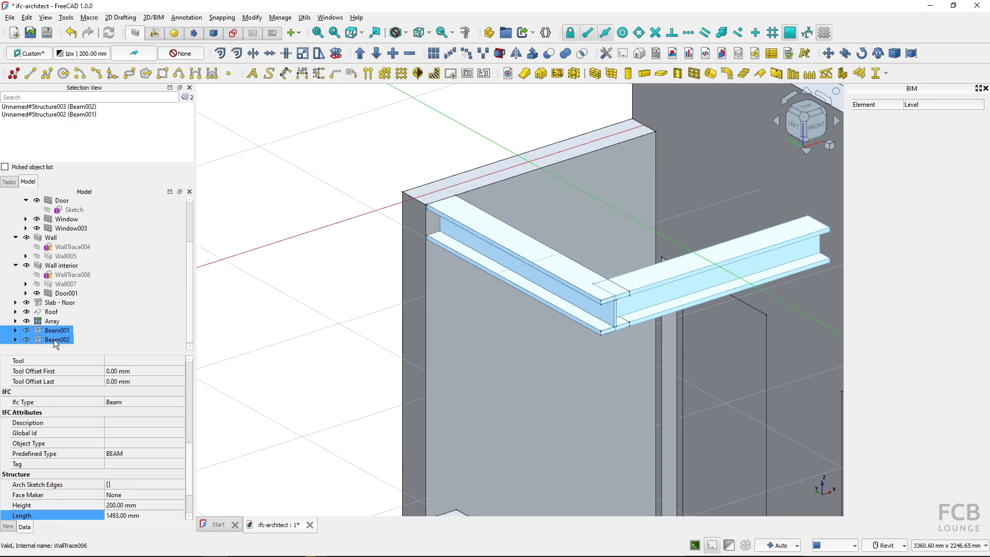
{"action": "left_click", "coordinate": [398, 58]}
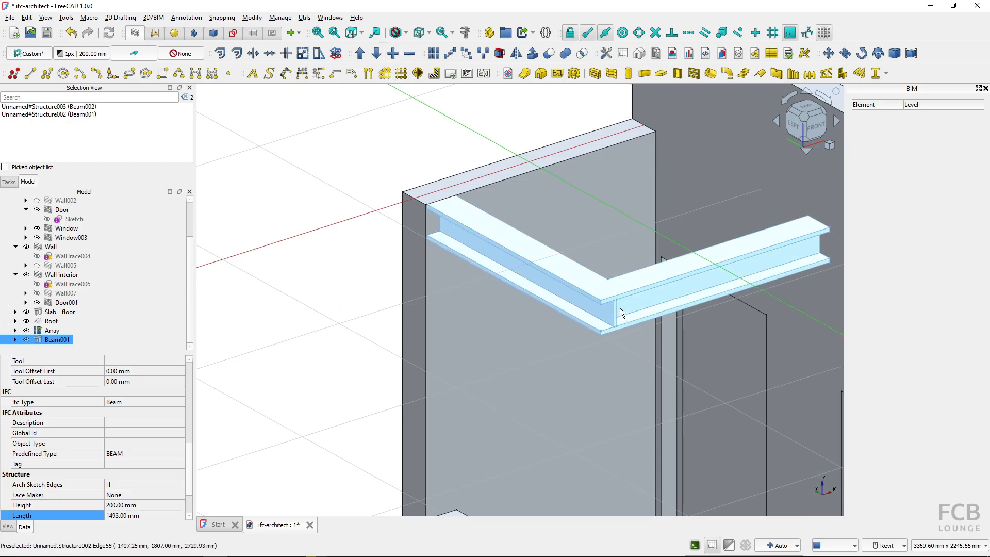
{"action": "scroll", "coordinate": [622, 316], "scroll_direction": "up", "scroll_amount": 6}
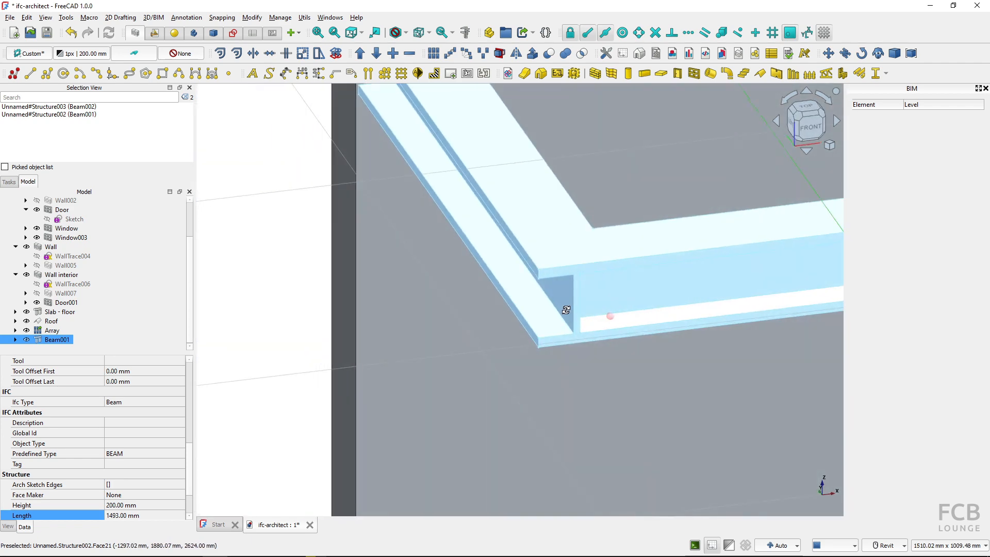
{"action": "middle_click_drag", "start_coordinate": [600, 314], "coordinate": [589, 296], "text": "shift"}
{"action": "key", "text": "ctrl"}
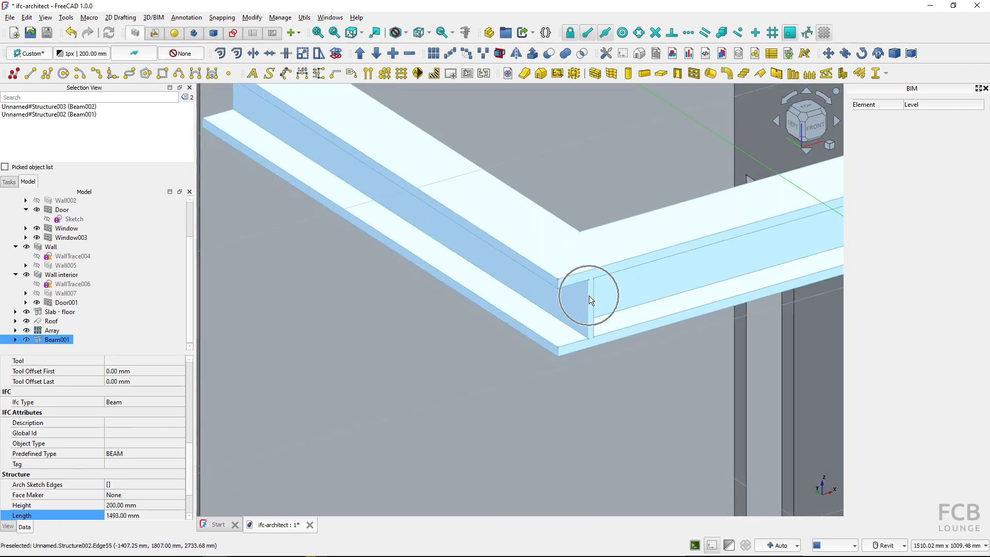
Set the working plane to the top face of the low wall section below the beams.
{"action": "scroll", "coordinate": [589, 296], "scroll_direction": "down", "scroll_amount": 8}
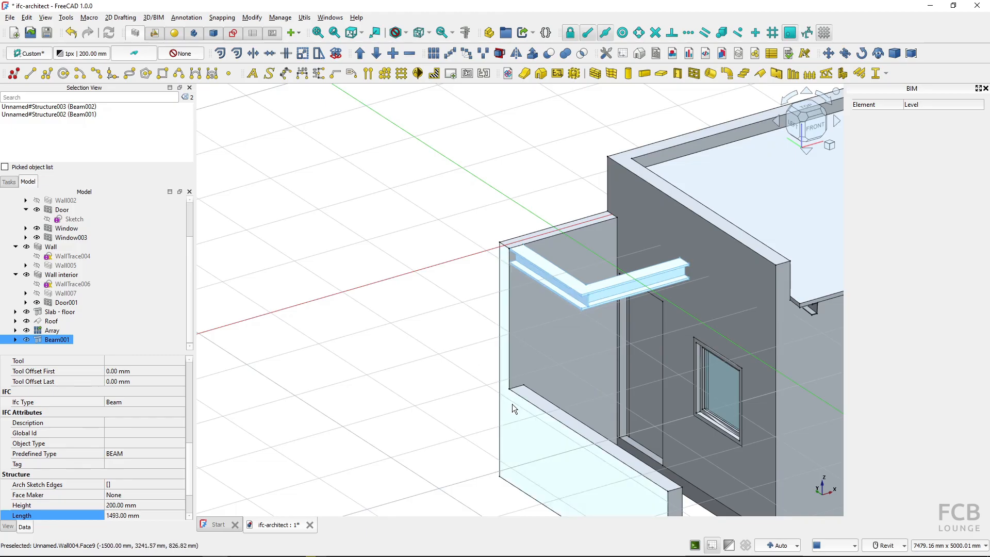
{"action": "scroll", "coordinate": [536, 402], "scroll_direction": "up", "scroll_amount": 5}
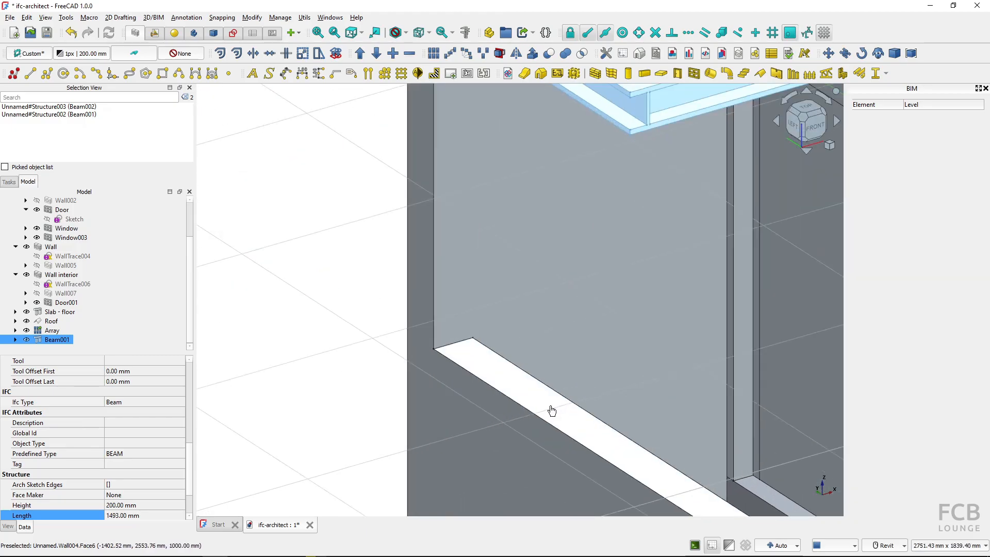
{"action": "left_click", "coordinate": [550, 407]}
{"action": "left_click", "coordinate": [34, 58]}
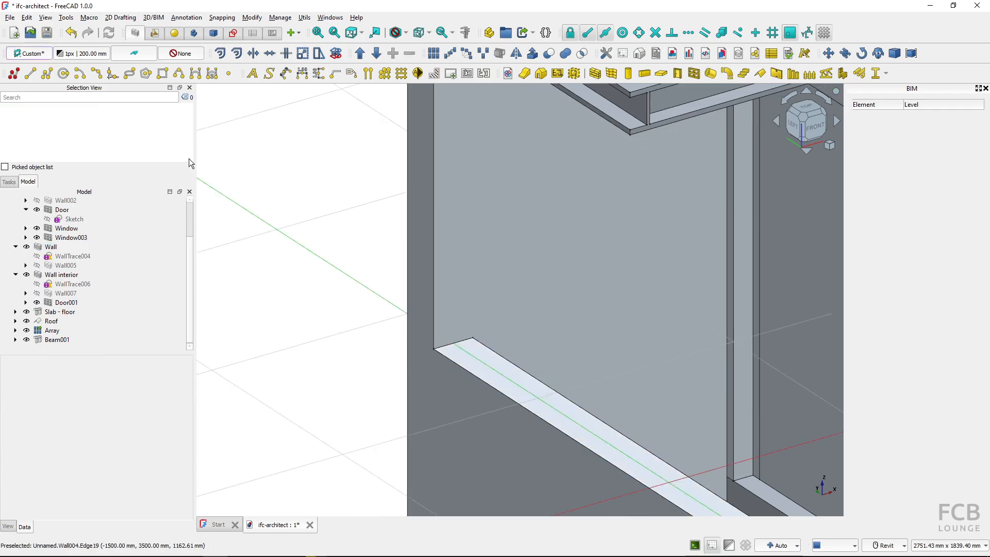
Start a new column in top view and set its category to RHS and its preset to RHS180x100x12.5 (180.0x100.0mm).
{"action": "scroll", "coordinate": [351, 341], "scroll_direction": "down", "scroll_amount": 5}
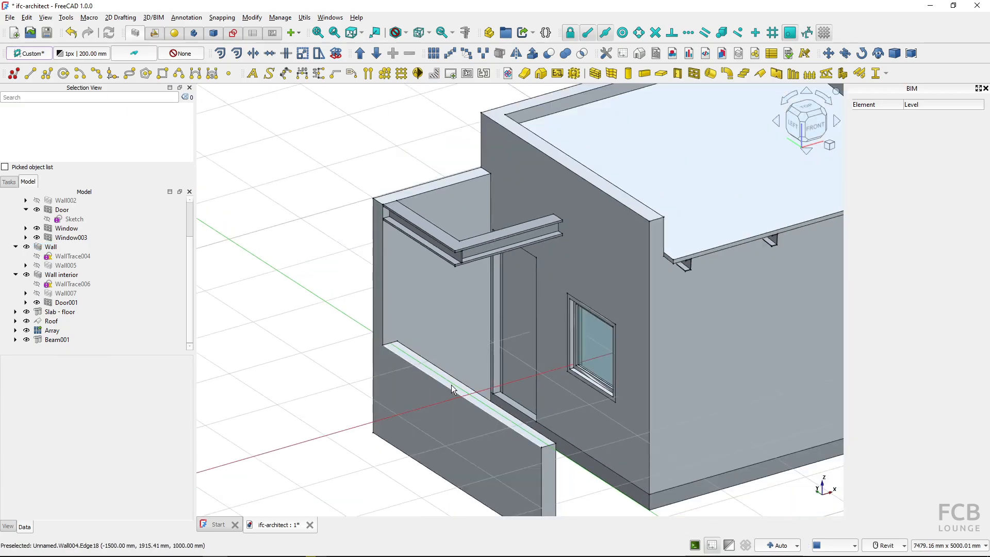
{"action": "key", "text": "2"}
{"action": "middle_click_drag", "start_coordinate": [423, 295], "coordinate": [438, 310]}
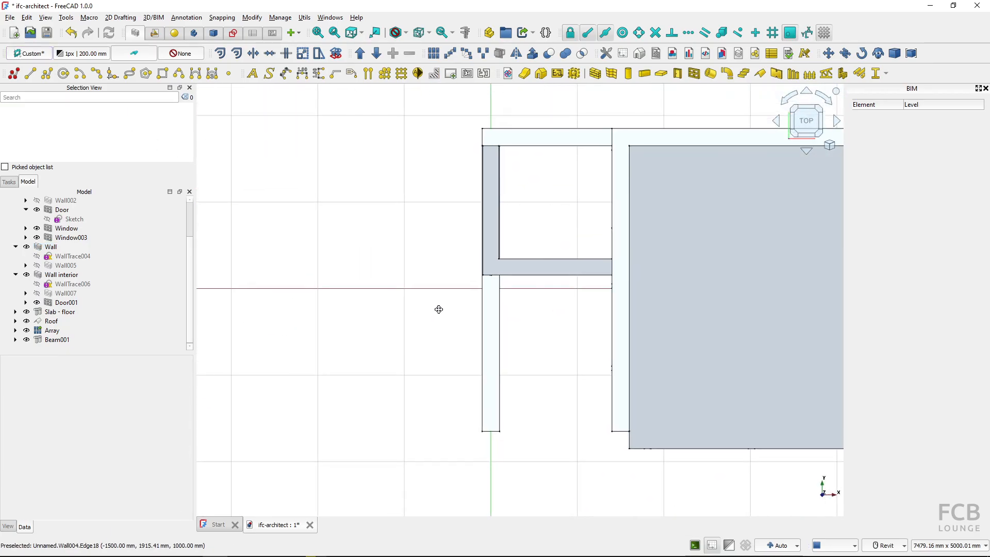
{"action": "left_click", "coordinate": [629, 73]}
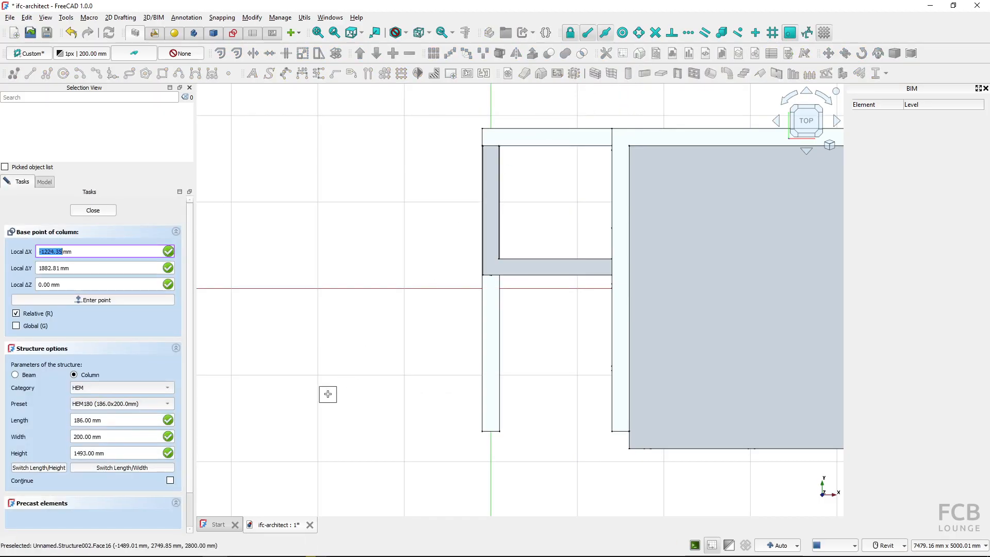
{"action": "left_click", "coordinate": [144, 388]}
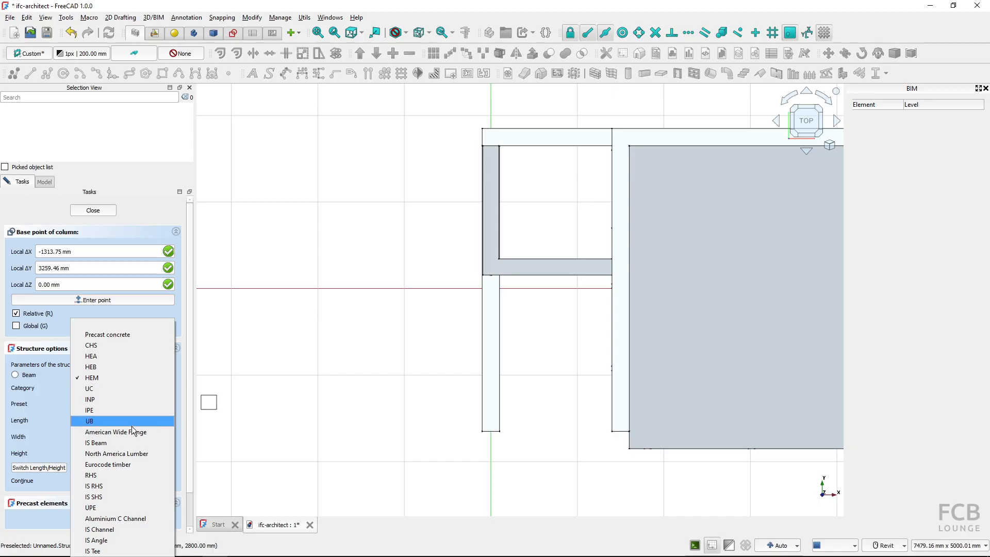
{"action": "left_click", "coordinate": [103, 474]}
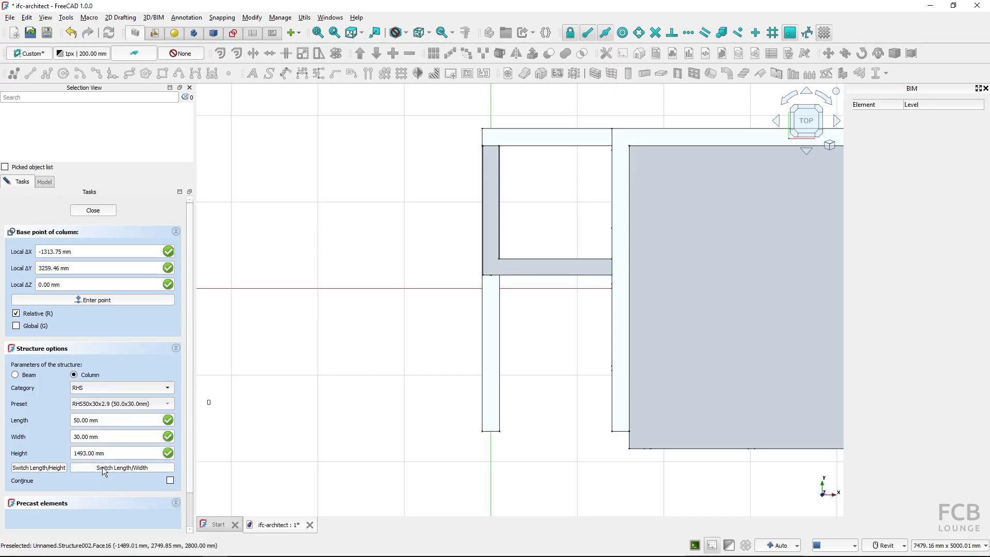
{"action": "left_click", "coordinate": [115, 406]}
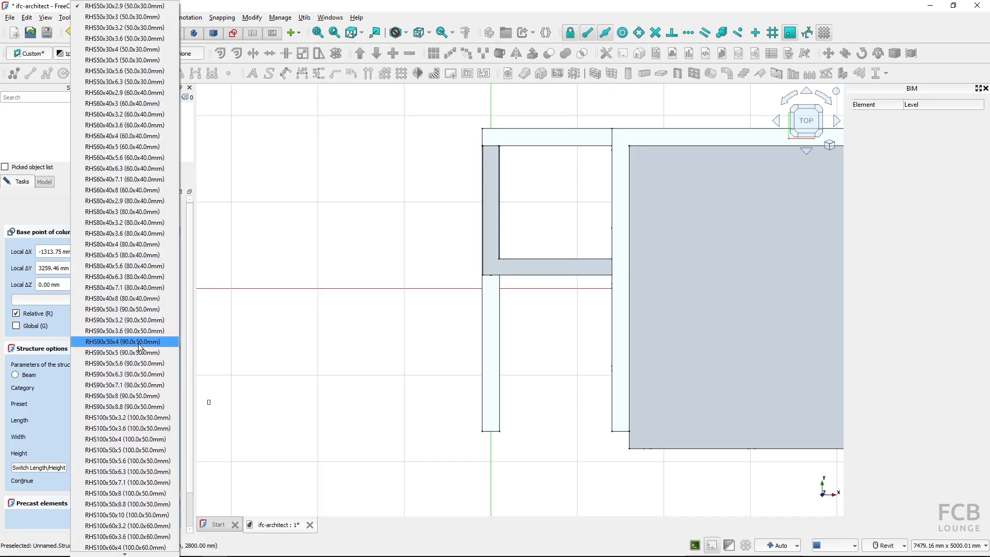
{"action": "scroll", "coordinate": [135, 376], "scroll_direction": "down", "scroll_amount": 20}
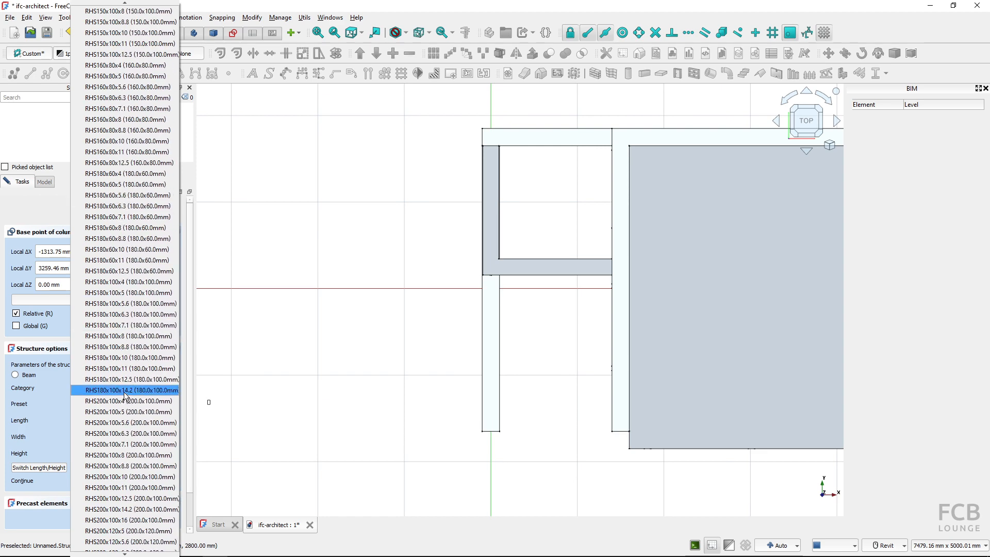
{"action": "left_click", "coordinate": [110, 379]}
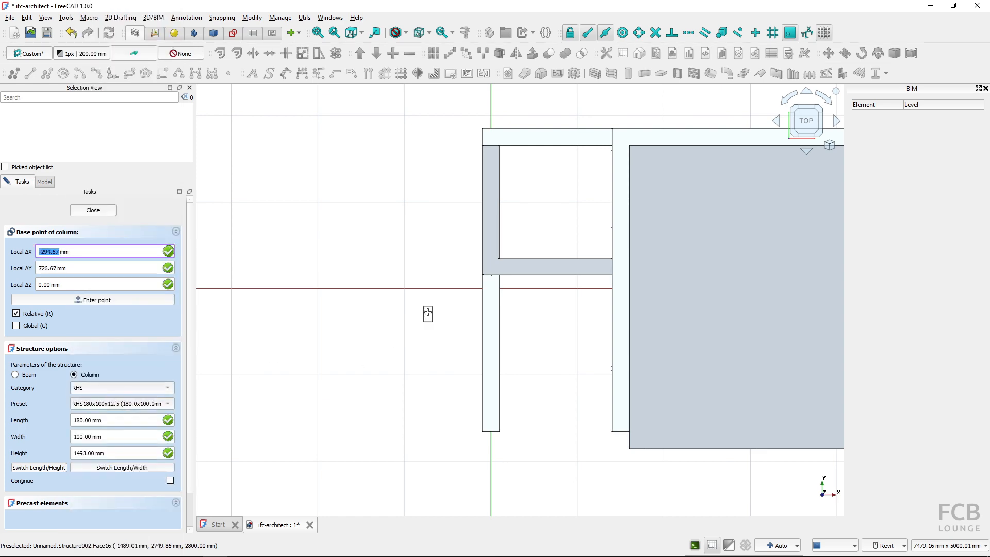
Place the RHS column with a height of 1493 mm just outside the beams' outer corner and check it in 3D.
{"action": "scroll", "coordinate": [454, 279], "scroll_direction": "up", "scroll_amount": 3}
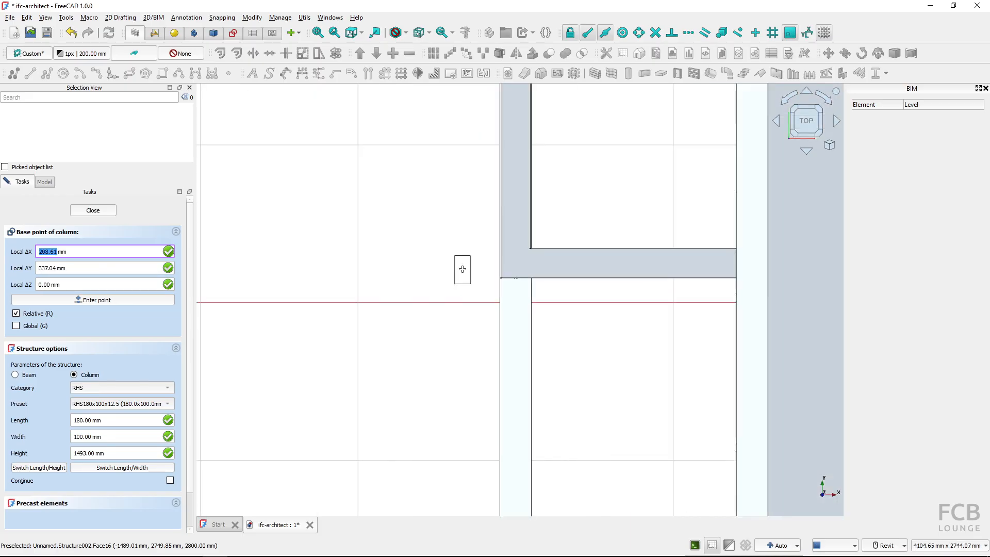
{"action": "left_click", "coordinate": [463, 269]}
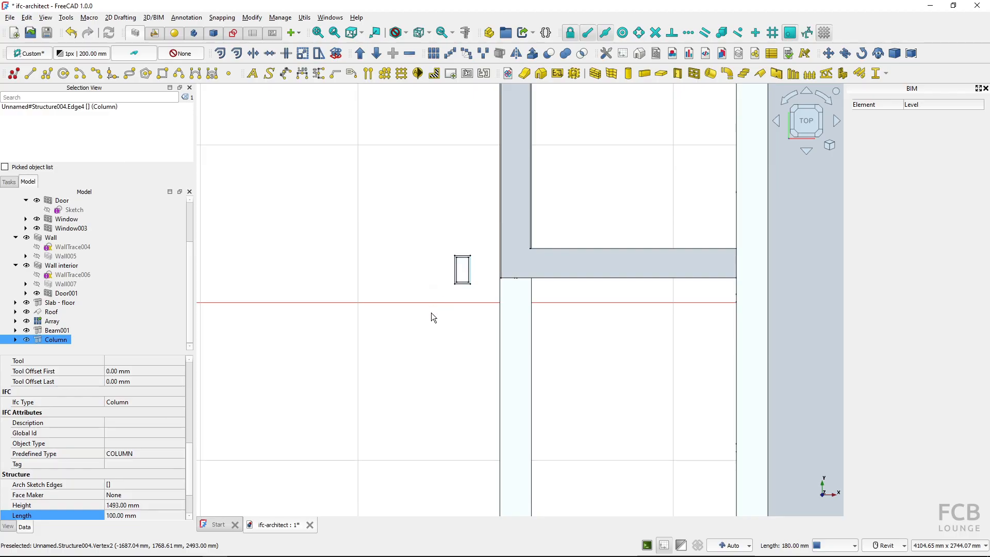
{"action": "middle_click_drag", "start_coordinate": [356, 336], "coordinate": [465, 205], "text": "shift"}
{"action": "middle_click_drag", "start_coordinate": [408, 312], "coordinate": [421, 237]}
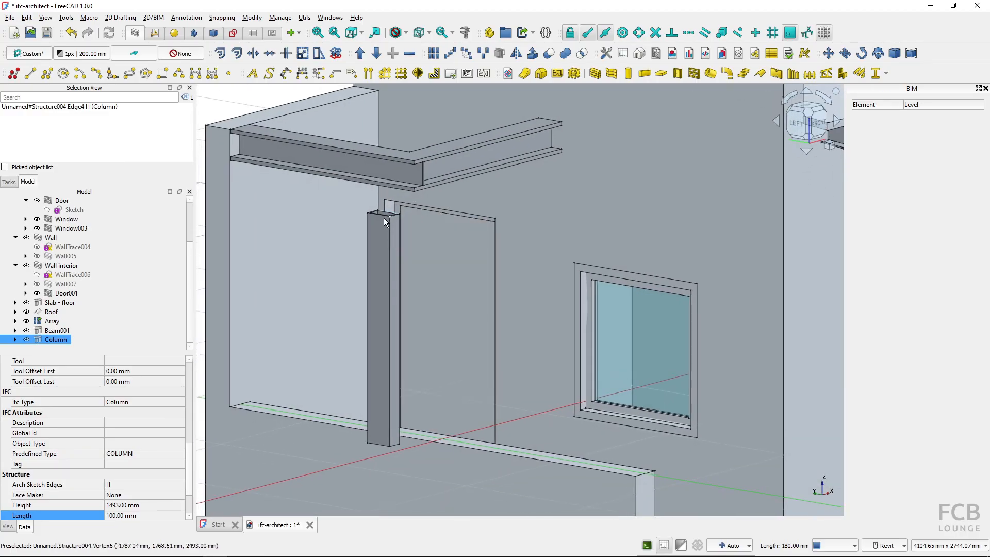
Move the column by its outer front corner onto the outer front corner of the joined beams.
{"action": "key", "text": "2"}
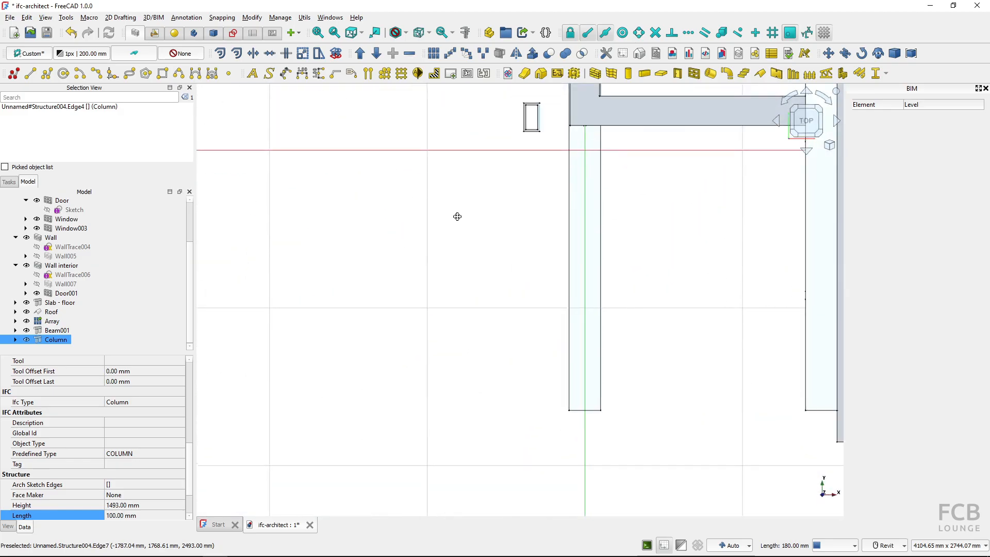
{"action": "scroll", "coordinate": [482, 312], "scroll_direction": "up", "scroll_amount": 8}
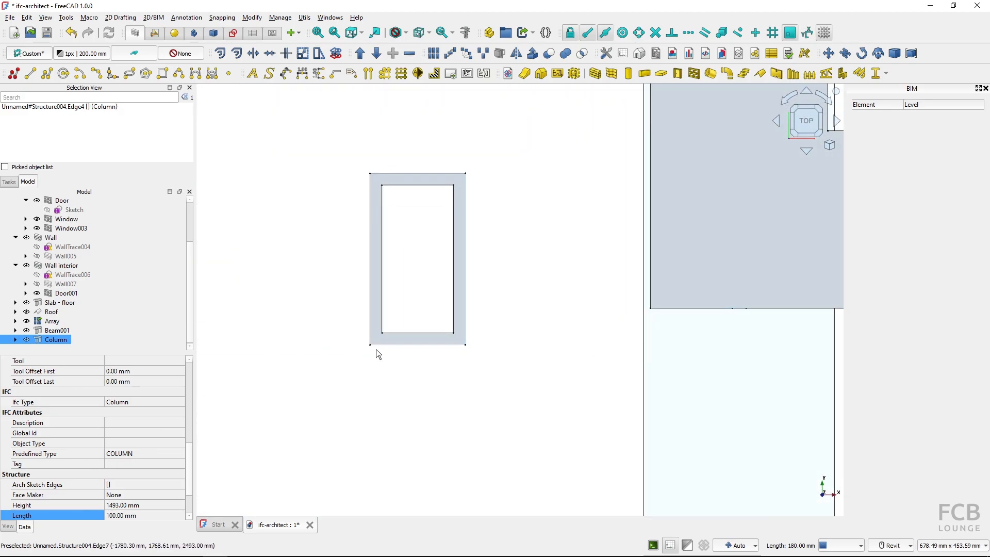
{"action": "left_click", "coordinate": [385, 338]}
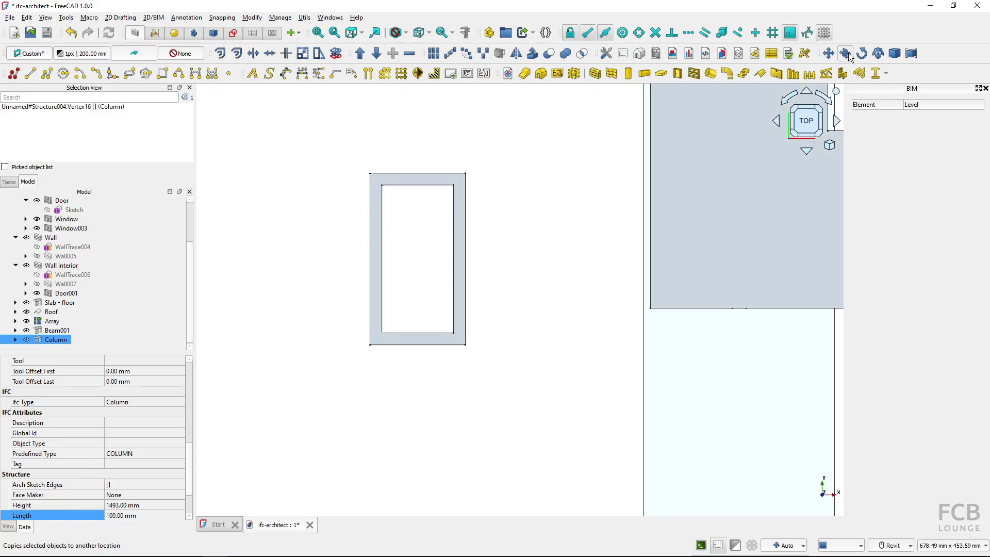
{"action": "left_click", "coordinate": [835, 53]}
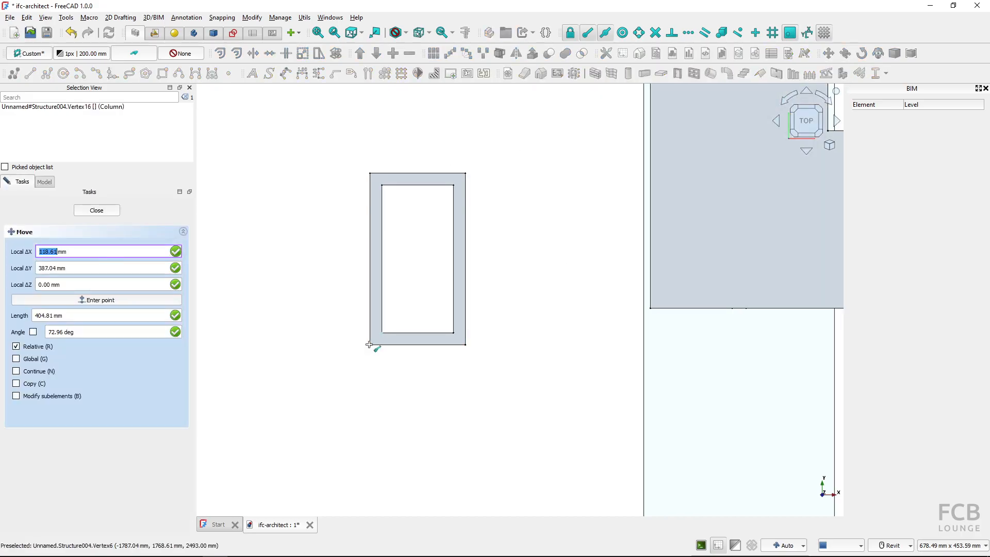
{"action": "left_click", "coordinate": [385, 349]}
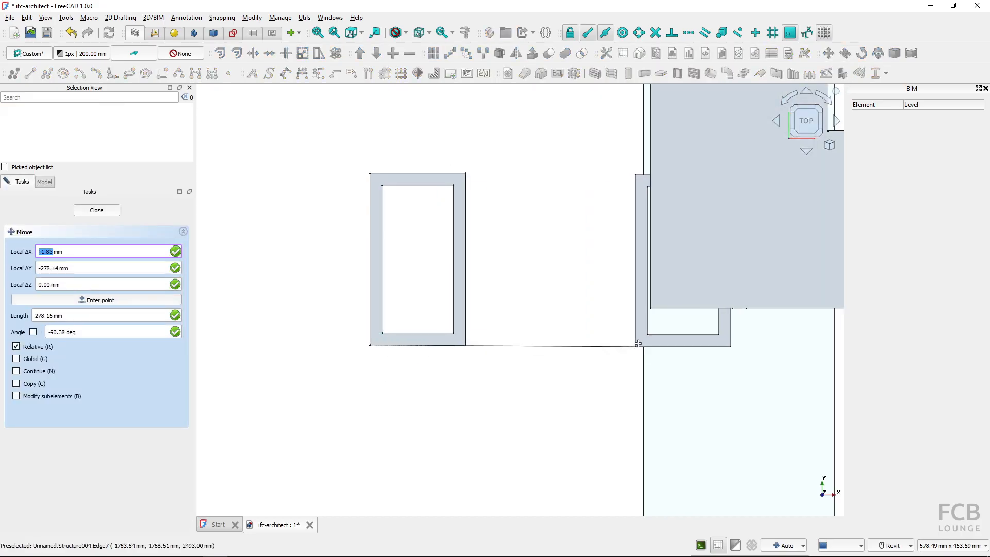
{"action": "left_click", "coordinate": [649, 310]}
{"action": "middle_click_drag", "start_coordinate": [577, 341], "coordinate": [743, 311], "text": "shift"}
{"action": "scroll", "coordinate": [657, 280], "scroll_direction": "down", "scroll_amount": 8}
{"action": "middle_click_drag", "start_coordinate": [666, 376], "coordinate": [529, 380], "text": "shift"}
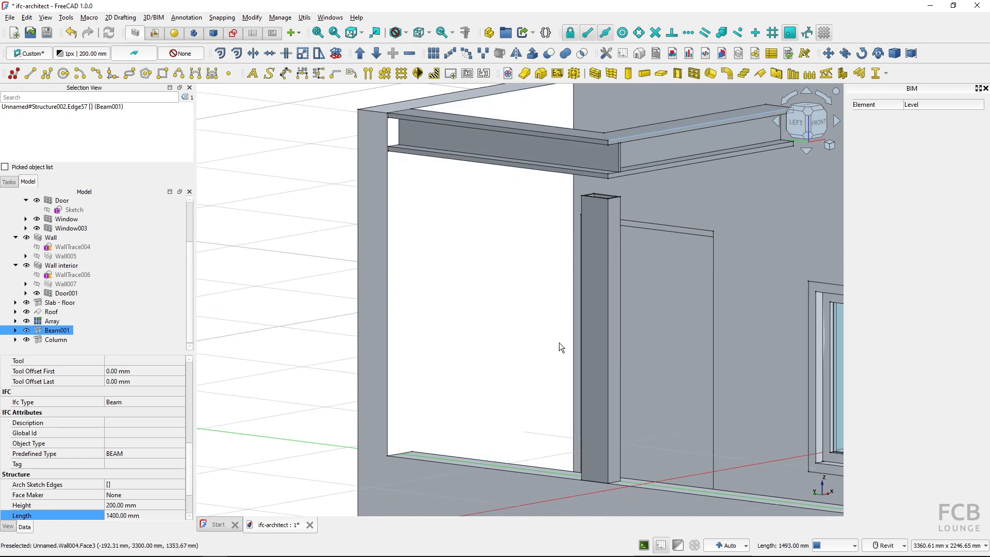
Set the column's height to 1600 mm, clear the selection and inspect where the column meets the beams from below.
{"action": "left_click", "coordinate": [599, 298]}
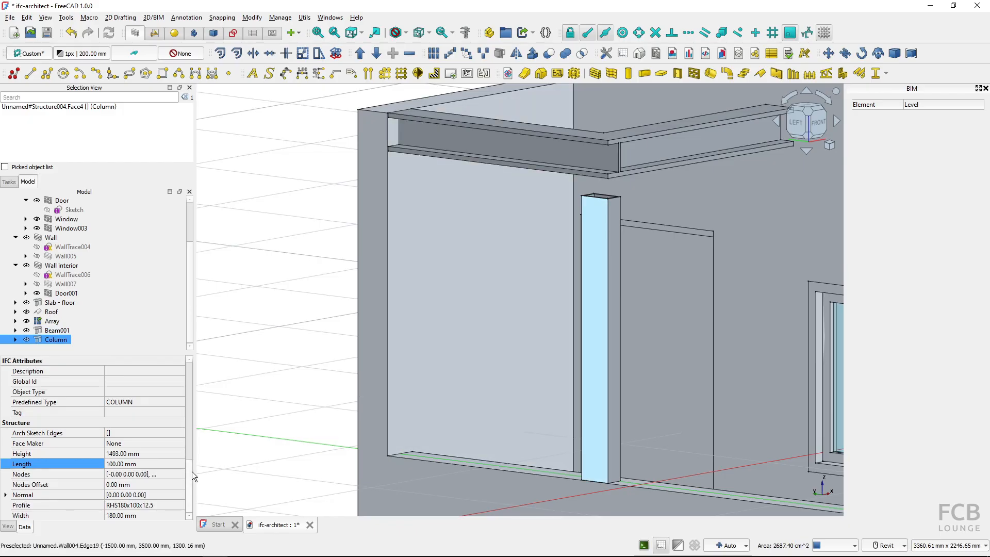
{"action": "left_click", "coordinate": [153, 450]}
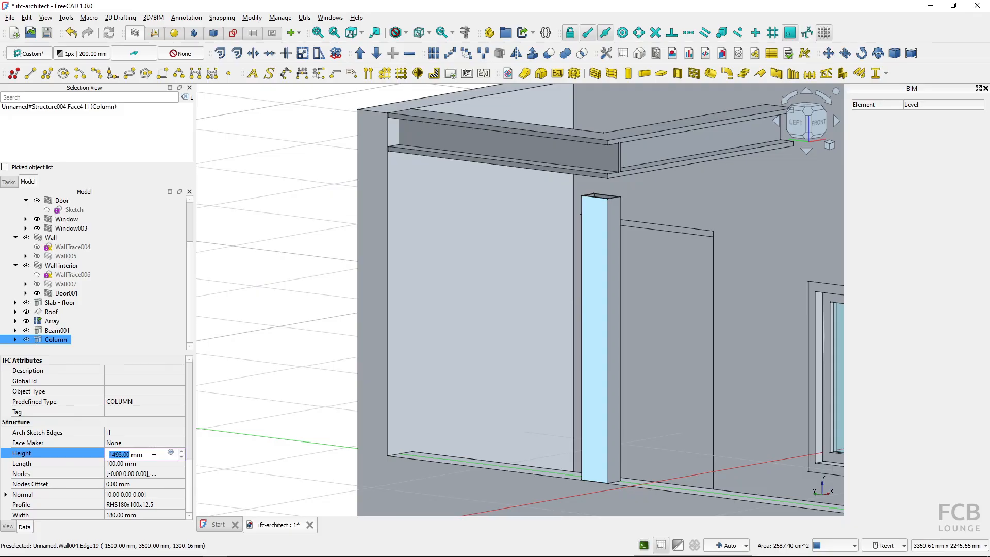
{"action": "type", "text": "1"}
{"action": "key", "text": "Return"}
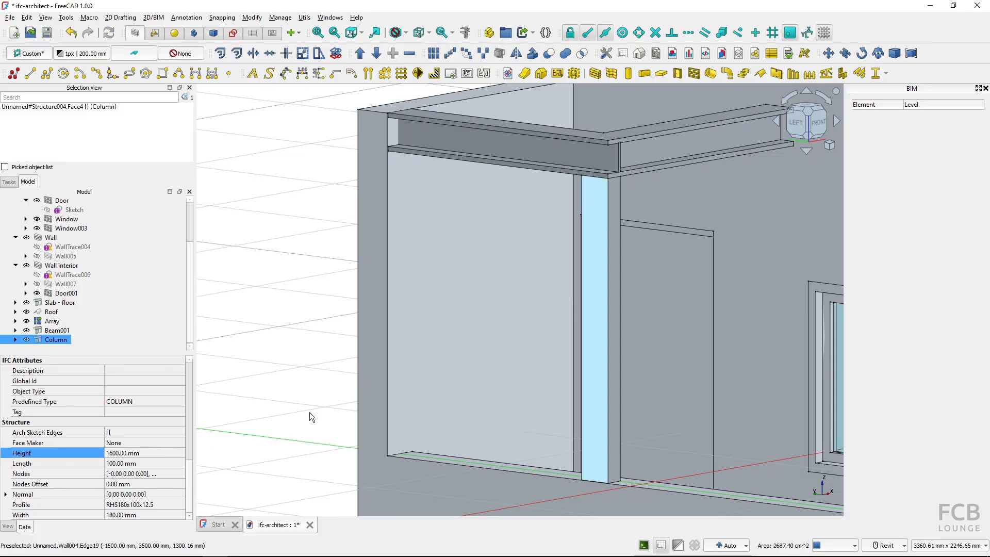
{"action": "left_click", "coordinate": [351, 303]}
{"action": "middle_click_drag", "start_coordinate": [518, 295], "coordinate": [514, 266], "text": "shift"}
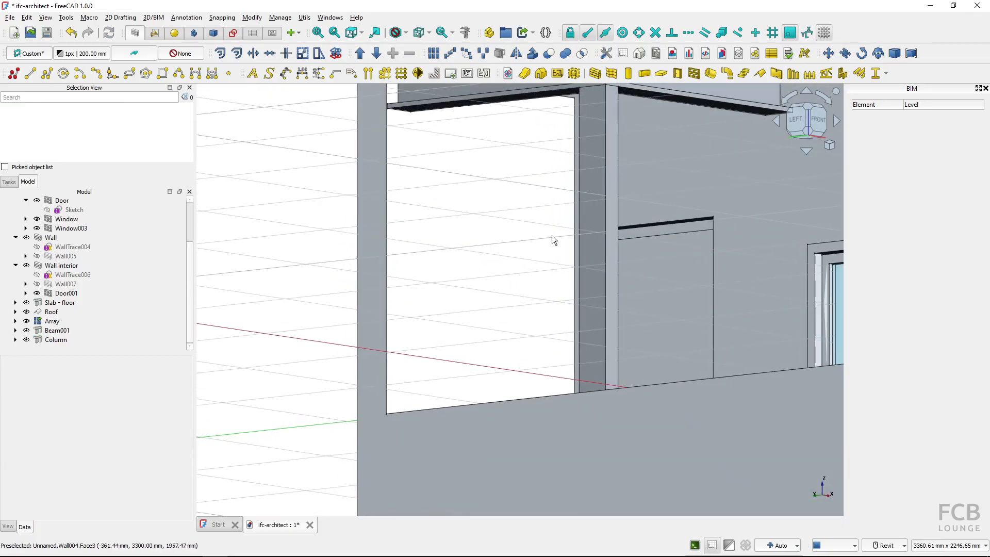
{"action": "middle_click_drag", "start_coordinate": [619, 139], "coordinate": [579, 234]}
{"action": "middle_click_drag", "start_coordinate": [572, 199], "coordinate": [518, 317], "text": "shift"}
{"action": "middle_click_drag", "start_coordinate": [492, 281], "coordinate": [355, 490]}
{"action": "middle_click_drag", "start_coordinate": [455, 295], "coordinate": [512, 358]}
{"action": "key", "text": "2"}
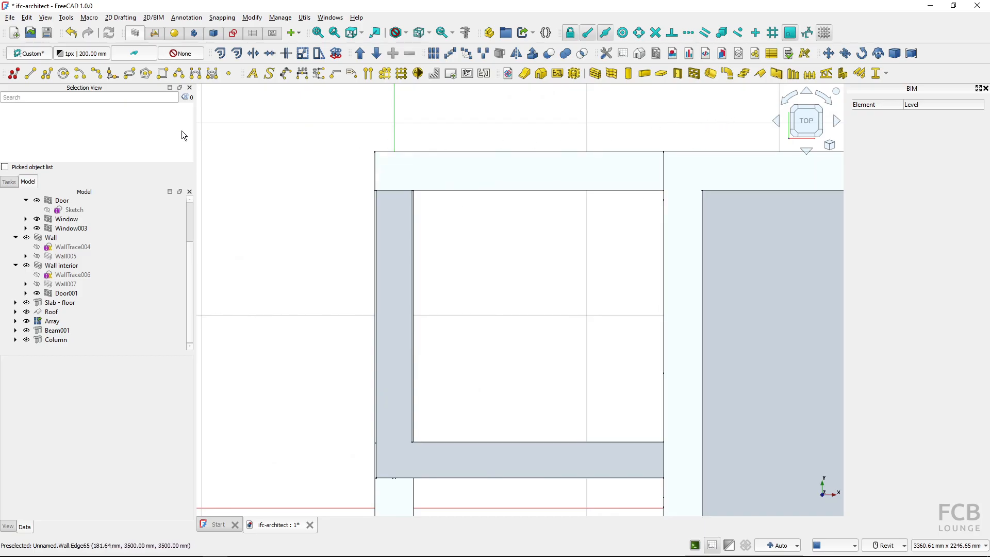
{"action": "left_click", "coordinate": [163, 74]}
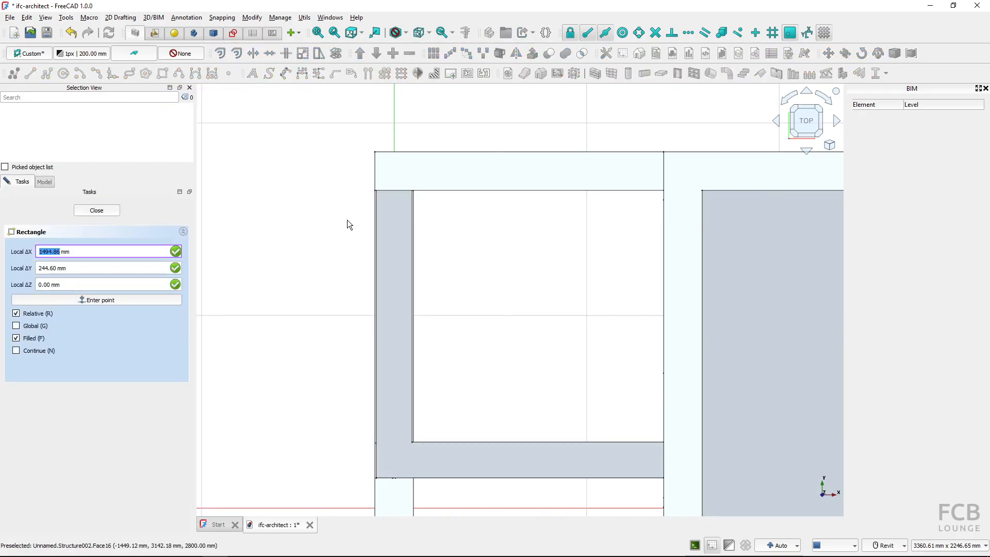
{"action": "key", "text": "Escape"}
{"action": "middle_click_drag", "start_coordinate": [348, 219], "coordinate": [388, 252], "text": "shift"}
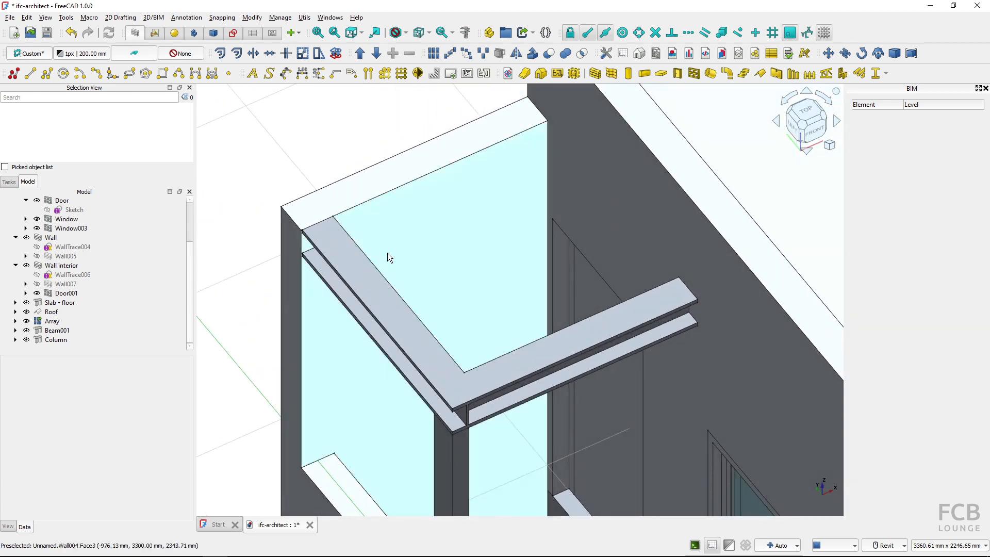
Align the working plane to the back wall's top face and draw a filled 1307 x 1307 mm rectangle between the walls and the beams.
{"action": "left_click", "coordinate": [374, 182]}
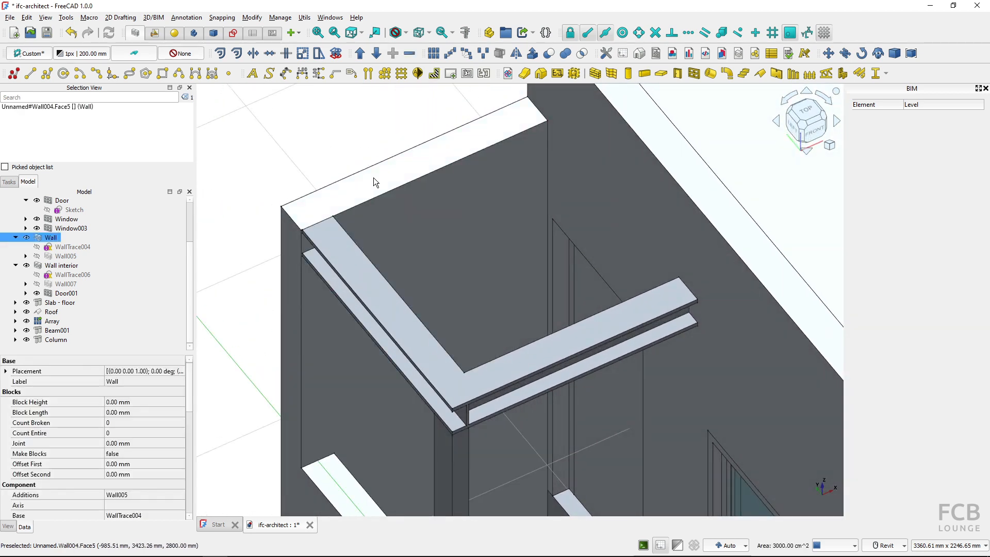
{"action": "left_click", "coordinate": [29, 54]}
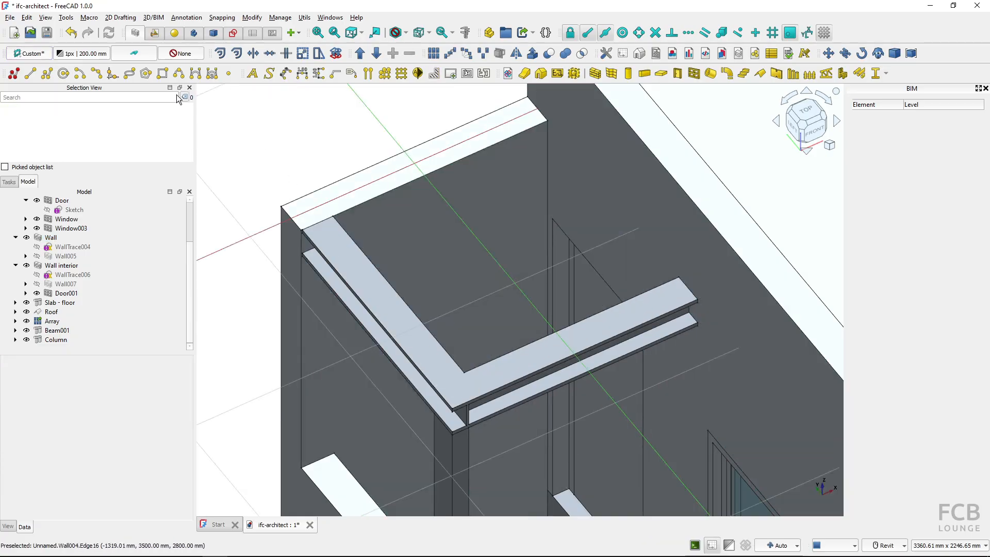
{"action": "left_click", "coordinate": [163, 74]}
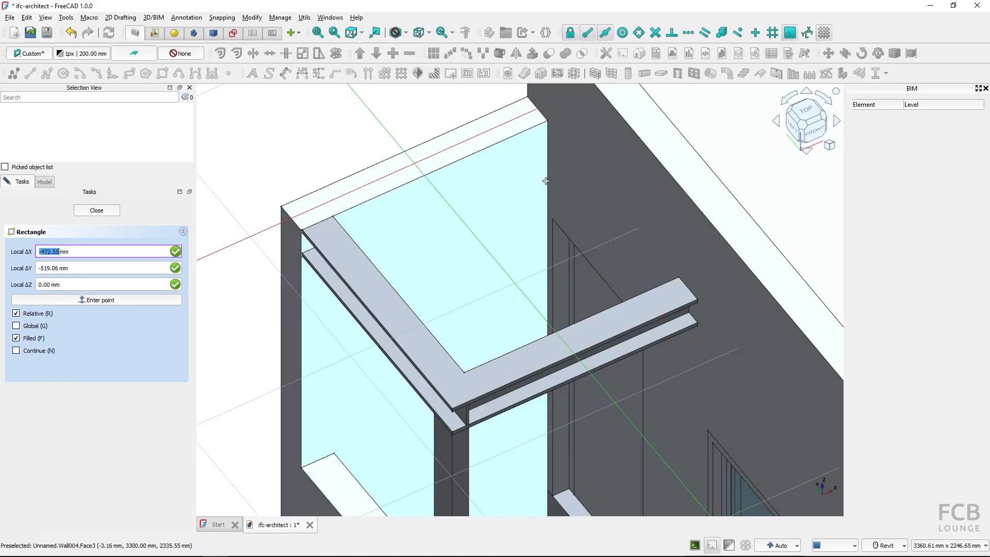
{"action": "left_click", "coordinate": [543, 124]}
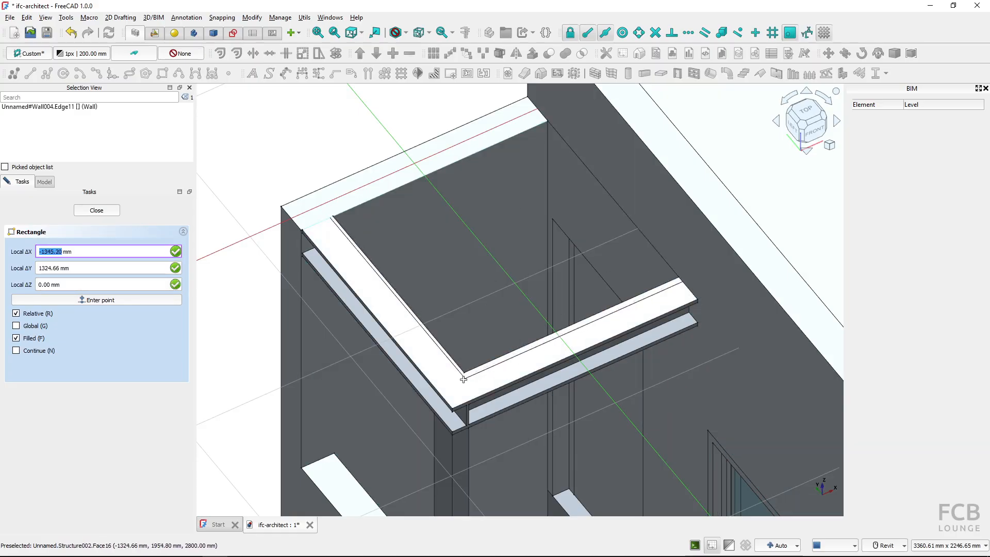
{"action": "left_click", "coordinate": [470, 371]}
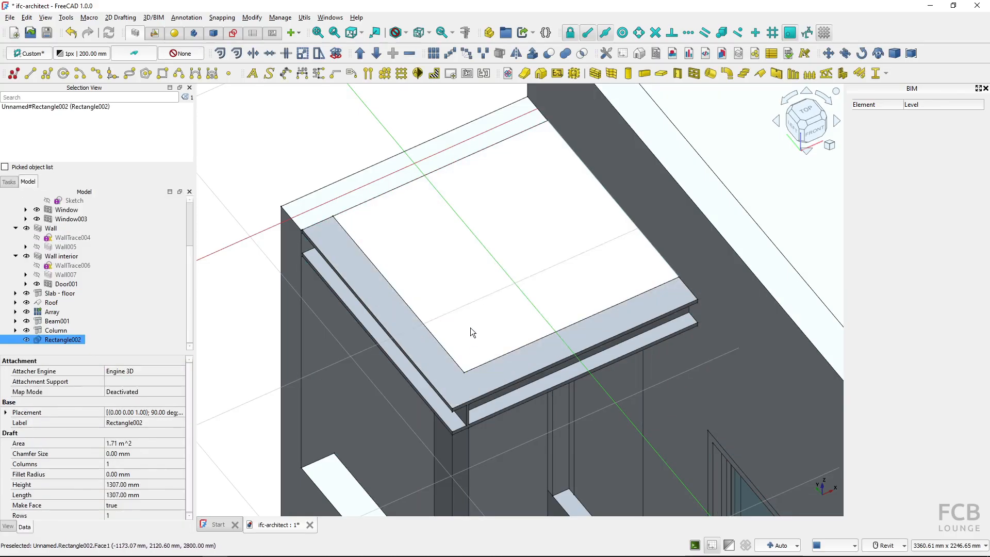
Create a slab from the rectangle between the beams and check its height from below and in its properties.
{"action": "left_click", "coordinate": [499, 240]}
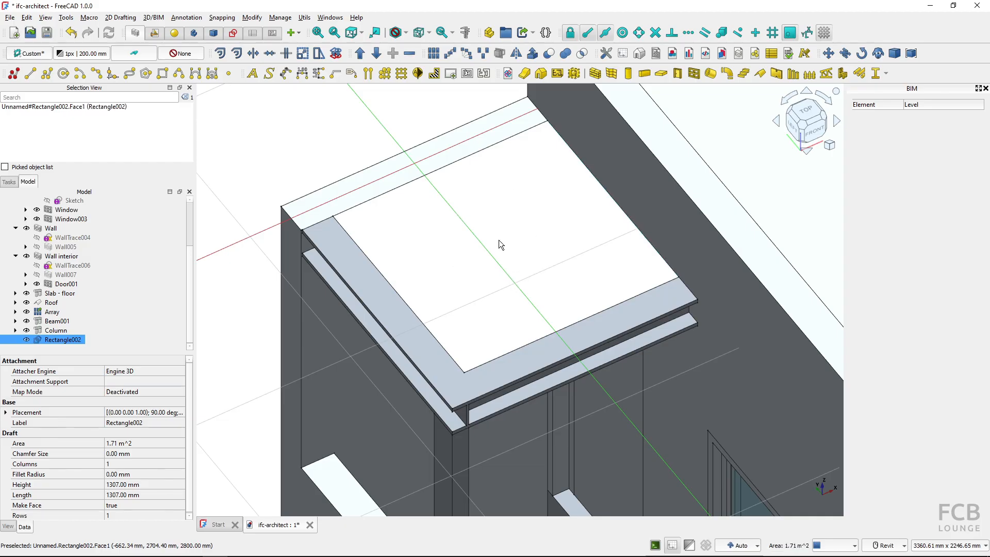
{"action": "left_click", "coordinate": [662, 74]}
{"action": "middle_click_drag", "start_coordinate": [413, 390], "coordinate": [441, 307], "text": "shift"}
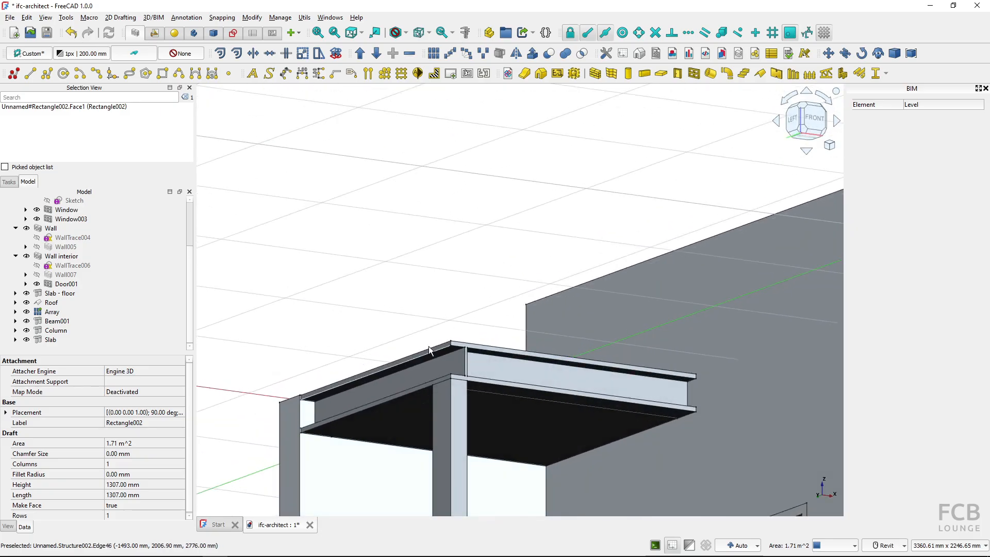
{"action": "left_click", "coordinate": [51, 340]}
{"action": "scroll", "coordinate": [128, 450], "scroll_direction": "down", "scroll_amount": 2}
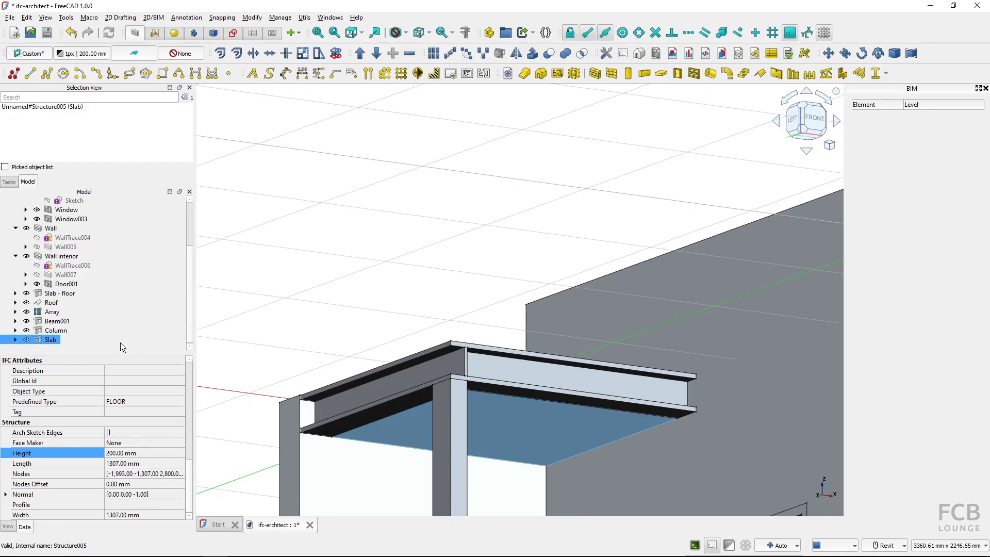
Rename the new slab as "Slab - roof-terrace".
{"action": "left_click", "coordinate": [58, 342]}
{"action": "left_click", "coordinate": [57, 341]}
{"action": "left_click", "coordinate": [59, 341]}
{"action": "type", "text": "- roof-terrace"}
{"action": "key", "text": "Return"}
Reset the working plane to Top (XY) for drawing at ground level beside the building.
{"action": "middle_click_drag", "start_coordinate": [388, 253], "coordinate": [403, 344], "text": "shift"}
{"action": "scroll", "coordinate": [403, 344], "scroll_direction": "down", "scroll_amount": 7}
{"action": "middle_click_drag", "start_coordinate": [557, 471], "coordinate": [472, 428]}
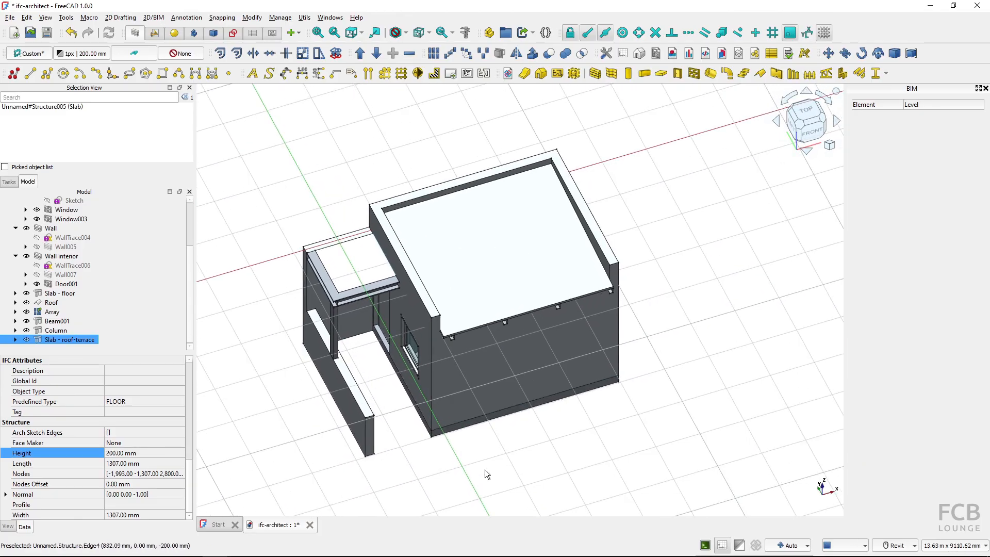
{"action": "scroll", "coordinate": [391, 432], "scroll_direction": "up", "scroll_amount": 3}
{"action": "middle_click_drag", "start_coordinate": [391, 432], "coordinate": [448, 446]}
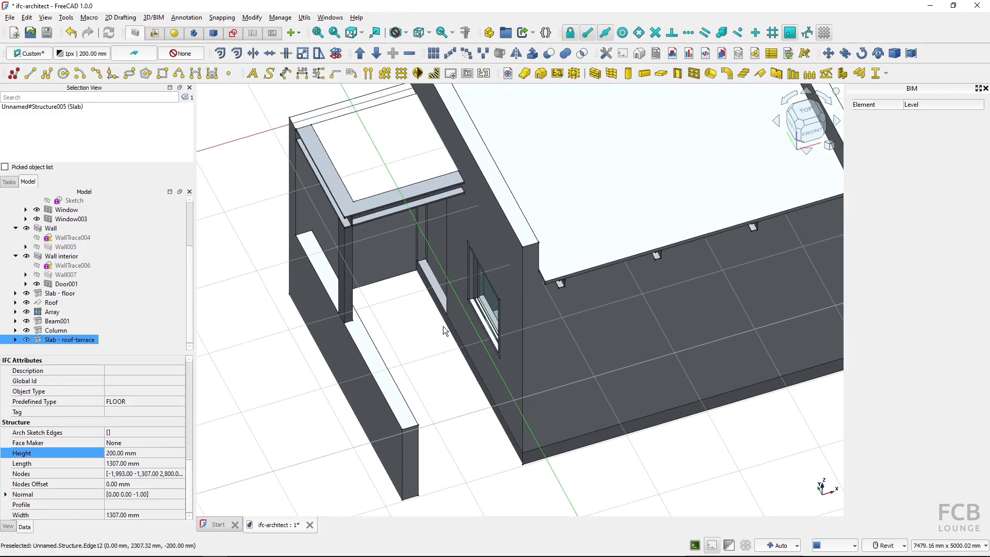
{"action": "left_click", "coordinate": [37, 56]}
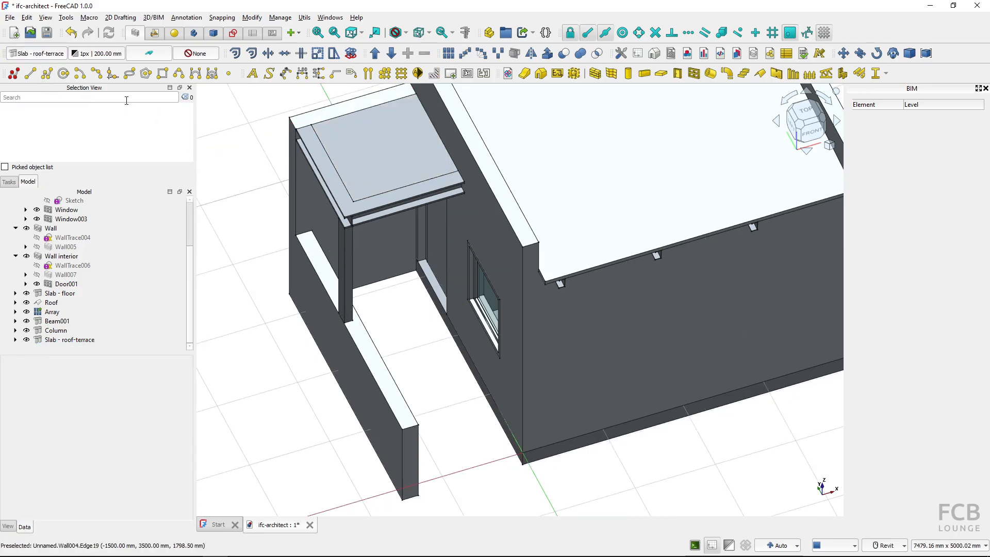
{"action": "left_click", "coordinate": [43, 54]}
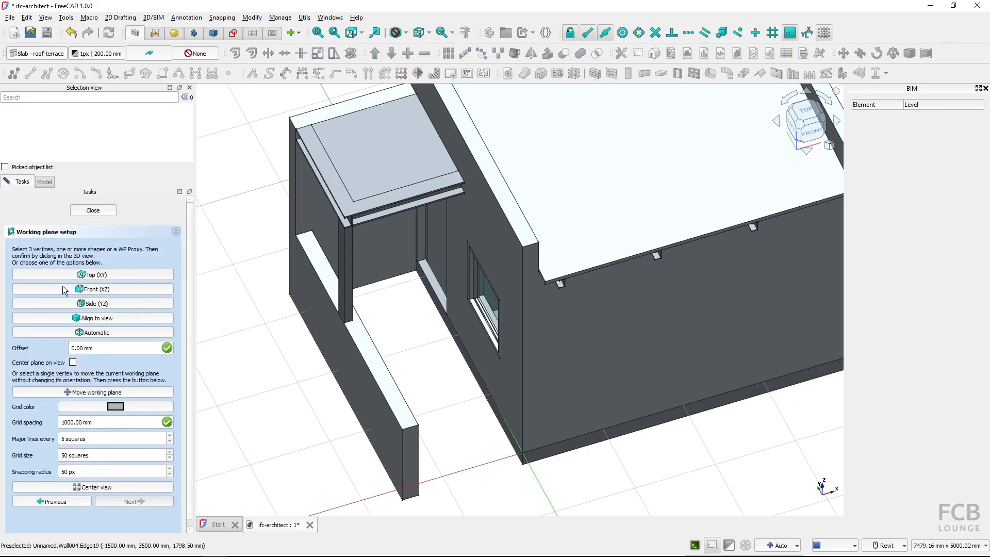
{"action": "left_click", "coordinate": [80, 275]}
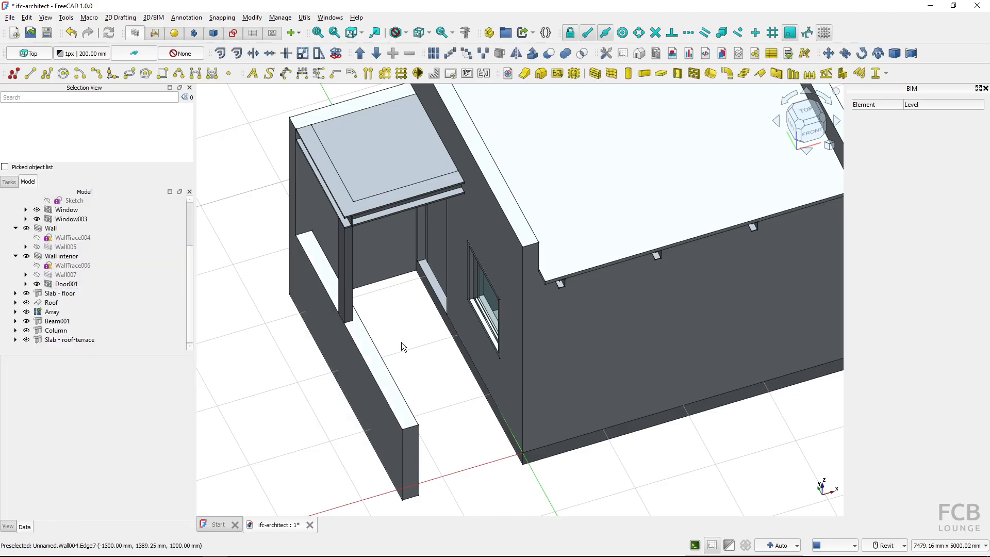
Draw a filled 1300 x 950 mm rectangle from the door opening's lower front corner to the terrace walls' inner back corner.
{"action": "middle_click_drag", "start_coordinate": [410, 342], "coordinate": [416, 364]}
{"action": "scroll", "coordinate": [457, 351], "scroll_direction": "up", "scroll_amount": 1}
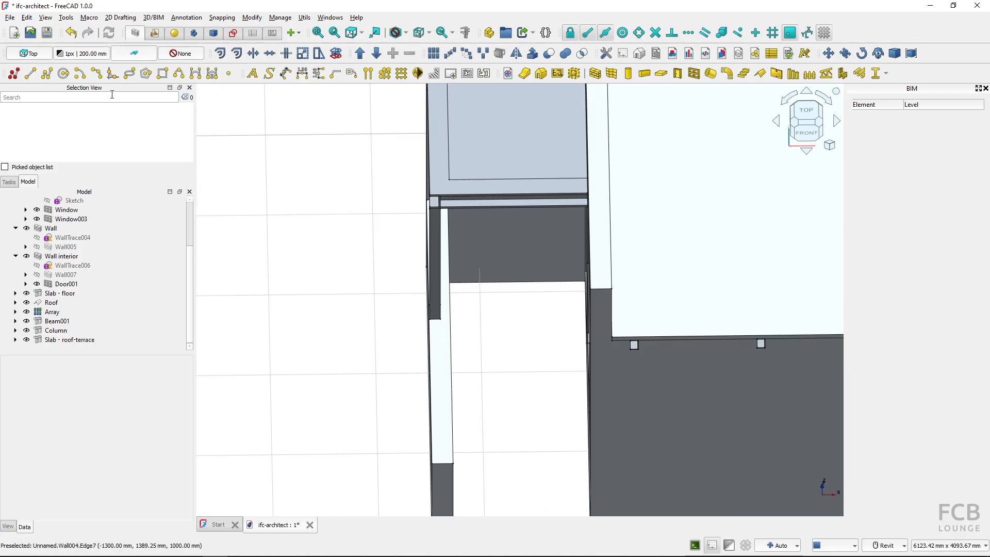
{"action": "left_click", "coordinate": [165, 75]}
{"action": "middle_click_drag", "start_coordinate": [534, 348], "coordinate": [642, 365], "text": "shift"}
{"action": "scroll", "coordinate": [449, 392], "scroll_direction": "up", "scroll_amount": 3}
{"action": "scroll", "coordinate": [438, 386], "scroll_direction": "up", "scroll_amount": 2}
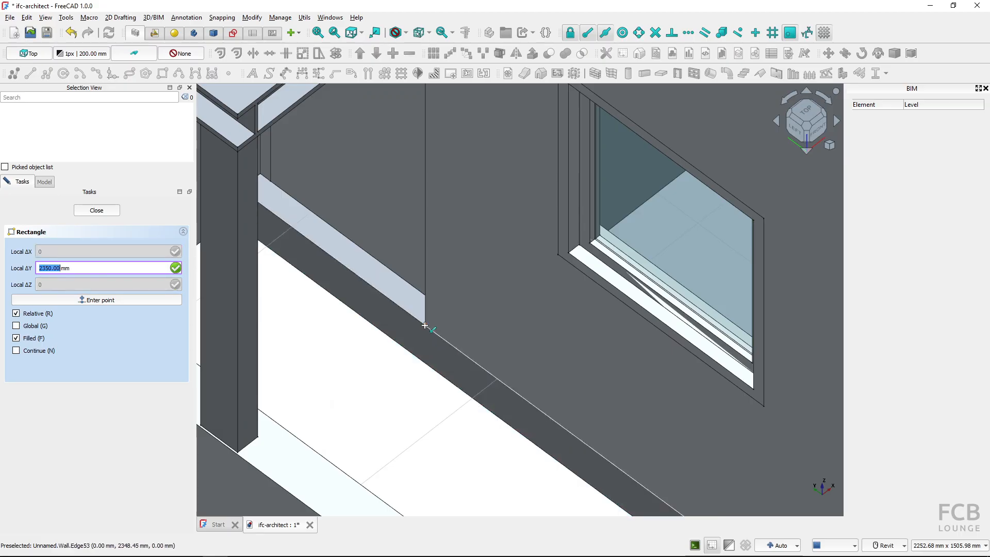
{"action": "left_click", "coordinate": [424, 328]}
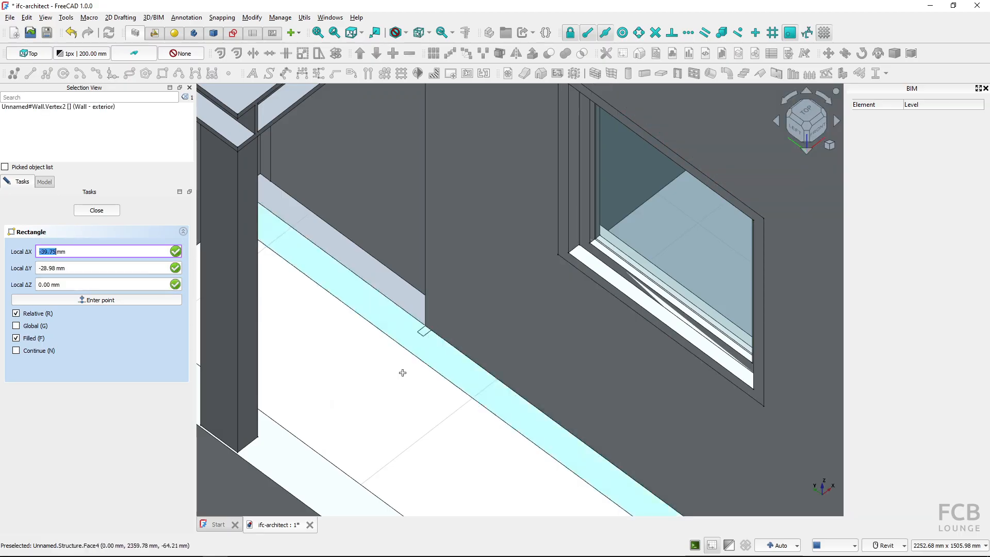
{"action": "scroll", "coordinate": [400, 384], "scroll_direction": "down", "scroll_amount": 2}
{"action": "middle_click_drag", "start_coordinate": [400, 389], "coordinate": [237, 362], "text": "shift"}
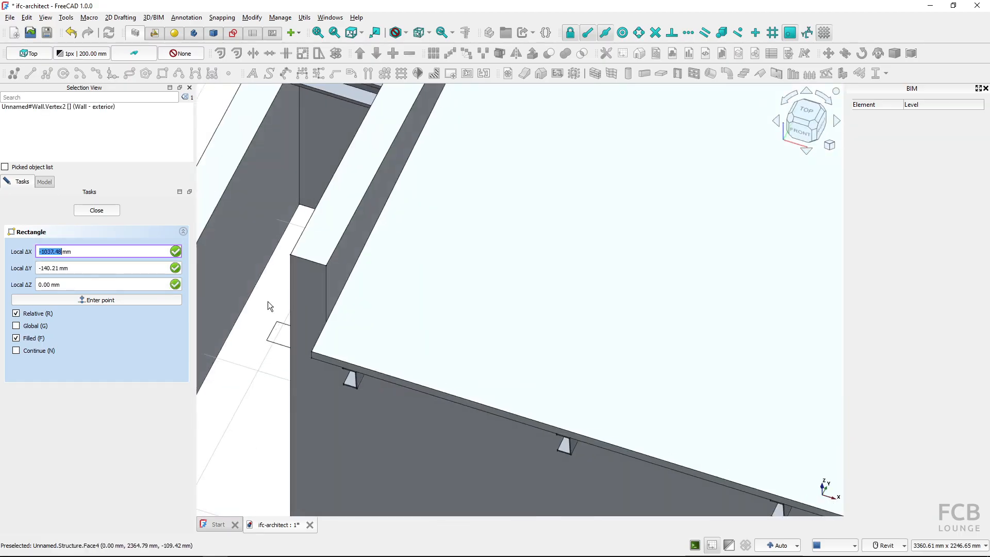
{"action": "middle_click_drag", "start_coordinate": [270, 292], "coordinate": [427, 393], "text": "shift"}
{"action": "middle_click_drag", "start_coordinate": [407, 349], "coordinate": [230, 327], "text": "shift"}
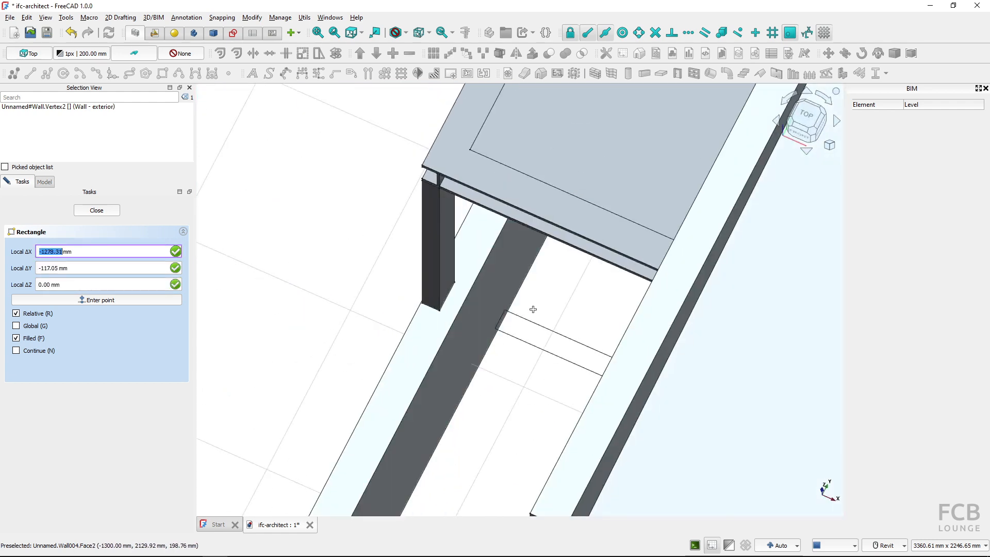
{"action": "middle_click_drag", "start_coordinate": [531, 310], "coordinate": [579, 261], "text": "shift"}
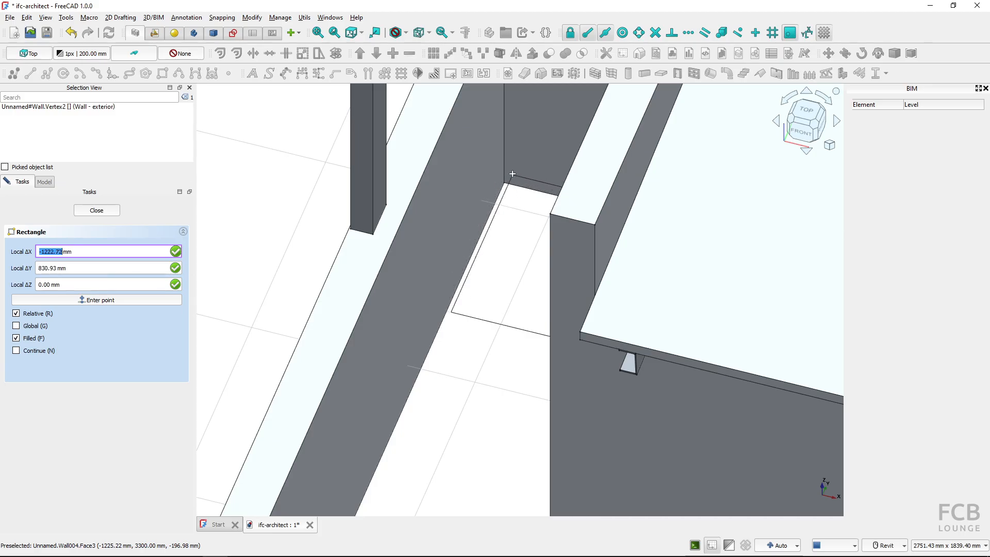
{"action": "left_click", "coordinate": [526, 195]}
Start a filled polyline along the ground rectangle's front edge, from the low wall to the exterior wall.
{"action": "middle_click_drag", "start_coordinate": [516, 203], "coordinate": [567, 249], "text": "shift"}
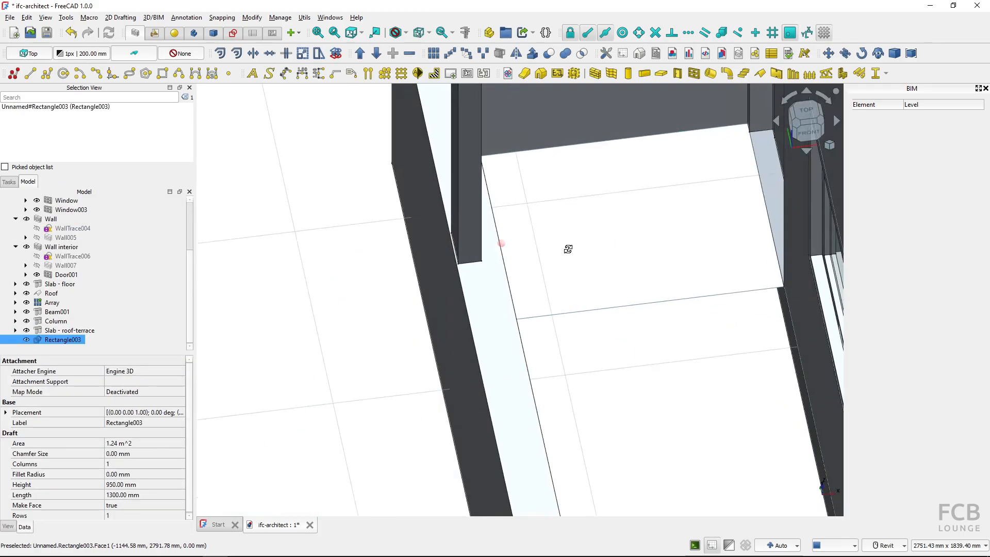
{"action": "scroll", "coordinate": [583, 249], "scroll_direction": "down", "scroll_amount": 6}
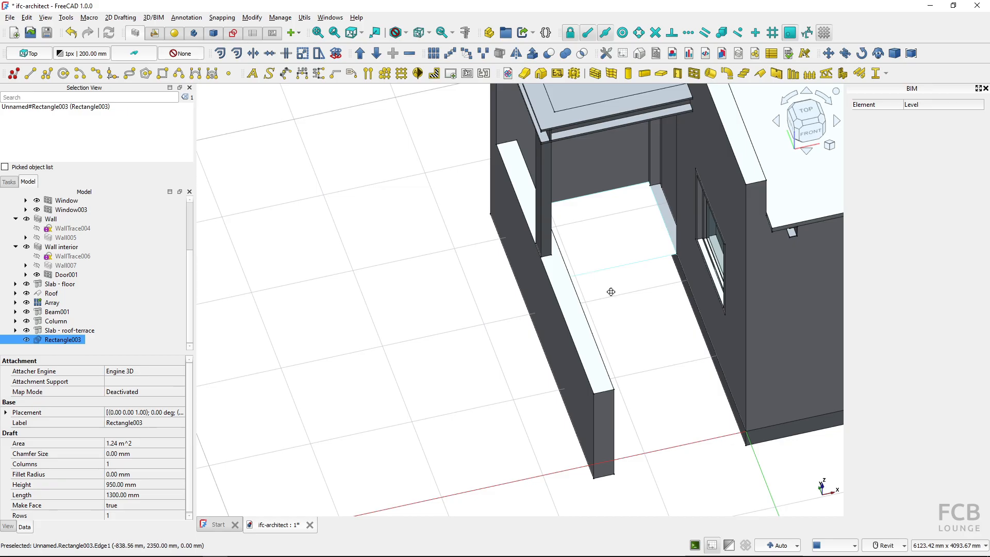
{"action": "middle_click_drag", "start_coordinate": [611, 292], "coordinate": [567, 329], "text": "shift"}
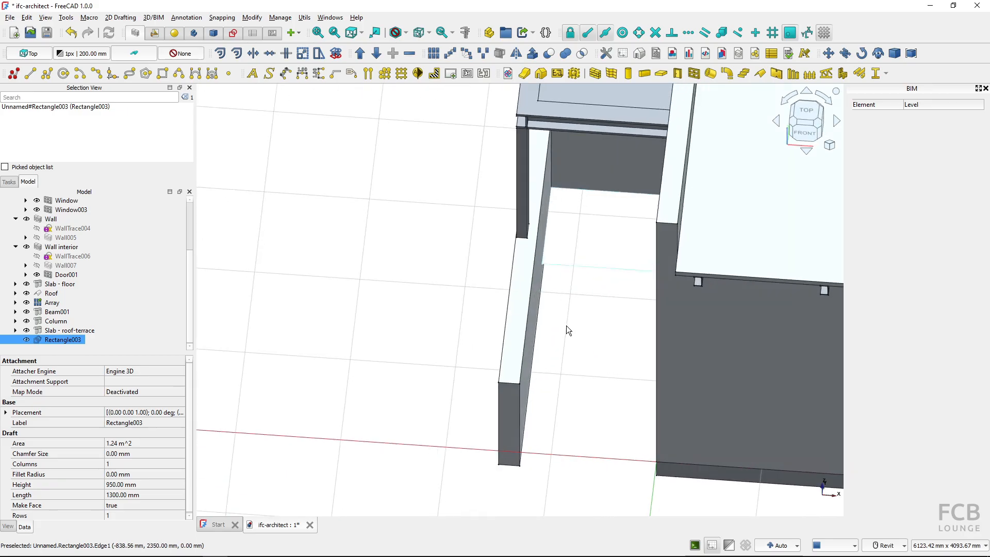
{"action": "left_click", "coordinate": [380, 328]}
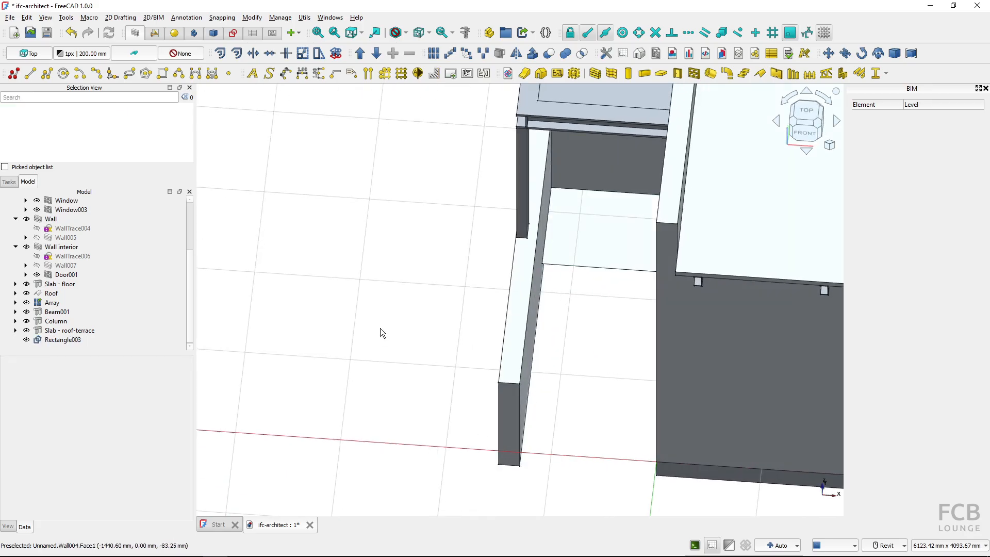
{"action": "left_click", "coordinate": [51, 83]}
{"action": "middle_click_drag", "start_coordinate": [619, 310], "coordinate": [519, 277], "text": "shift"}
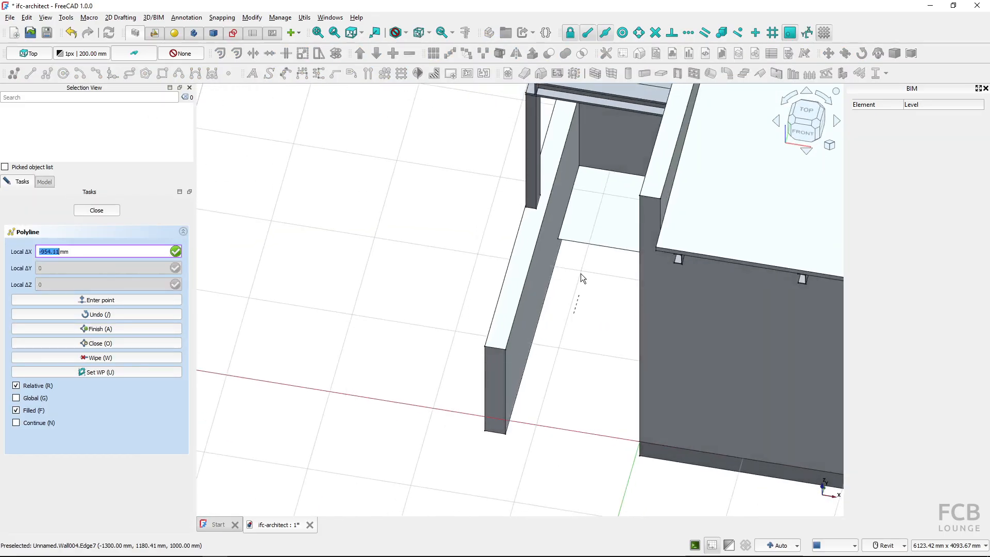
{"action": "left_click", "coordinate": [564, 239]}
{"action": "middle_click_drag", "start_coordinate": [592, 290], "coordinate": [658, 287], "text": "shift"}
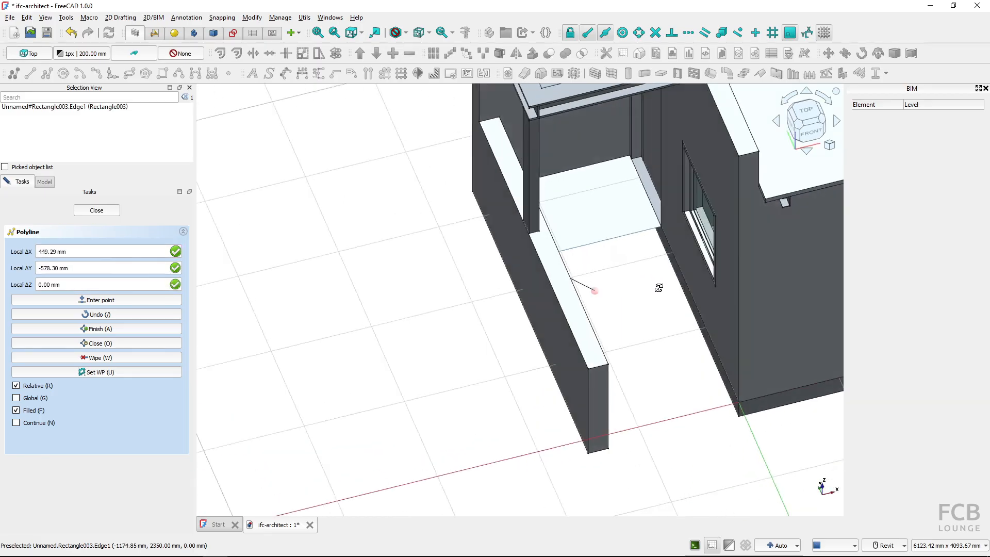
{"action": "left_click", "coordinate": [648, 228]}
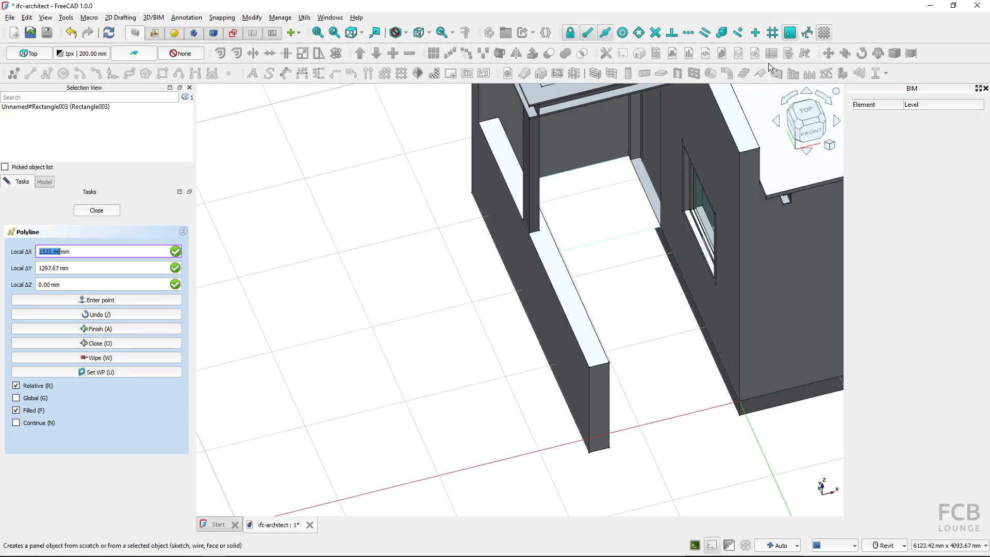
Disable working plane snapping, continue the polyline through the lower front corners of the floor slab and low wall, and close it.
{"action": "left_click", "coordinate": [791, 35]}
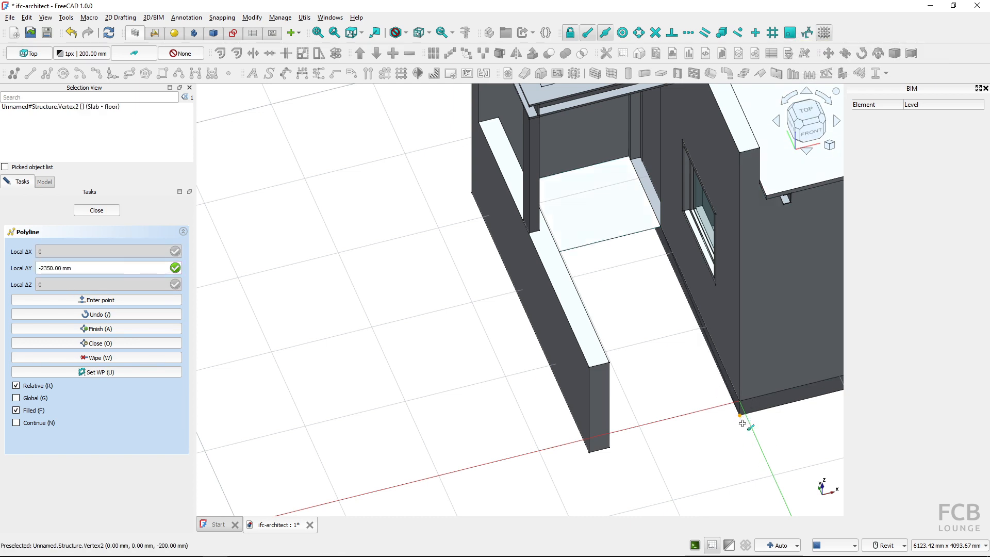
{"action": "middle_click_drag", "start_coordinate": [743, 448], "coordinate": [654, 458], "text": "shift"}
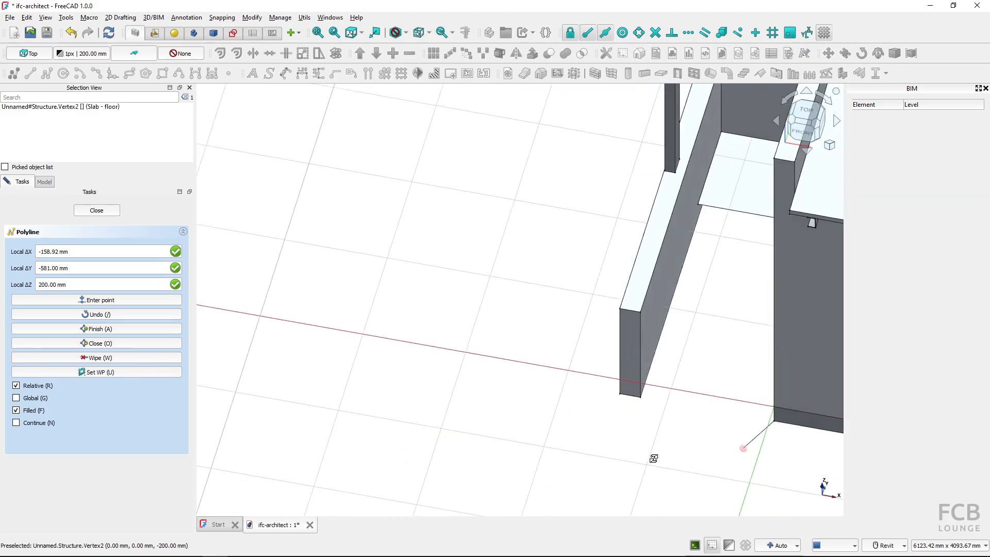
{"action": "key", "text": "x"}
{"action": "left_click", "coordinate": [642, 398]}
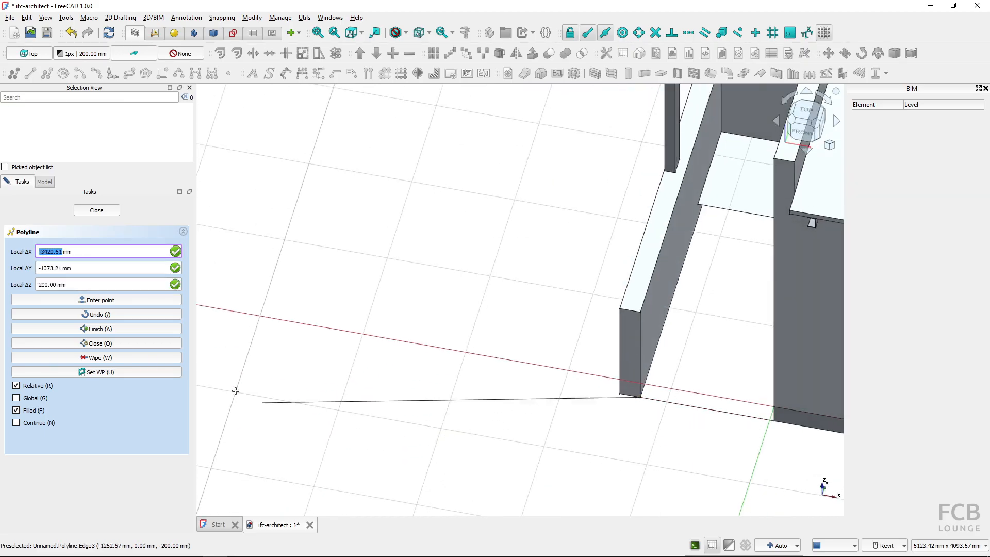
{"action": "left_click", "coordinate": [124, 344]}
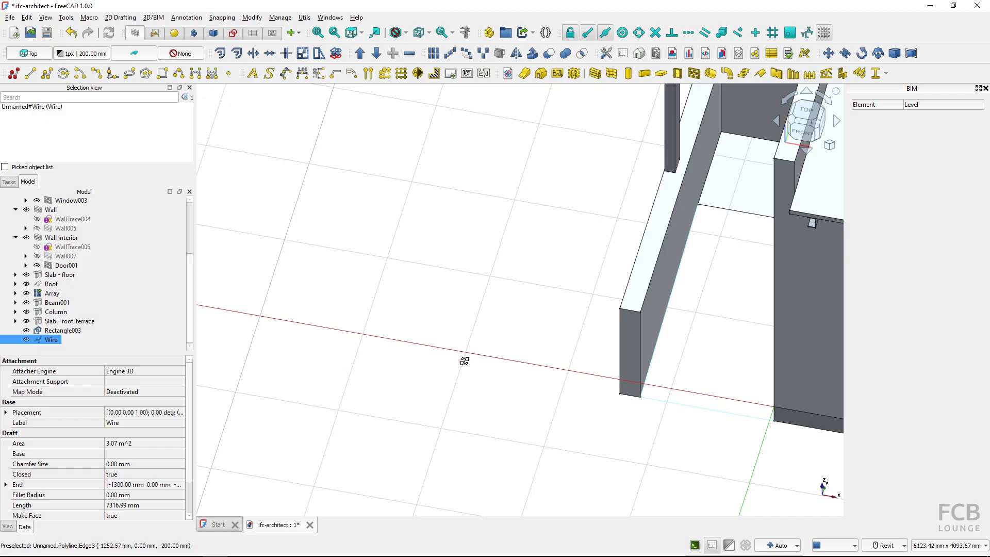
Create a slab from the 1300 x 950 mm landing rectangle and set its height to 50 mm.
{"action": "middle_click_drag", "start_coordinate": [465, 360], "coordinate": [536, 382], "text": "shift"}
{"action": "left_click", "coordinate": [595, 403]}
{"action": "middle_click_drag", "start_coordinate": [596, 403], "coordinate": [654, 374], "text": "shift"}
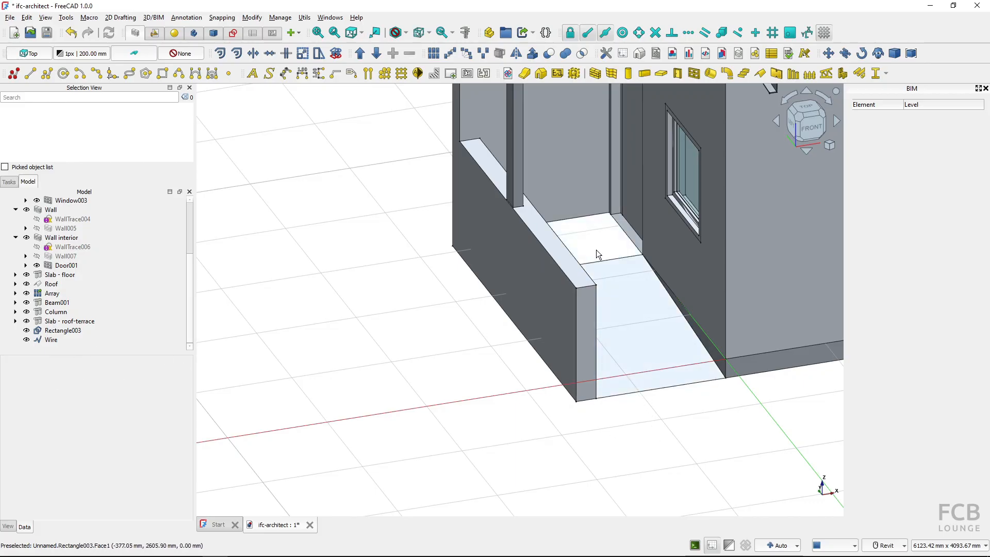
{"action": "left_click", "coordinate": [58, 331]}
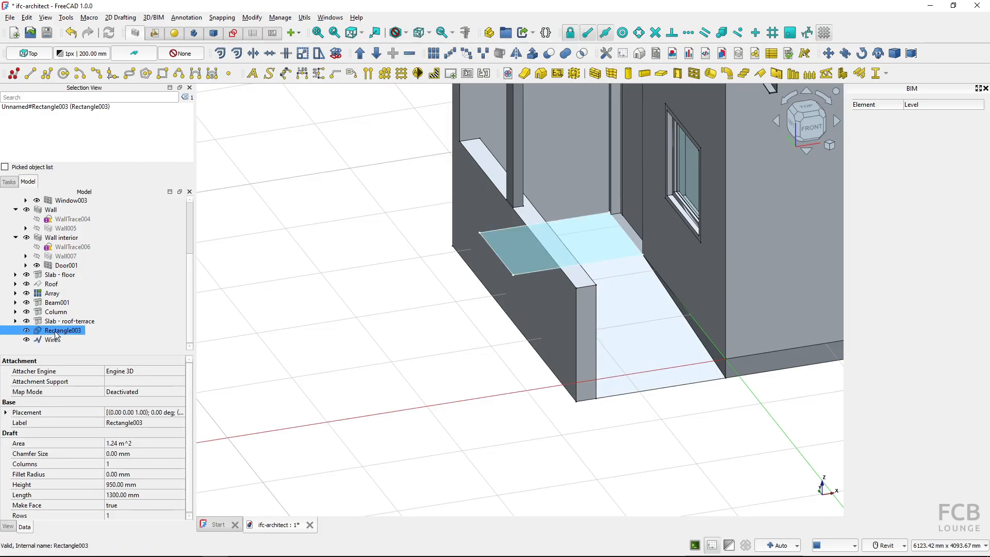
{"action": "left_click", "coordinate": [663, 76]}
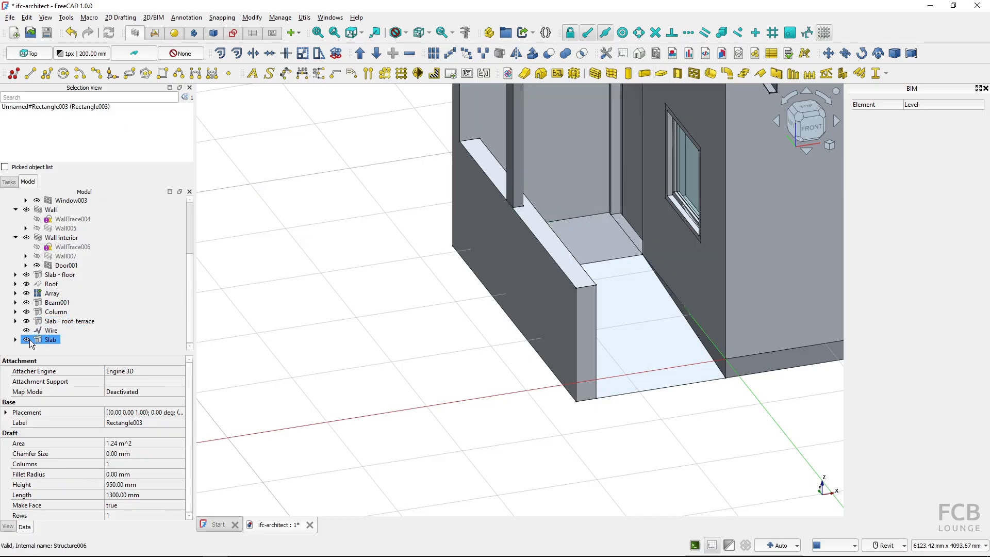
{"action": "left_click", "coordinate": [42, 340]}
{"action": "scroll", "coordinate": [135, 479], "scroll_direction": "down", "scroll_amount": 4}
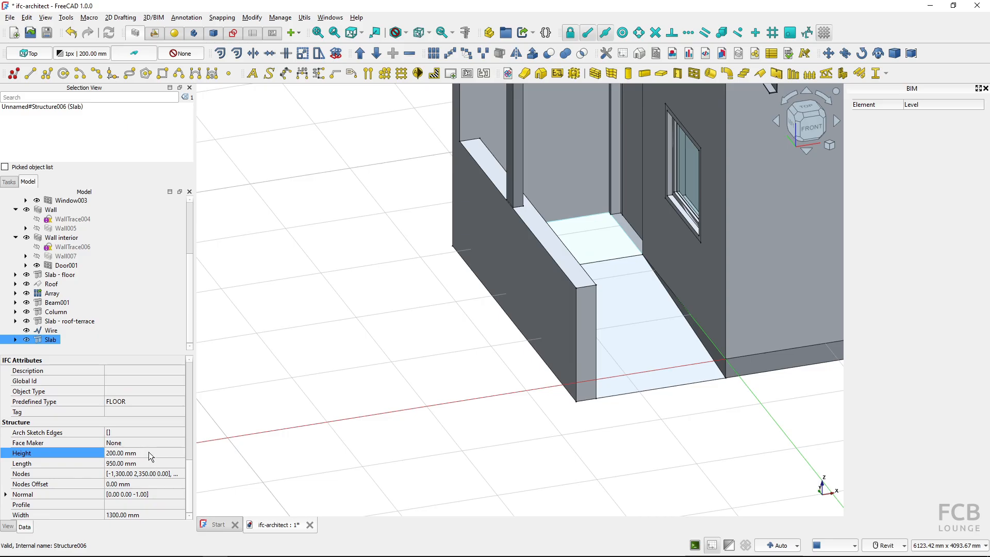
{"action": "left_click", "coordinate": [147, 459]}
{"action": "type", "text": "50"}
{"action": "key", "text": "Return"}
Create a slab from the sloped polyline face and set its height to 50 mm.
{"action": "left_click", "coordinate": [617, 315]}
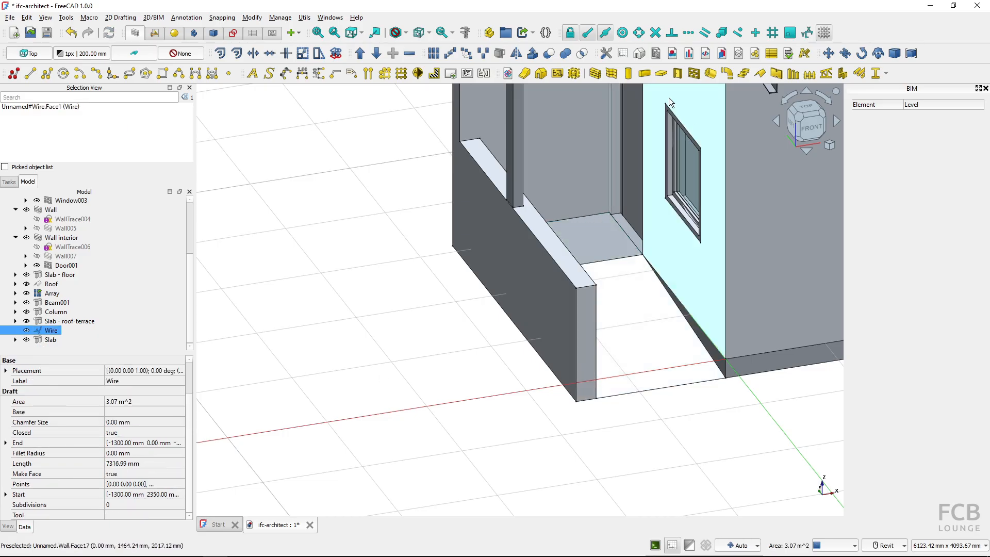
{"action": "left_click", "coordinate": [650, 80]}
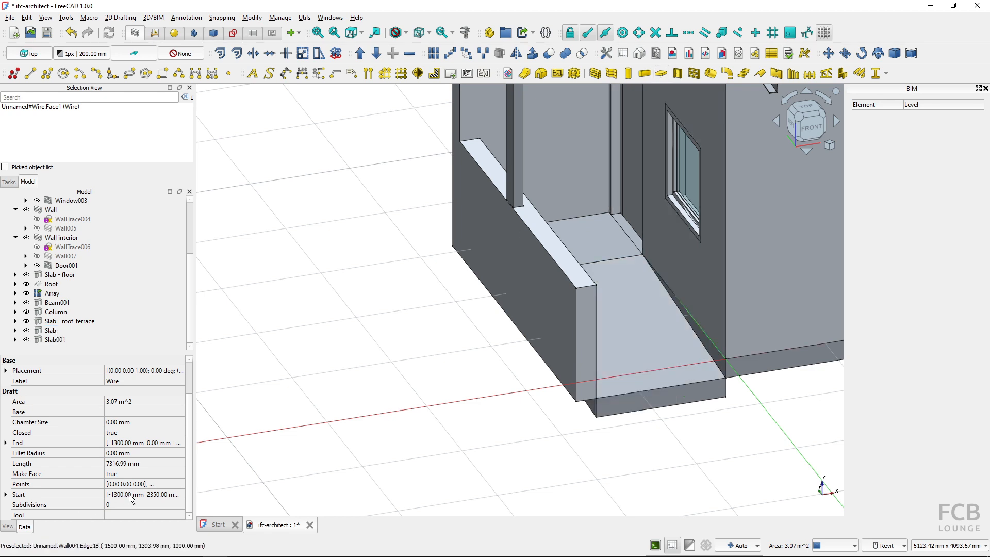
{"action": "left_click", "coordinate": [54, 339]}
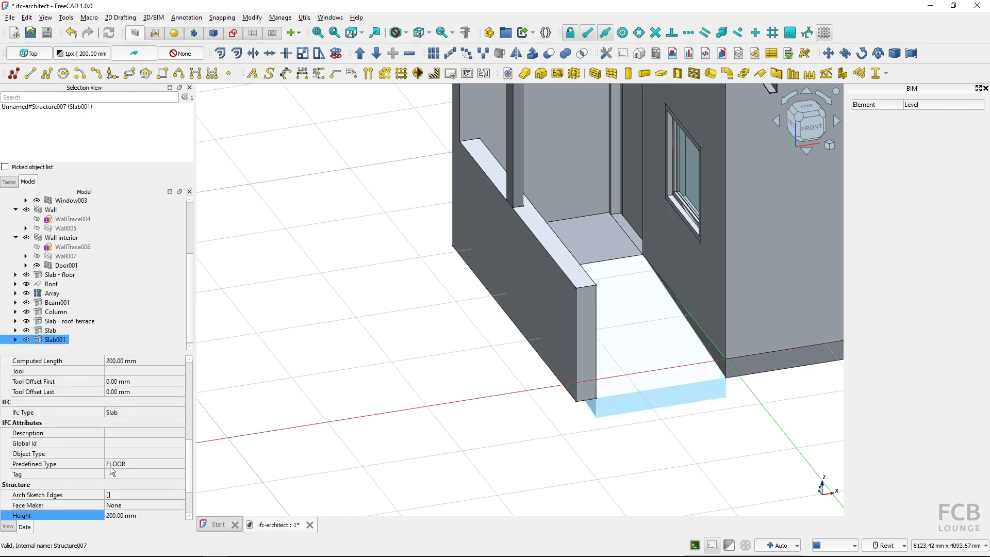
{"action": "scroll", "coordinate": [153, 509], "scroll_direction": "down", "scroll_amount": 1}
{"action": "left_click", "coordinate": [153, 482]}
{"action": "type", "text": "50"}
{"action": "key", "text": "Return"}
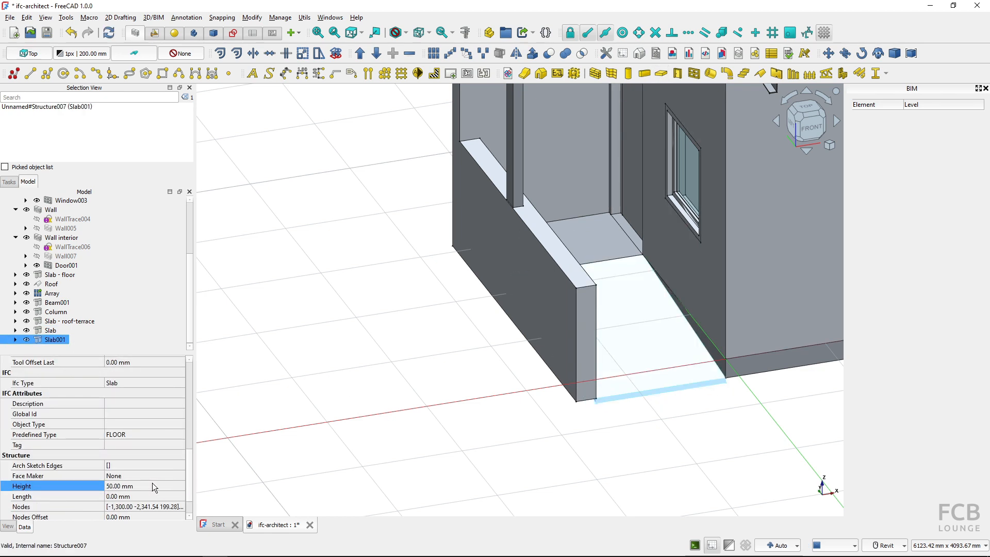
Combine the landing slab and the sloped slab into one component and rename it RAmp.
{"action": "left_click", "coordinate": [52, 330], "text": "ctrl"}
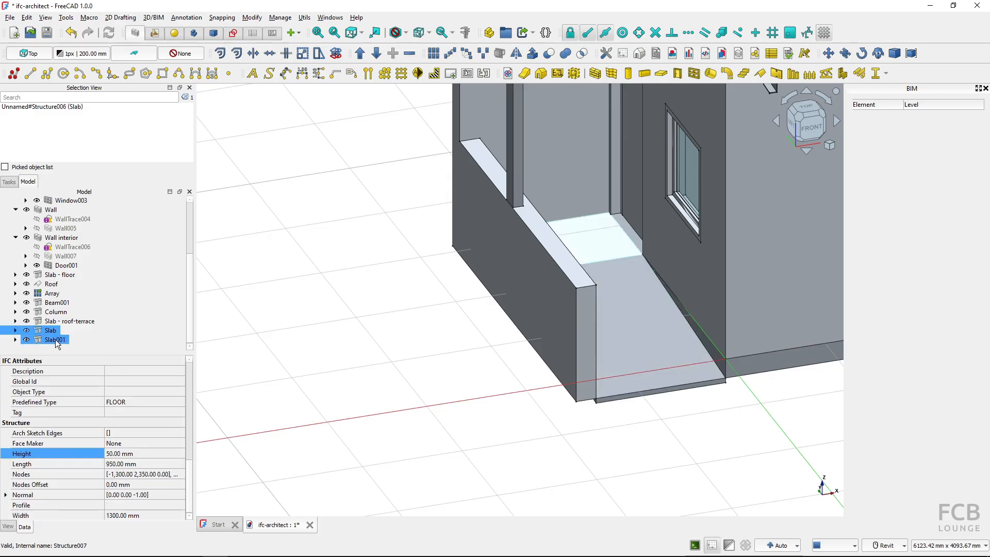
{"action": "left_click", "coordinate": [67, 321], "text": "ctrl"}
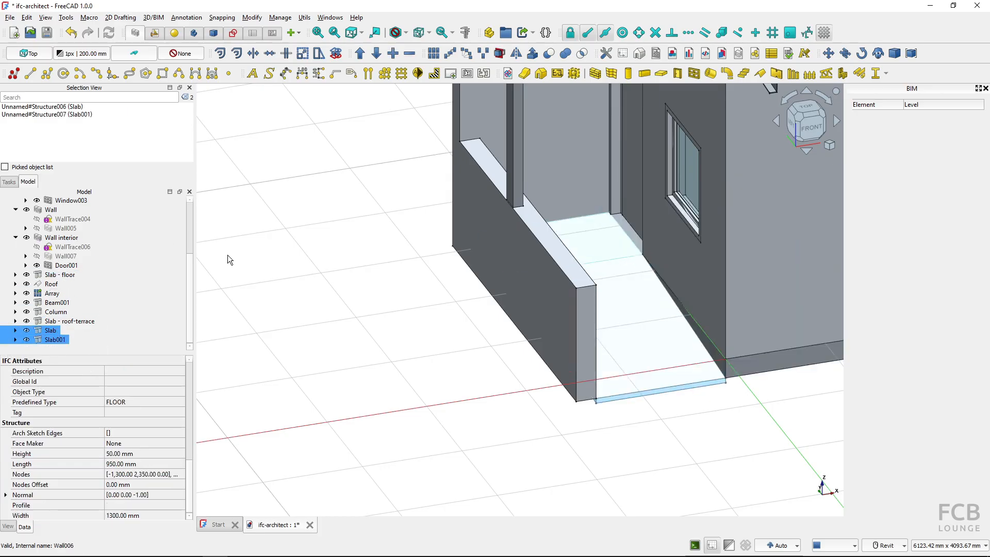
{"action": "left_click", "coordinate": [394, 54]}
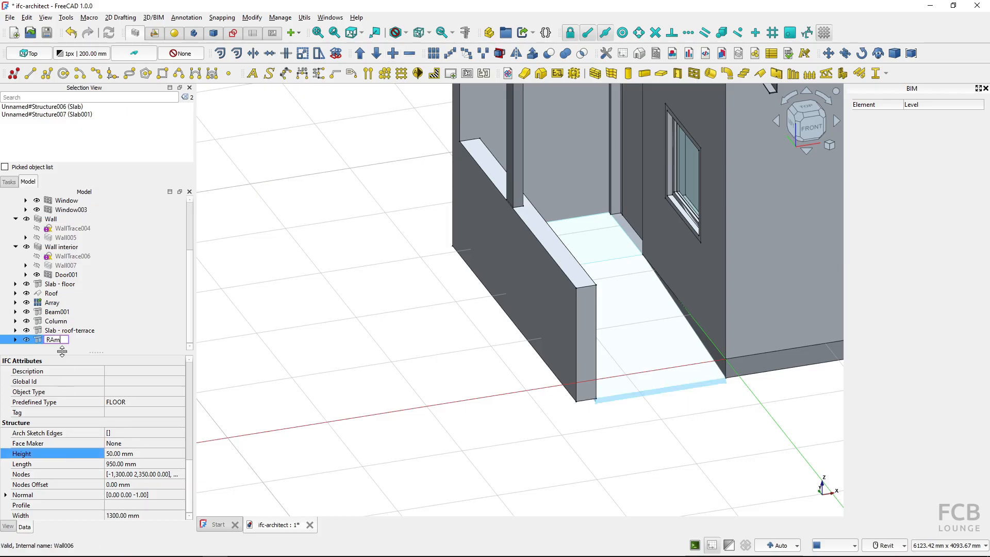
{"action": "key", "text": "Return"}
{"action": "left_click", "coordinate": [422, 368]}
{"action": "scroll", "coordinate": [462, 386], "scroll_direction": "down", "scroll_amount": 6}
{"action": "middle_click_drag", "start_coordinate": [607, 437], "coordinate": [540, 531]}
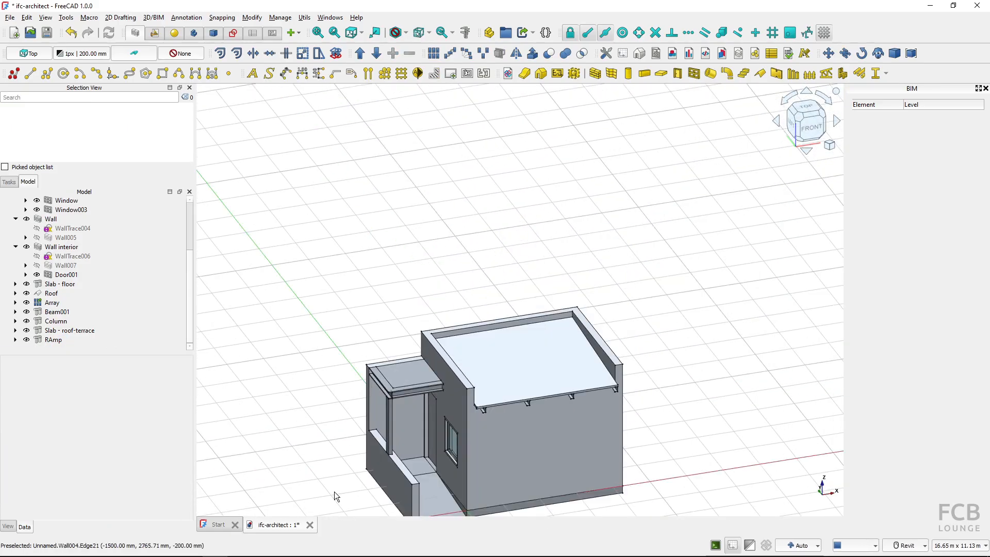
{"action": "key", "text": "v"}
{"action": "key", "text": "f"}
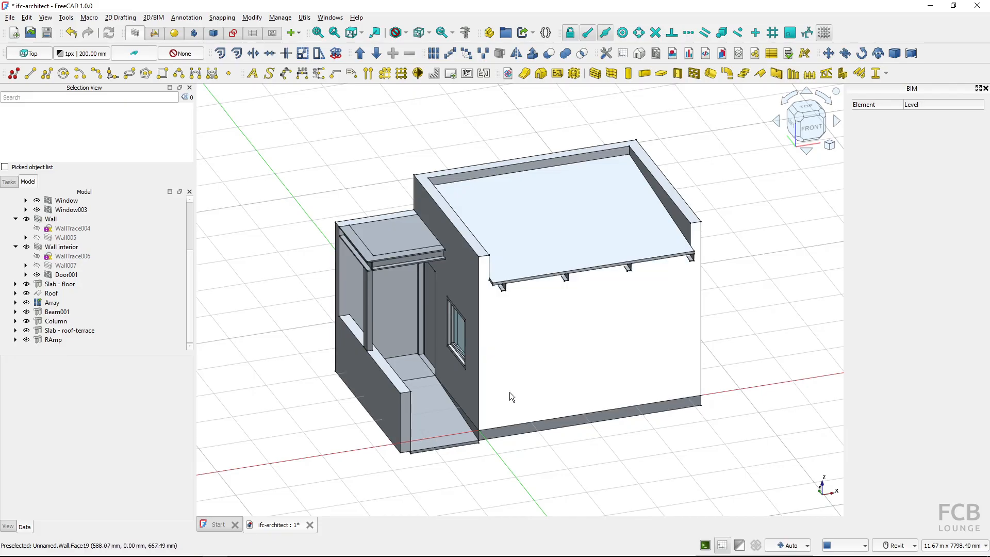
{"action": "left_click", "coordinate": [532, 268]}
{"action": "key", "text": "space"}
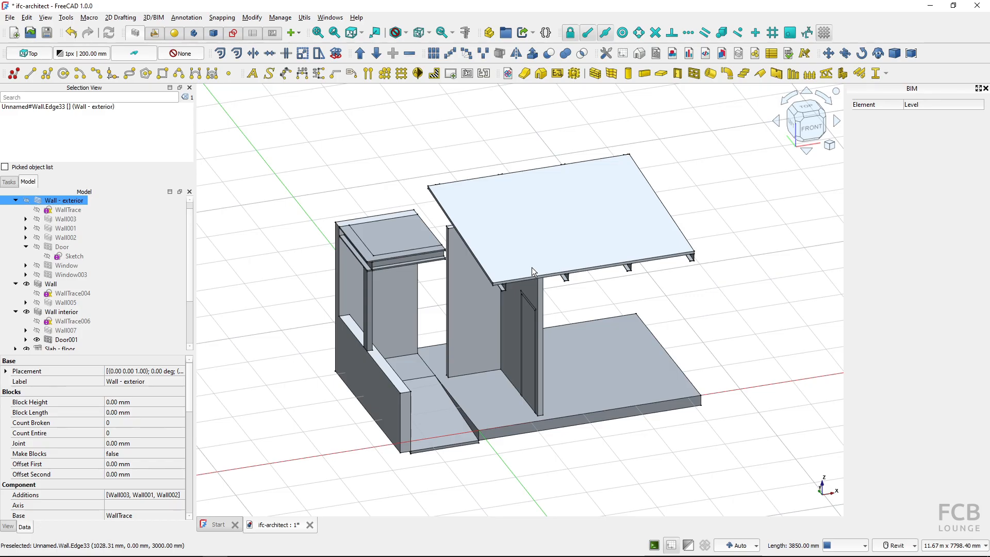
{"action": "key", "text": "space"}
Hide the main building's roof and view the model from the top.
{"action": "left_click", "coordinate": [543, 249]}
{"action": "key", "text": "space"}
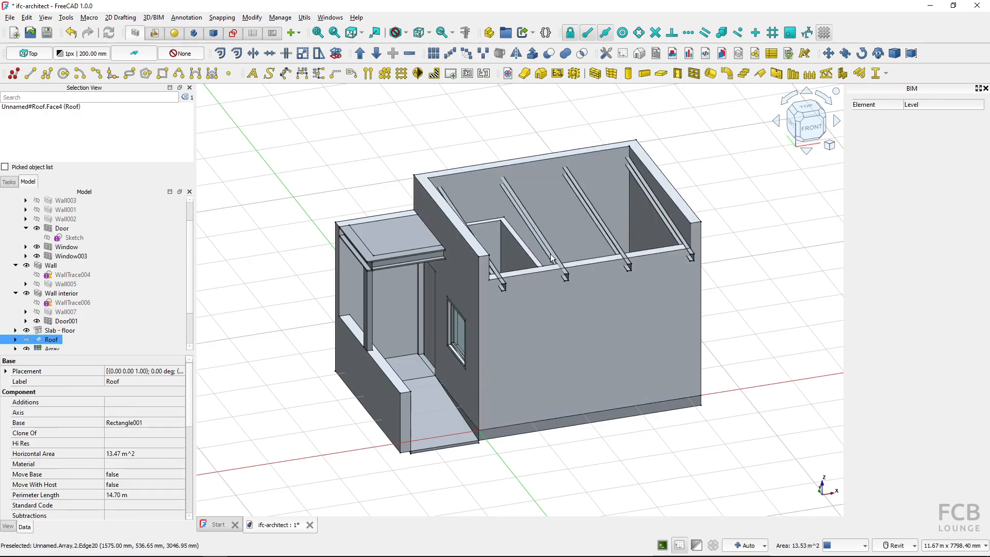
{"action": "key", "text": "2"}
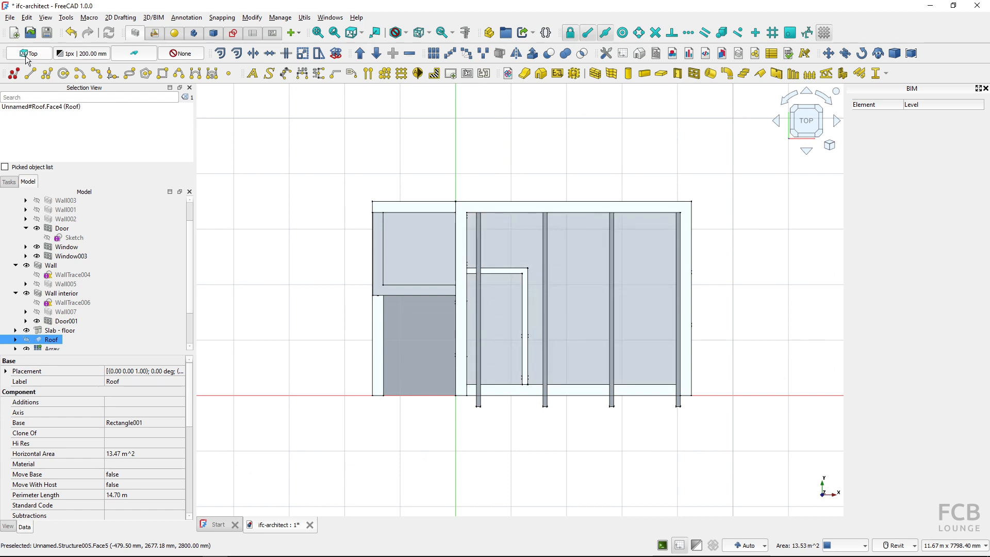
Enable working plane snapping and draw a filled 1000 x 2000 mm rectangle between opposite inner corners of the small room.
{"action": "left_click", "coordinate": [789, 33]}
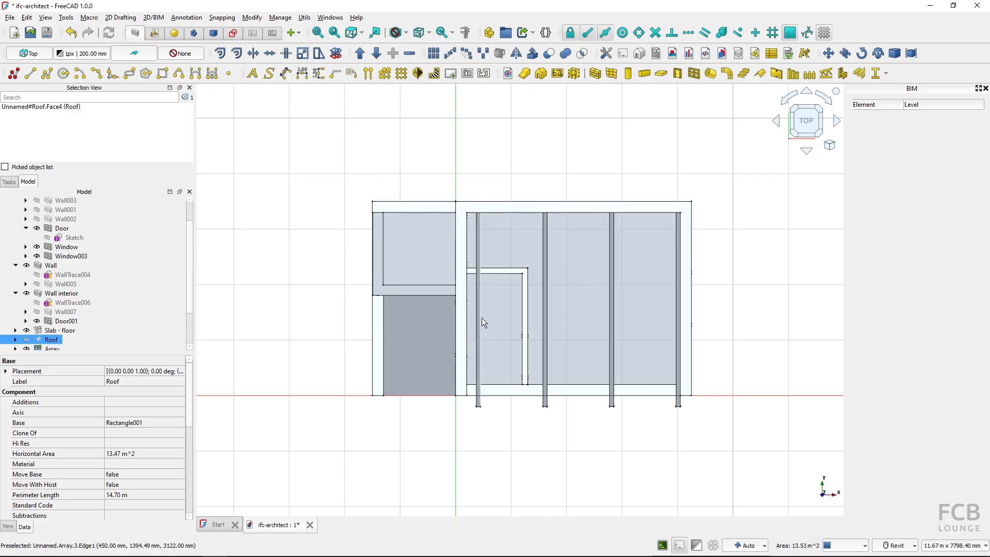
{"action": "left_click", "coordinate": [163, 73]}
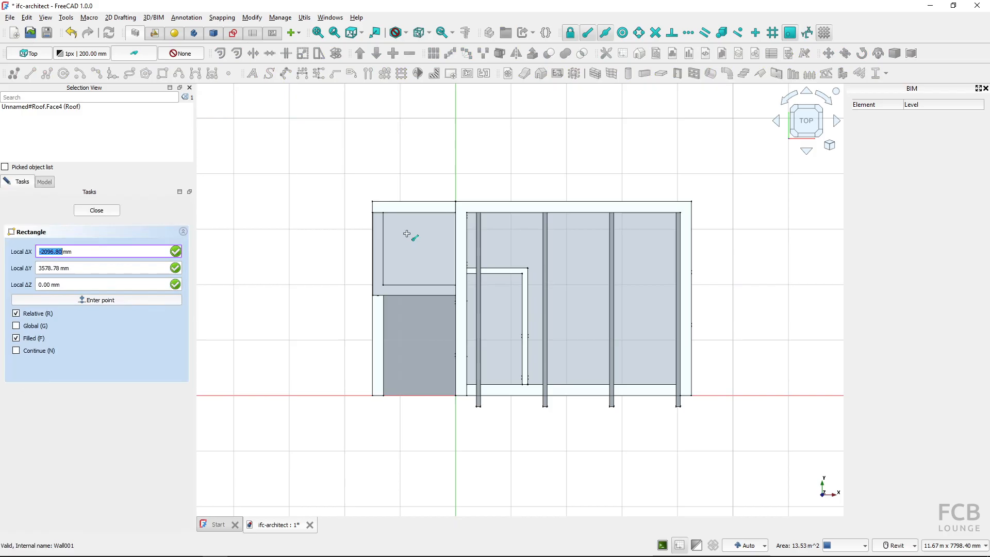
{"action": "left_click", "coordinate": [518, 281]}
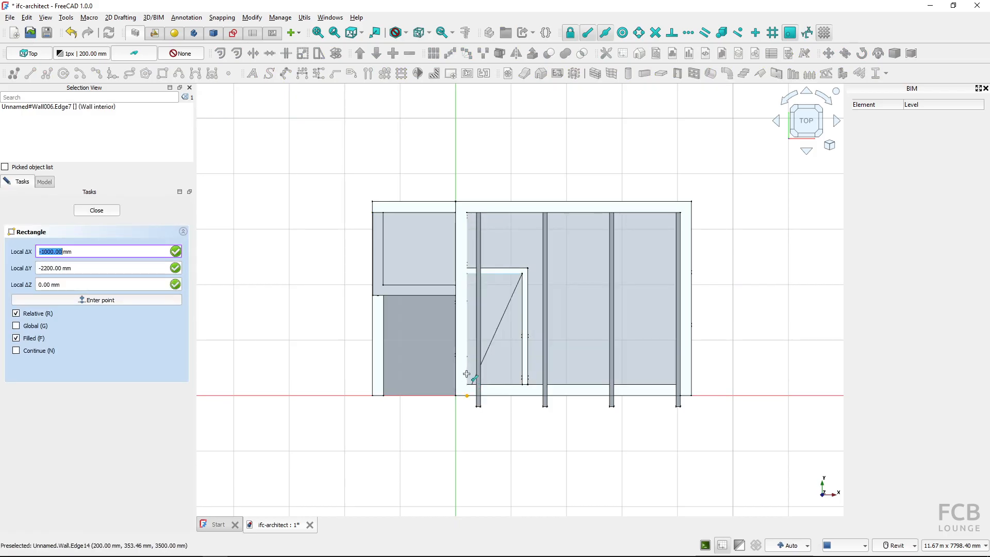
{"action": "scroll", "coordinate": [468, 382], "scroll_direction": "up", "scroll_amount": 4}
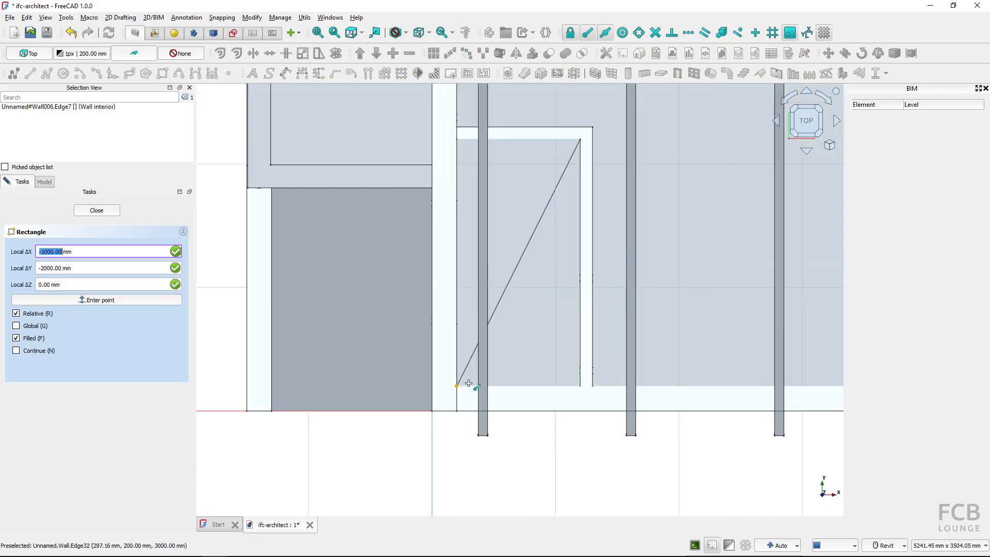
{"action": "left_click", "coordinate": [468, 383]}
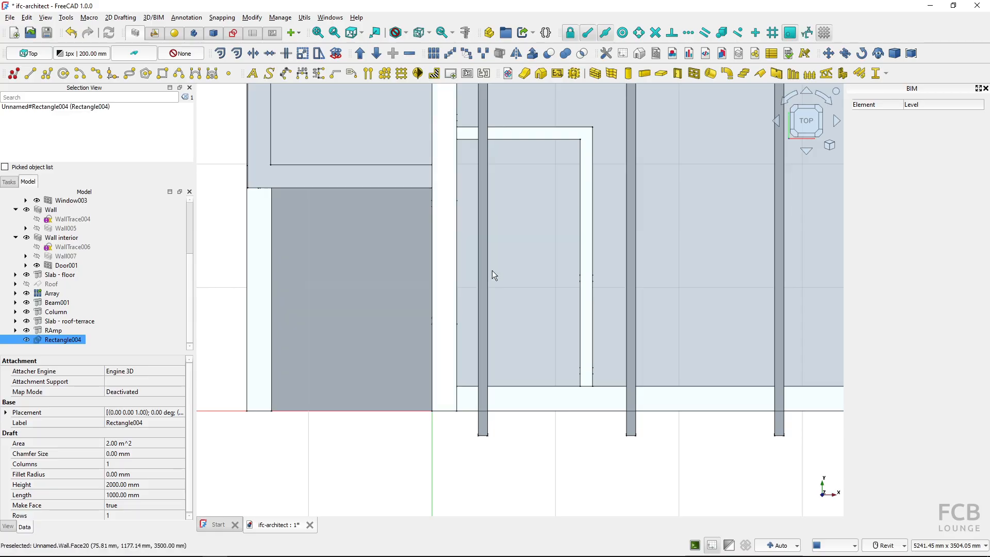
Draw a closed, filled L-shaped polyline through the main room's inner corners, following the exterior walls and the small room's outer wall faces.
{"action": "scroll", "coordinate": [492, 271], "scroll_direction": "down", "scroll_amount": 4}
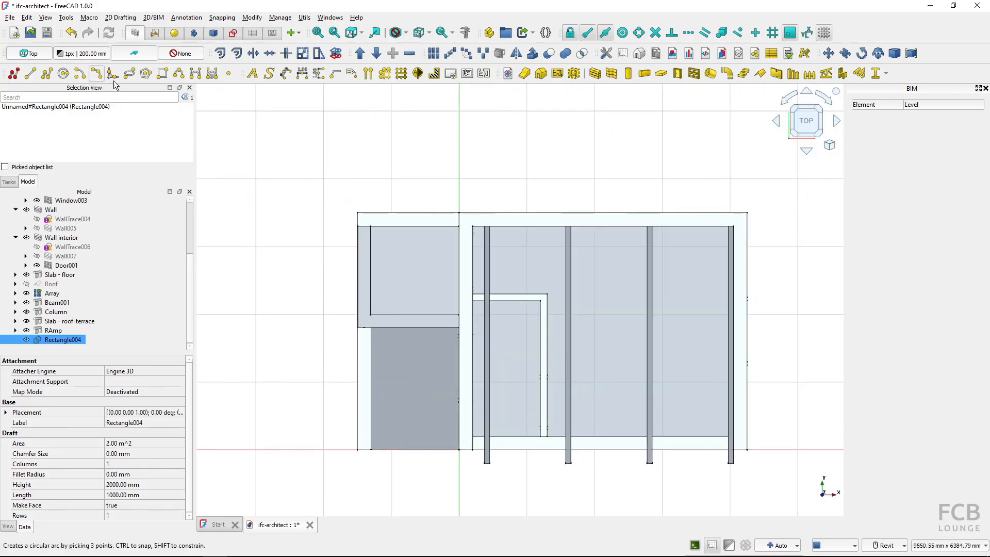
{"action": "left_click", "coordinate": [47, 73]}
{"action": "left_click", "coordinate": [509, 231]}
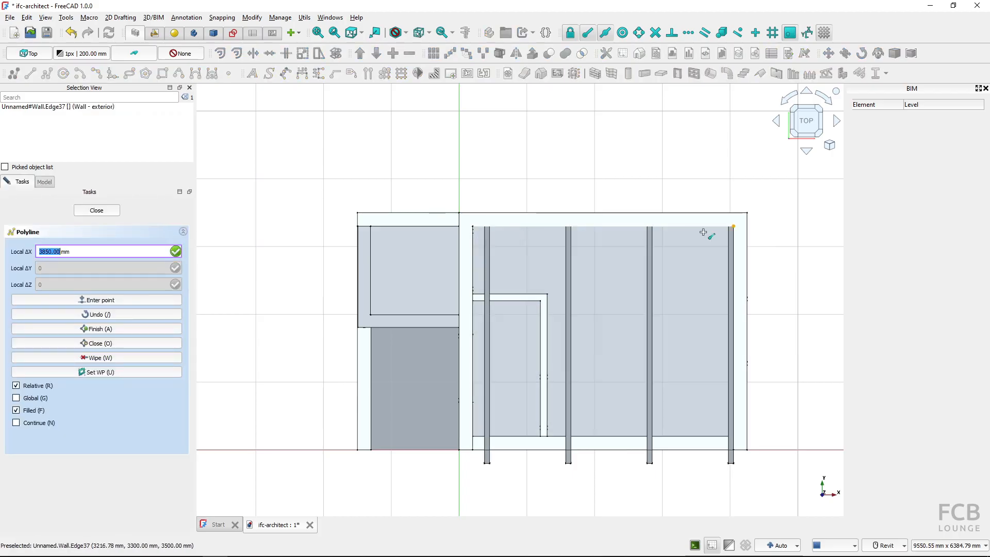
{"action": "left_click", "coordinate": [717, 234]}
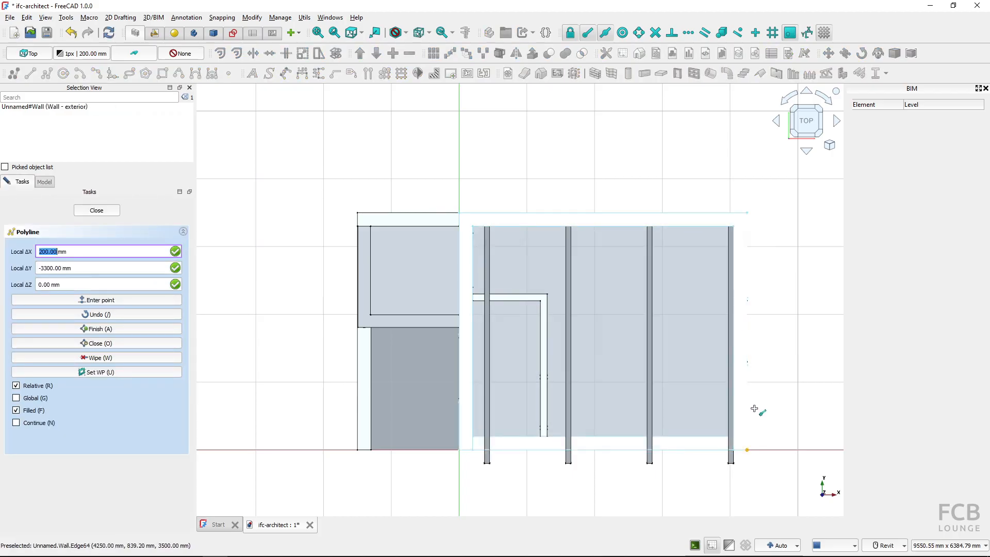
{"action": "left_click", "coordinate": [720, 436]}
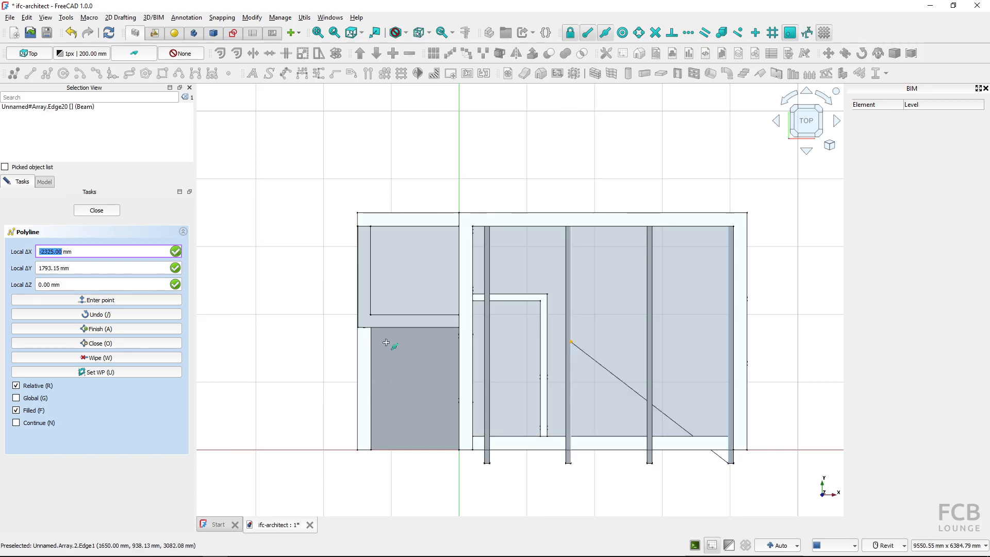
{"action": "left_click", "coordinate": [115, 314]}
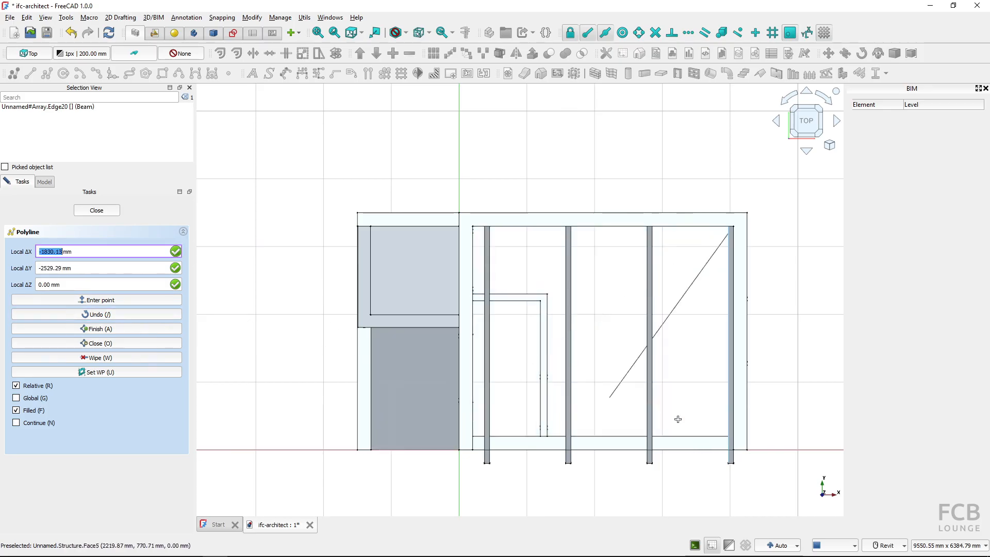
{"action": "left_click", "coordinate": [719, 446]}
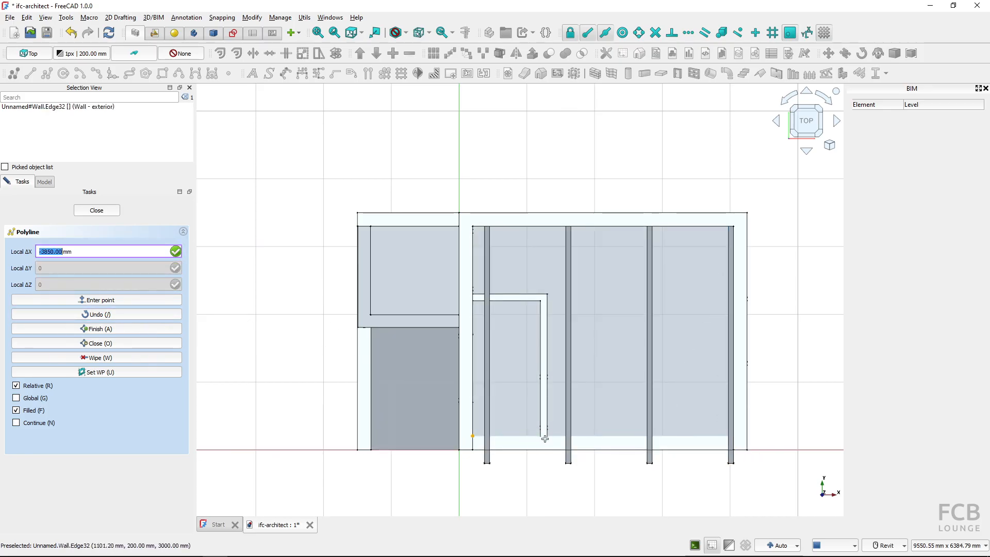
{"action": "left_click", "coordinate": [552, 421], "text": "shift"}
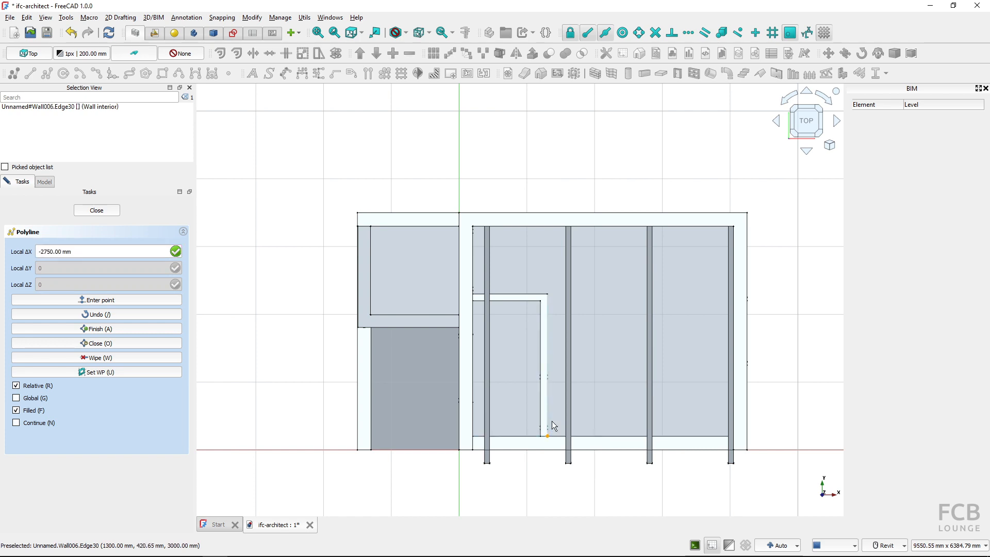
{"action": "left_click", "coordinate": [553, 302]}
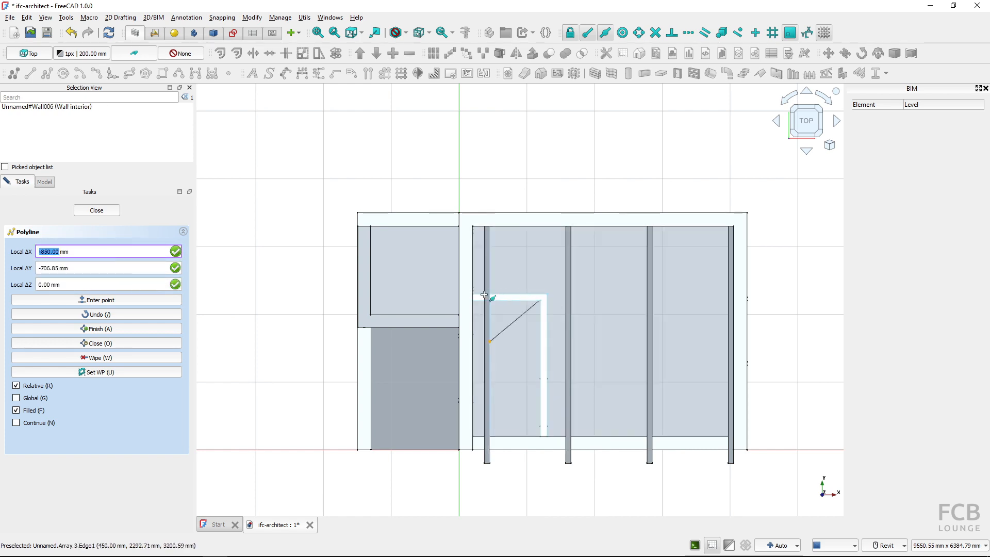
{"action": "scroll", "coordinate": [480, 295], "scroll_direction": "up", "scroll_amount": 4}
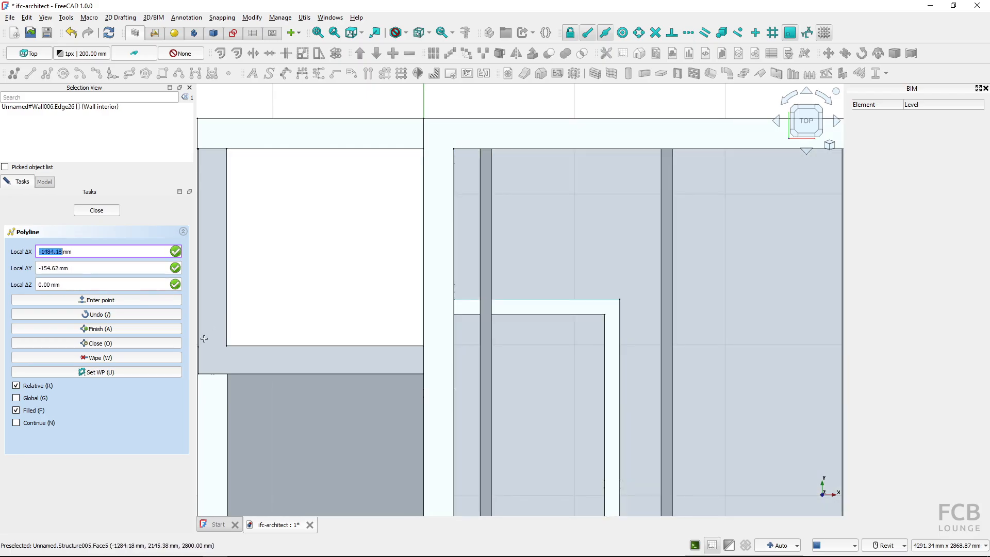
{"action": "left_click", "coordinate": [117, 344]}
Extrude the main room's L-shaped outline 3000 mm along its normal.
{"action": "scroll", "coordinate": [473, 357], "scroll_direction": "down", "scroll_amount": 4}
{"action": "middle_click_drag", "start_coordinate": [494, 384], "coordinate": [550, 333], "text": "shift"}
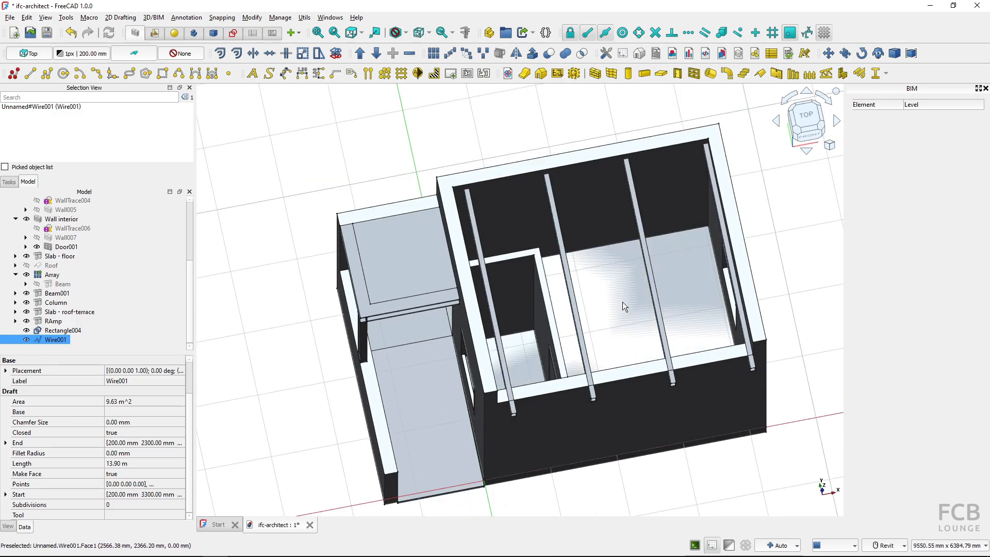
{"action": "key", "text": "2"}
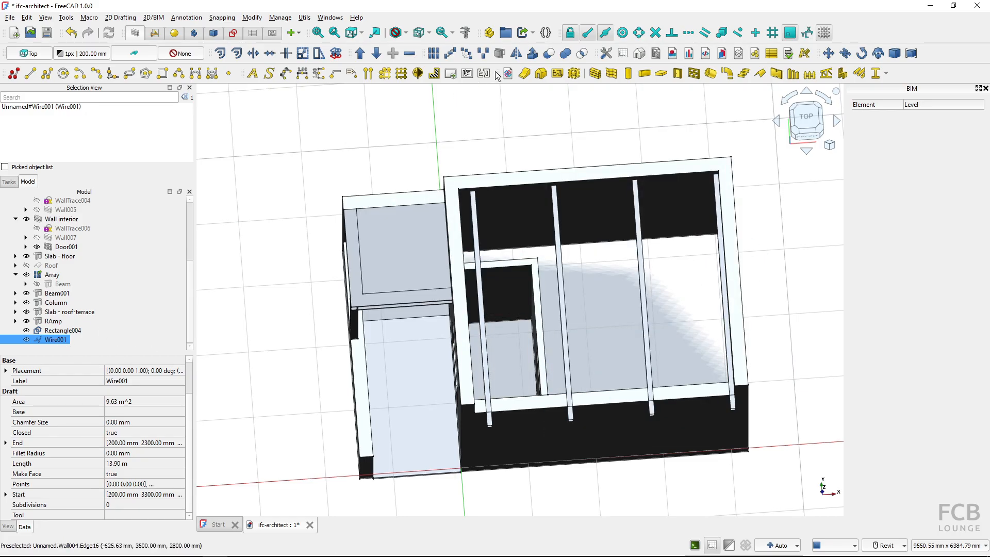
{"action": "left_click", "coordinate": [533, 53]}
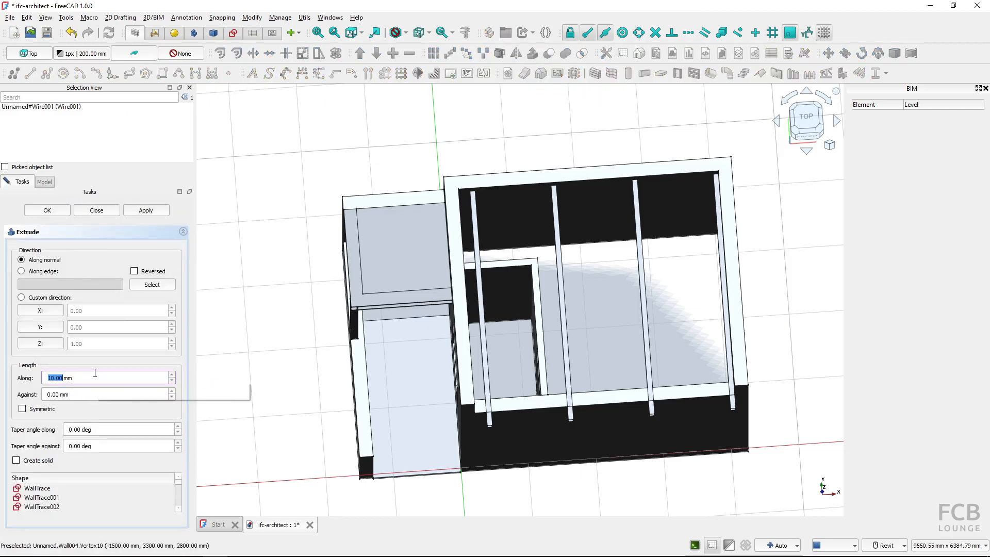
{"action": "type", "text": "3000"}
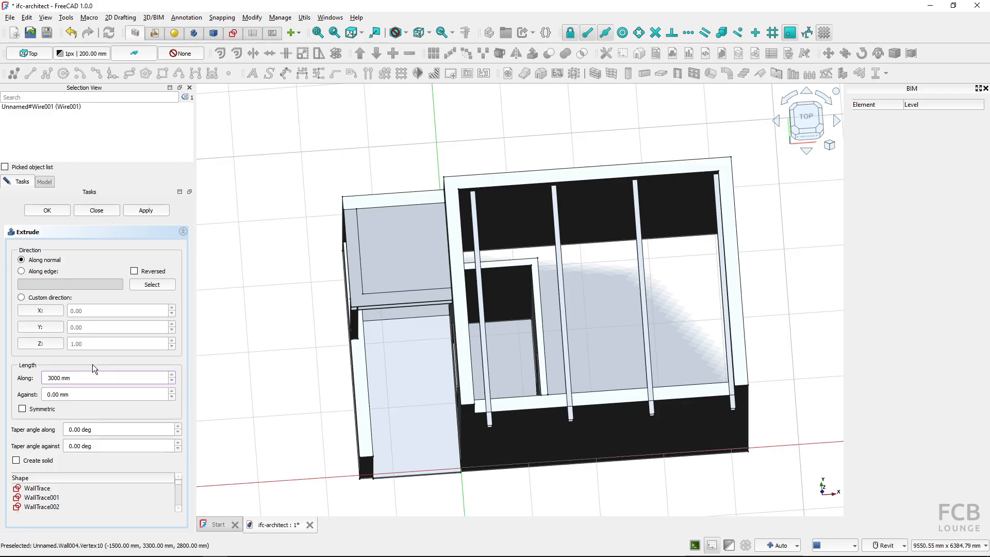
{"action": "left_click", "coordinate": [47, 213]}
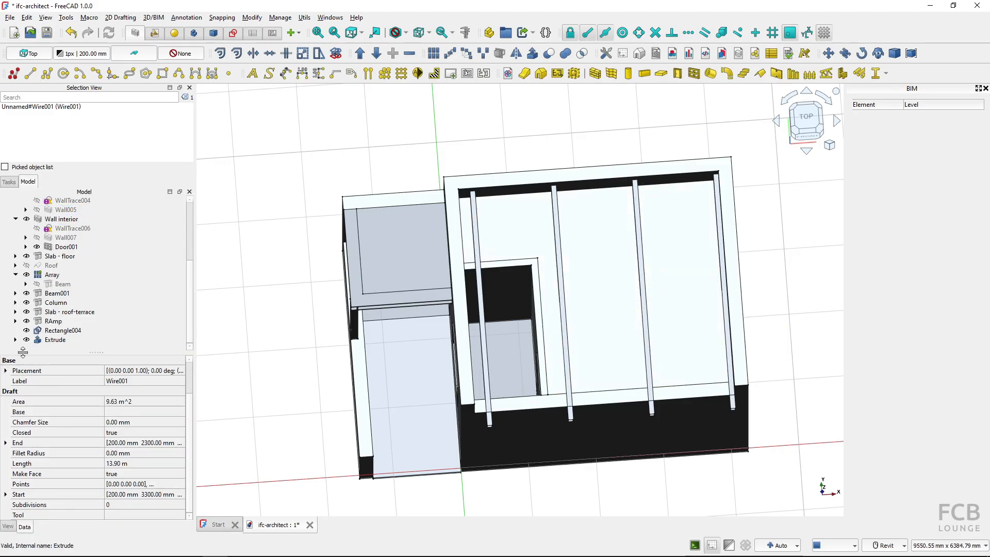
Extrude the small room's rectangle 3500 mm along its normal.
{"action": "left_click", "coordinate": [59, 330]}
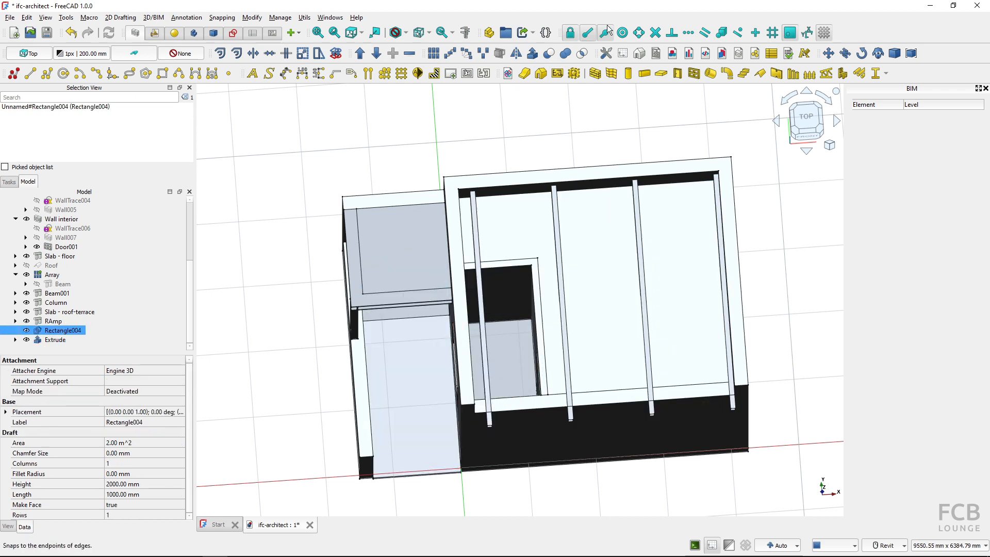
{"action": "left_click", "coordinate": [508, 74]}
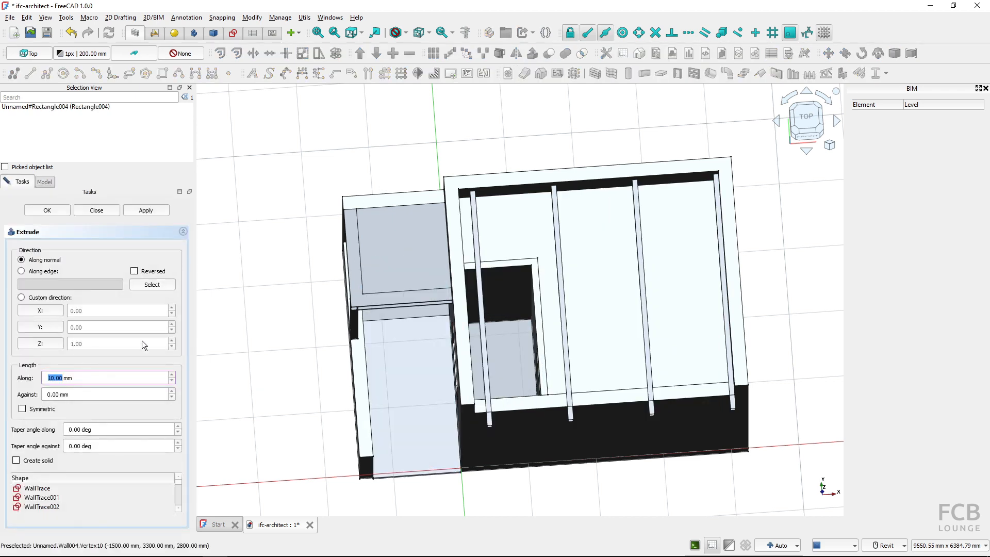
{"action": "type", "text": "3500"}
{"action": "left_click", "coordinate": [47, 210]}
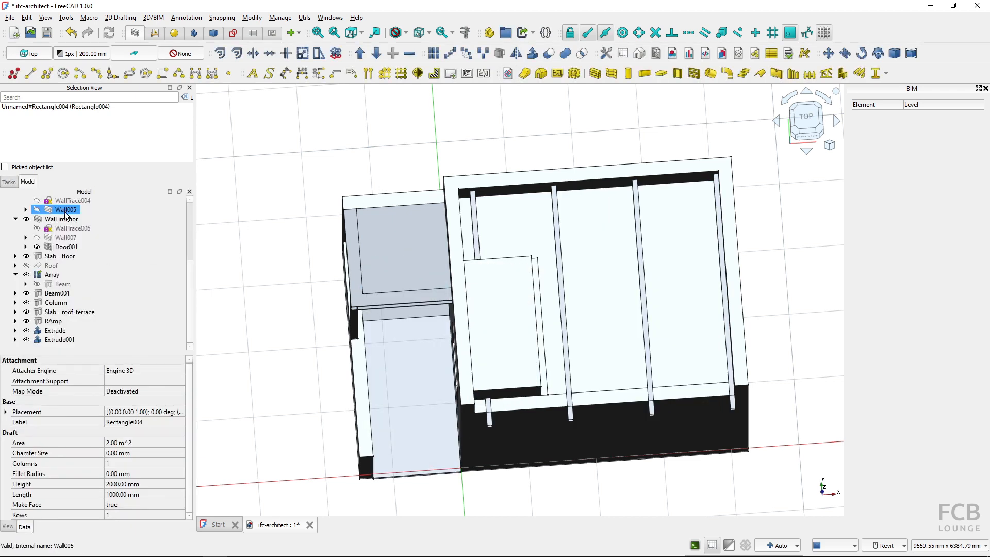
Set the forward length of the small room's extrusion to 3000 mm.
{"action": "left_click", "coordinate": [60, 339]}
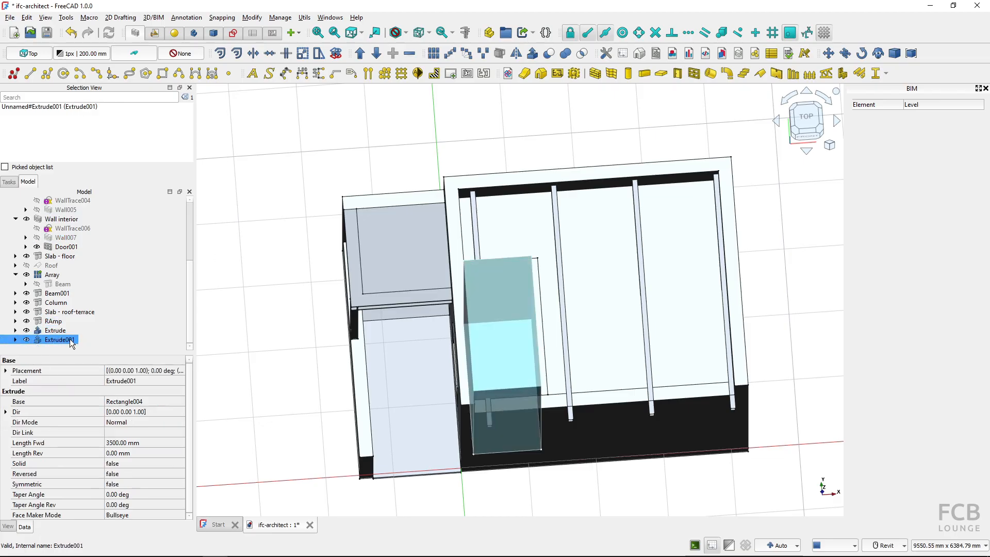
{"action": "left_click", "coordinate": [144, 443]}
{"action": "type", "text": "3000"}
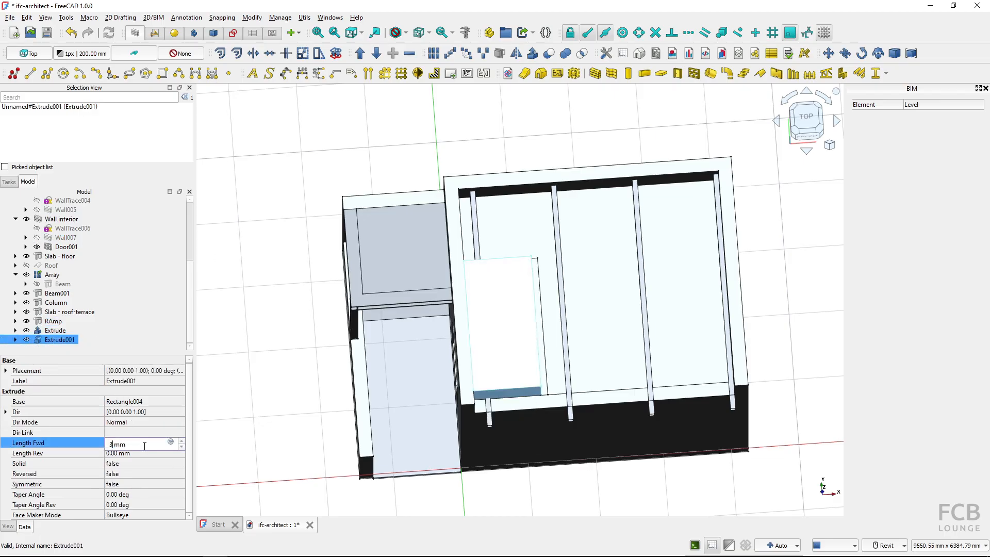
{"action": "key", "text": "Return"}
{"action": "left_click", "coordinate": [243, 373]}
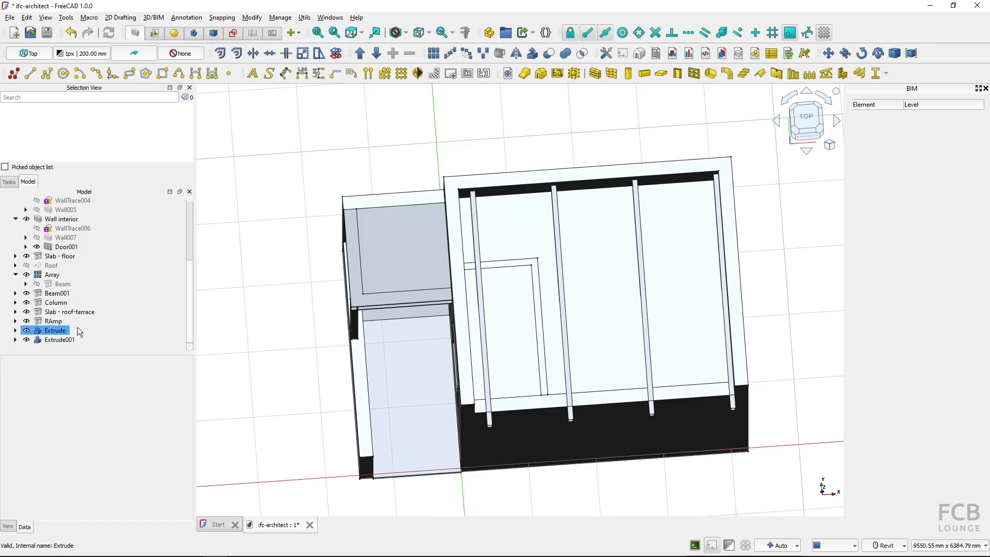
Create a space from the main room's L-shaped extrusion and rename it OFFICE.
{"action": "left_click", "coordinate": [76, 328]}
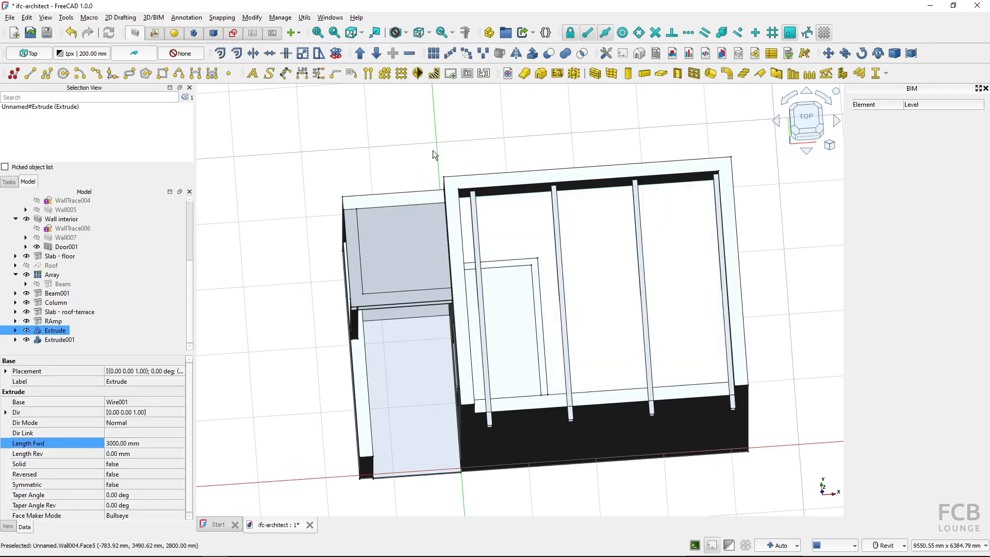
{"action": "left_click", "coordinate": [574, 73]}
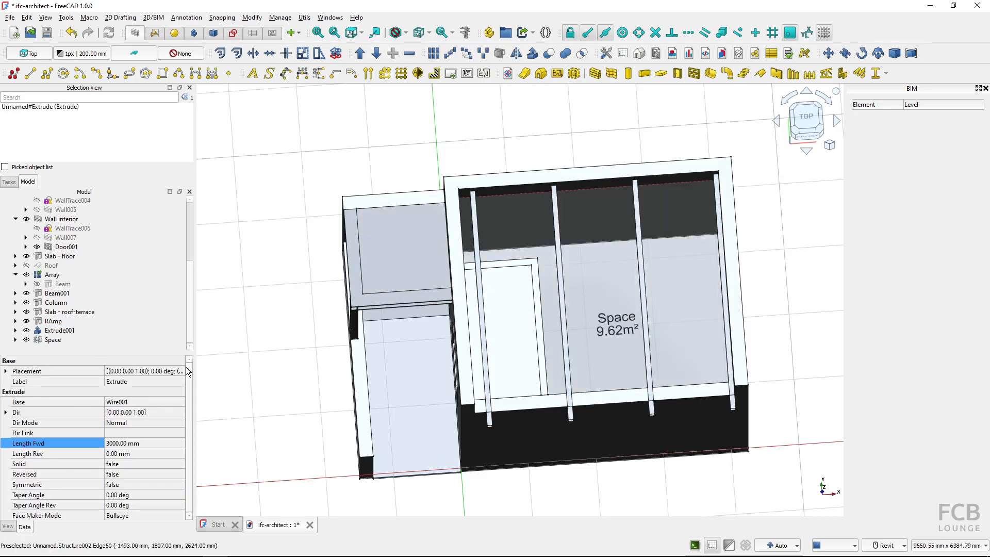
{"action": "left_click", "coordinate": [54, 340]}
{"action": "left_click", "coordinate": [54, 340]}
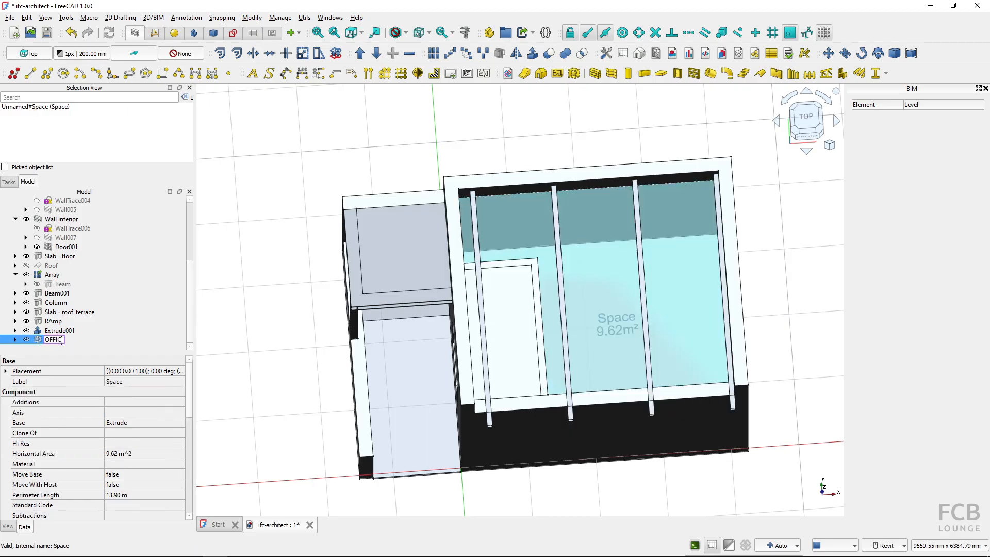
{"action": "key", "text": "Return"}
Create a space from the small room's extrusion and rename it TOILET.
{"action": "left_click", "coordinate": [57, 331]}
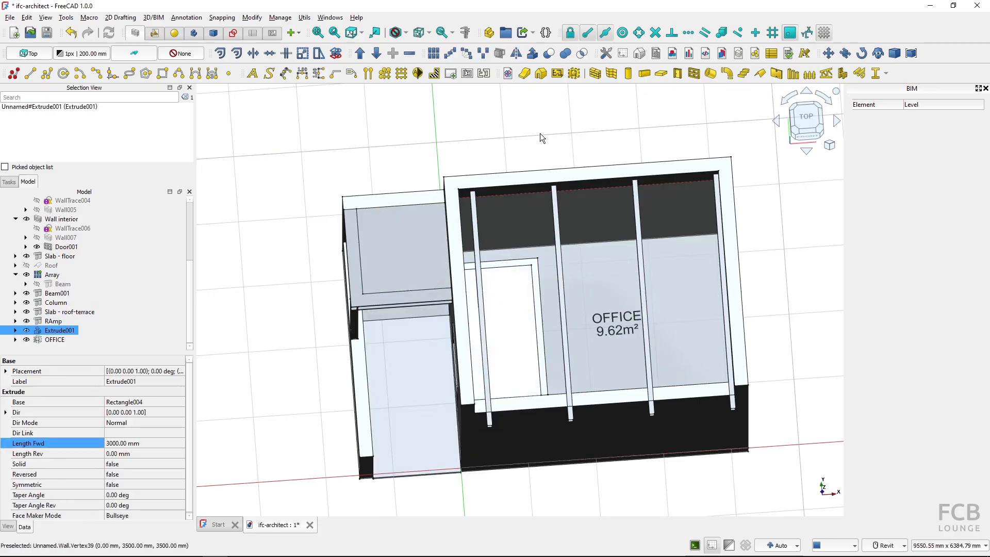
{"action": "left_click", "coordinate": [574, 74]}
{"action": "left_click", "coordinate": [66, 339]}
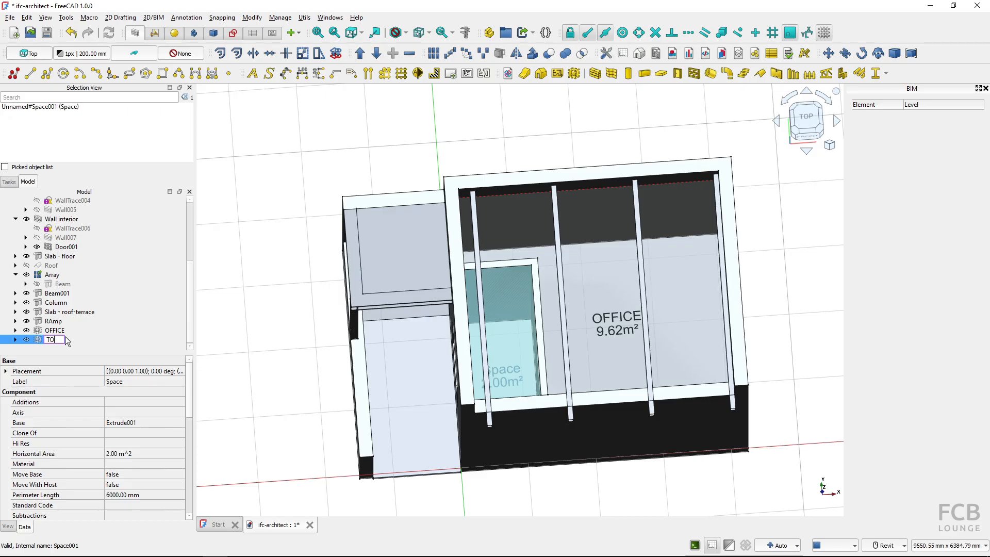
{"action": "key", "text": "Return"}
{"action": "middle_click_drag", "start_coordinate": [496, 303], "coordinate": [506, 338], "text": "shift"}
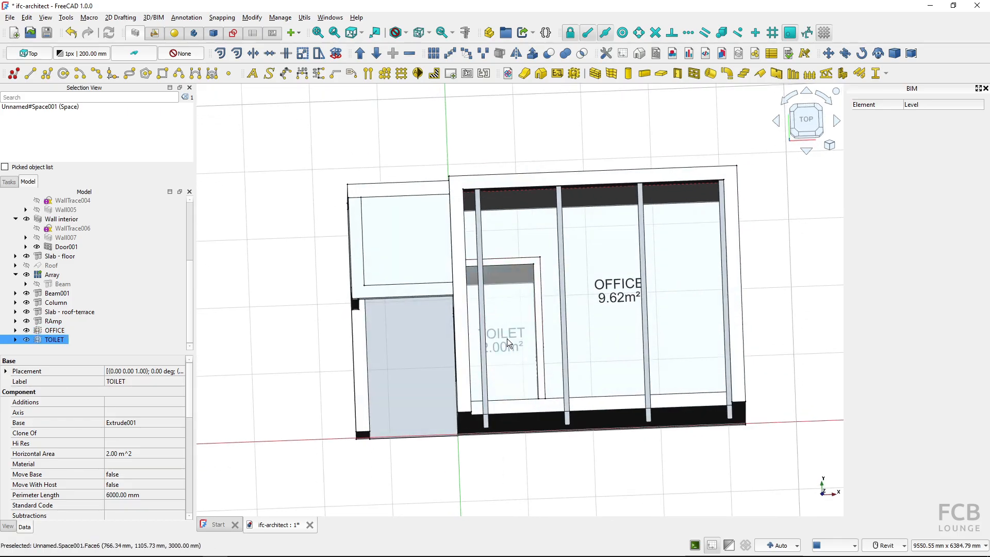
{"action": "left_click", "coordinate": [283, 369]}
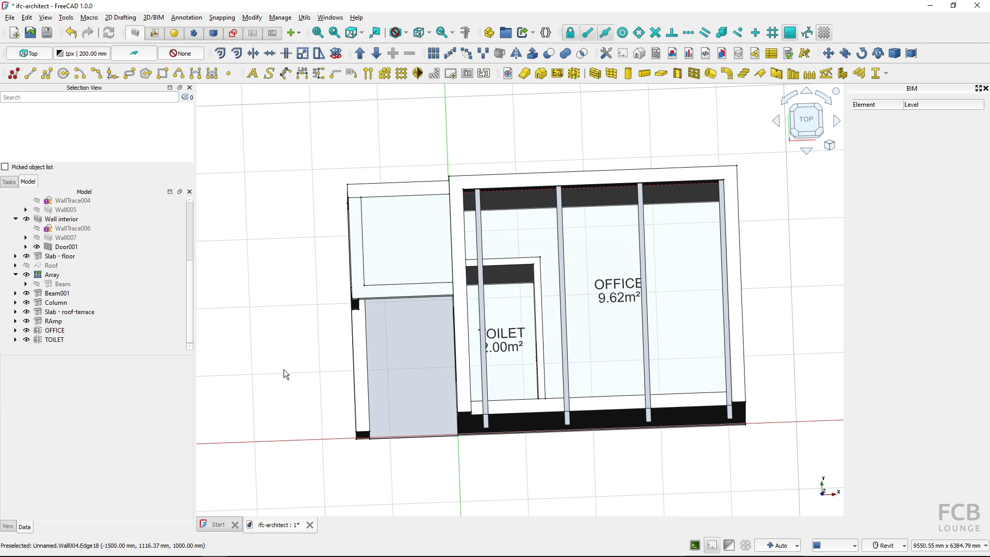
Show the main building's roof again and view the model isometrically.
{"action": "left_click", "coordinate": [28, 266]}
{"action": "left_click", "coordinate": [26, 266]}
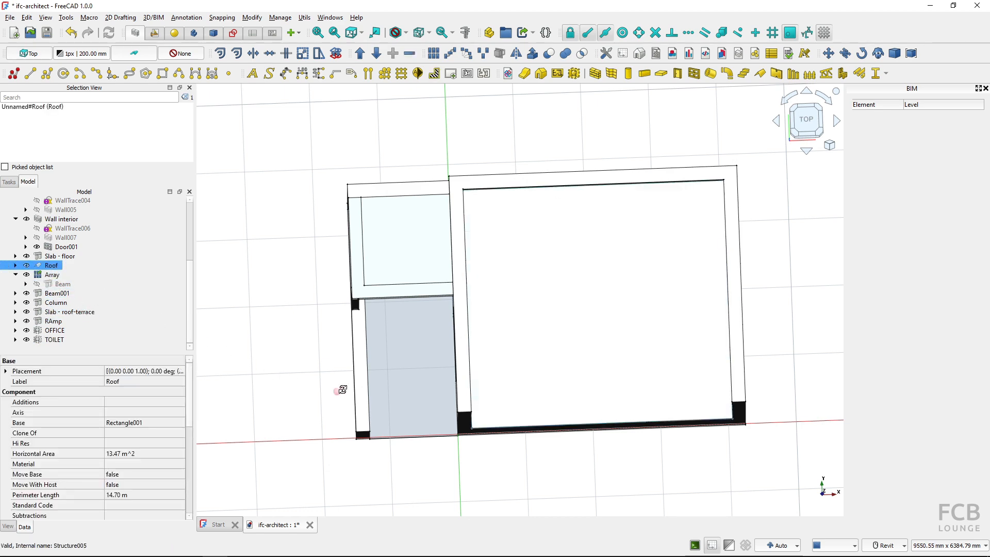
{"action": "key", "text": "0"}
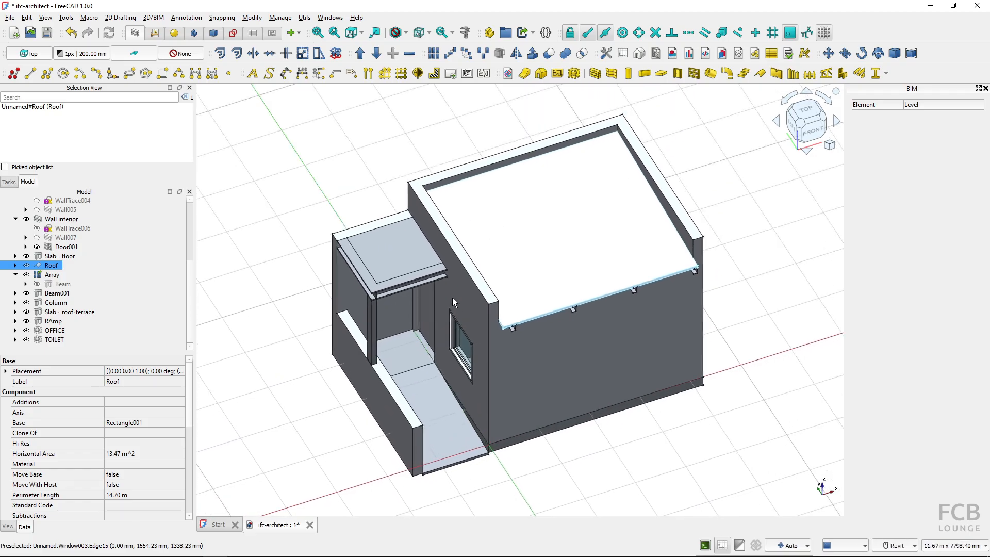
{"action": "left_click", "coordinate": [312, 340]}
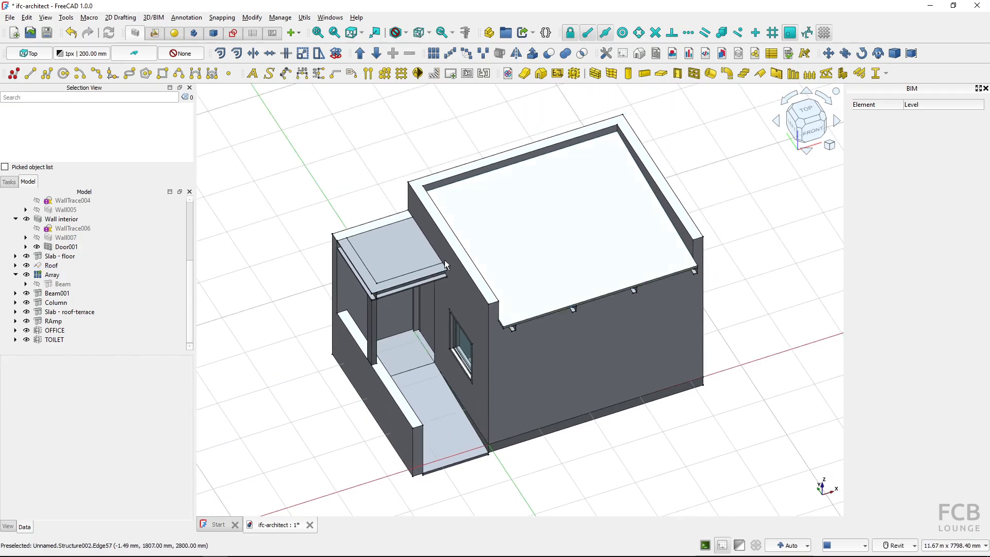
Collapse the exterior wall, terrace wall, interior wall and beam array branches in the model tree.
{"action": "scroll", "coordinate": [18, 230], "scroll_direction": "up", "scroll_amount": 4}
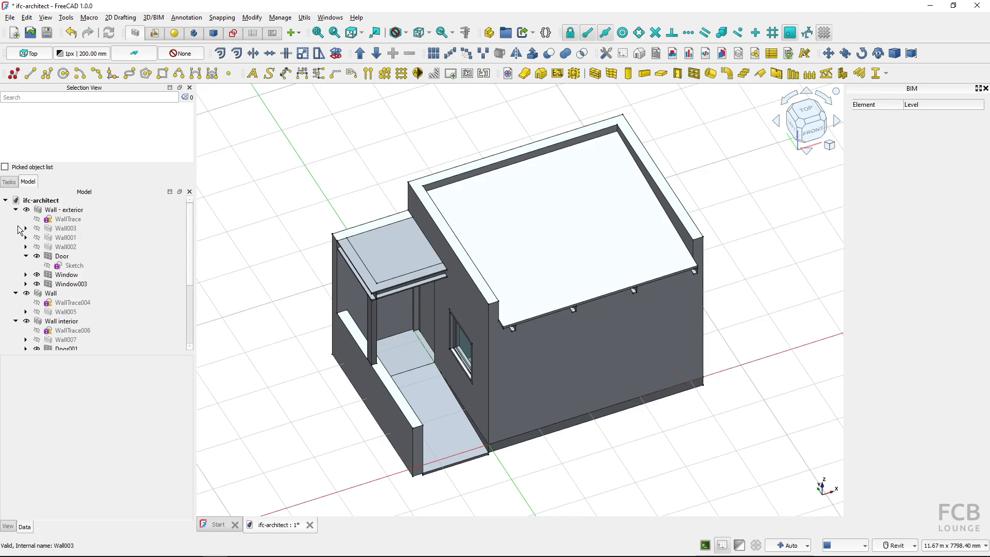
{"action": "left_click", "coordinate": [15, 209]}
{"action": "left_click", "coordinate": [15, 219]}
{"action": "left_click", "coordinate": [15, 229]}
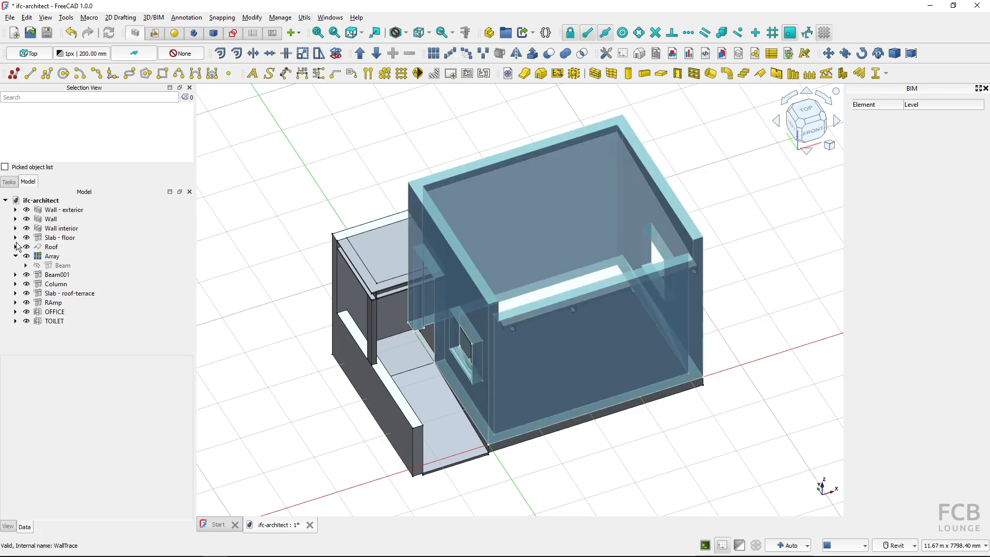
{"action": "left_click", "coordinate": [15, 256]}
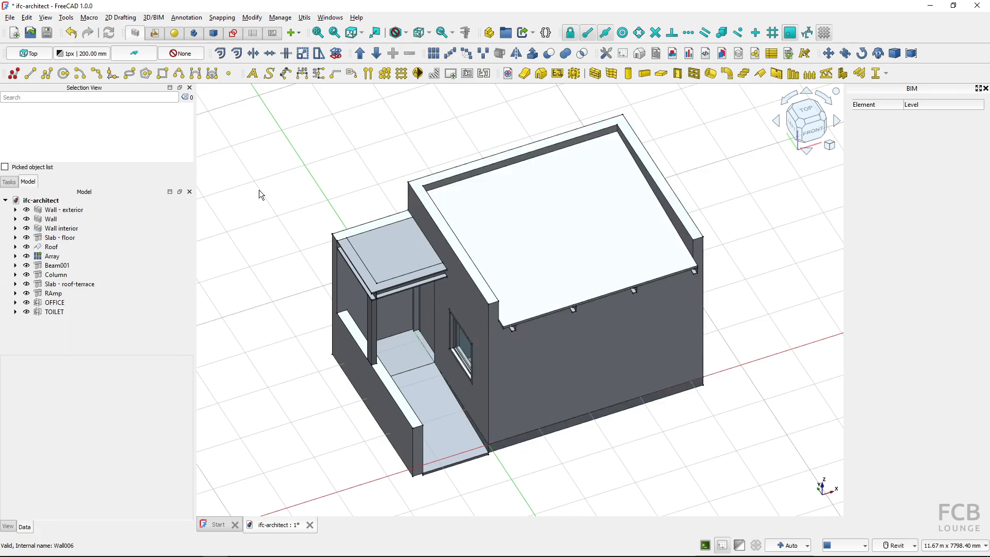
Add a site, a building and a level object to the document.
{"action": "left_click", "coordinate": [525, 78]}
{"action": "left_click", "coordinate": [41, 324]}
{"action": "left_click", "coordinate": [42, 333]}
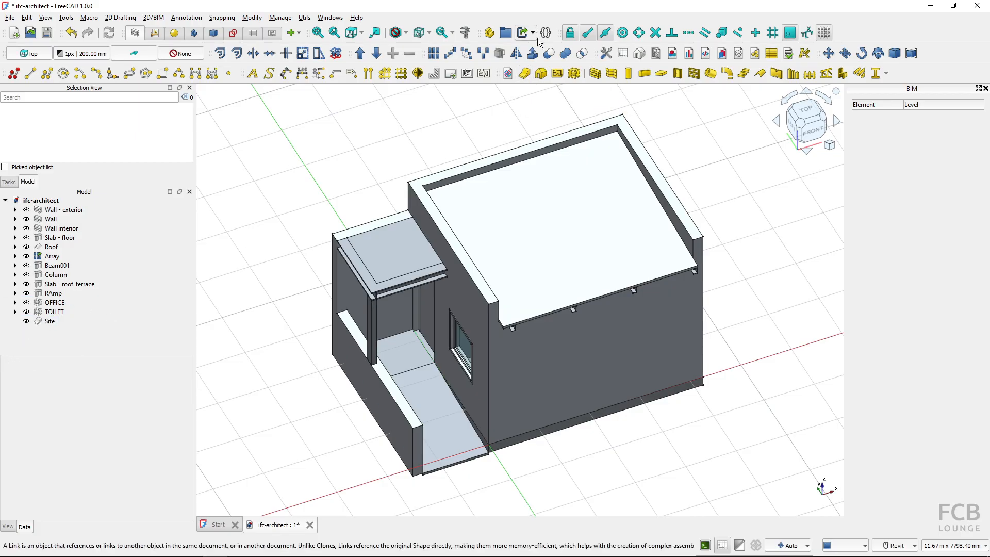
{"action": "left_click", "coordinate": [544, 76]}
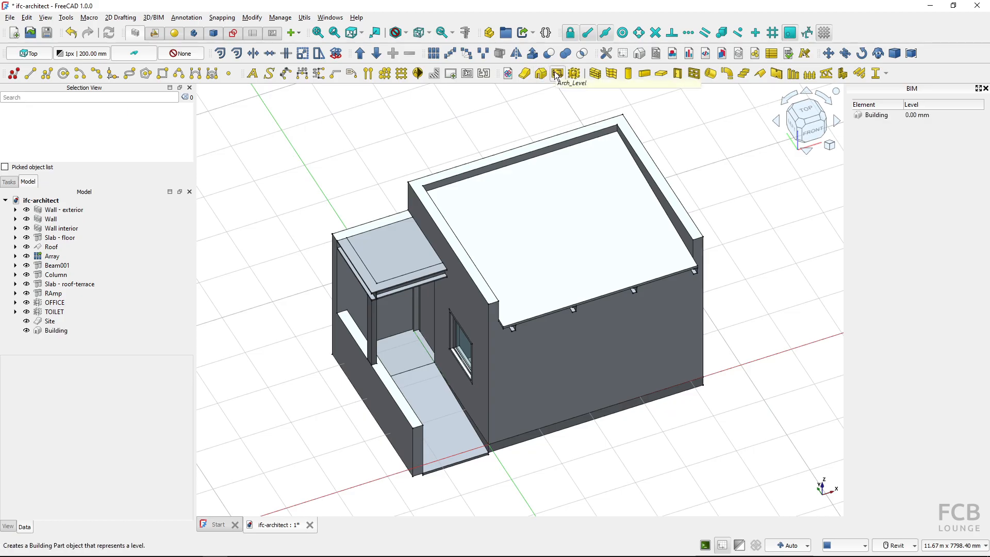
{"action": "left_click", "coordinate": [557, 76]}
Nest the level inside the building and the building inside the site, and expand the site hierarchy.
{"action": "left_click", "coordinate": [48, 333]}
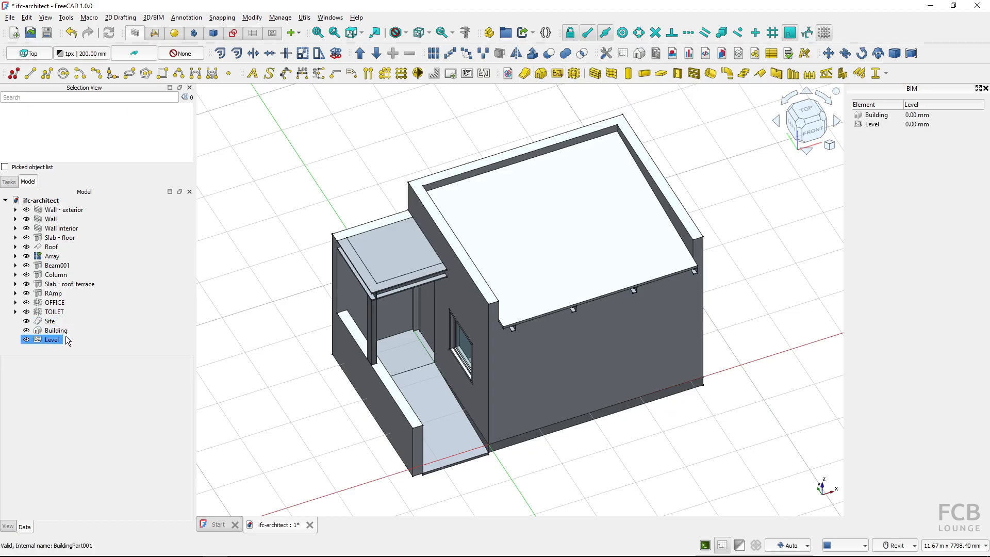
{"action": "left_click_drag", "start_coordinate": [48, 336], "coordinate": [69, 334]}
{"action": "left_click", "coordinate": [16, 321]}
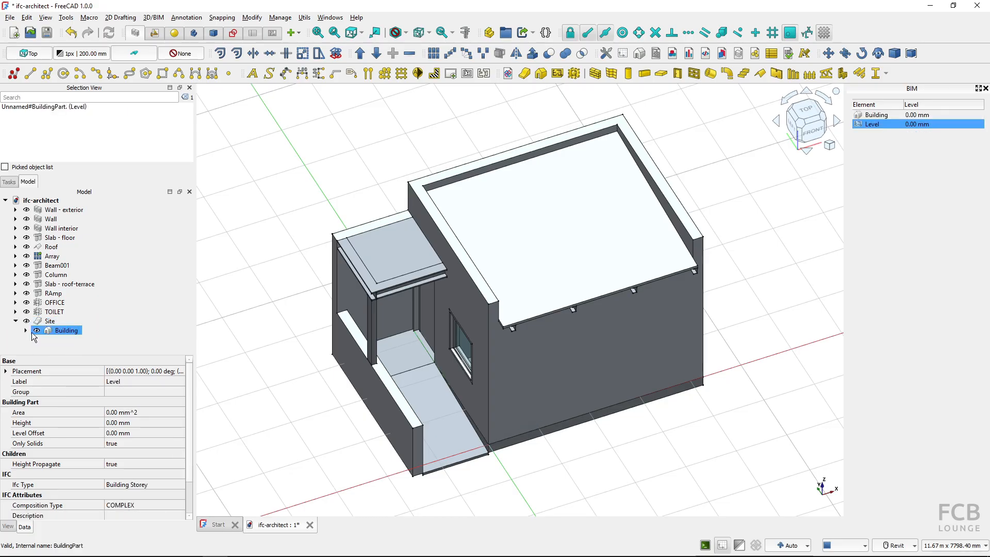
{"action": "left_click", "coordinate": [26, 330]}
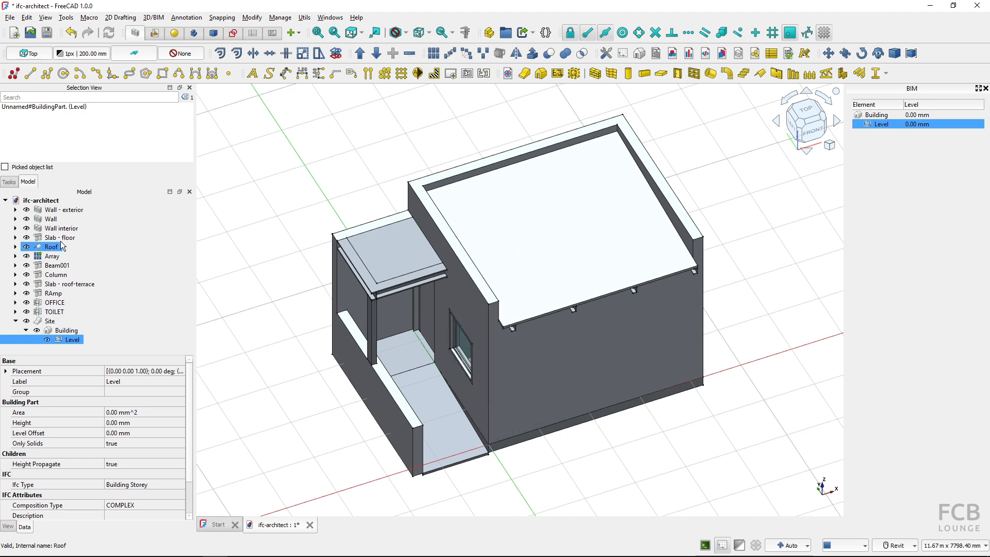
Move all building elements, from Wall - exterior through TOILET, into the level and expand it.
{"action": "left_click", "coordinate": [56, 210]}
{"action": "left_click", "coordinate": [58, 312], "text": "shift"}
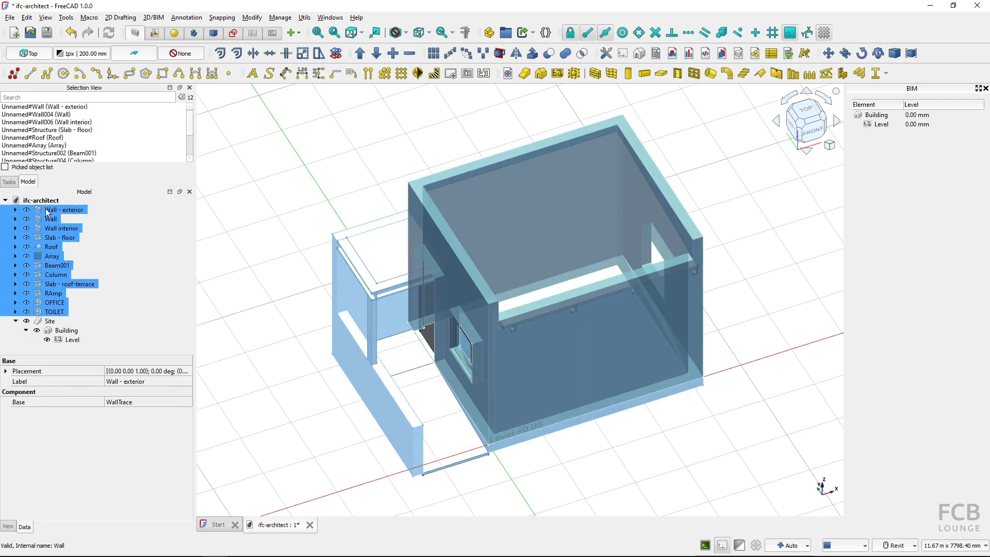
{"action": "mouse_move", "coordinate": [48, 213]}
{"action": "left_mouse_down"}
{"action": "mouse_move", "coordinate": [136, 306]}
{"action": "mouse_move", "coordinate": [94, 341]}
{"action": "left_mouse_up"}
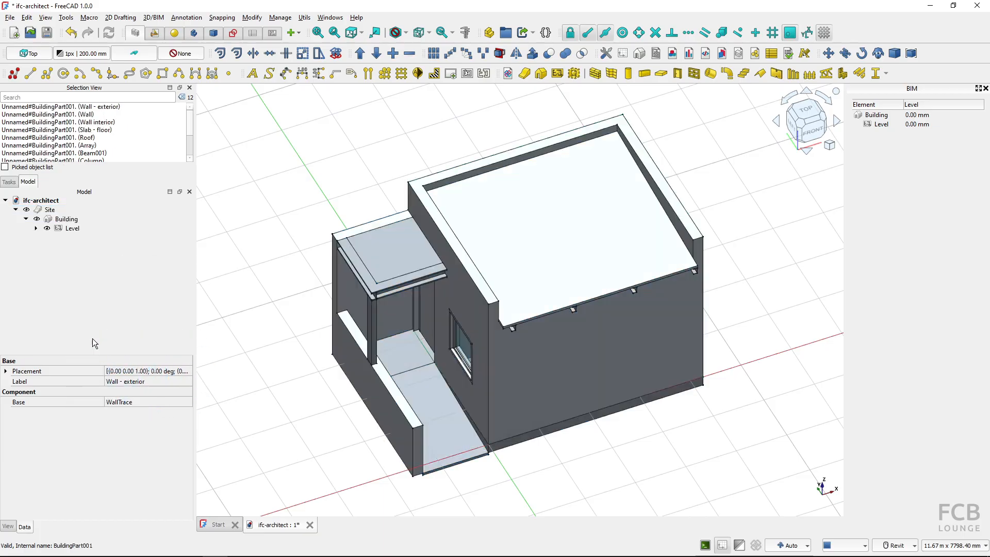
{"action": "left_click", "coordinate": [36, 228]}
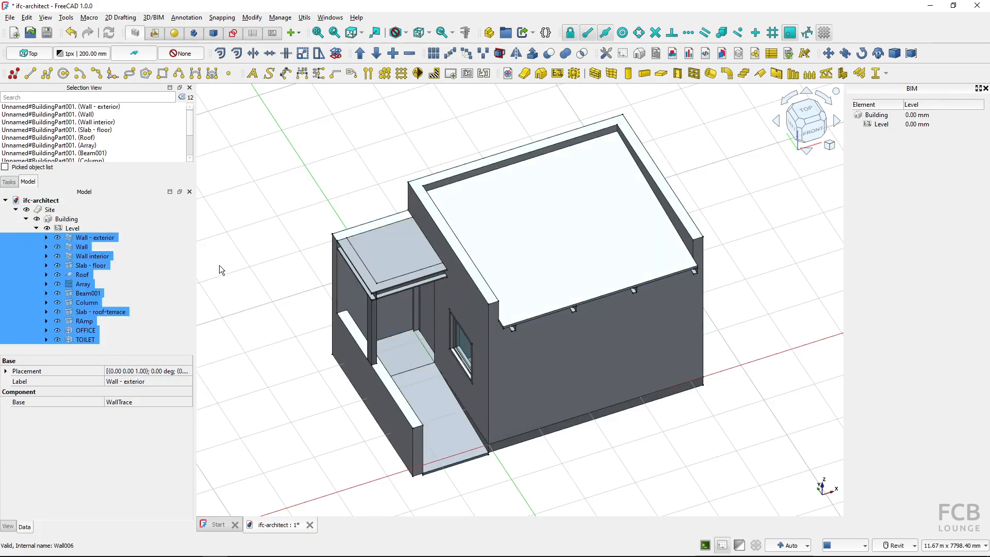
{"action": "left_click", "coordinate": [251, 281]}
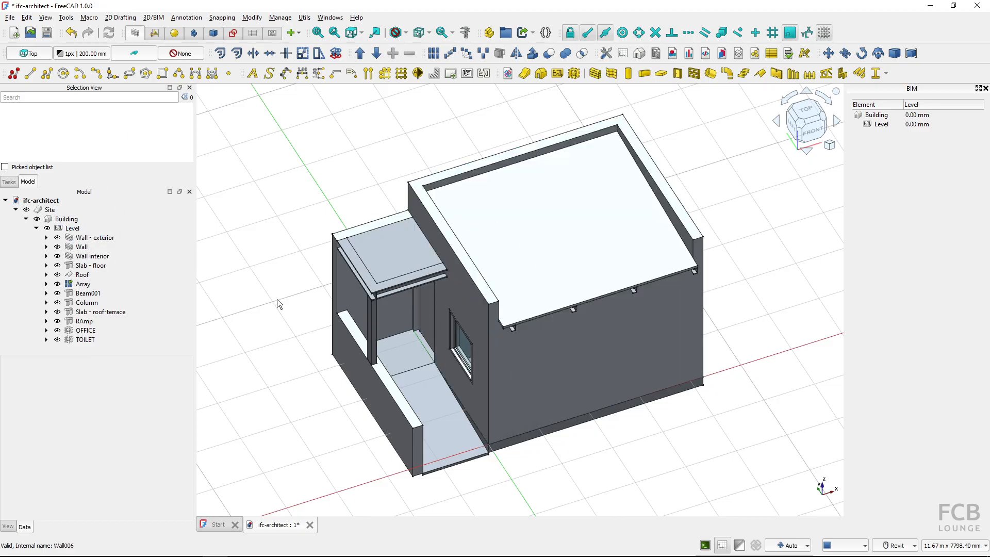
Save the document.
{"action": "left_click", "coordinate": [46, 33]}
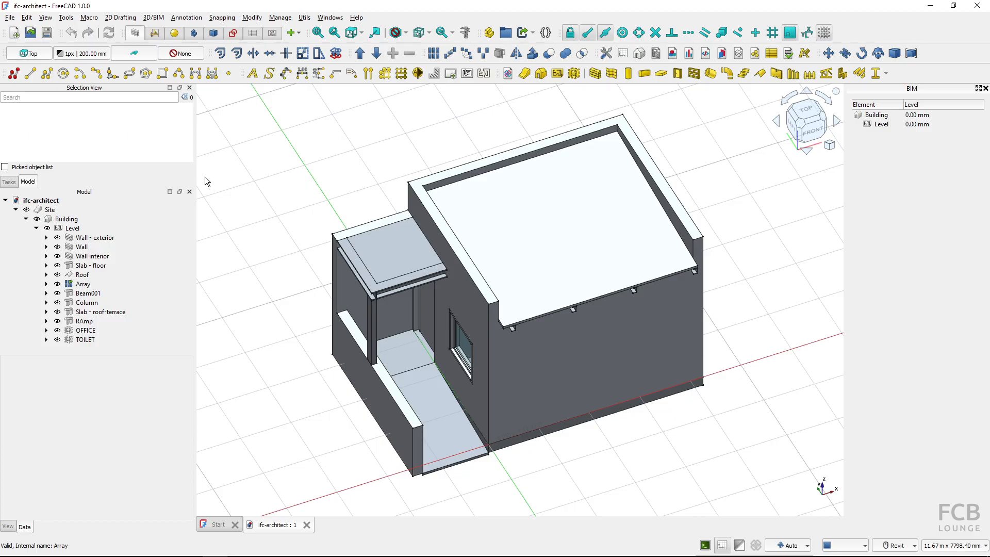
{"action": "left_click", "coordinate": [12, 20]}
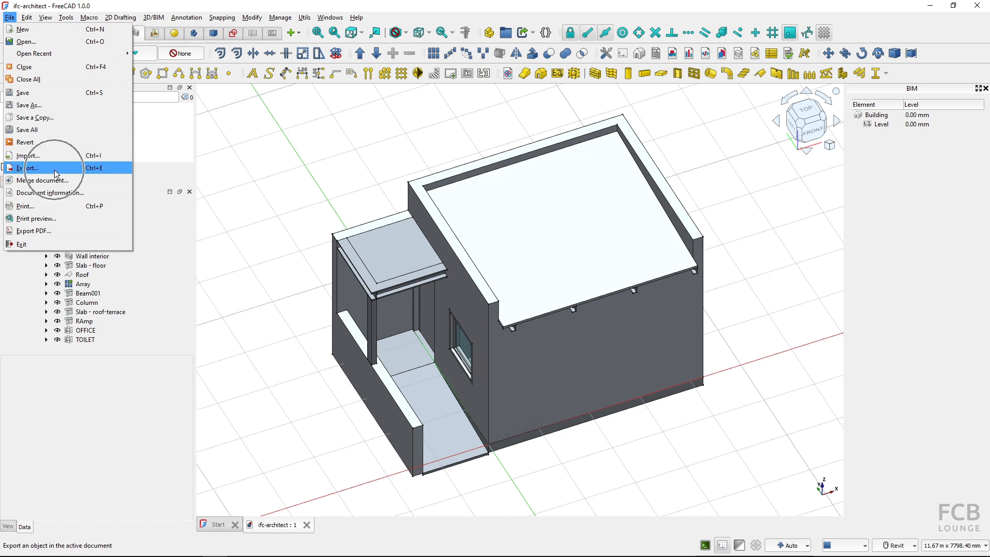
{"action": "left_click", "coordinate": [277, 182]}
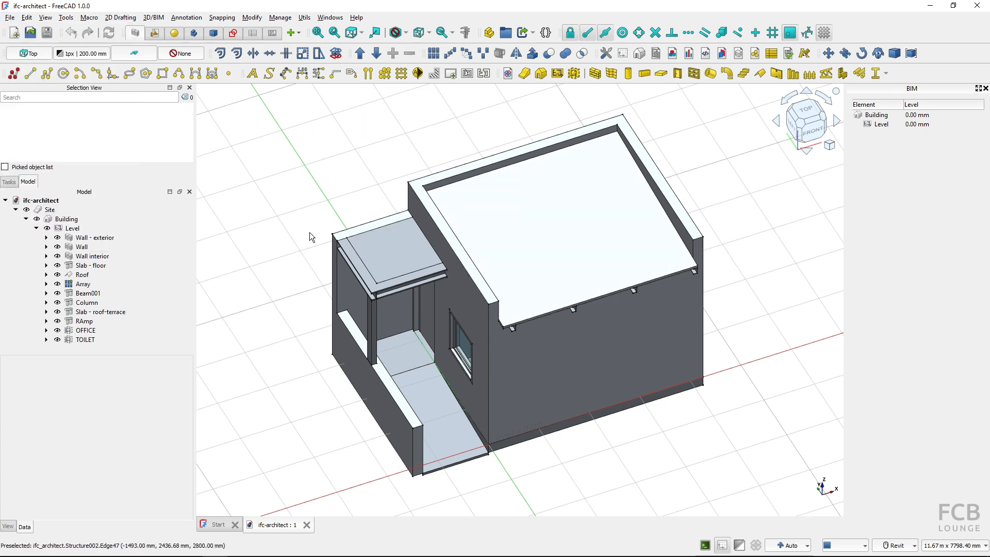
Convert the document to an IFC project and expand its site, building and level branches.
{"action": "left_click", "coordinate": [755, 547]}
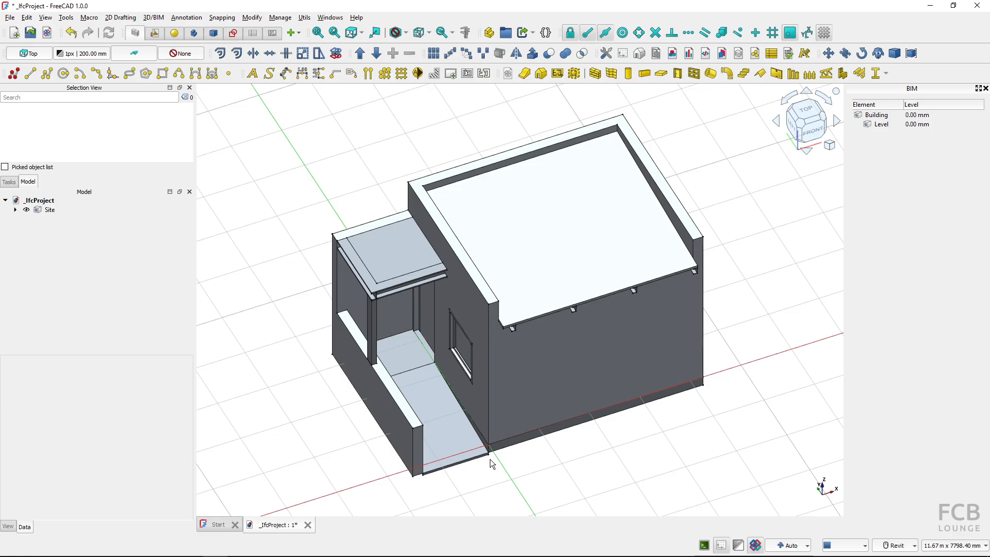
{"action": "left_click", "coordinate": [15, 210]}
{"action": "left_click", "coordinate": [26, 218]}
{"action": "left_click", "coordinate": [35, 228]}
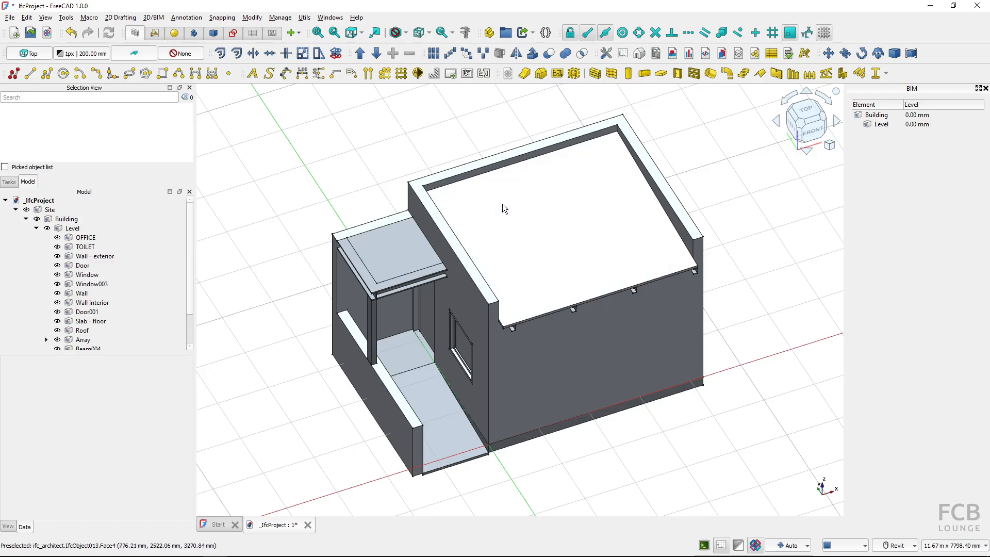
Save the IFC project in the Documents folder as ifc-architect.ifc.
{"action": "left_click", "coordinate": [10, 17]}
{"action": "left_click", "coordinate": [34, 89]}
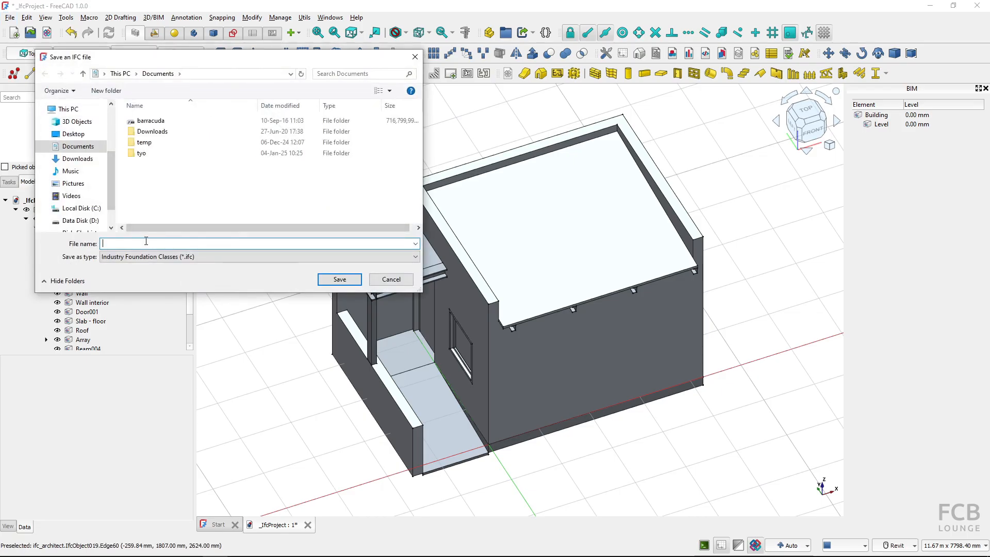
{"action": "type", "text": "ifc-architec"}
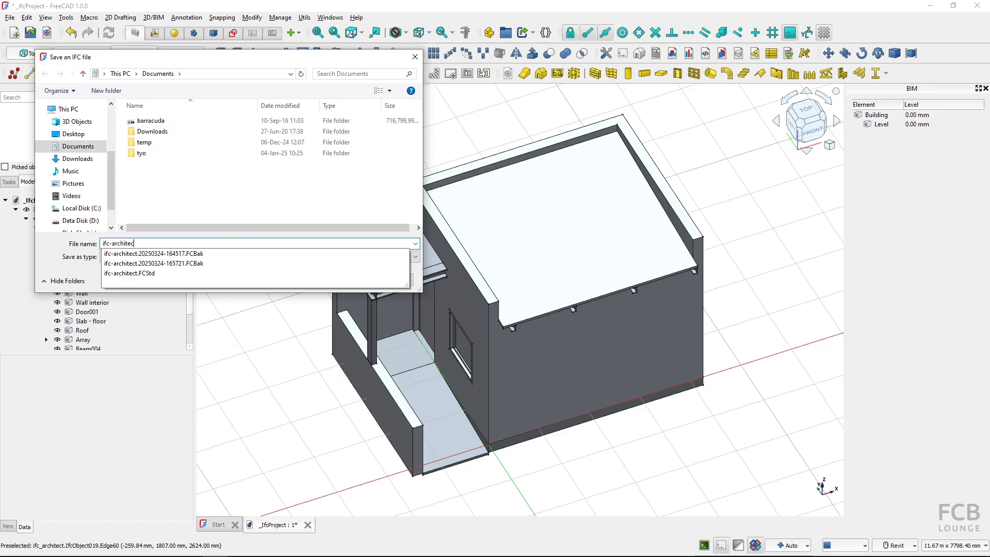
{"action": "key", "text": "Return"}
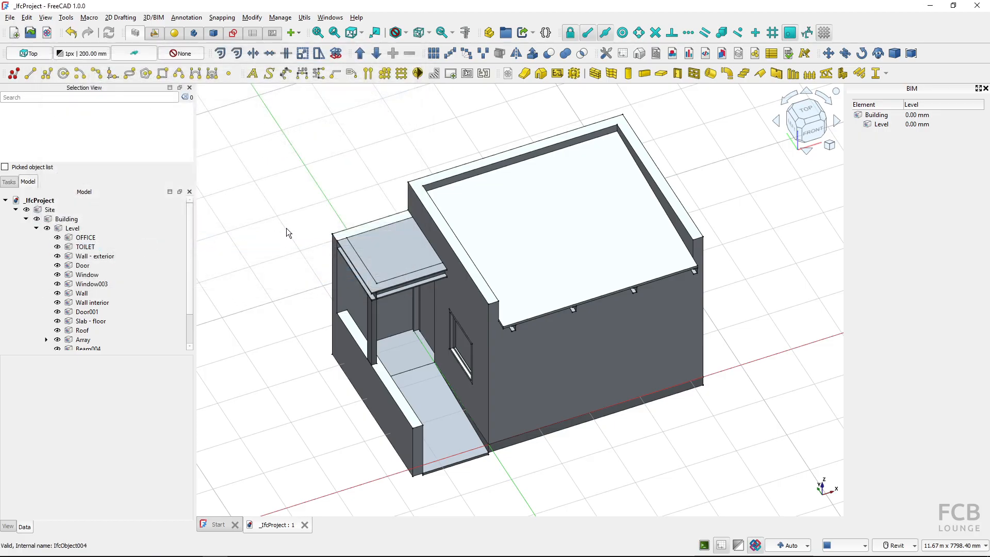
Open ifc-architect.ifc from the Documents folder in BIMvision and expand the building storey in the IFC structure.
{"action": "key", "text": "alt+Tab"}
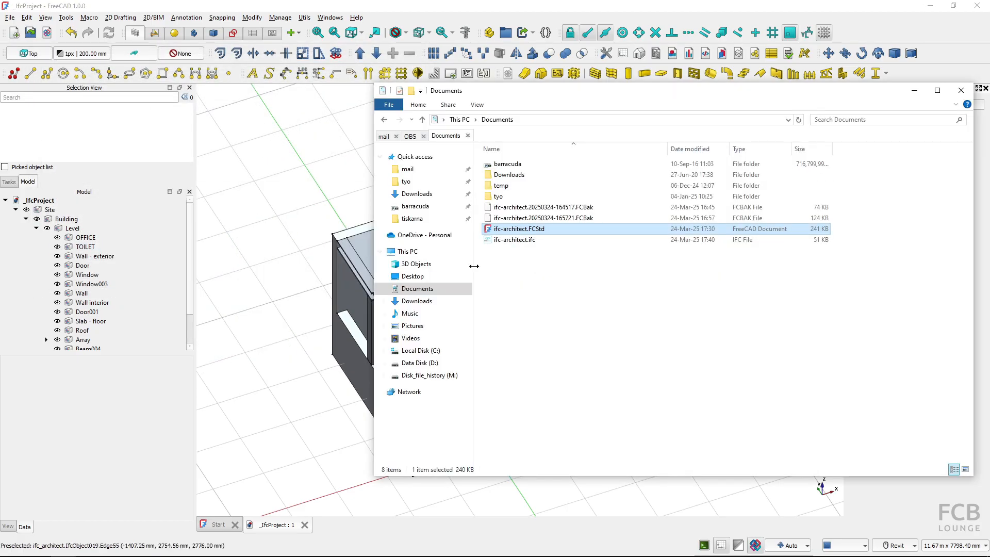
{"action": "left_click", "coordinate": [508, 240]}
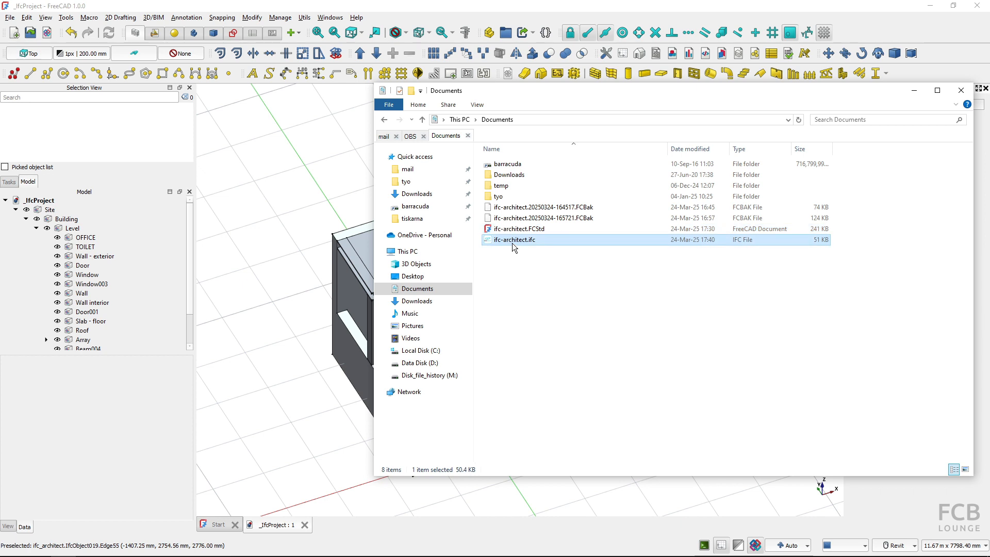
{"action": "double_click", "coordinate": [511, 240]}
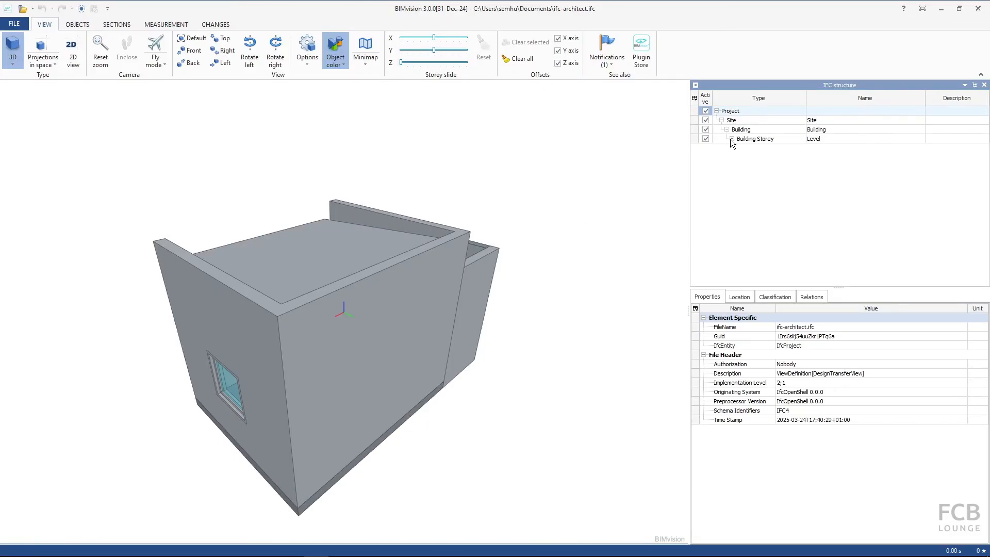
{"action": "left_click", "coordinate": [731, 139]}
Select the roof and inspect the exported building from several sides, including the roof beams, window and entrance canopy.
{"action": "left_click", "coordinate": [321, 260]}
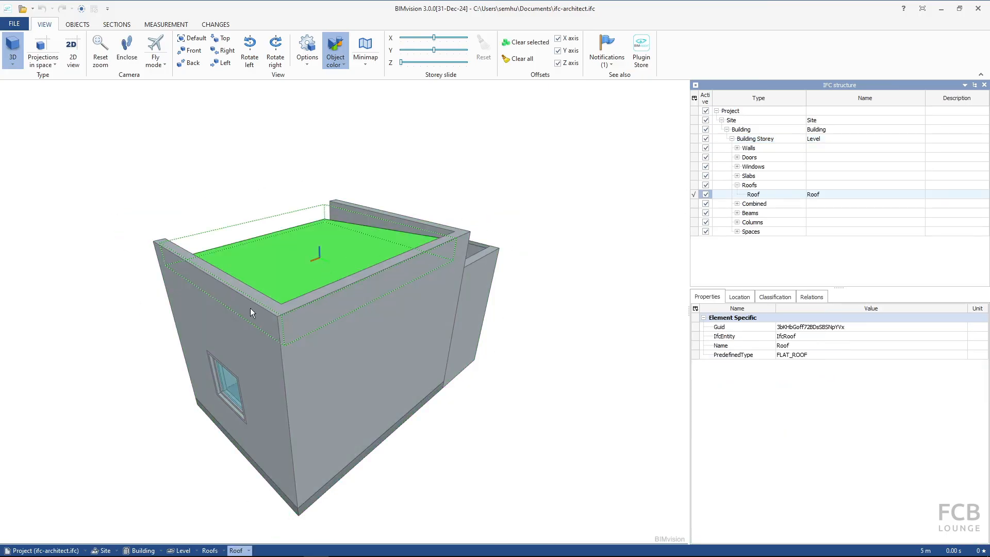
{"action": "left_click_drag", "start_coordinate": [221, 320], "coordinate": [351, 359]}
{"action": "left_click_drag", "start_coordinate": [372, 312], "coordinate": [498, 251]}
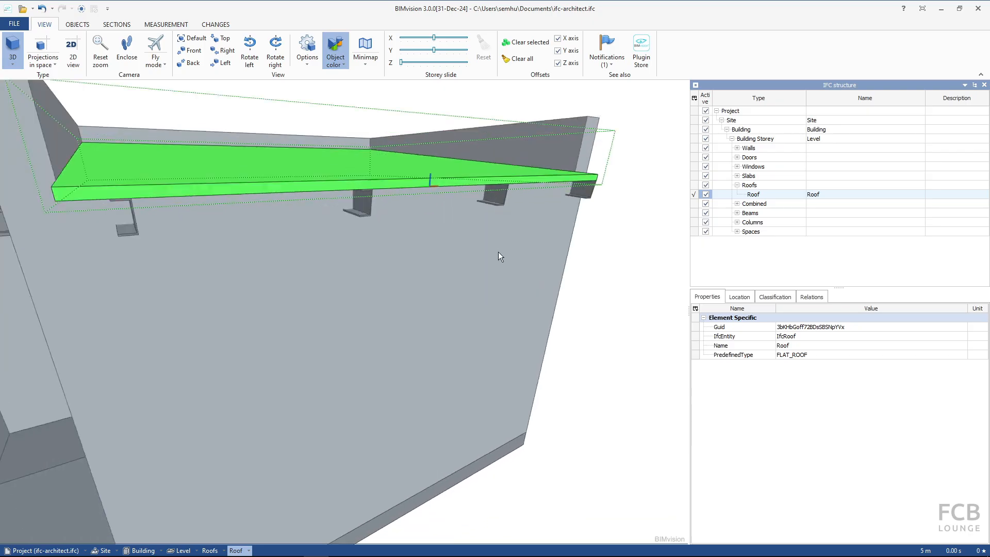
{"action": "scroll", "coordinate": [498, 251], "scroll_direction": "down", "scroll_amount": 5}
{"action": "left_click_drag", "start_coordinate": [364, 314], "coordinate": [389, 318]}
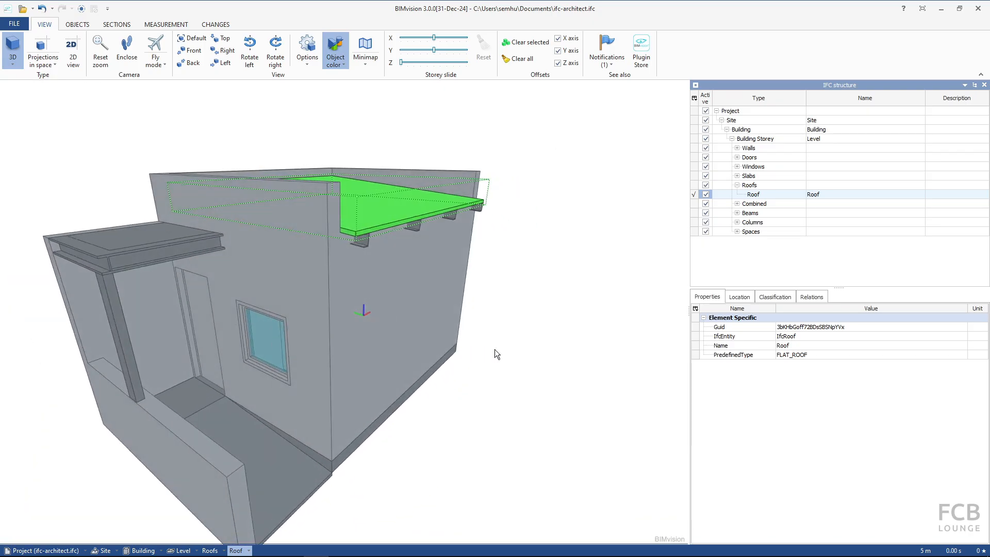
{"action": "left_click_drag", "start_coordinate": [512, 344], "coordinate": [513, 342]}
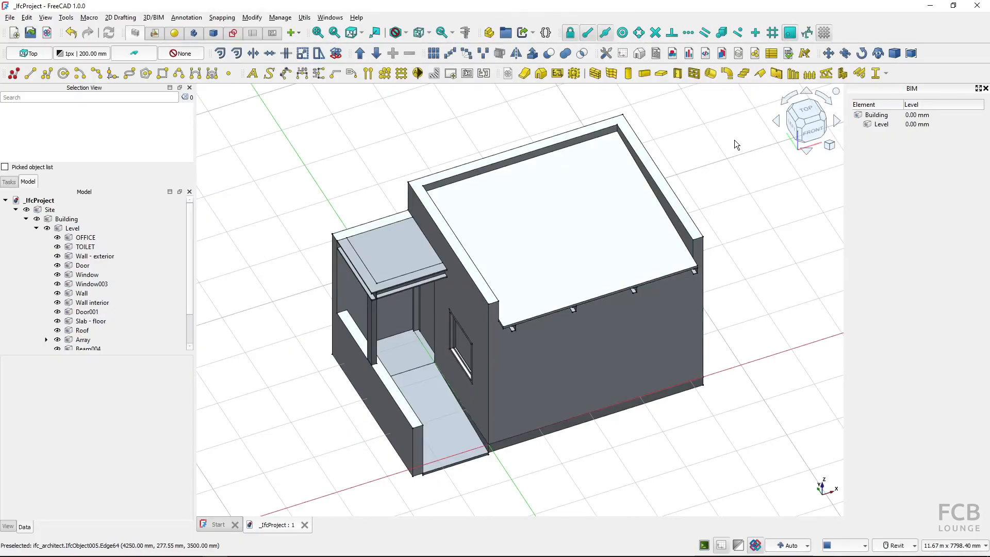
Hide the grid in FreeCAD's 3D view and switch to the reference image ifc-architect-screenshot.jpg for comparison.
{"action": "left_click", "coordinate": [823, 33]}
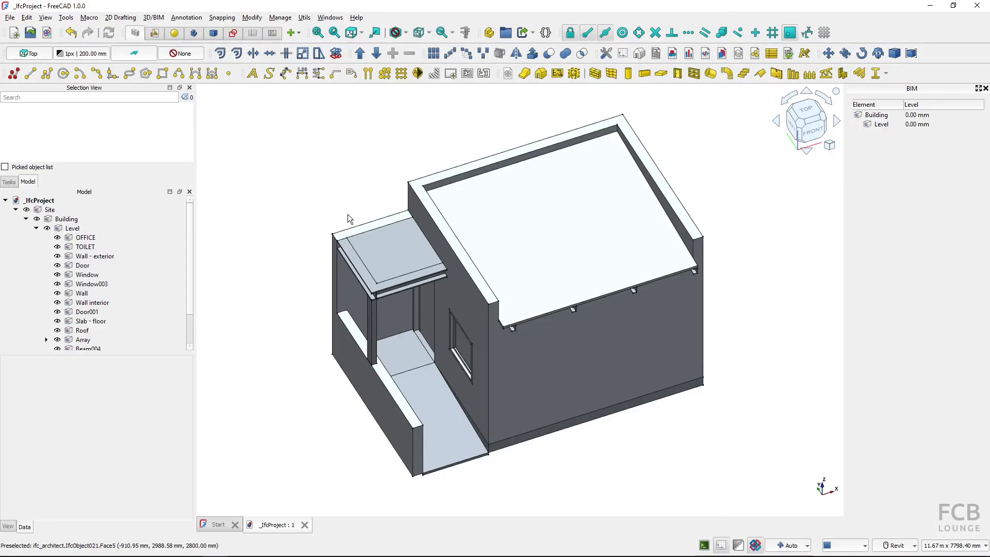
{"action": "key", "text": "alt+Tab"}
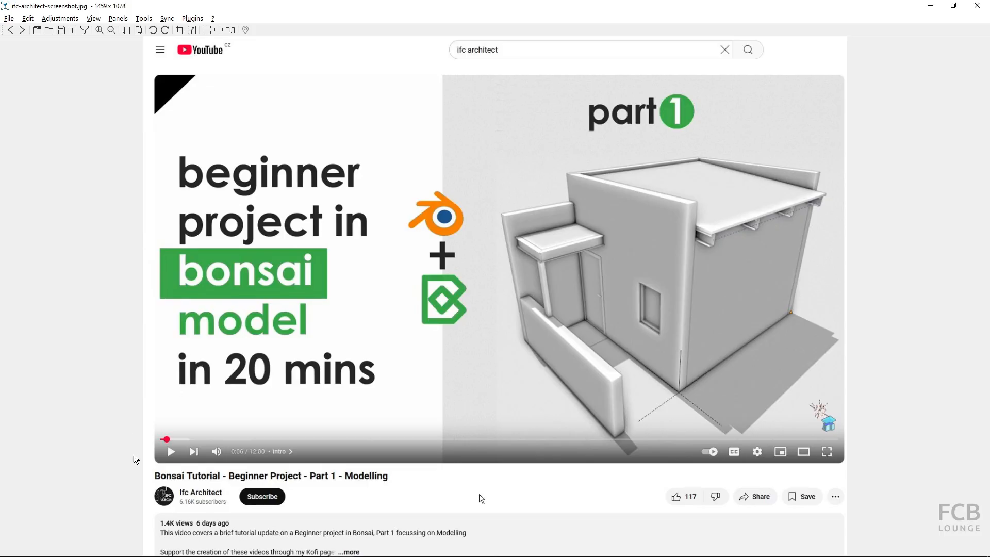
{"action": "left_click", "coordinate": [197, 497]}
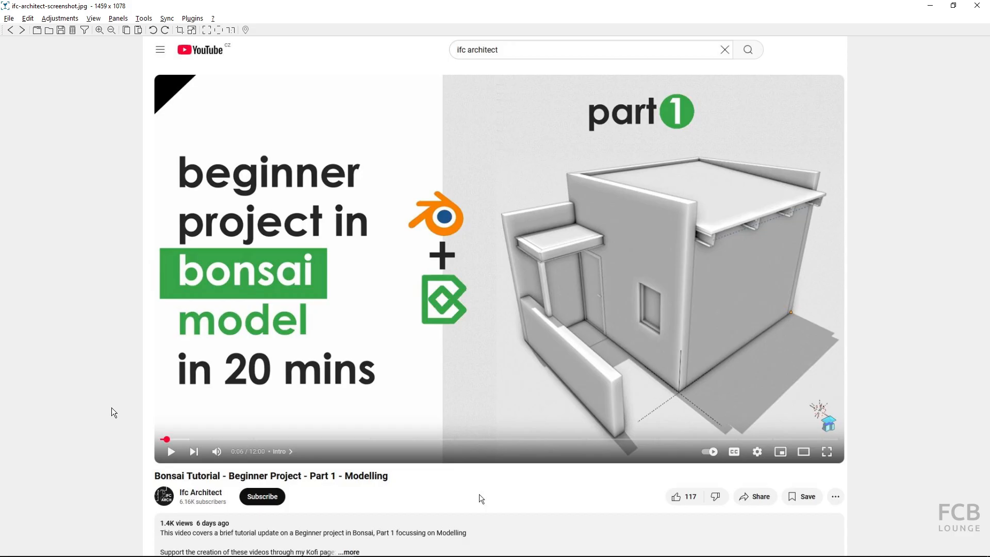